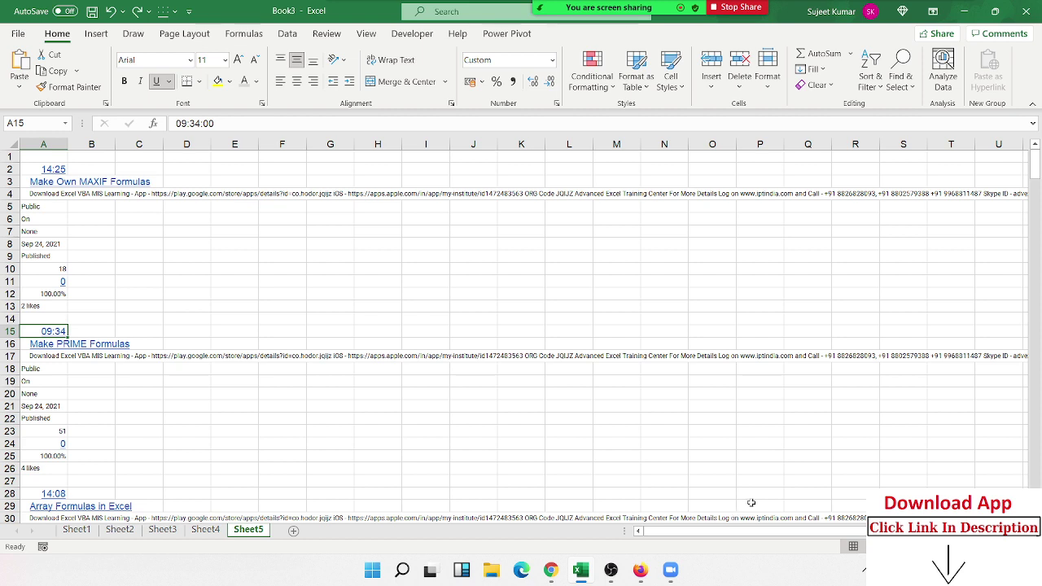
# Step: Scroll down the pasted video listings, then bring up the YouTube Studio content list in Chrome
pyautogui.scroll(-5, 304, 366)
pyautogui.scroll(-3, 304, 366)
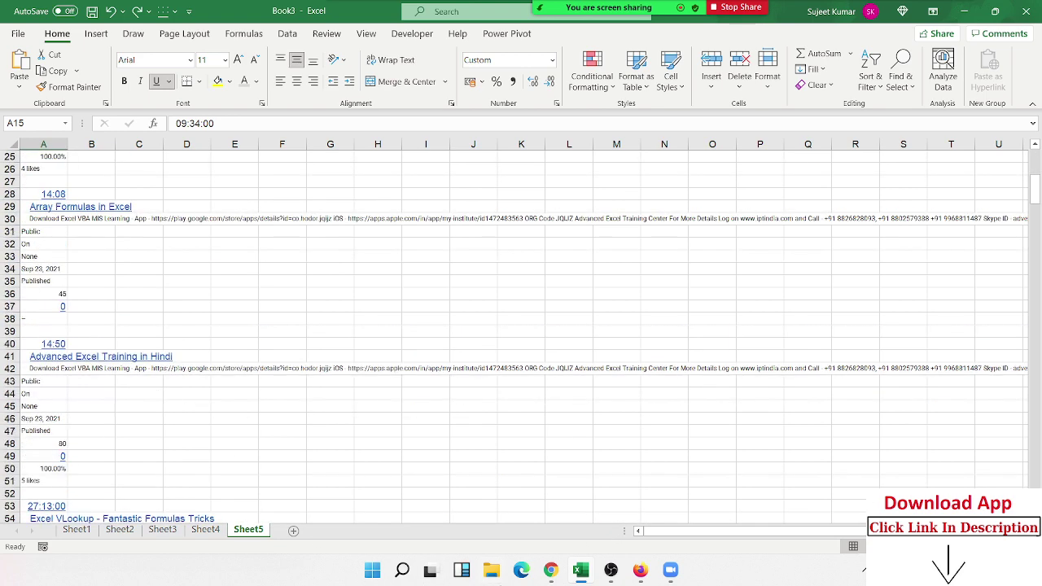
pyautogui.click(550, 570)
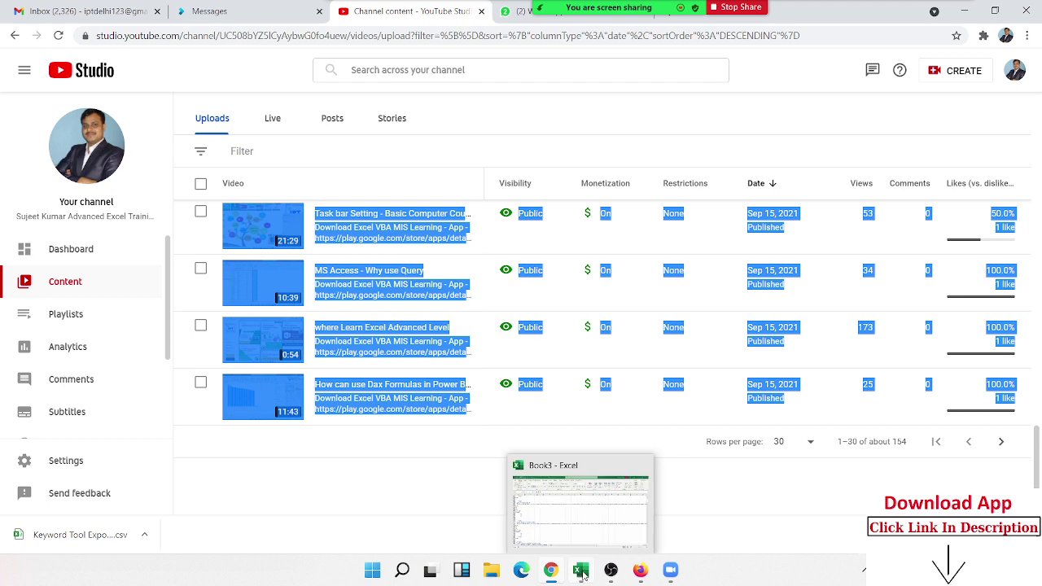
# Step: Return to Book3's Sheet5 and scroll back to the top of the pasted data
pyautogui.click(580, 570)
pyautogui.scroll(4, 333, 282)
pyautogui.scroll(4, 330, 280)
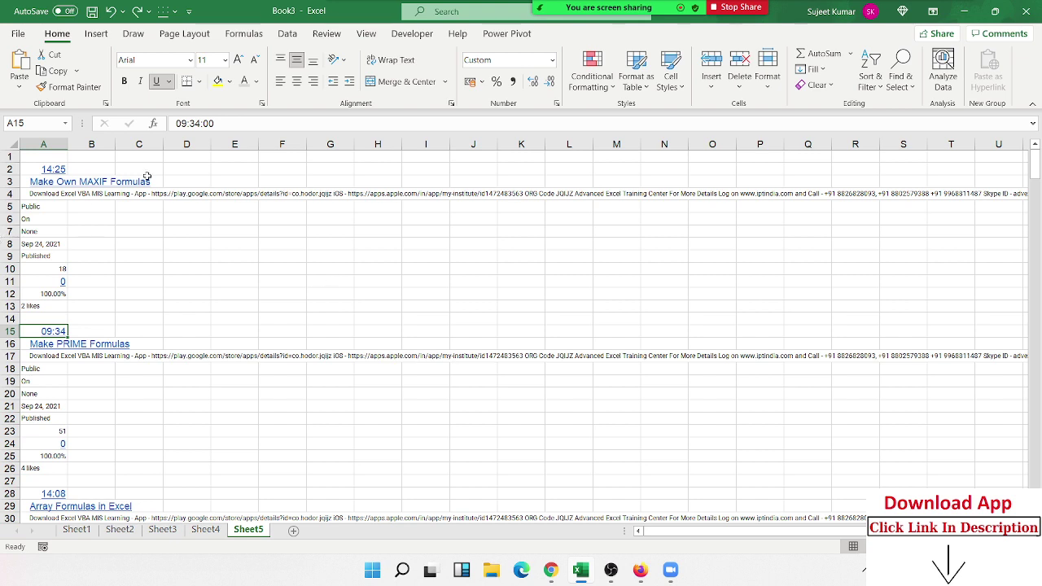
pyautogui.click(173, 166)
pyautogui.press('Left')
pyautogui.press('Left')
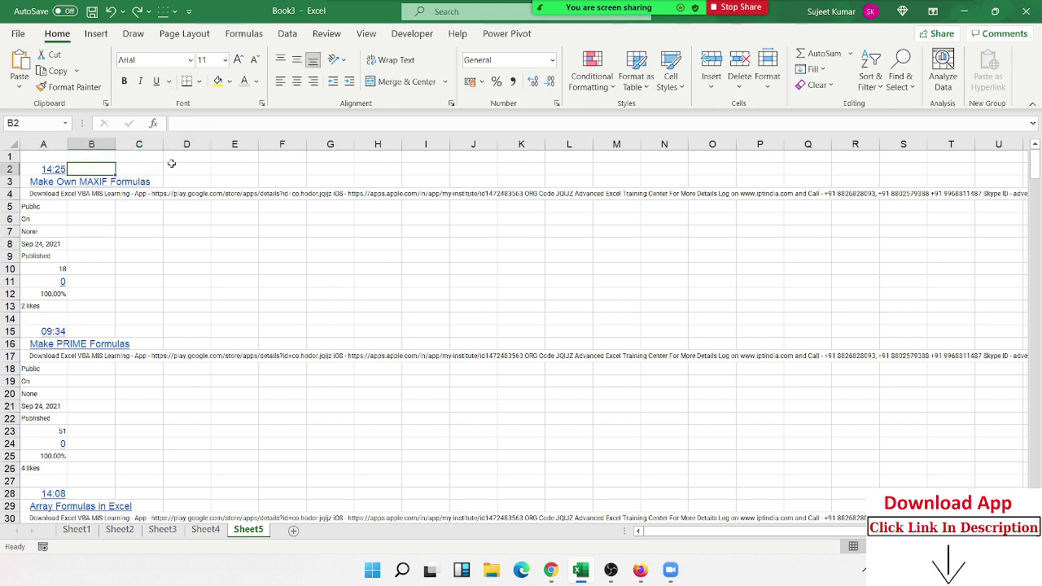
pyautogui.press('Left')
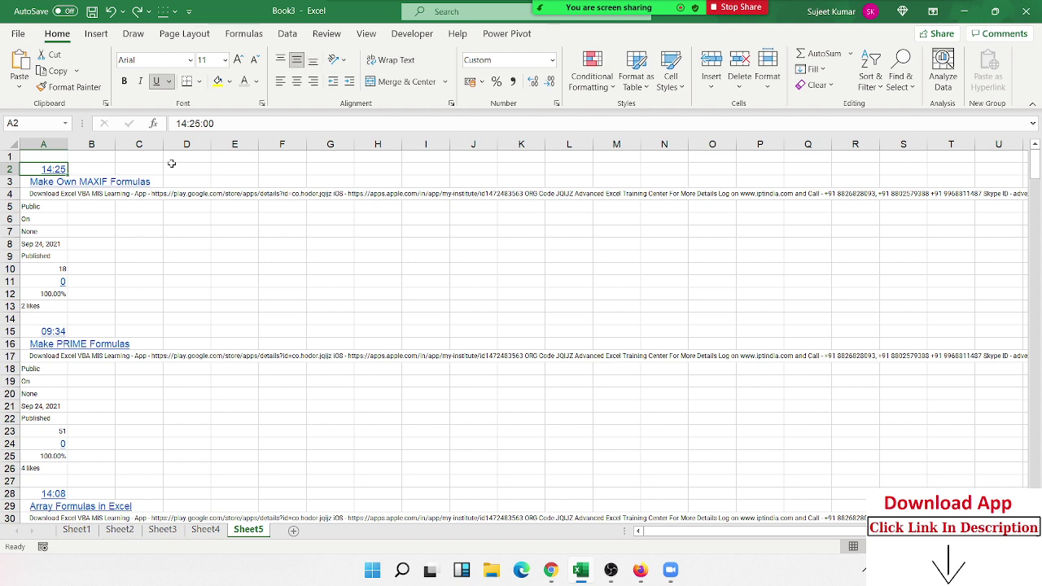
pyautogui.press('Down')
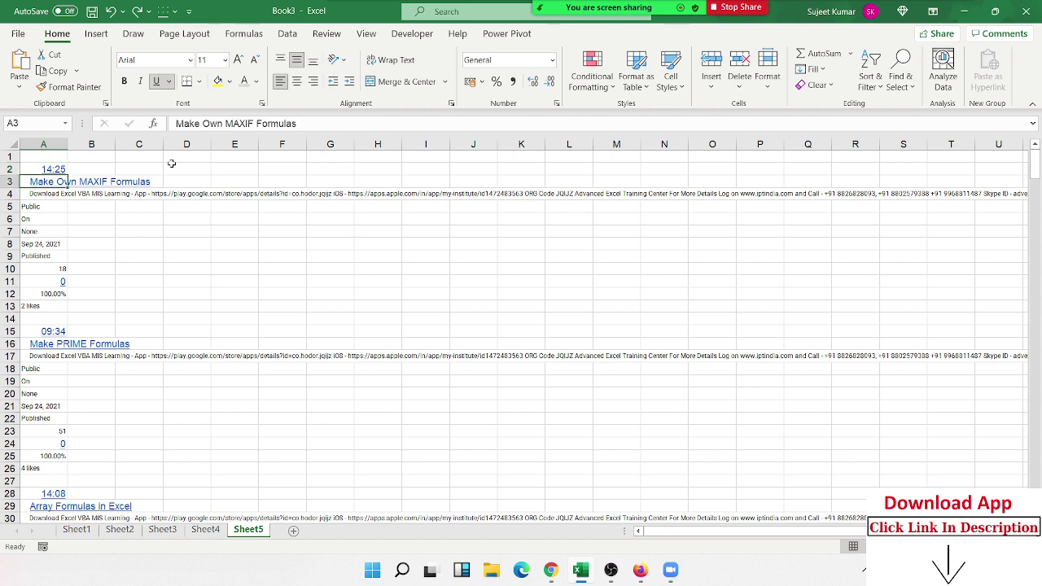
pyautogui.press('Down')
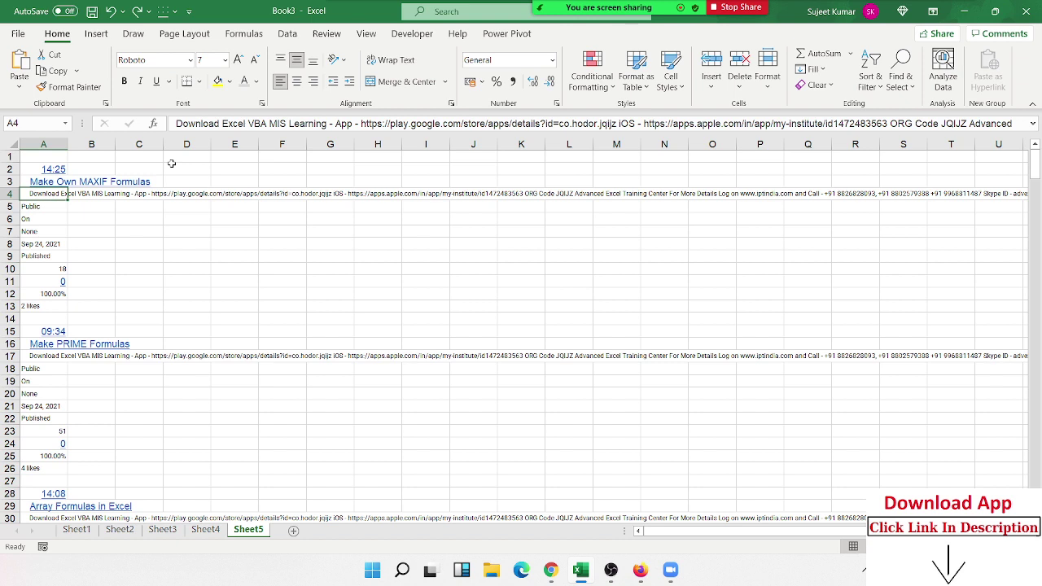
pyautogui.press('Down')
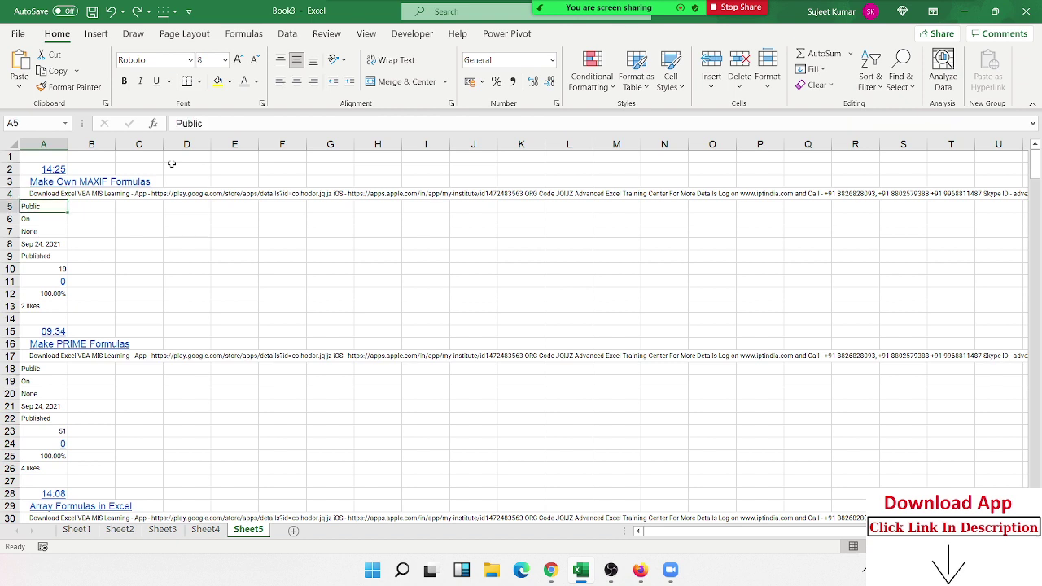
pyautogui.press('Down')
pyautogui.press('Down')
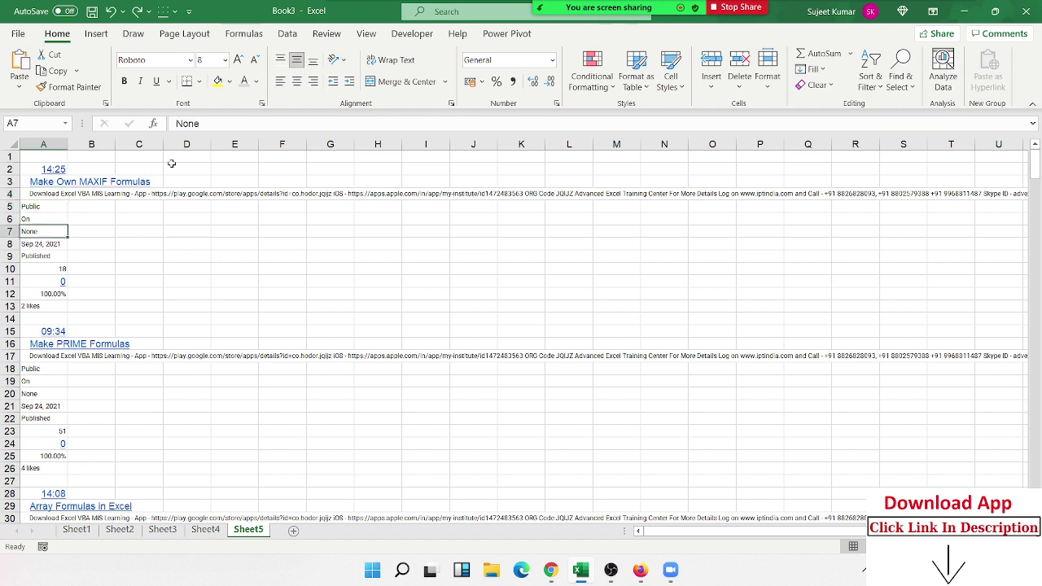
pyautogui.press('Down')
pyautogui.press('Down')
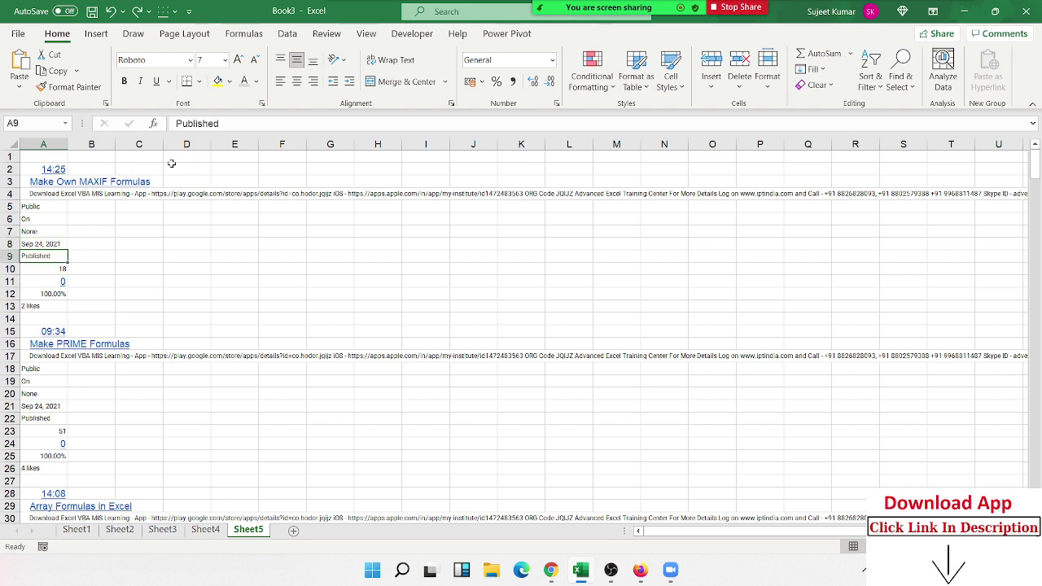
pyautogui.press('Up')
pyautogui.press('Down')
pyautogui.press('Down')
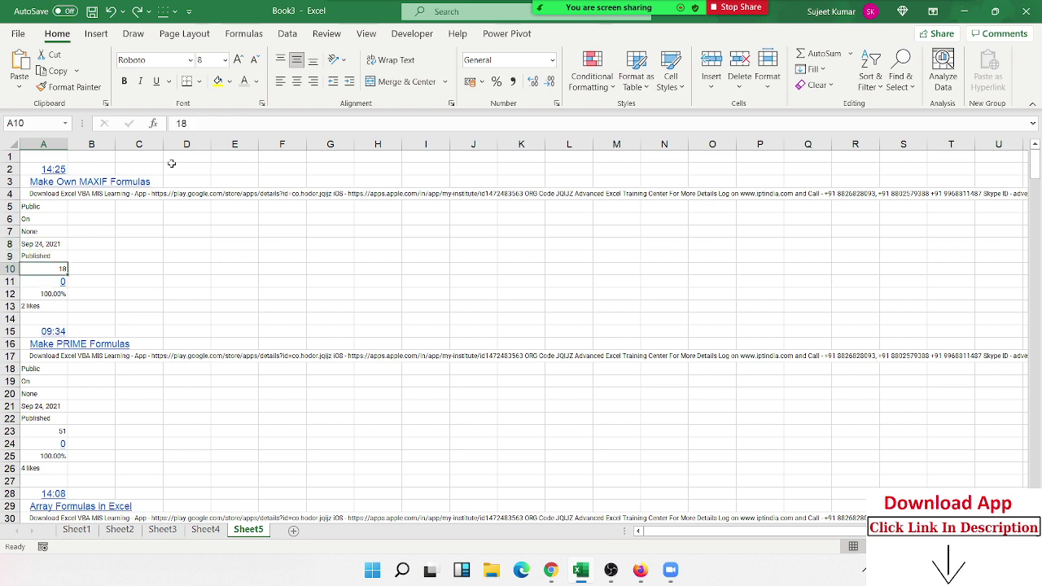
pyautogui.press('Down')
pyautogui.press('Down')
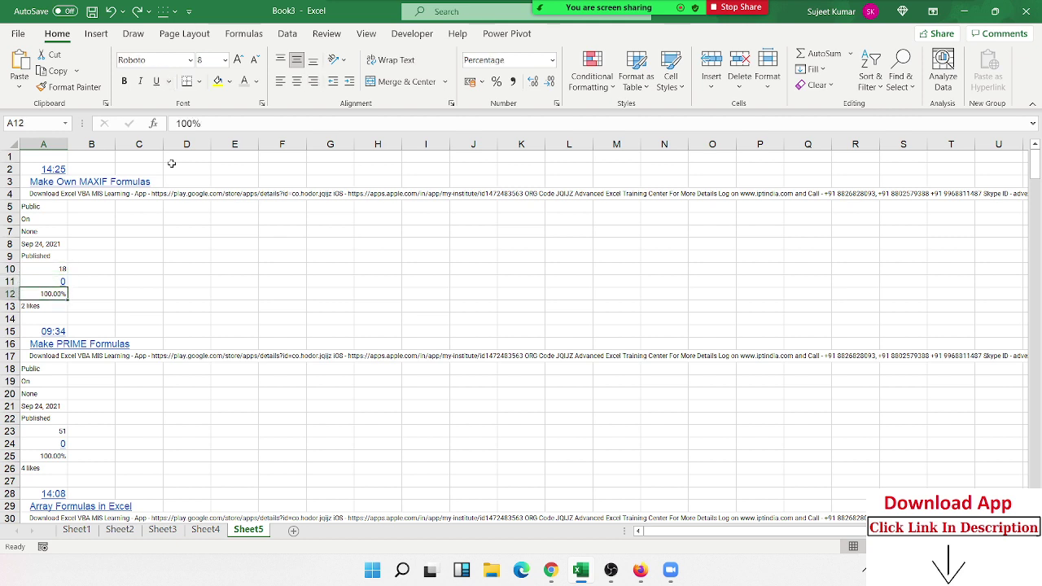
pyautogui.press('Down')
pyautogui.press('Up')
pyautogui.press('Up')
pyautogui.press('Up')
pyautogui.press('Up')
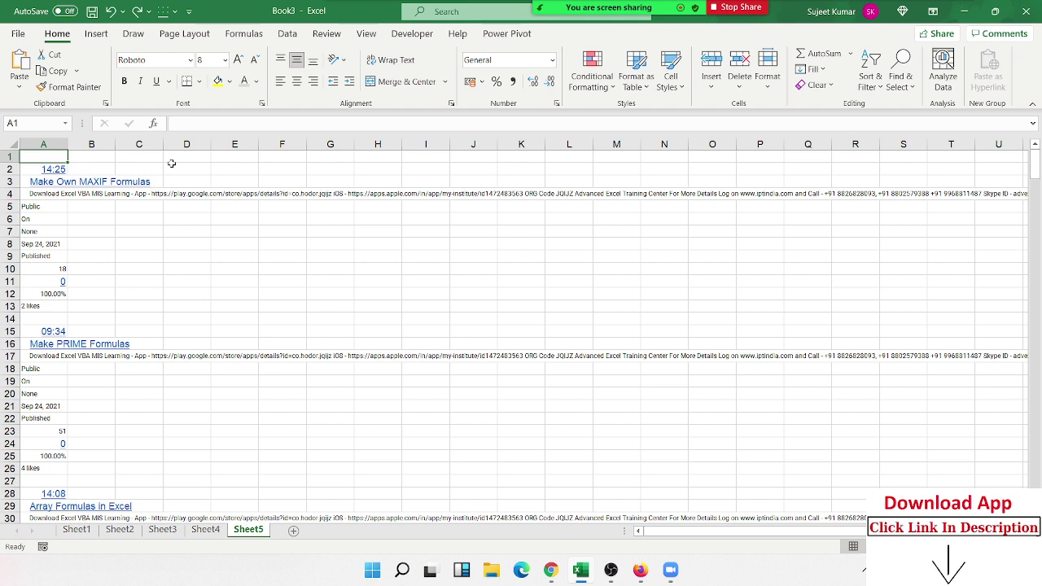
pyautogui.press('Right')
pyautogui.press('Right')
pyautogui.press('Right')
pyautogui.press('Right')
pyautogui.press('Right')
pyautogui.press('Right')
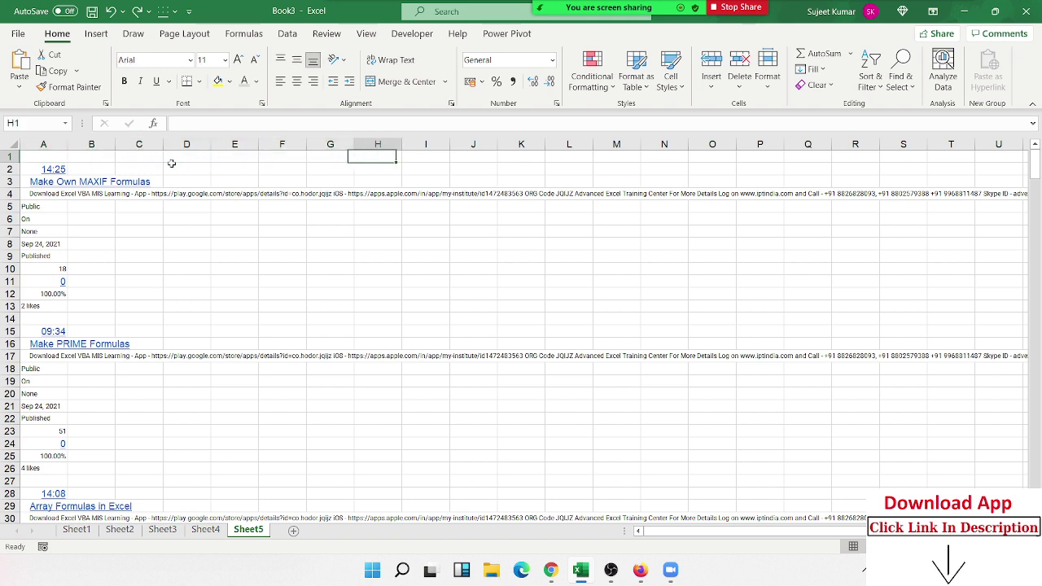
pyautogui.press('Right')
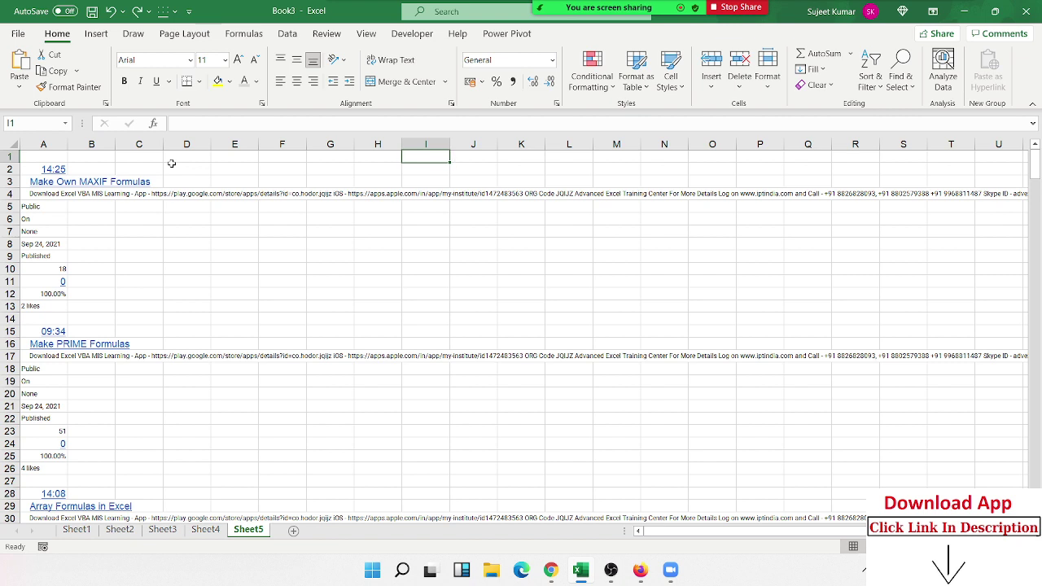
# Step: Enter the headers Sr, Title and Details in I1:K1
pyautogui.write('Sr')
pyautogui.press('Tab')
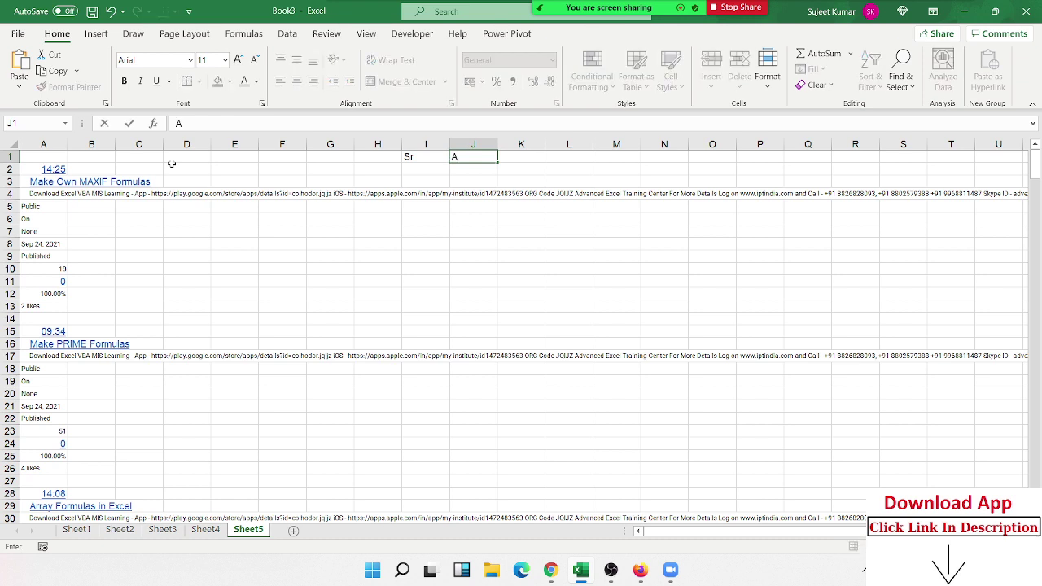
pyautogui.write('Ti')
pyautogui.write('tle')
pyautogui.press('Tab')
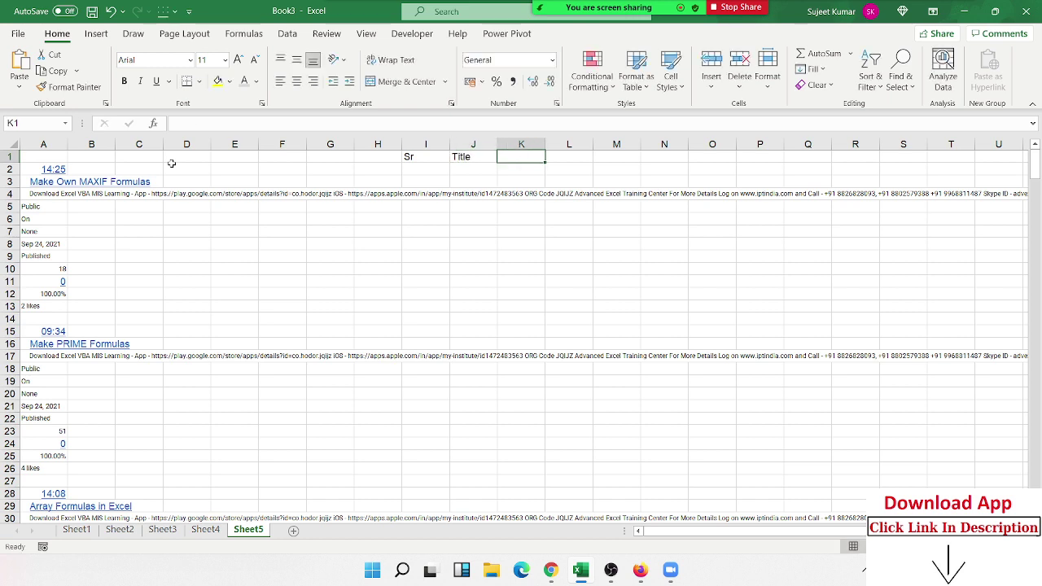
pyautogui.write('Details')
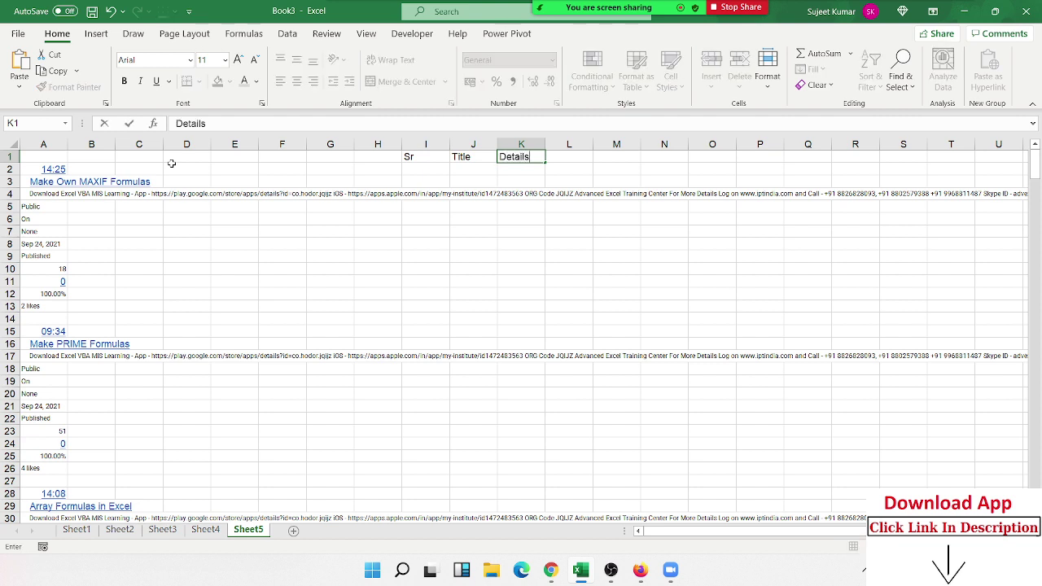
pyautogui.press('Return')
# Step: Add the headers Duration, Date and View in L1:N1
pyautogui.press('Up')
pyautogui.press('Right')
pyautogui.press('Right')
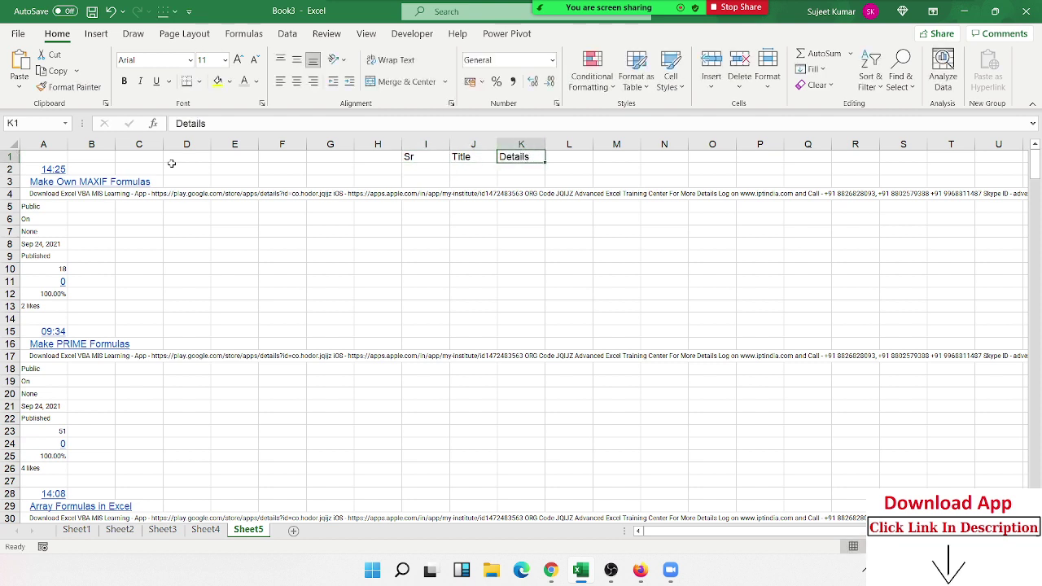
pyautogui.press('Right')
pyautogui.write('Du')
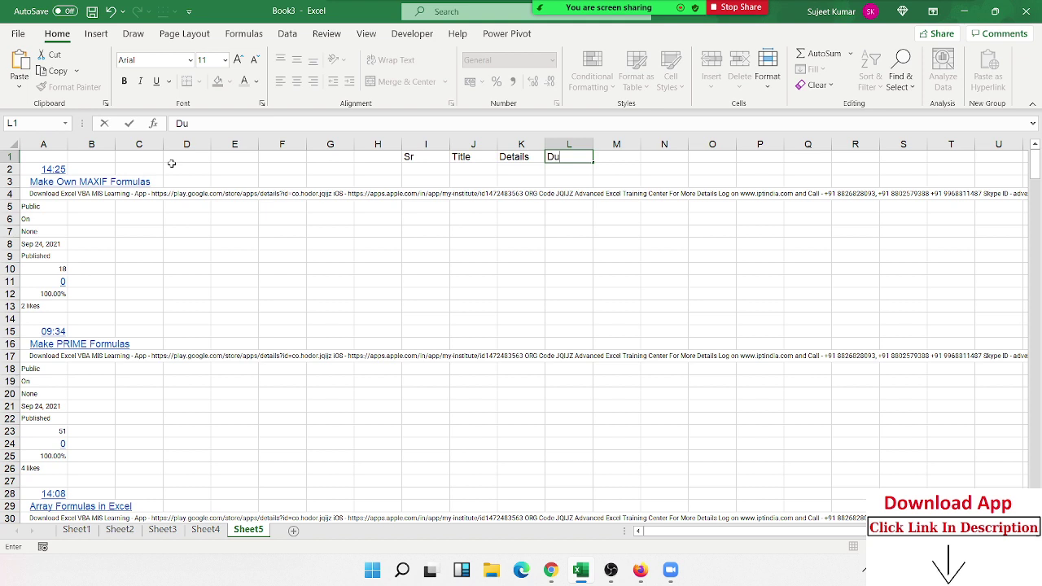
pyautogui.write('ration')
pyautogui.press('Return')
pyautogui.press('Up')
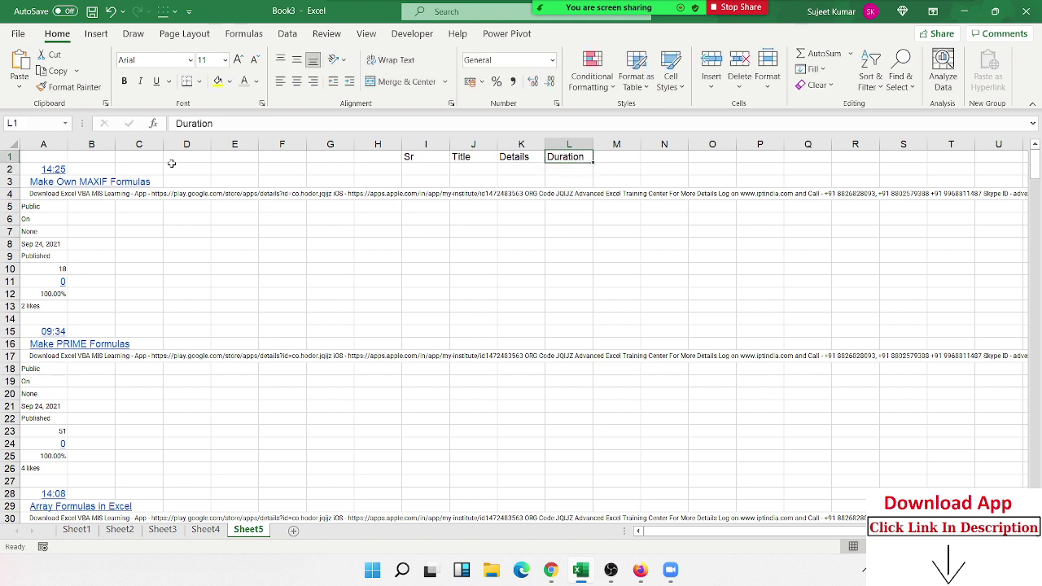
pyautogui.press('Right')
pyautogui.write('Date')
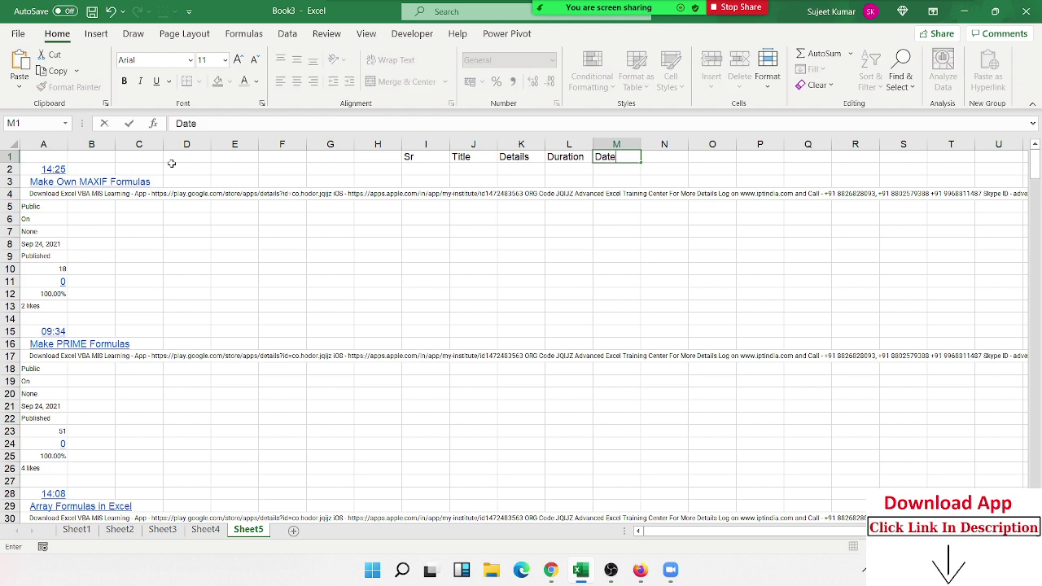
pyautogui.press('Tab')
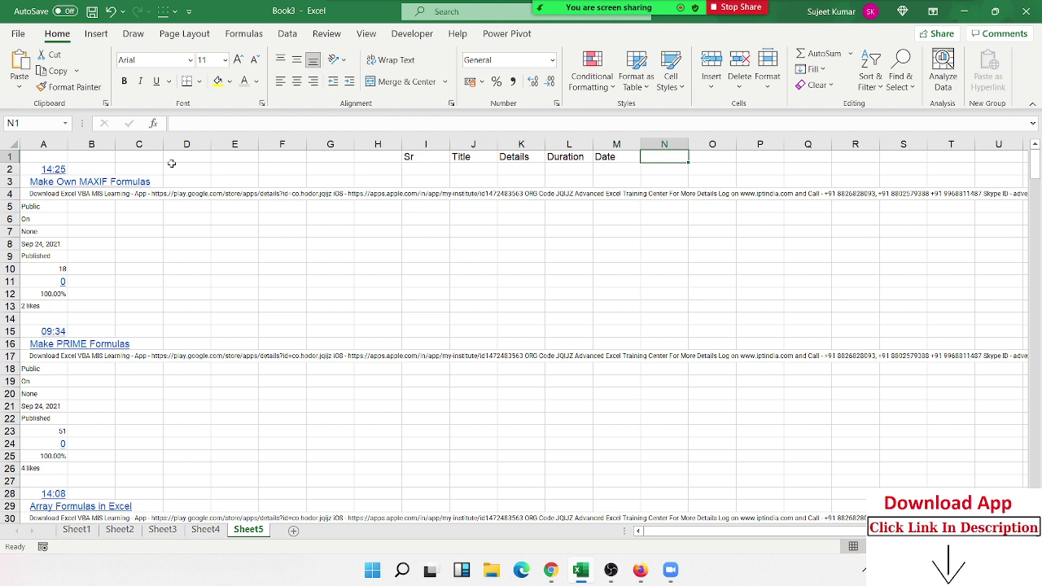
pyautogui.write('Vi')
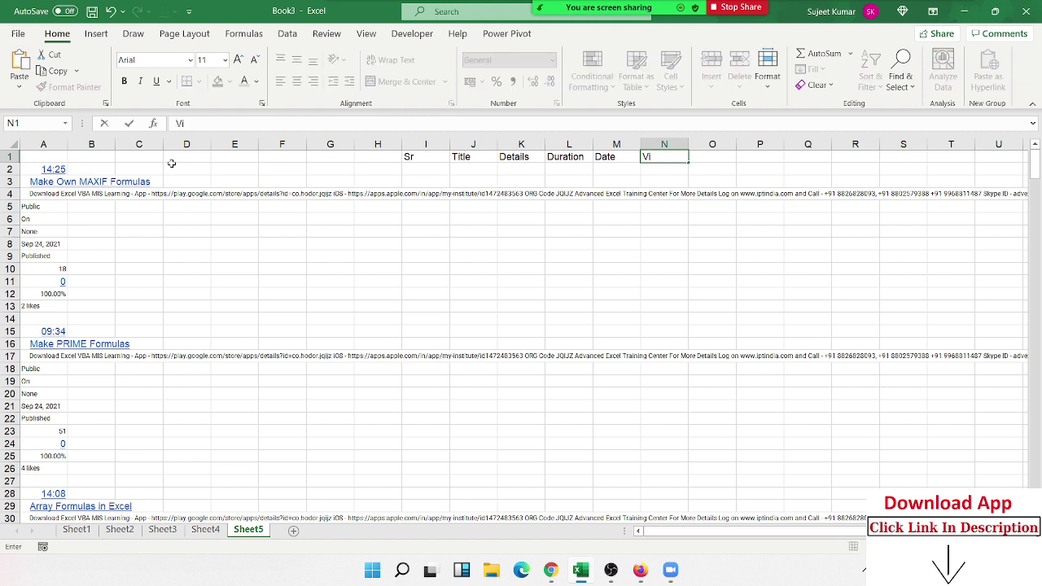
pyautogui.write('ew')
pyautogui.press('Return')
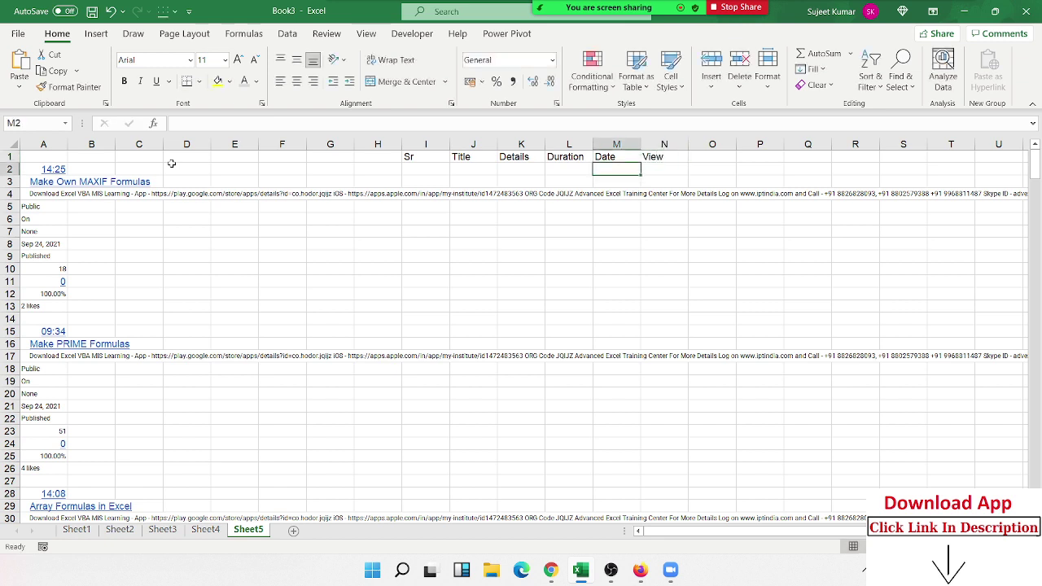
# Step: Copy the first video's title and description into J2 and K2
pyautogui.hotkey('ctrl', 'Left')
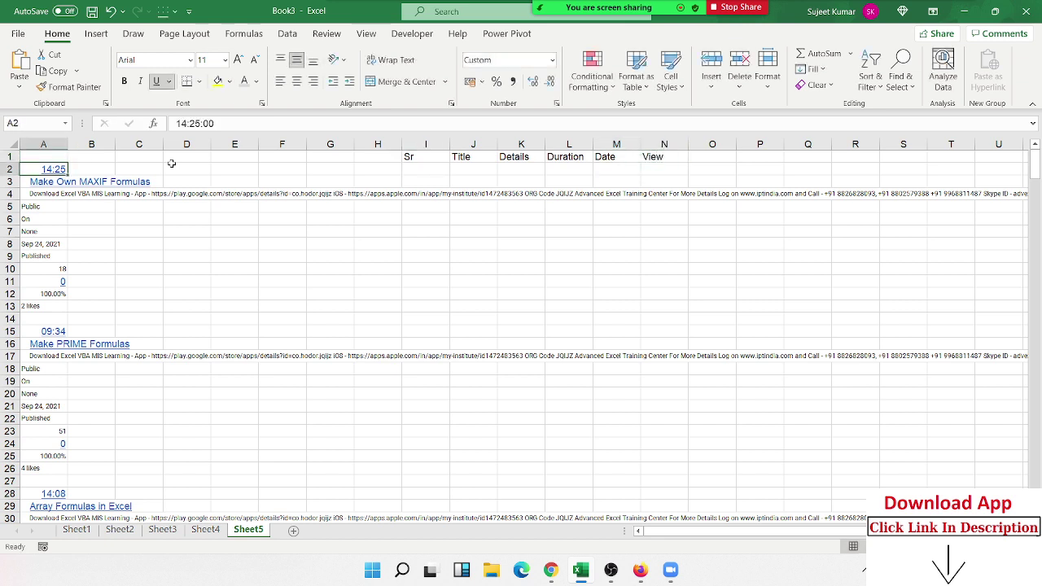
pyautogui.press('Down')
pyautogui.hotkey('ctrl', 'c')
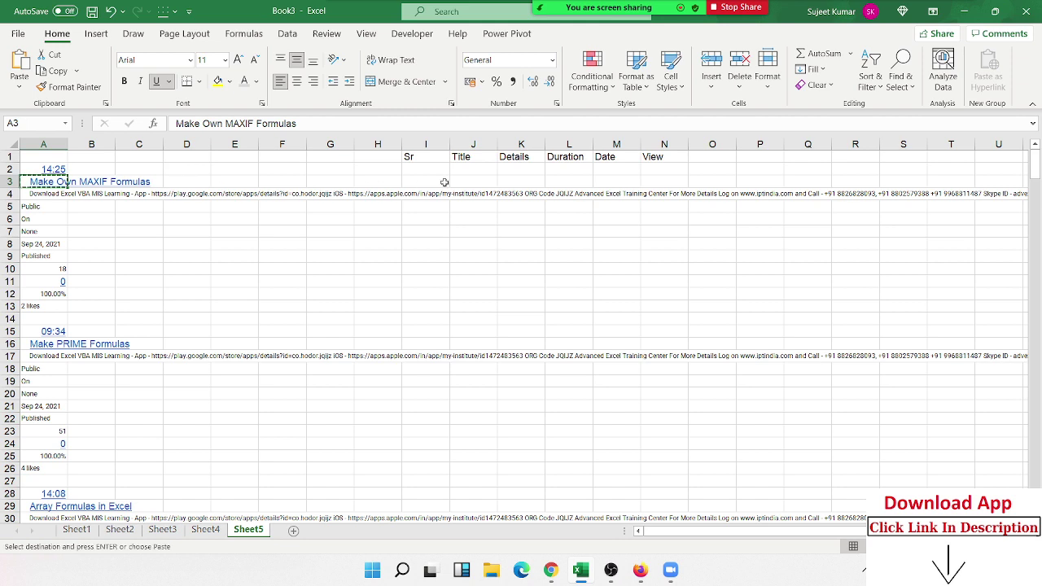
pyautogui.click(483, 169)
pyautogui.hotkey('ctrl', 'v')
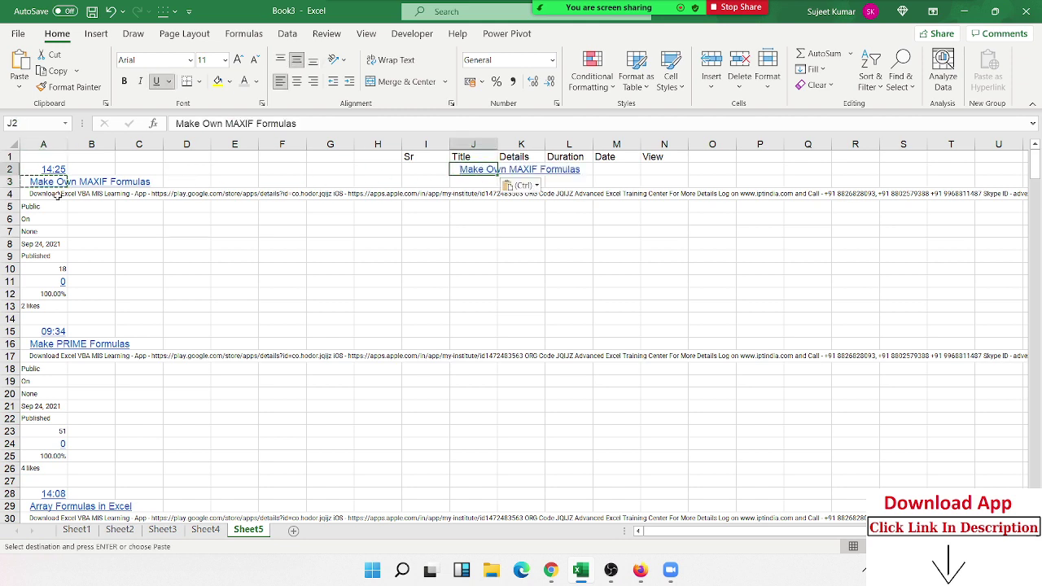
pyautogui.click(33, 200)
pyautogui.hotkey('ctrl', 'c')
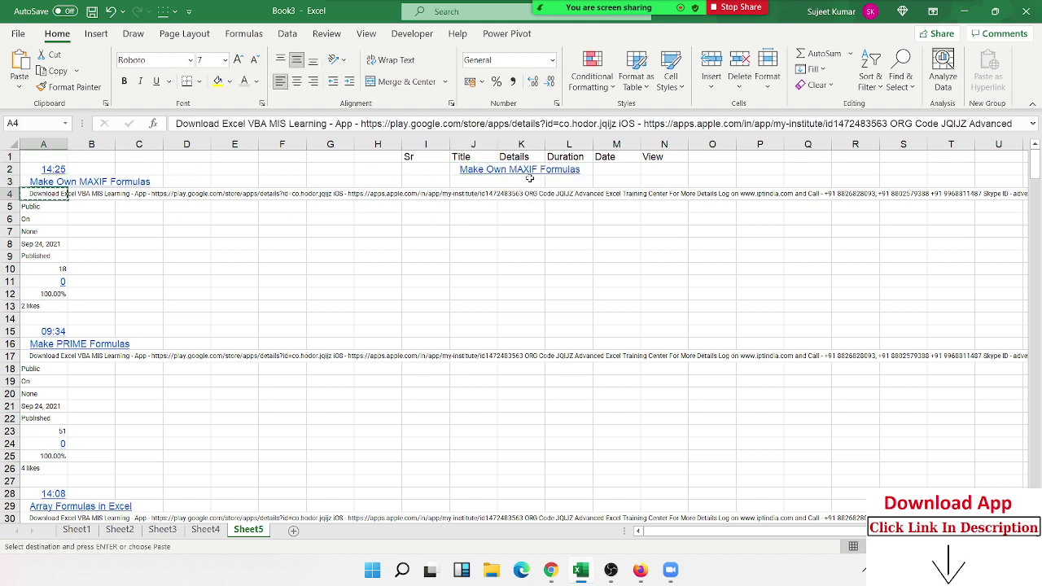
pyautogui.click(527, 170)
pyautogui.hotkey('ctrl', 'v')
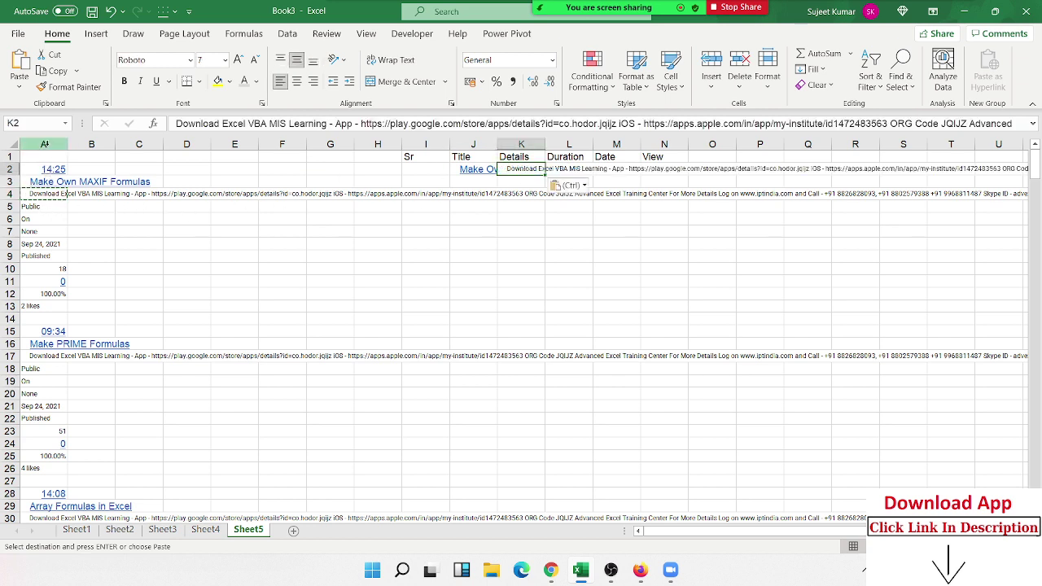
pyautogui.press('Up')
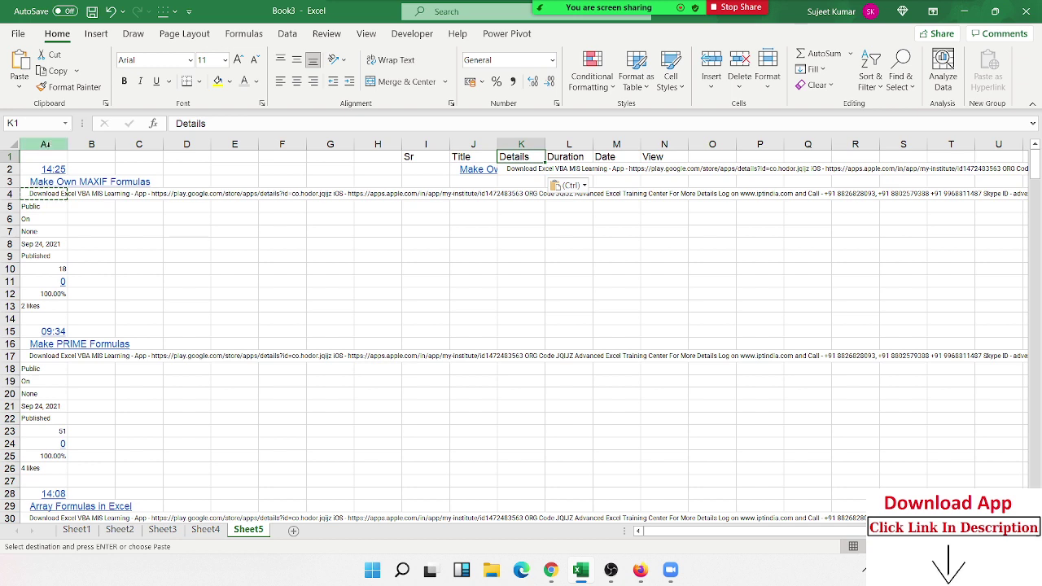
# Step: Copy the first video's duration 14:25 into L2
pyautogui.click(48, 154)
pyautogui.press('Down')
pyautogui.hotkey('ctrl', 'c')
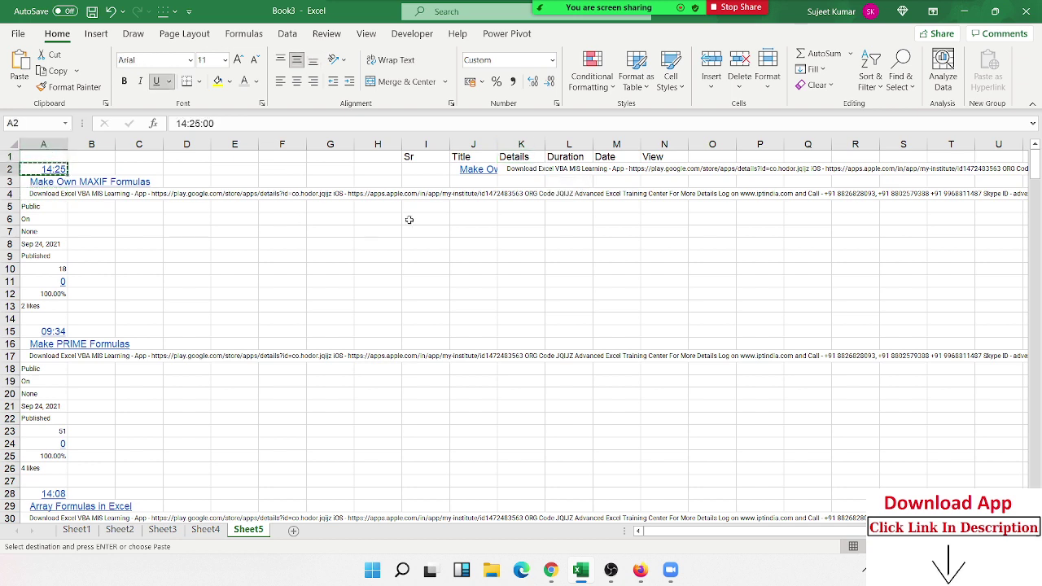
pyautogui.click(580, 169)
pyautogui.hotkey('ctrl', 'v')
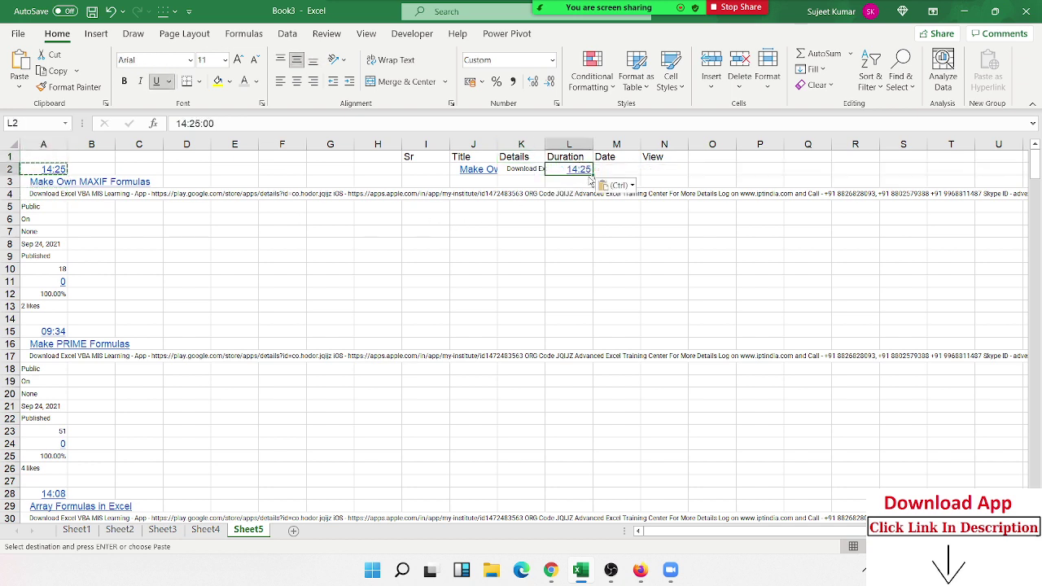
# Step: Fill M2 and N2 with the date Sep 24, 2021 and 18 views
pyautogui.click(30, 241)
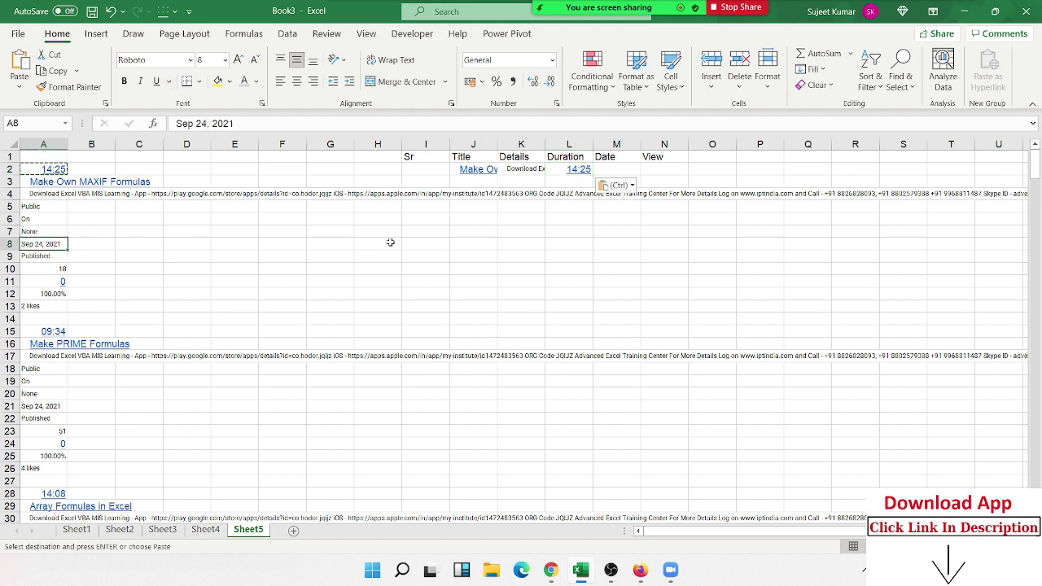
pyautogui.hotkey('ctrl', 'c')
pyautogui.click(604, 162)
pyautogui.click(603, 168)
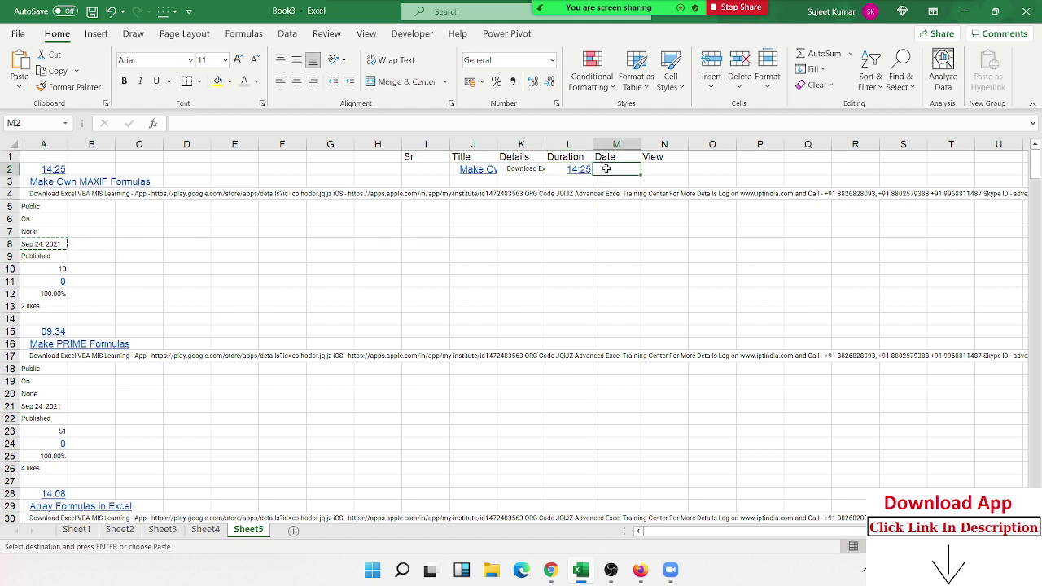
pyautogui.hotkey('ctrl', 'v')
pyautogui.click(31, 271)
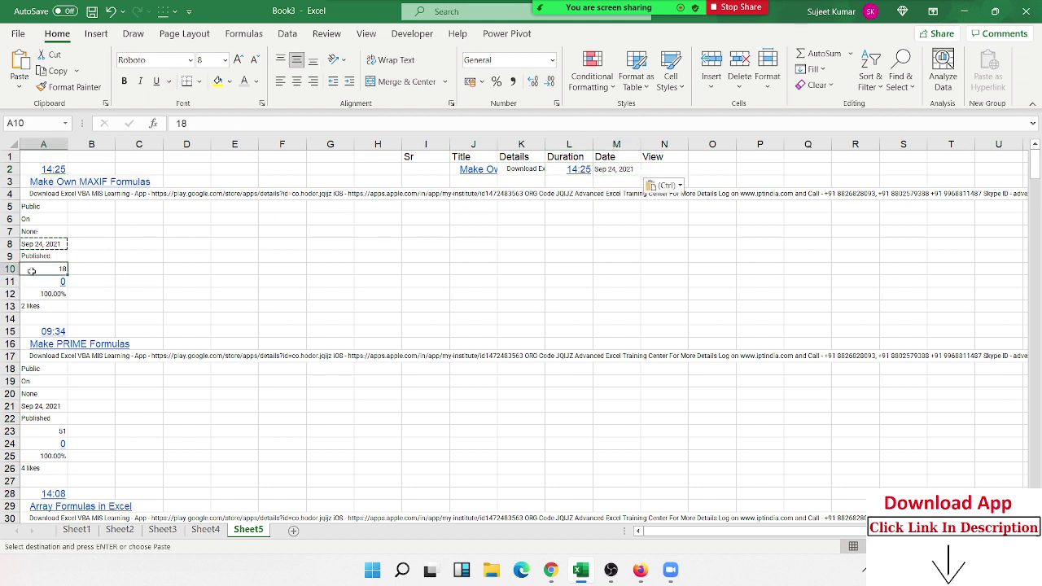
pyautogui.hotkey('ctrl', 'c')
pyautogui.click(663, 170)
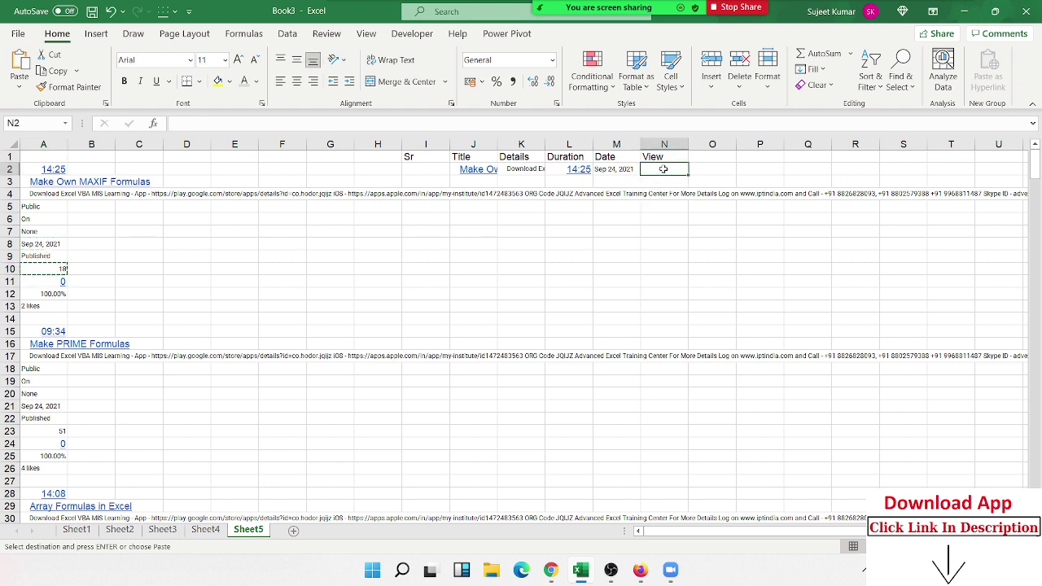
pyautogui.hotkey('ctrl', 'v')
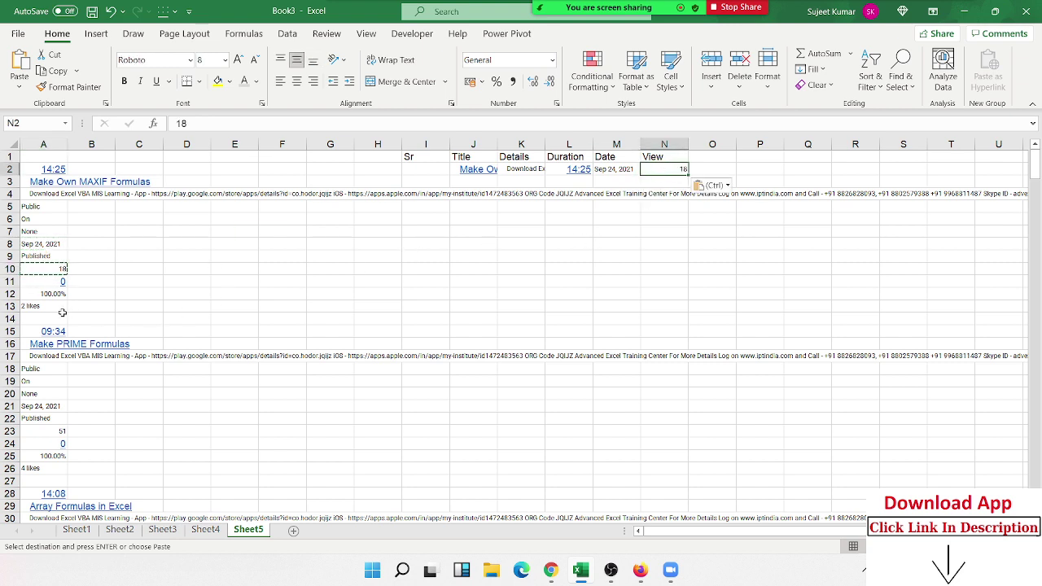
pyautogui.click(96, 315)
# Step: Copy the title Make PRIME Formulas from column A into J3 and check the sheet
pyautogui.press('Down')
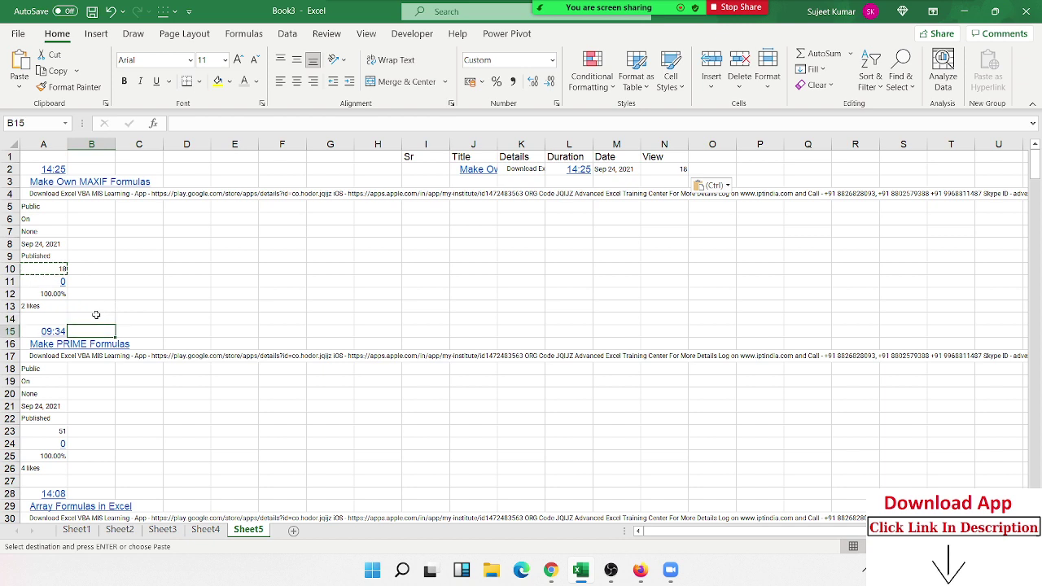
pyautogui.press('Left')
pyautogui.press('Down')
pyautogui.hotkey('ctrl', 'c')
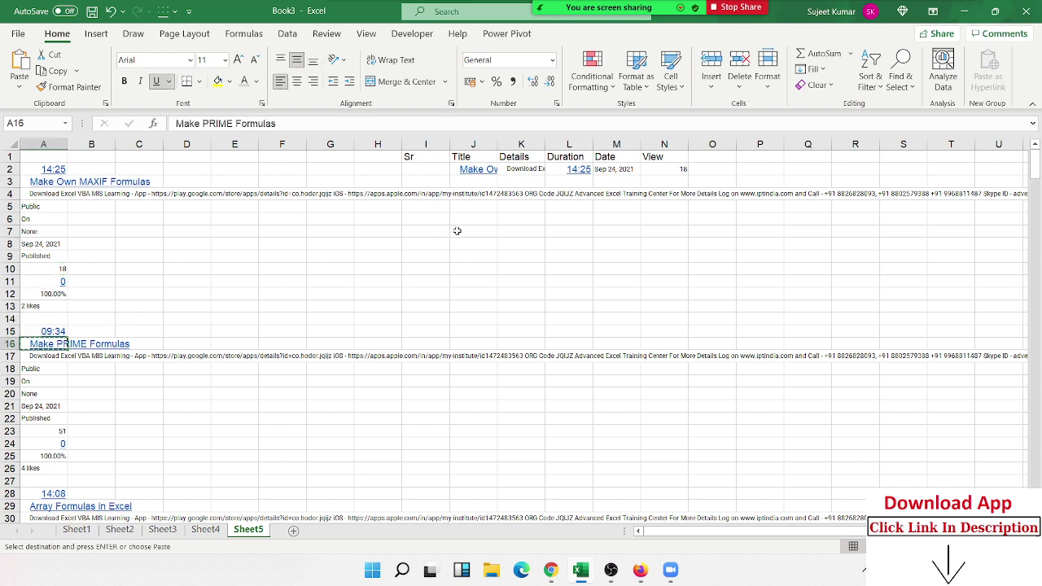
pyautogui.click(478, 182)
pyautogui.hotkey('ctrl', 'v')
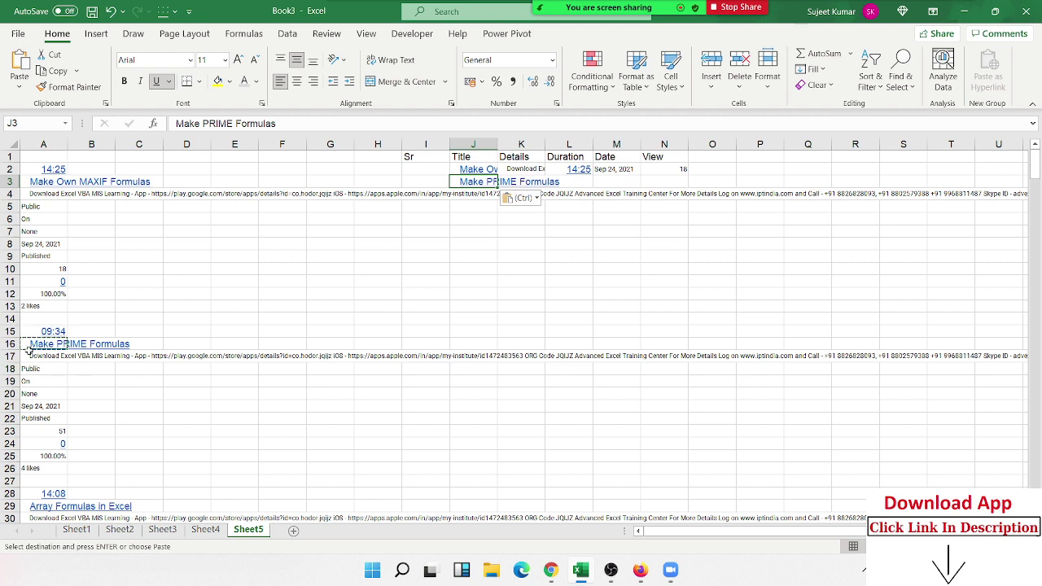
pyautogui.scroll(-7, 49, 277)
pyautogui.scroll(-7, 47, 284)
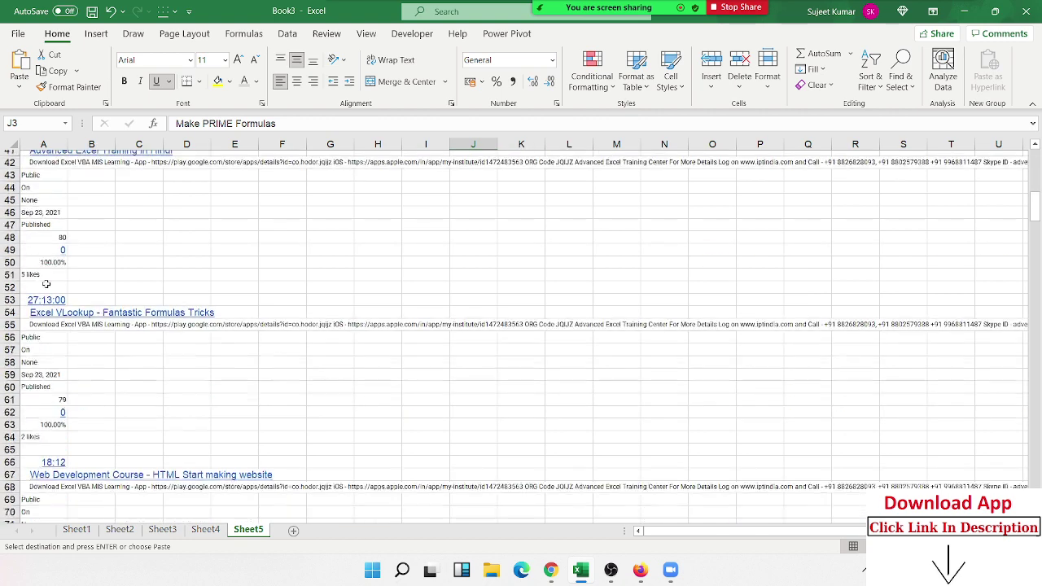
pyautogui.scroll(-11, 135, 281)
pyautogui.scroll(10, 326, 245)
pyautogui.scroll(13, 325, 244)
pyautogui.scroll(2, 326, 245)
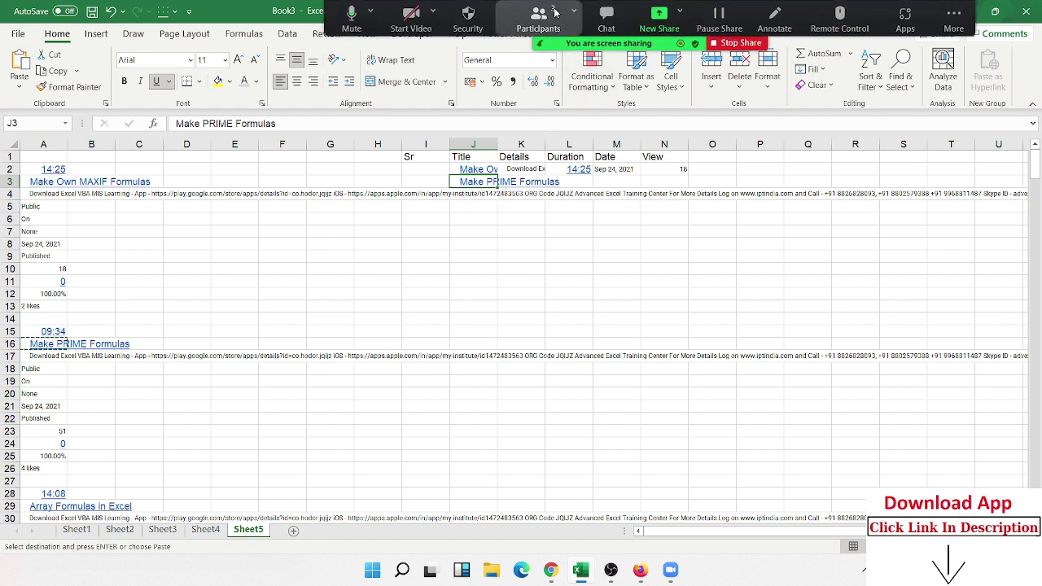
pyautogui.click(546, 20)
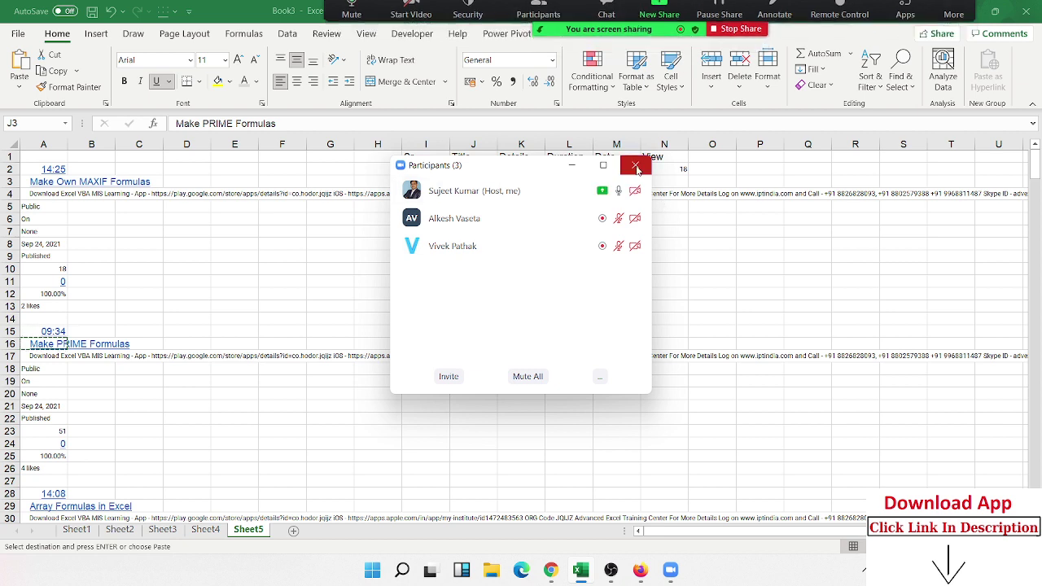
pyautogui.click(635, 166)
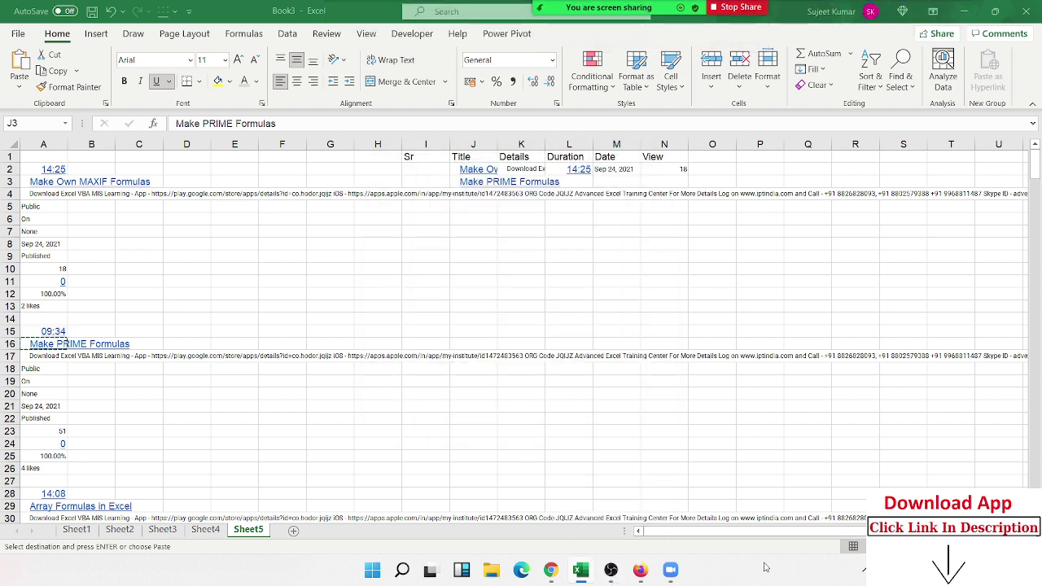
pyautogui.hotkey('ctrl', 'v')
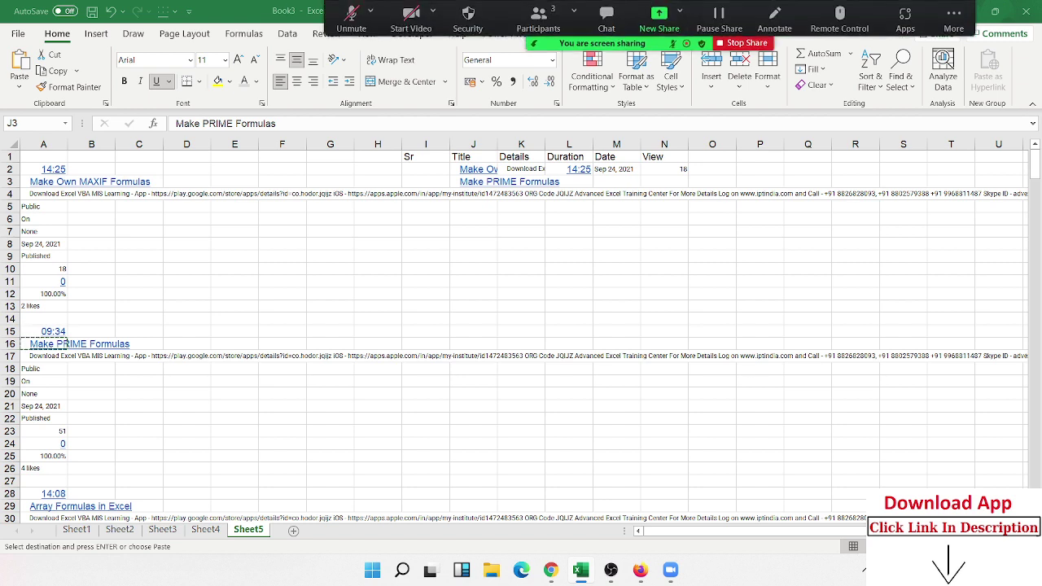
pyautogui.click(538, 18)
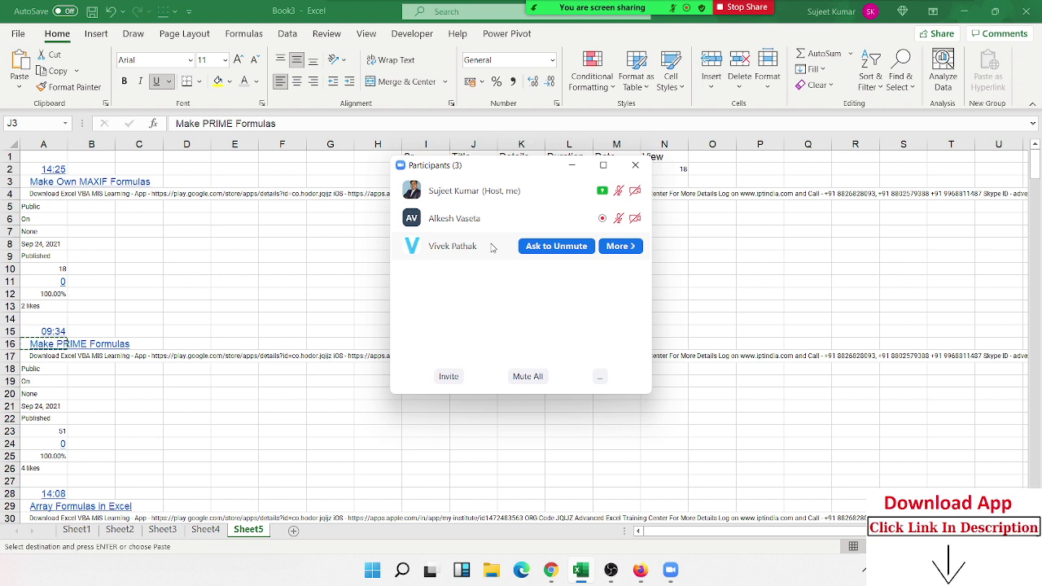
pyautogui.click(635, 165)
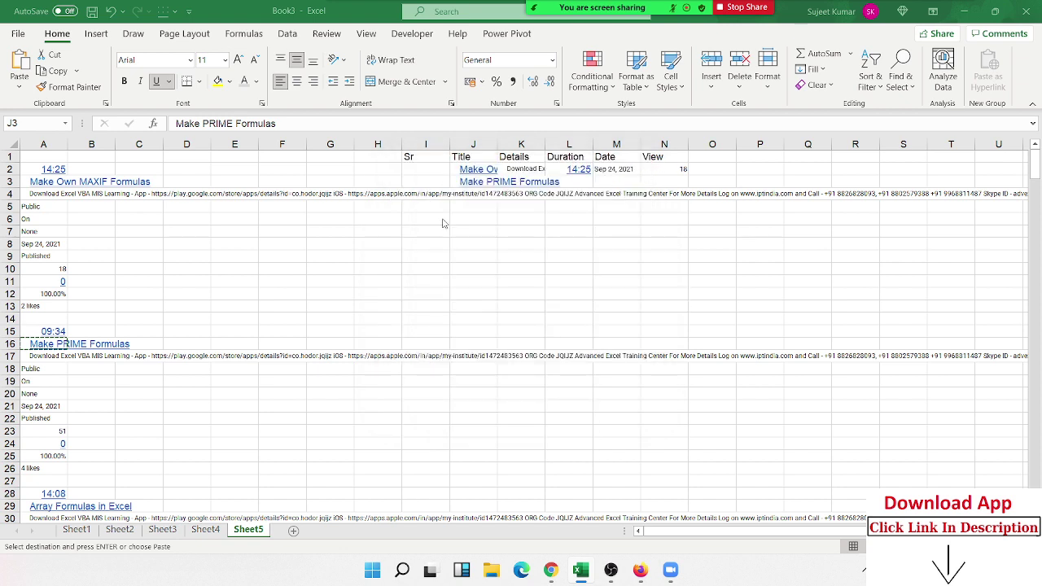
# Step: Clear the pasted test values from I2:N4 under the table headings
pyautogui.hotkey('ctrl', 'v')
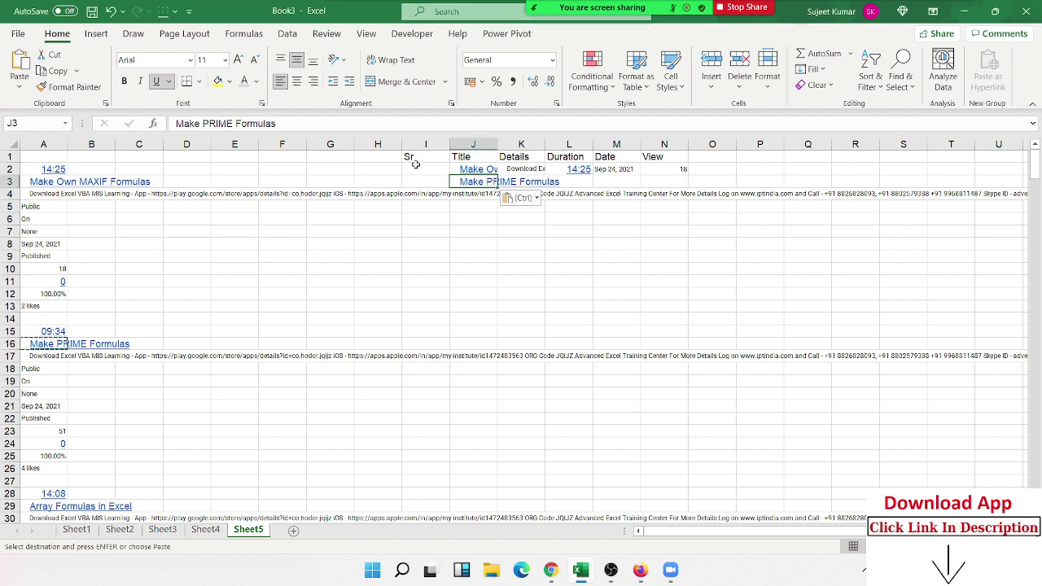
pyautogui.click(425, 232)
pyautogui.click(424, 173)
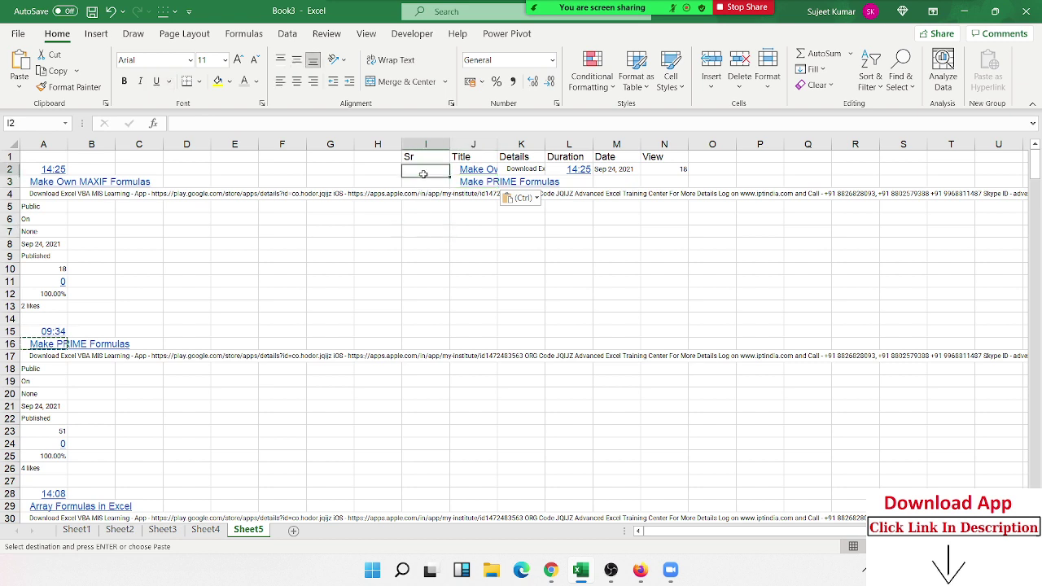
pyautogui.moveTo(423, 174); pyautogui.dragTo(627, 195)
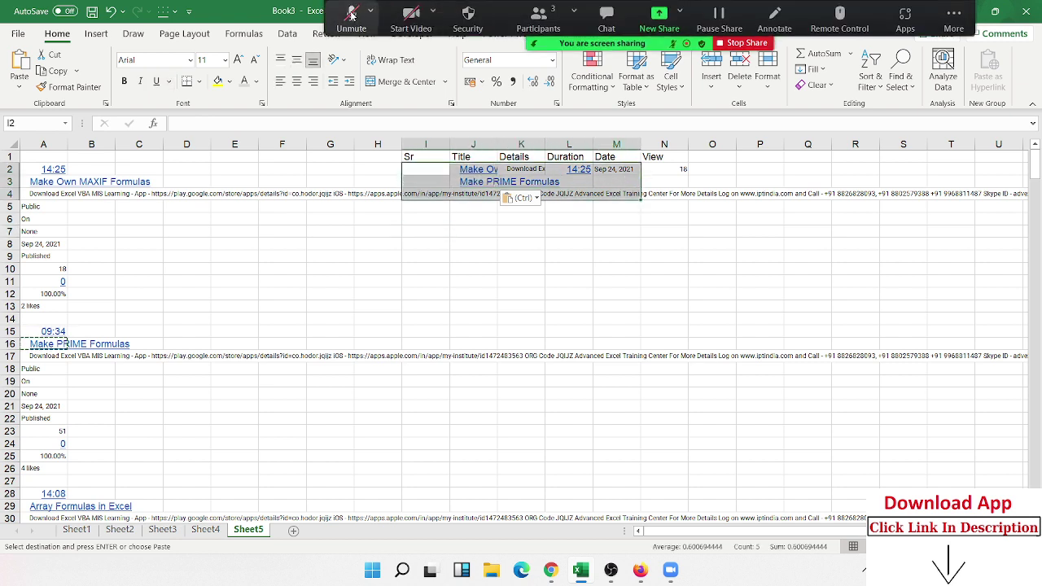
pyautogui.click(416, 165)
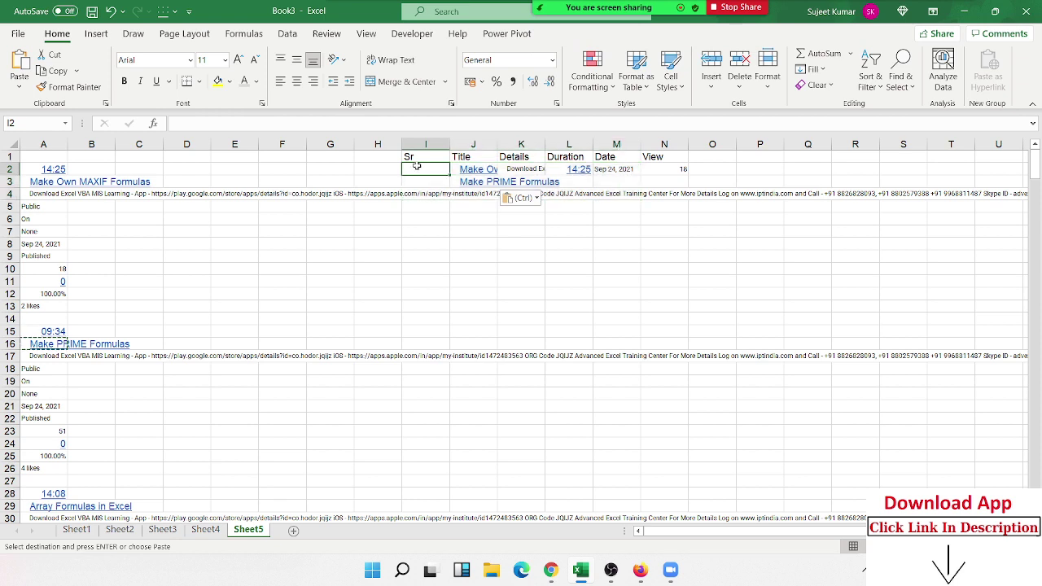
pyautogui.moveTo(416, 165); pyautogui.dragTo(660, 190)
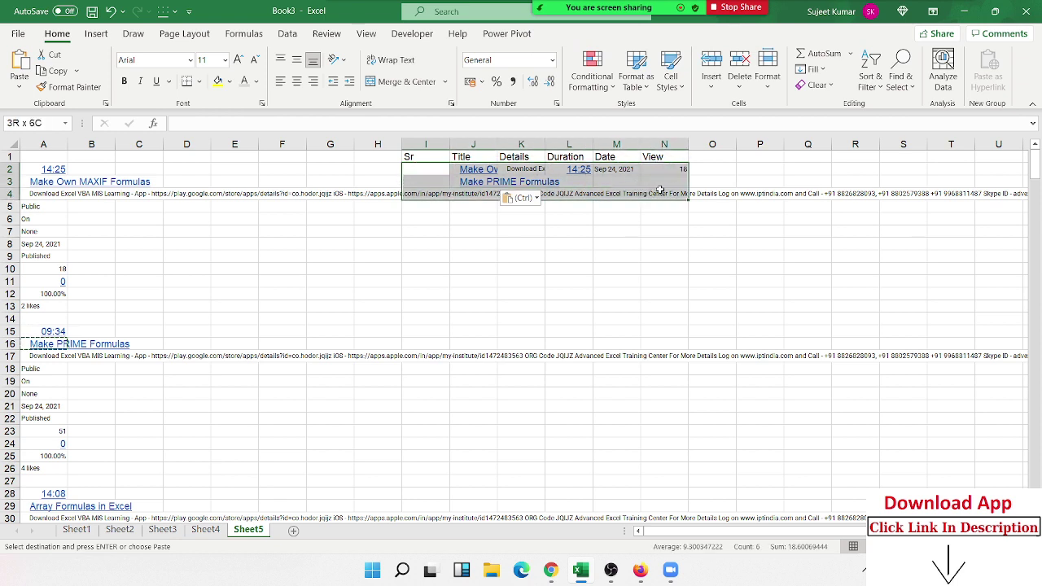
pyautogui.press('Delete')
# Step: Insert a blank helper column A before the data and select A2
pyautogui.press('Left')
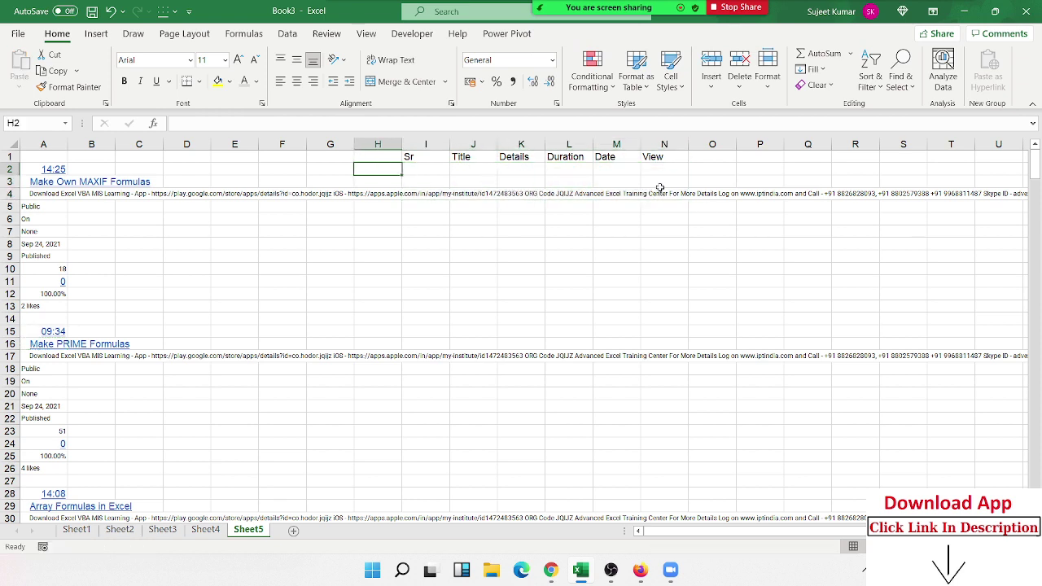
pyautogui.hotkey('ctrl', 'Left')
pyautogui.hotkey('ctrl', 'space')
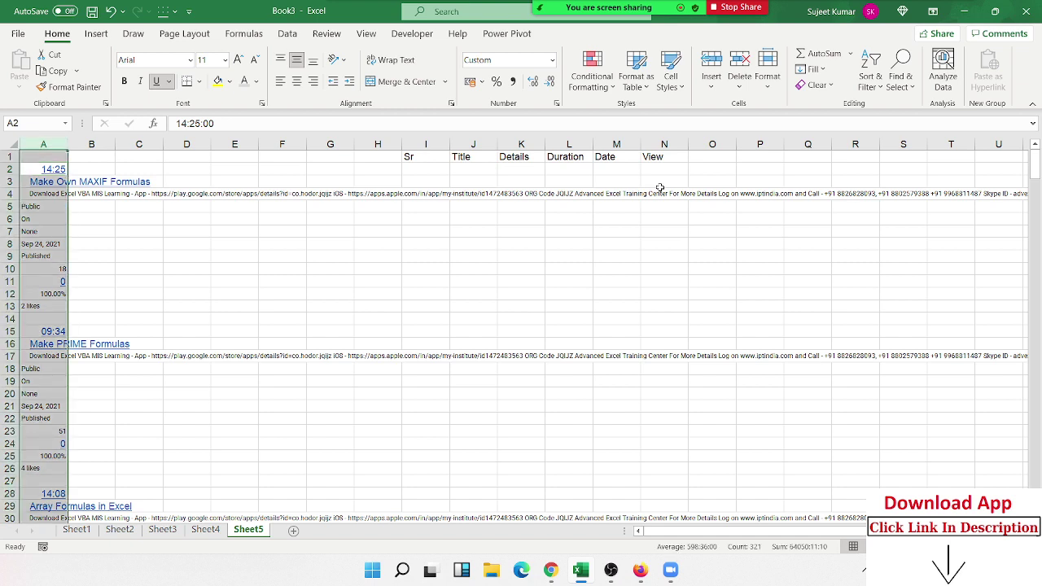
pyautogui.hotkey('ctrl', 'shift', '+')
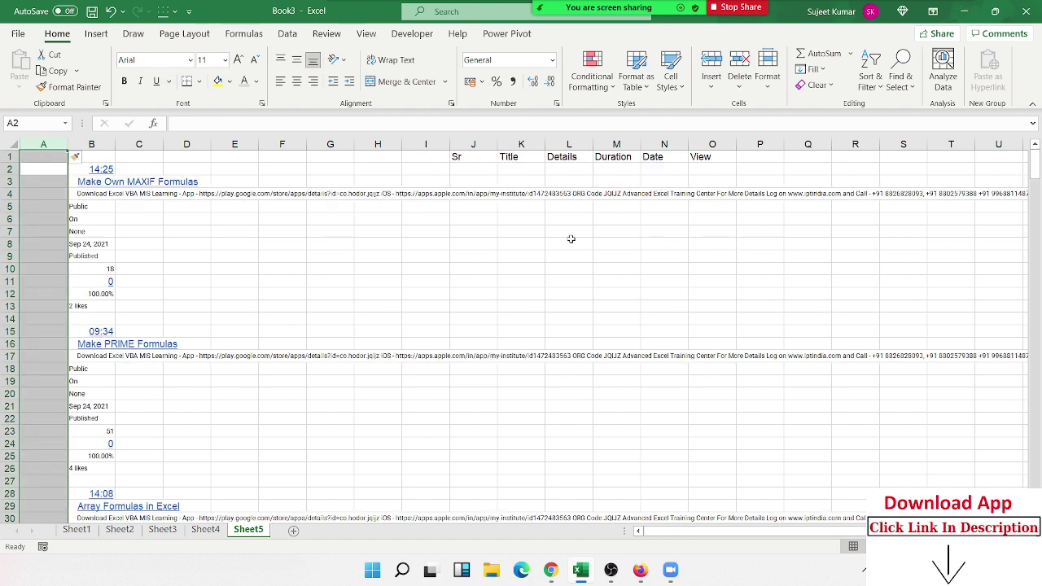
pyautogui.click(439, 232)
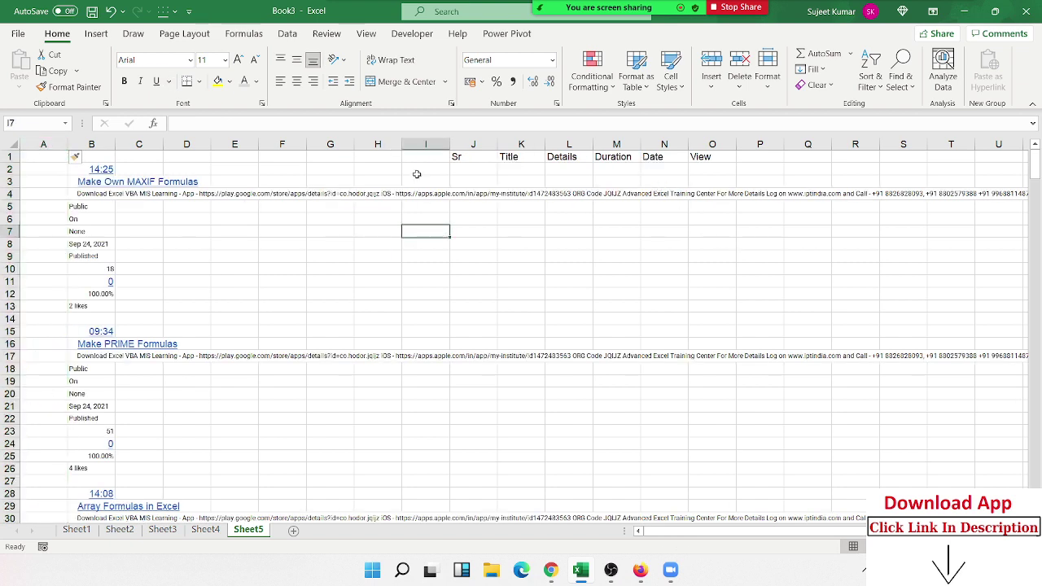
pyautogui.click(46, 167)
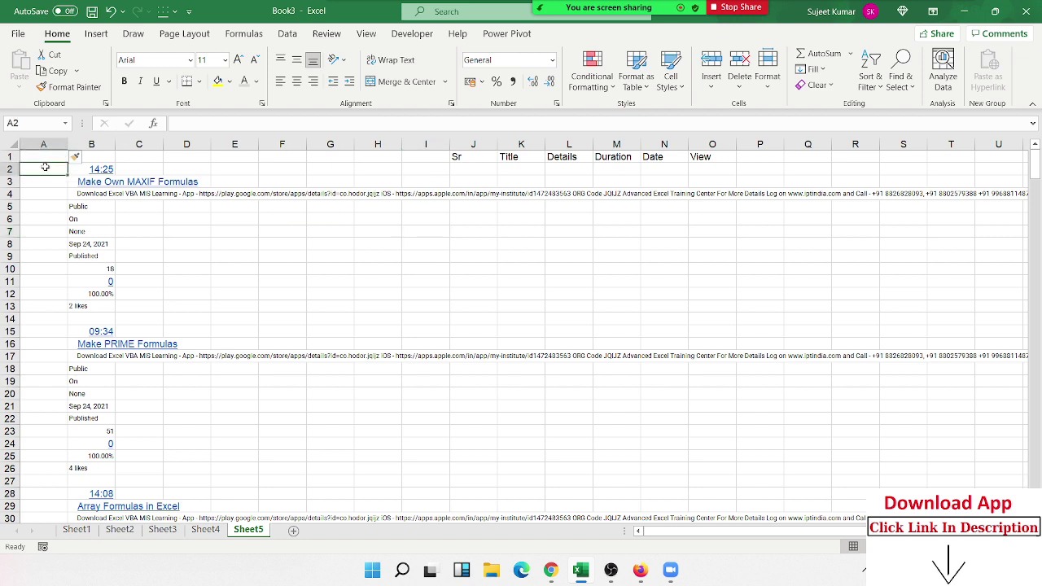
pyautogui.press('Right')
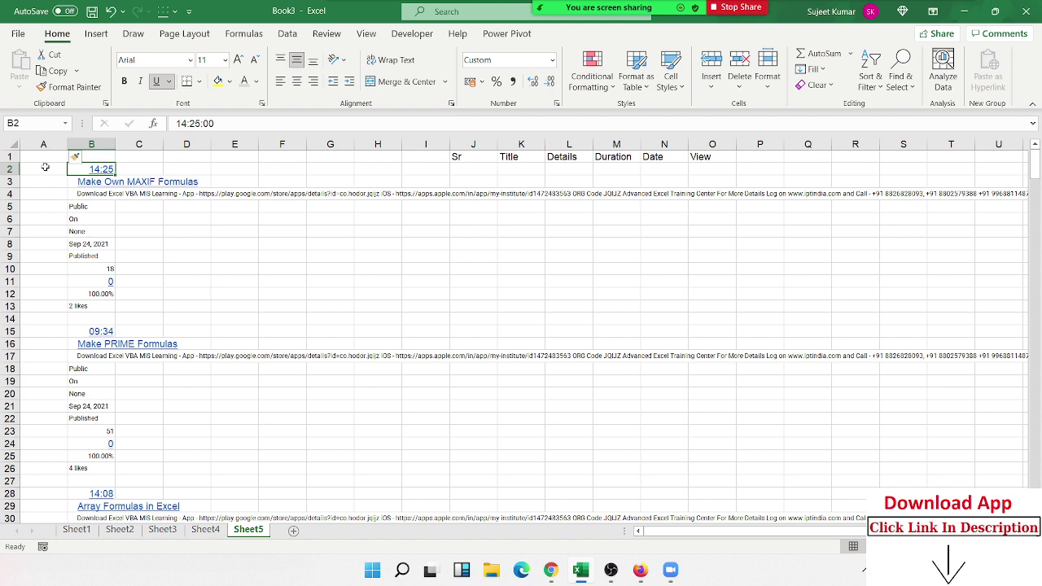
pyautogui.press('Down')
pyautogui.press('Down')
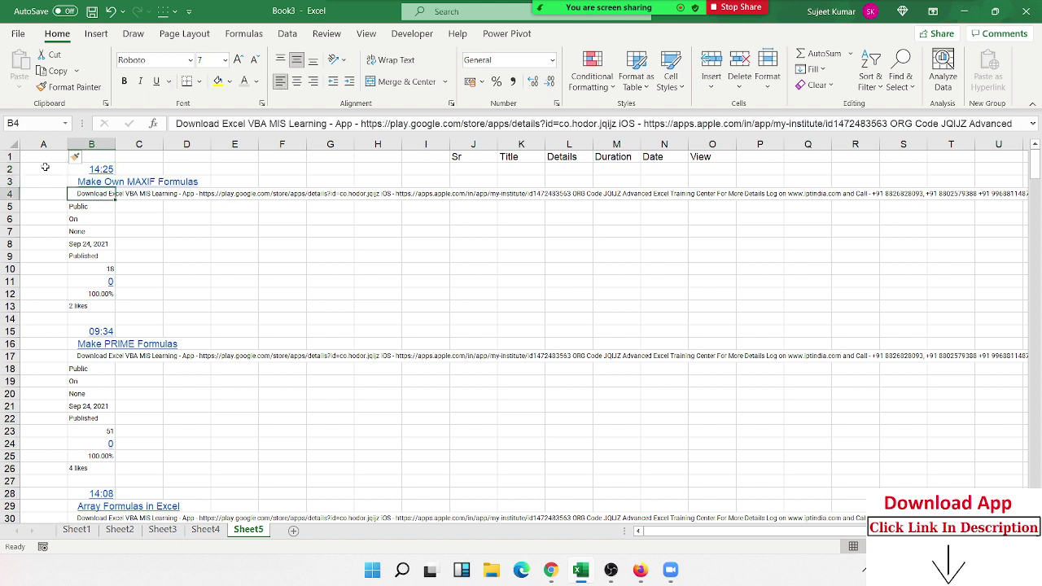
pyautogui.press('Down')
pyautogui.press('Down')
pyautogui.press('Down')
pyautogui.press('Down')
pyautogui.press('Down')
pyautogui.press('Down')
pyautogui.press('Down')
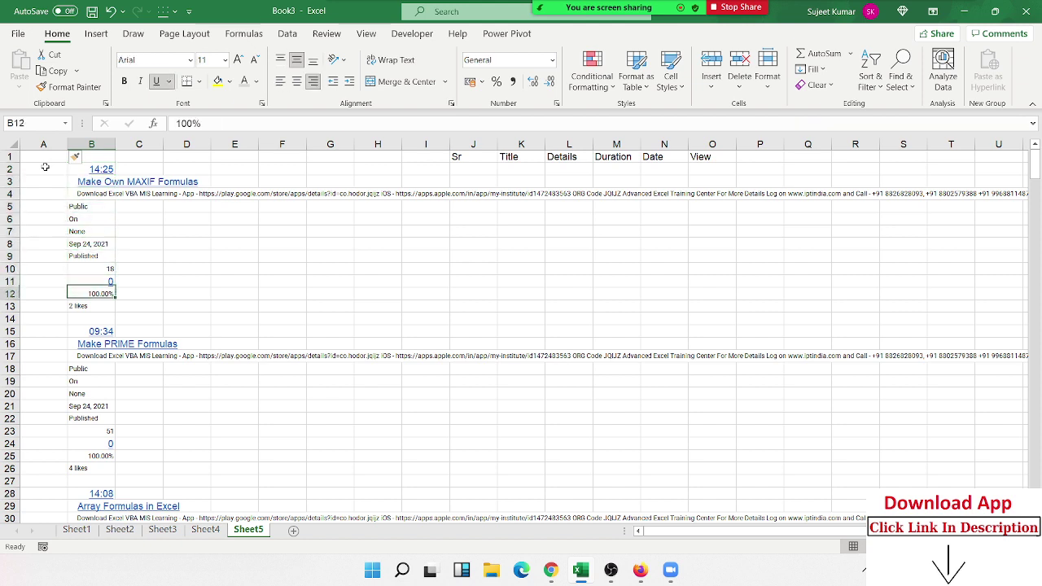
pyautogui.press('Down')
pyautogui.press('Down')
pyautogui.press('Down')
pyautogui.press('Down')
pyautogui.press('Down')
pyautogui.press('Down')
pyautogui.press('Down')
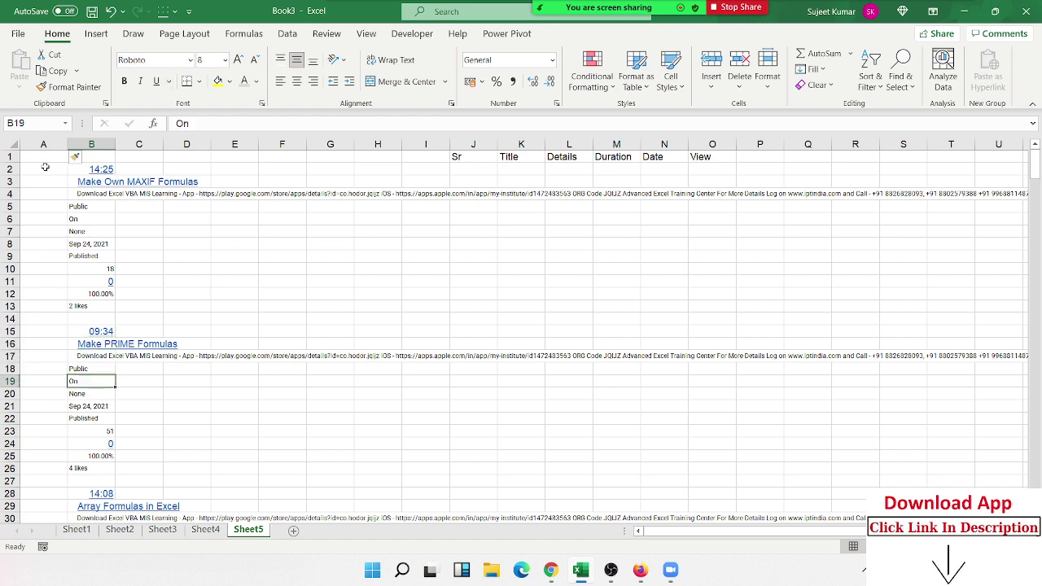
pyautogui.press('Up')
pyautogui.press('Up')
pyautogui.press('Up')
pyautogui.press('Up')
pyautogui.press('Up')
pyautogui.press('Up')
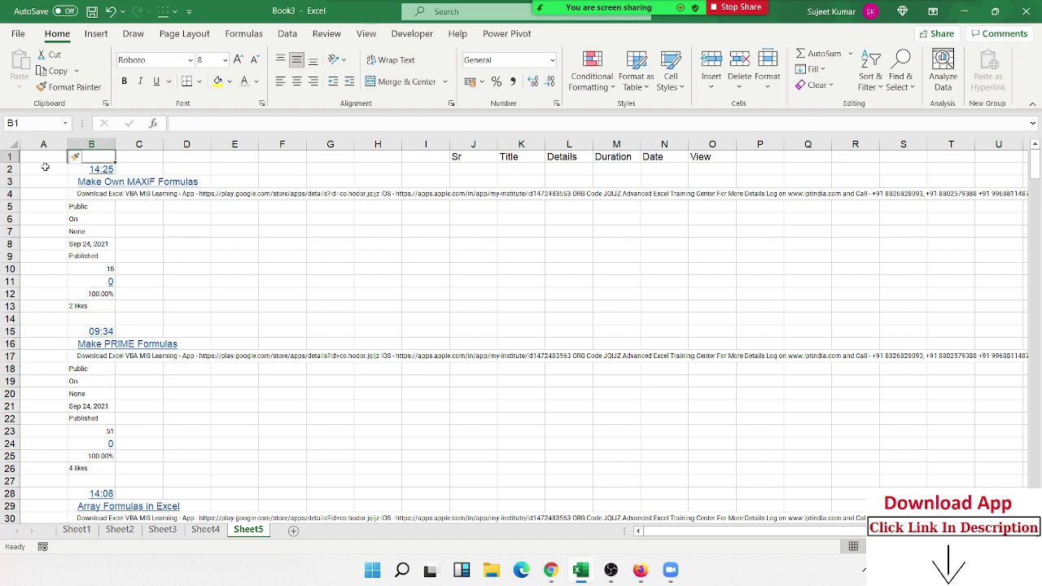
pyautogui.press('Down')
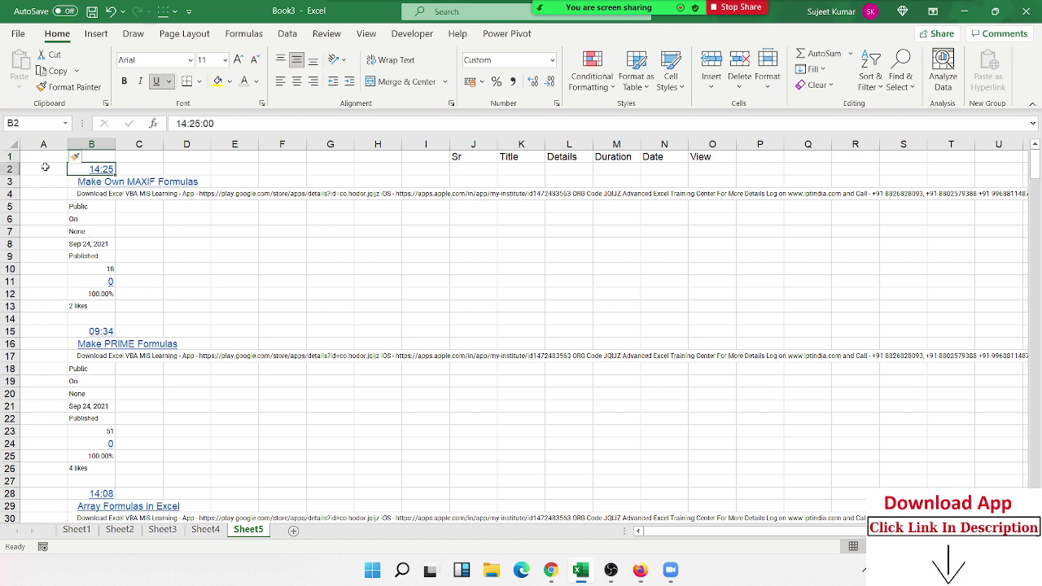
pyautogui.press('Down')
pyautogui.press('Down')
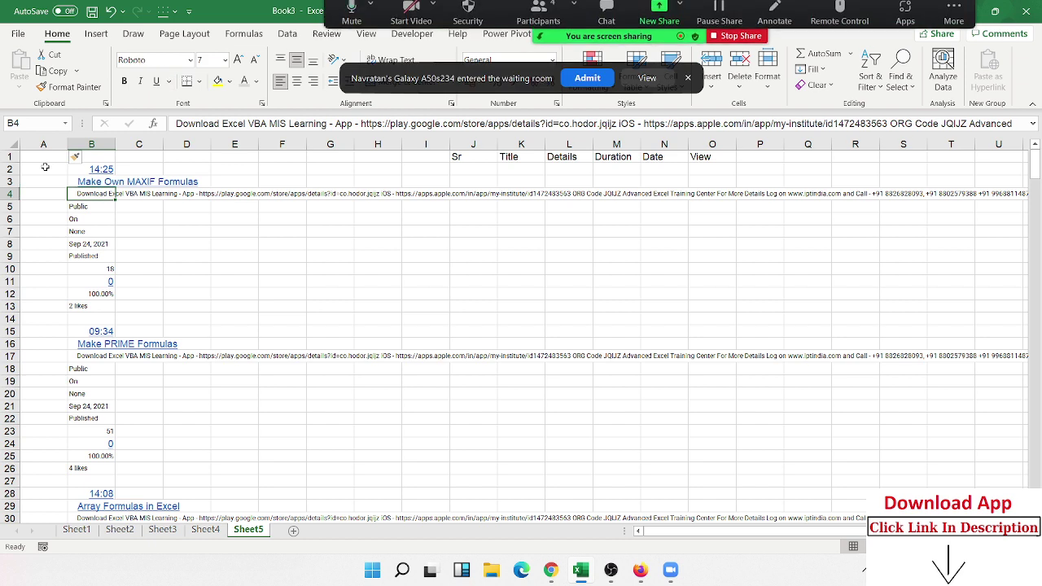
pyautogui.press('Up')
pyautogui.press('Up')
pyautogui.press('Up')
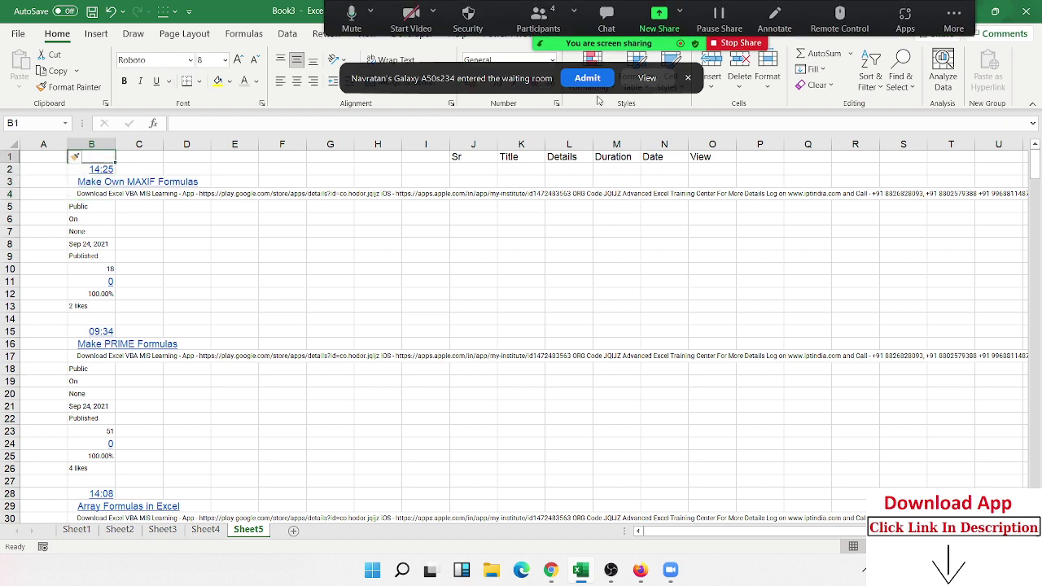
pyautogui.click(600, 82)
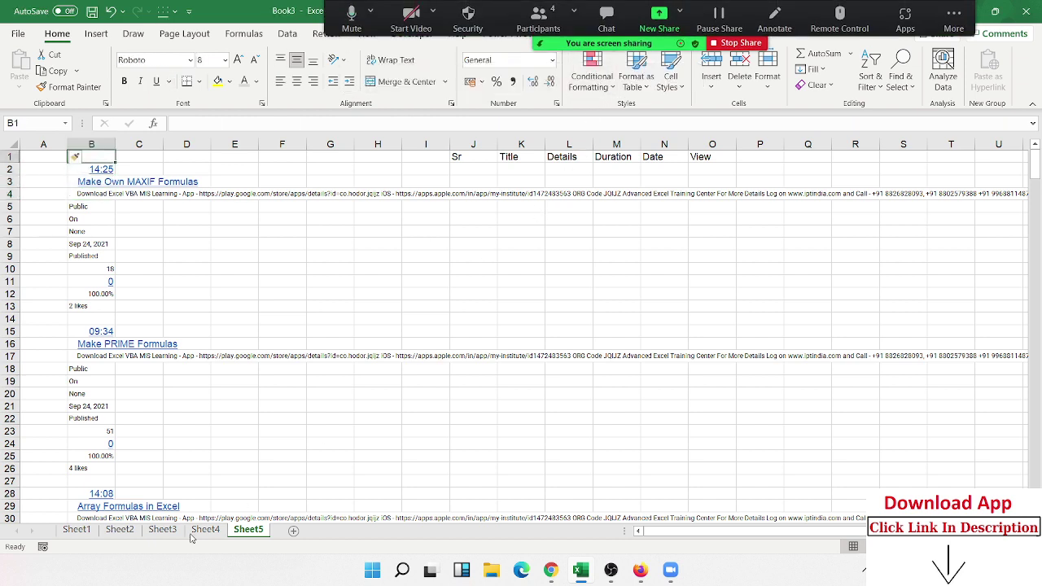
pyautogui.click(276, 279)
pyautogui.click(48, 180)
pyautogui.click(42, 167)
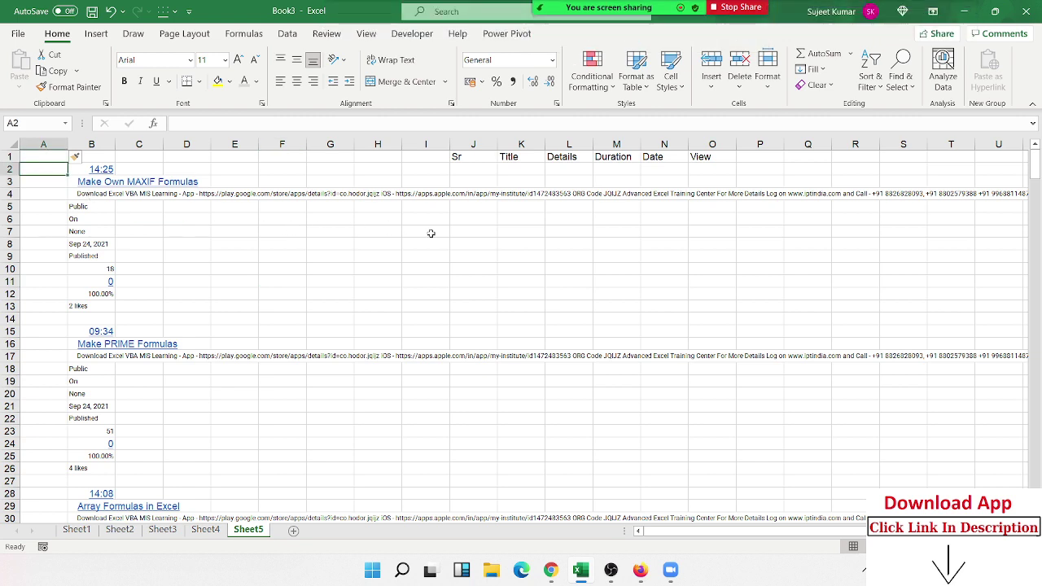
# Step: Enter =AND(B2>0,B2<=1) in A2 so the first duration returns TRUE
pyautogui.write('=')
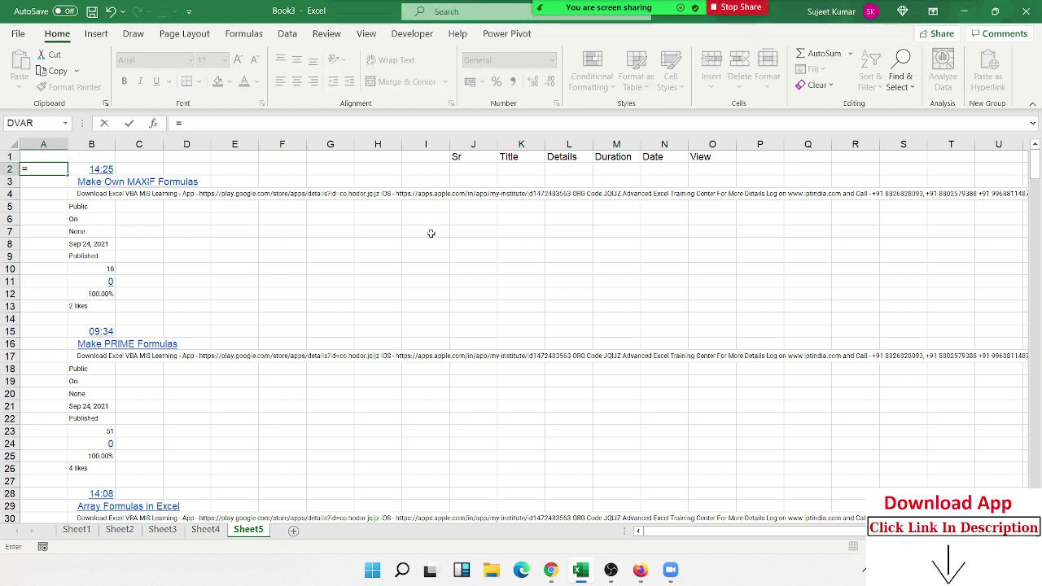
pyautogui.write('and')
pyautogui.press('Tab')
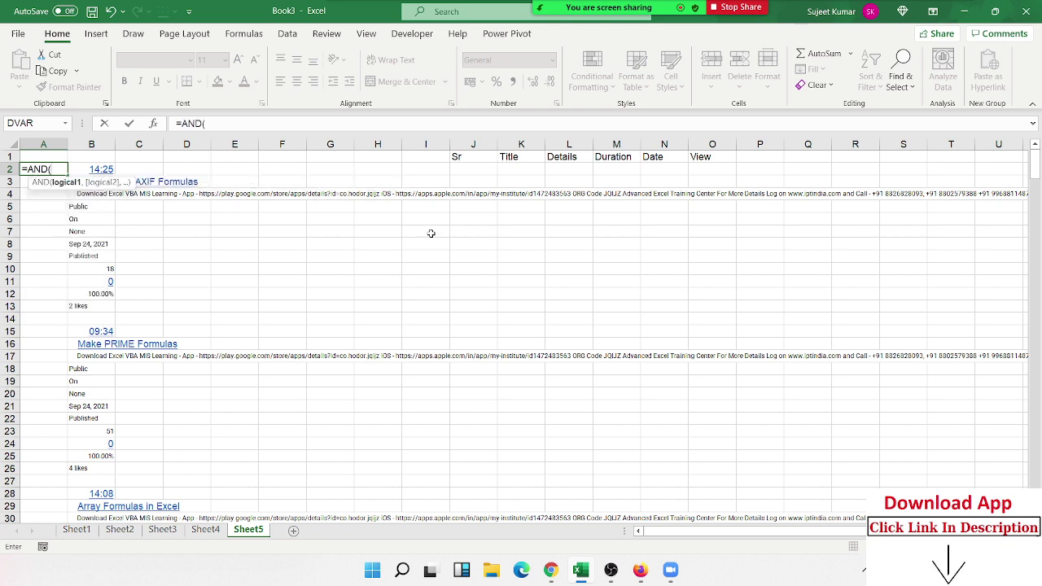
pyautogui.press('Right')
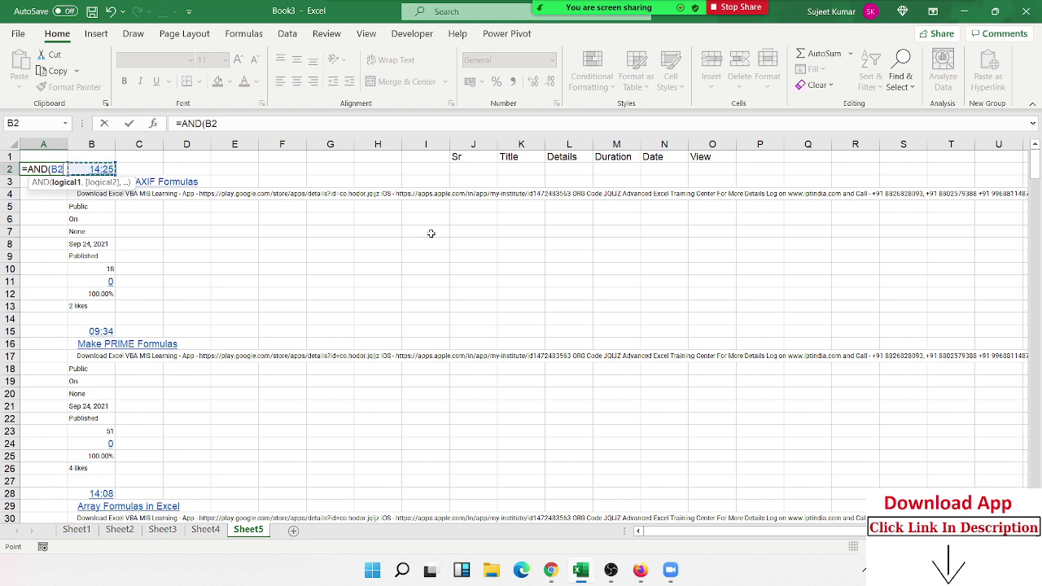
pyautogui.write('>0,')
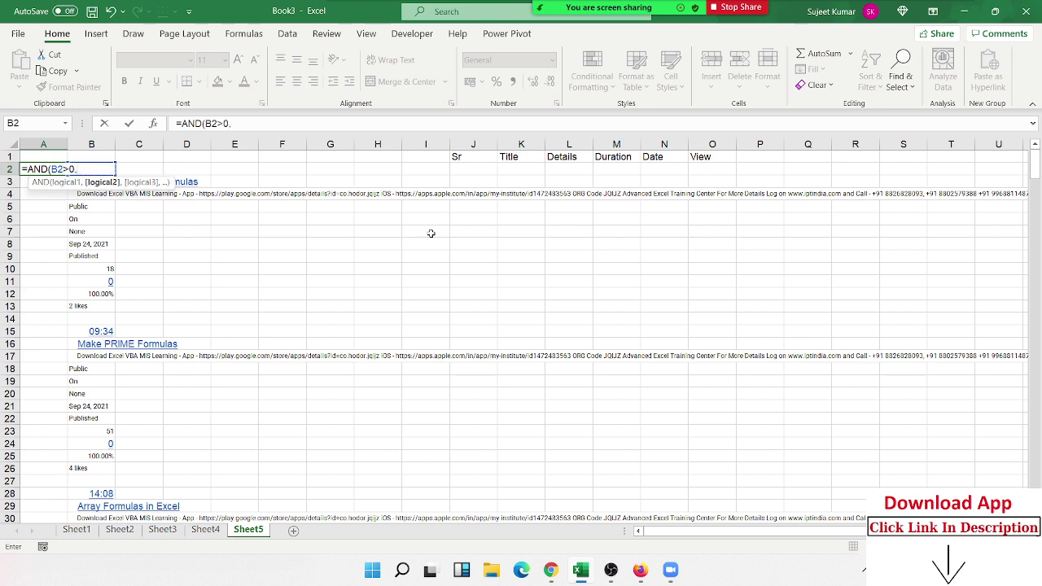
pyautogui.press('Right')
pyautogui.write('<=')
pyautogui.write('1')
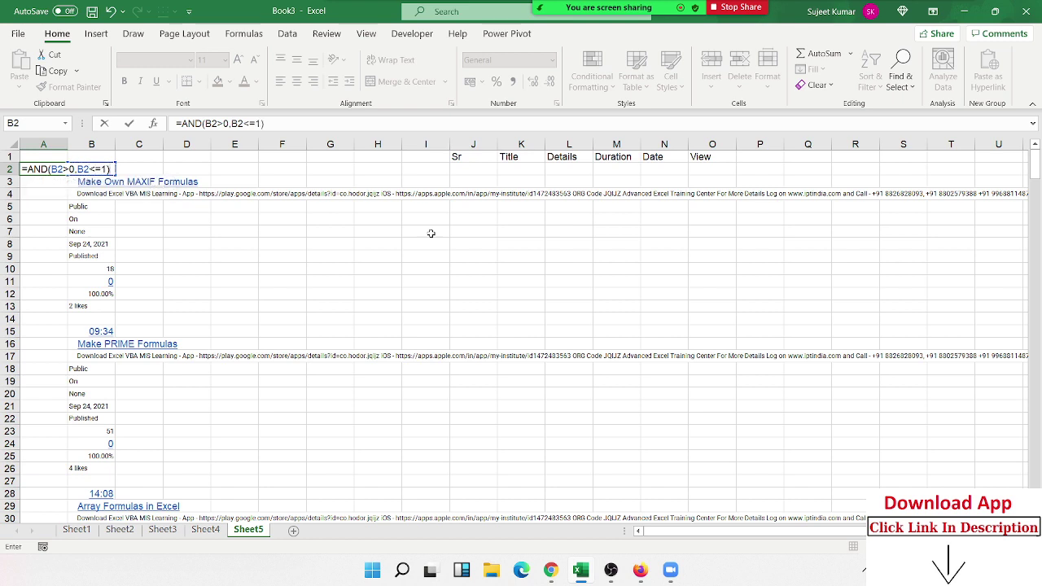
pyautogui.press('Return')
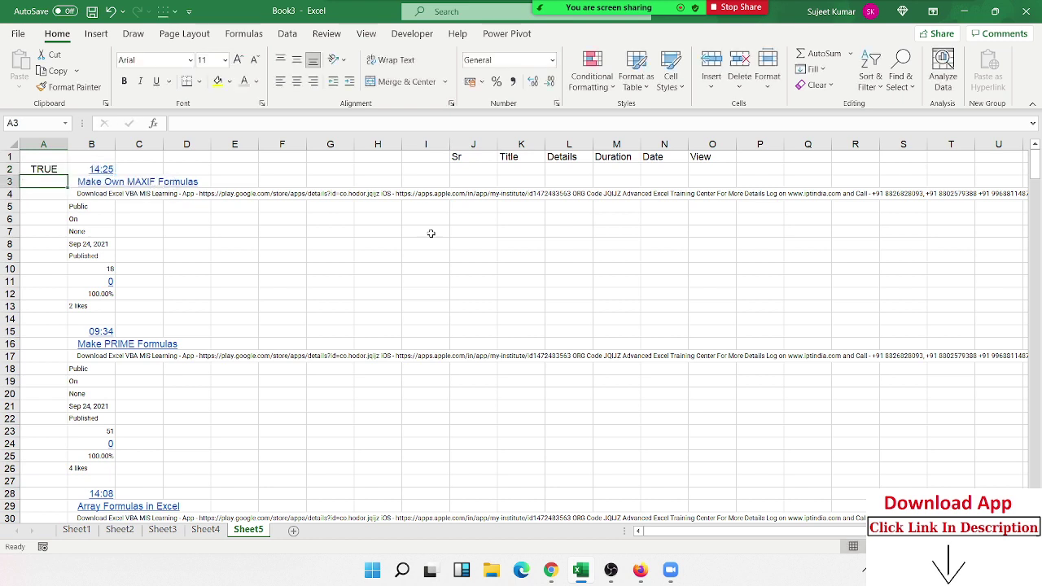
pyautogui.press('Right')
pyautogui.press('Down')
pyautogui.press('Down')
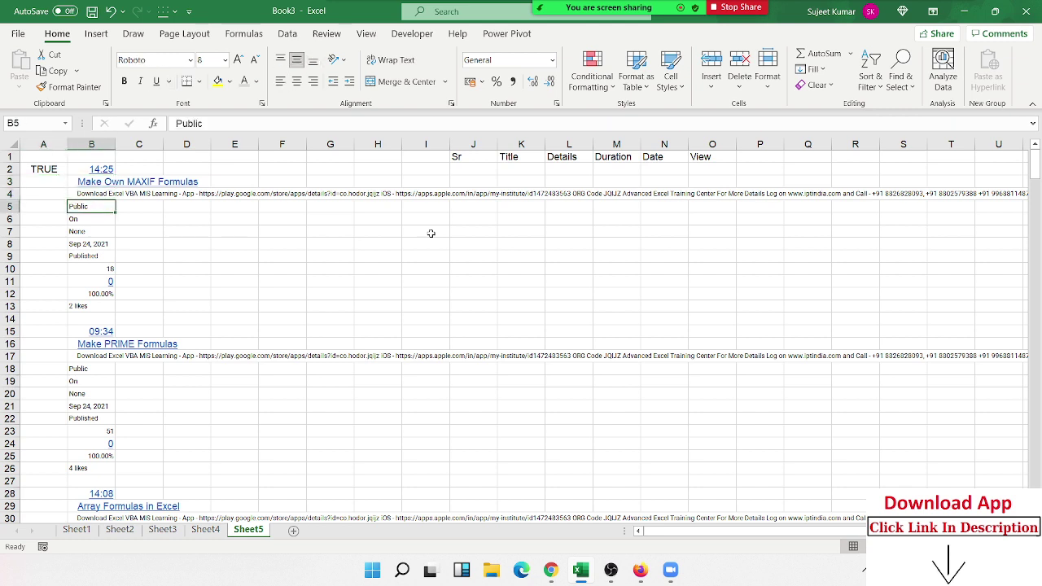
# Step: Apply General format to B2 so its 14:25 duration shows as 0.600694
pyautogui.hotkey('shift', 'Down')
pyautogui.hotkey('shift', 'Down')
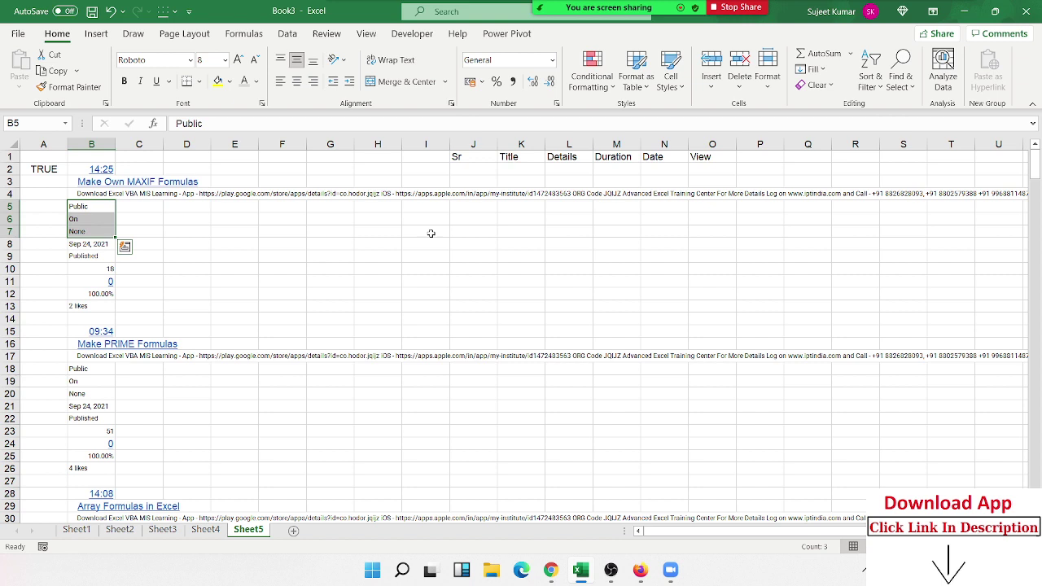
pyautogui.press('Up')
pyautogui.press('Up')
pyautogui.press('Up')
pyautogui.press('Right')
pyautogui.press('Right')
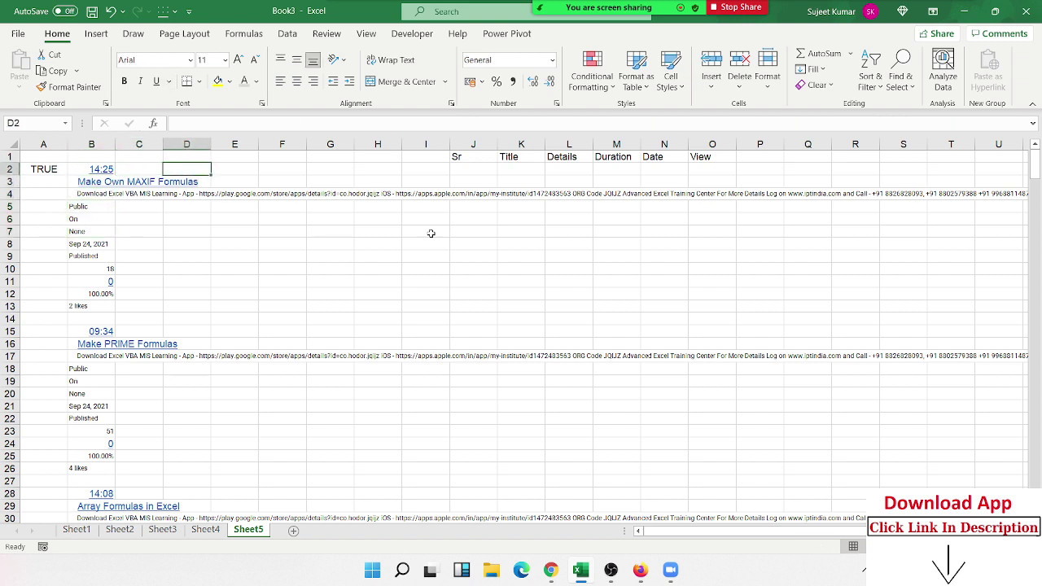
pyautogui.press('Left')
pyautogui.press('Left')
pyautogui.hotkey('ctrl', 'shift', '`')
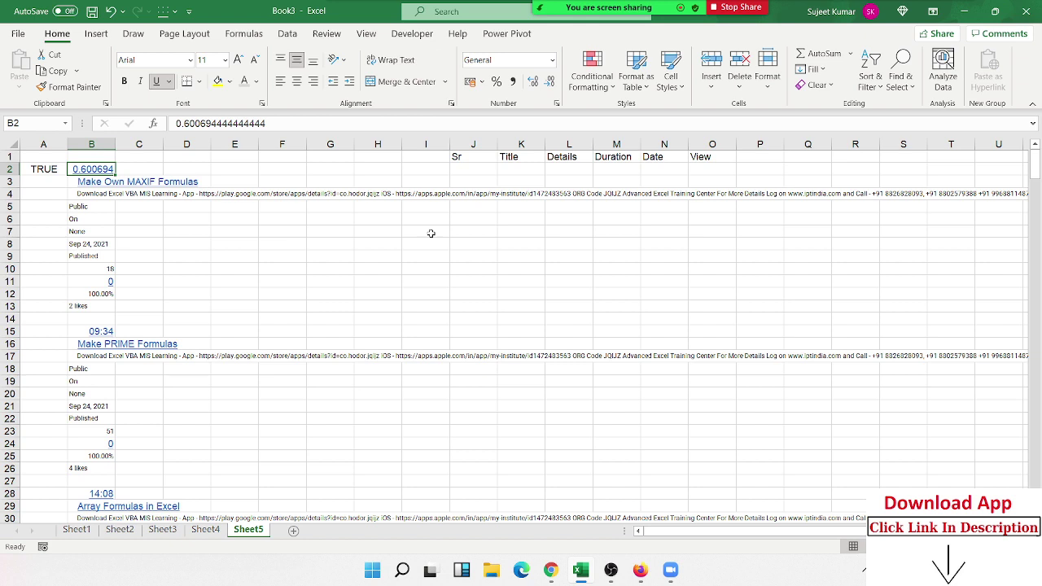
pyautogui.press('Left')
pyautogui.press('Right')
pyautogui.press('Left')
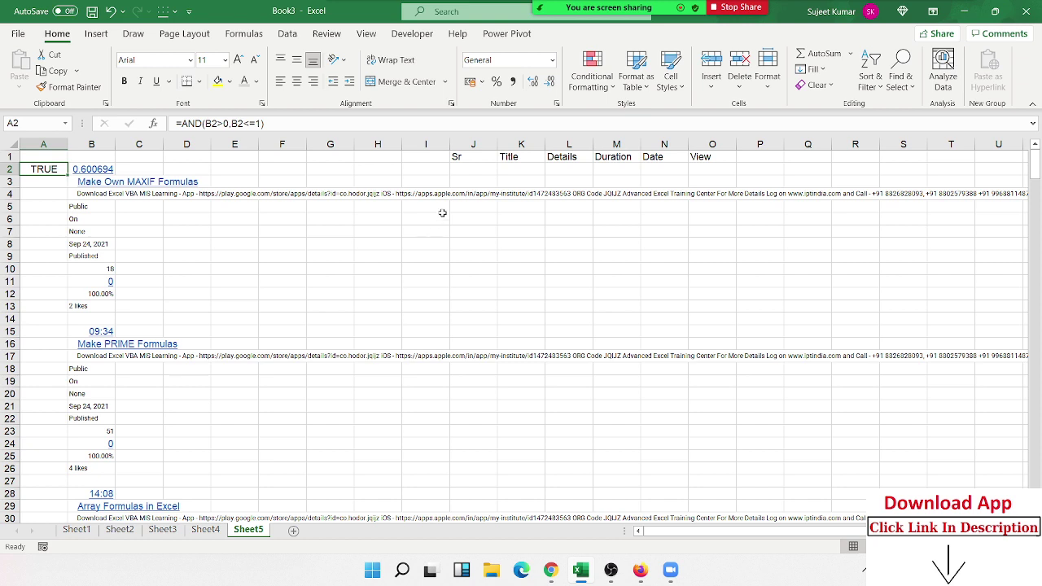
pyautogui.click(257, 123)
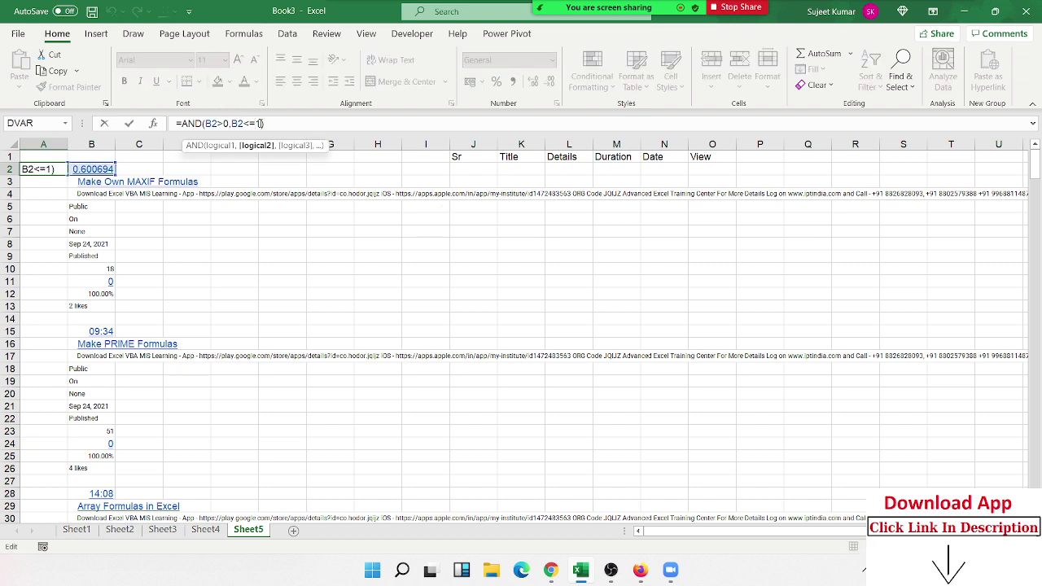
# Step: Reveal B53's 27:13:00 duration as 1.134028, then undo the format change
pyautogui.scroll(-5, 204, 334)
pyautogui.scroll(-4, 206, 338)
pyautogui.scroll(-1, 206, 338)
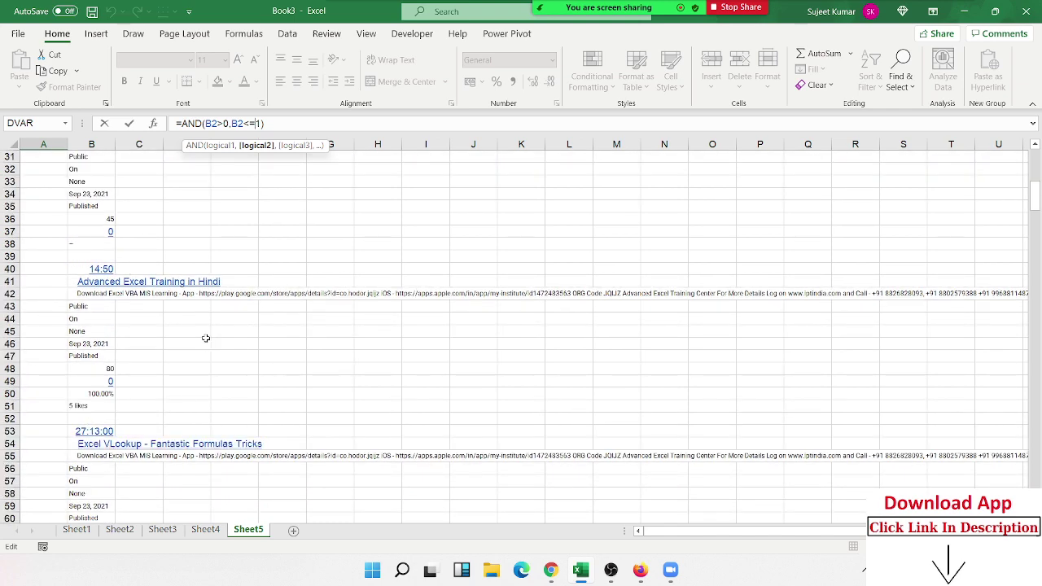
pyautogui.scroll(4, 206, 338)
pyautogui.scroll(-2, 207, 339)
pyautogui.scroll(-1, 212, 367)
pyautogui.scroll(8, 157, 418)
pyautogui.press('Escape')
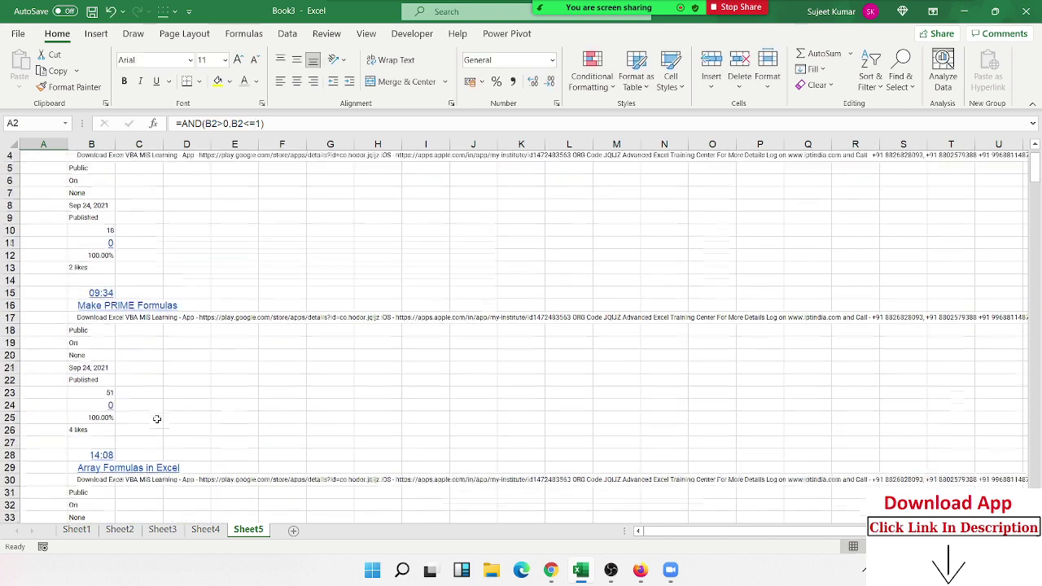
pyautogui.scroll(-4, 157, 419)
pyautogui.scroll(-1, 70, 436)
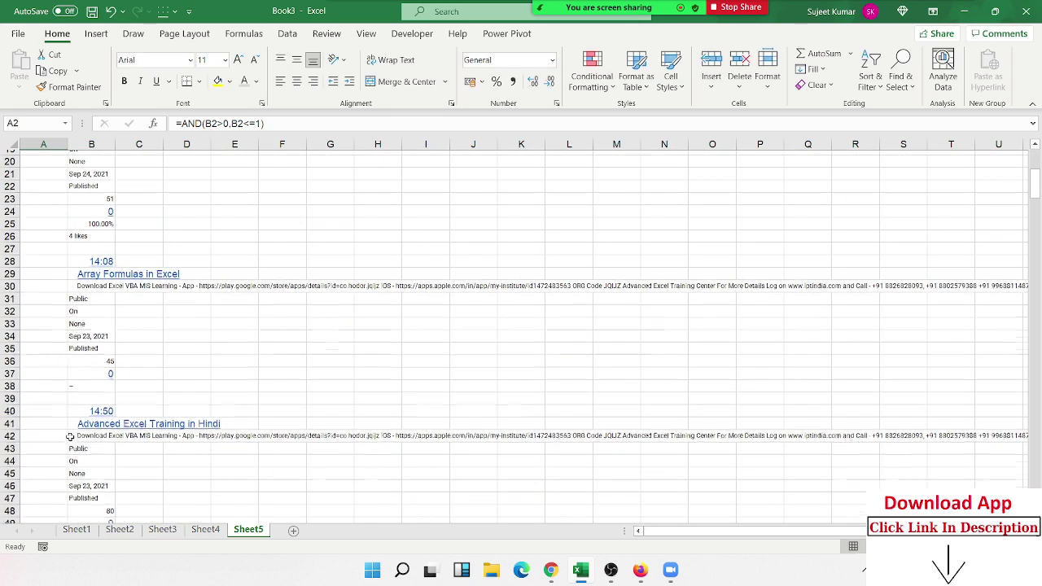
pyautogui.scroll(-3, 47, 358)
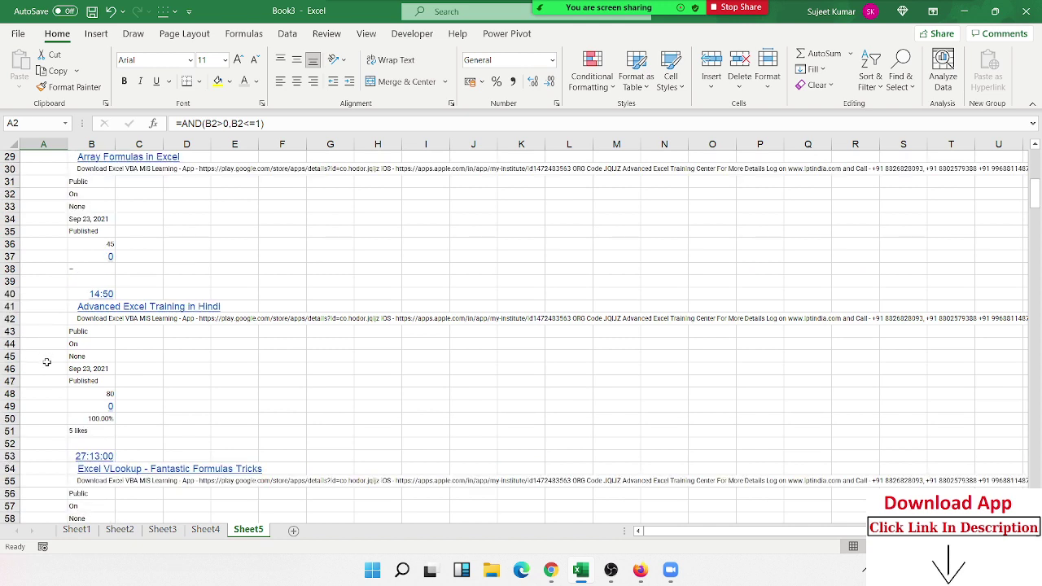
pyautogui.click(48, 460)
pyautogui.press('Right')
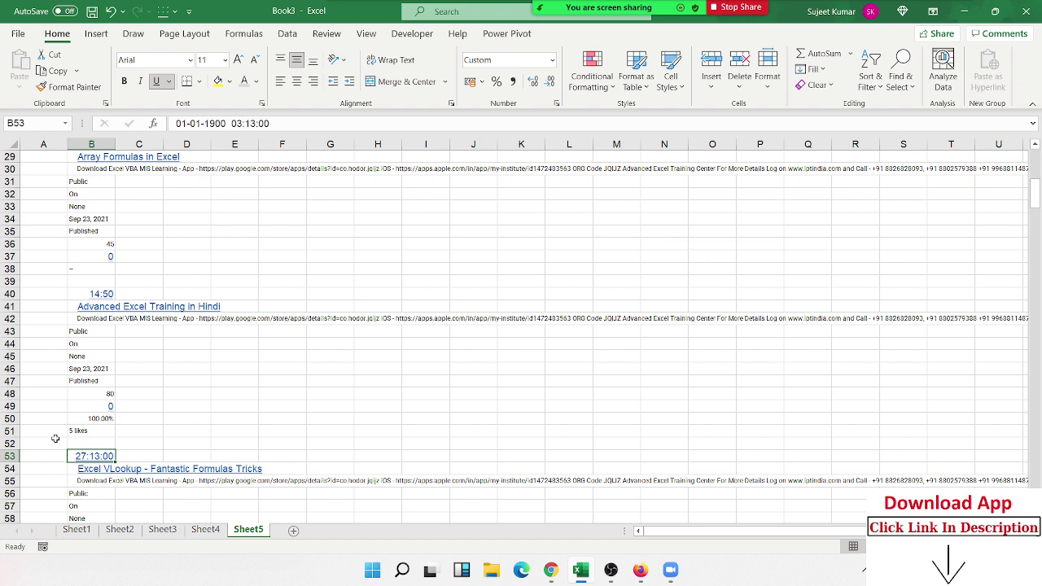
pyautogui.hotkey('ctrl', 'shift', '~')
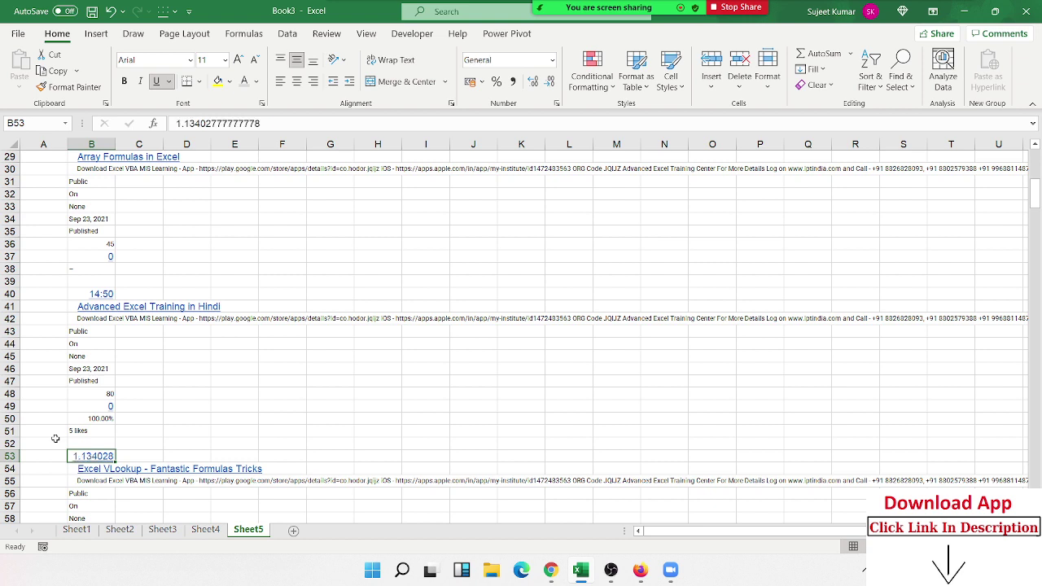
pyautogui.hotkey('ctrl', 'z')
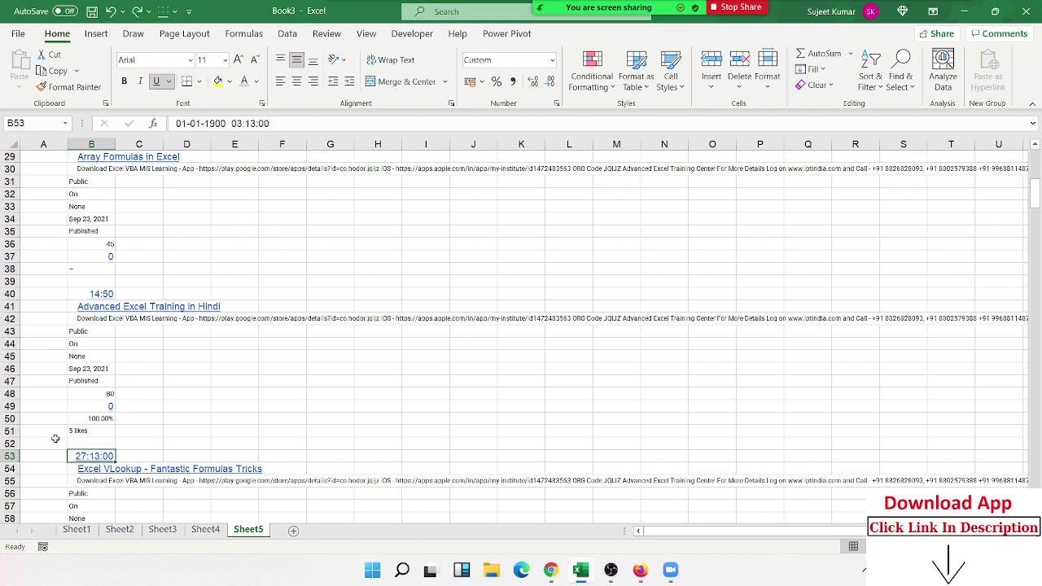
# Step: Scroll through the YouTube Studio uploads list, reviewing each video's length
pyautogui.click(552, 571)
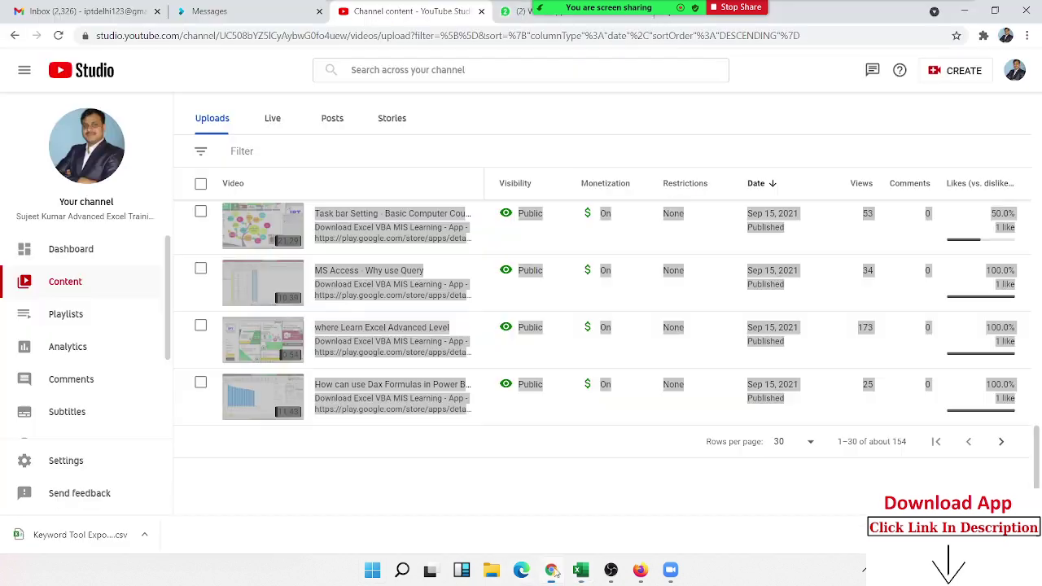
pyautogui.click(355, 480)
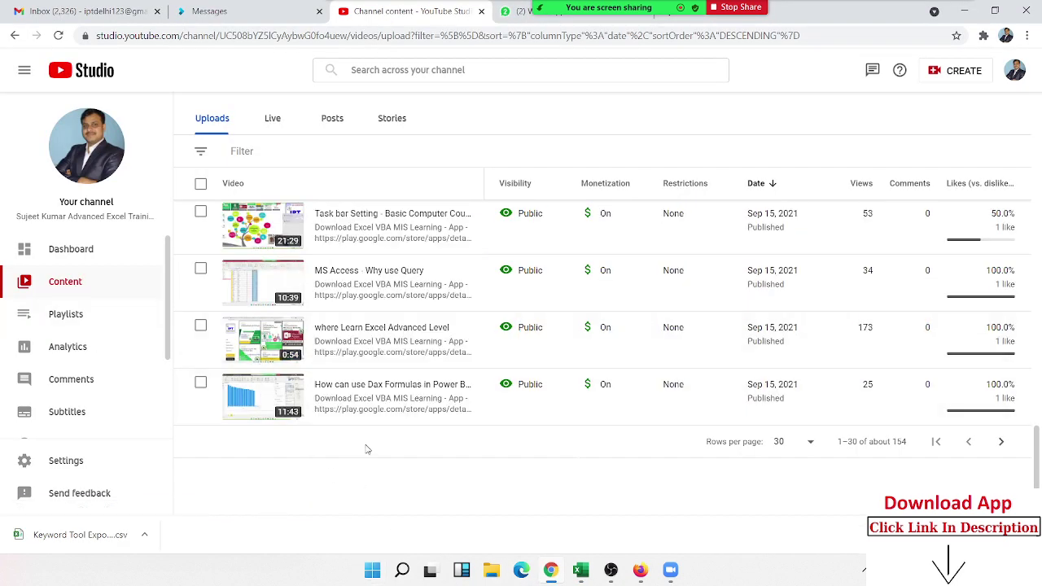
pyautogui.scroll(2, 334, 411)
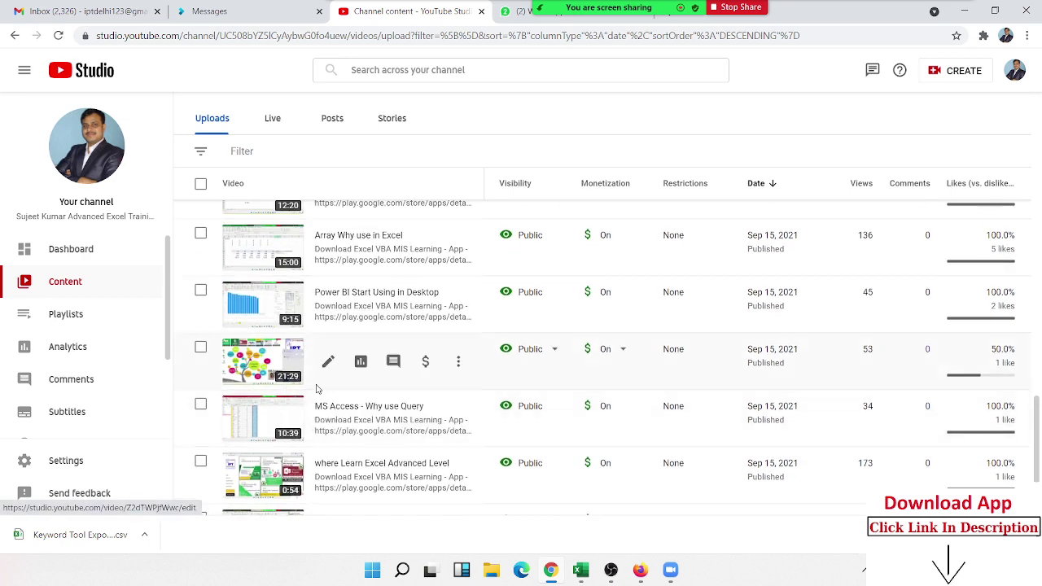
pyautogui.scroll(-2, 352, 429)
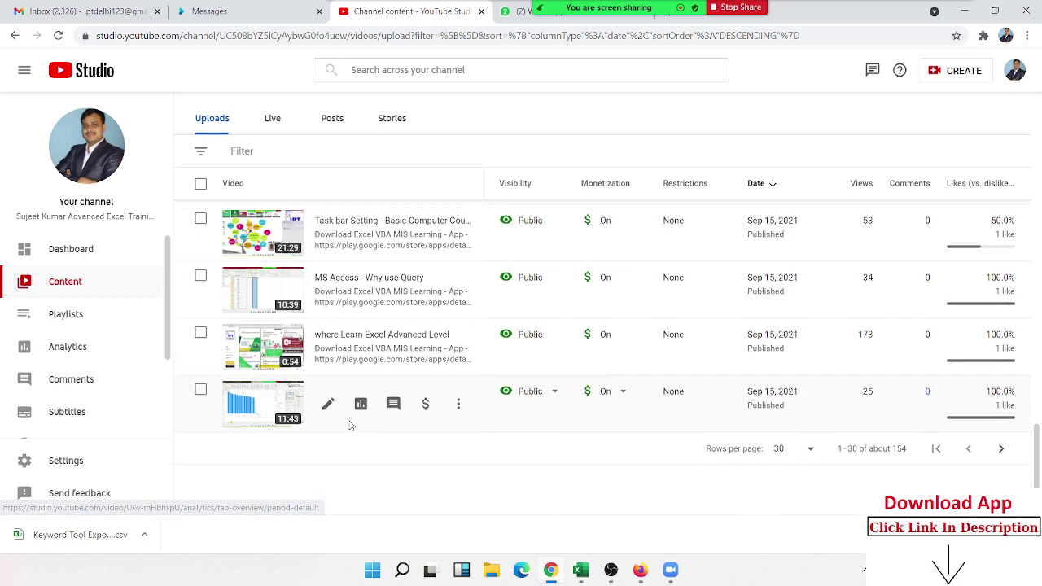
pyautogui.scroll(2, 348, 420)
pyautogui.scroll(1, 349, 421)
pyautogui.scroll(2, 349, 421)
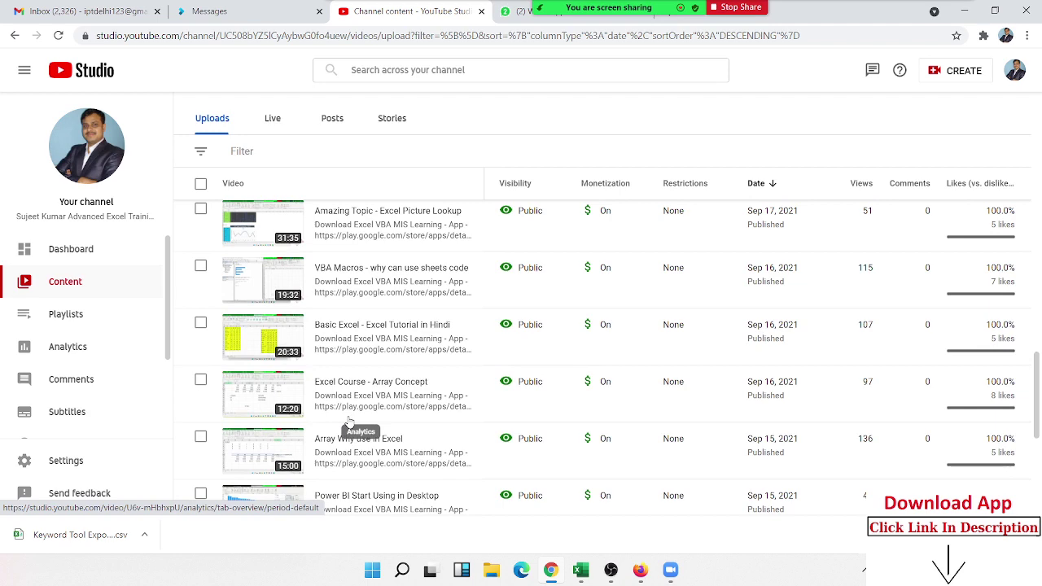
pyautogui.scroll(2, 348, 421)
pyautogui.scroll(2, 349, 424)
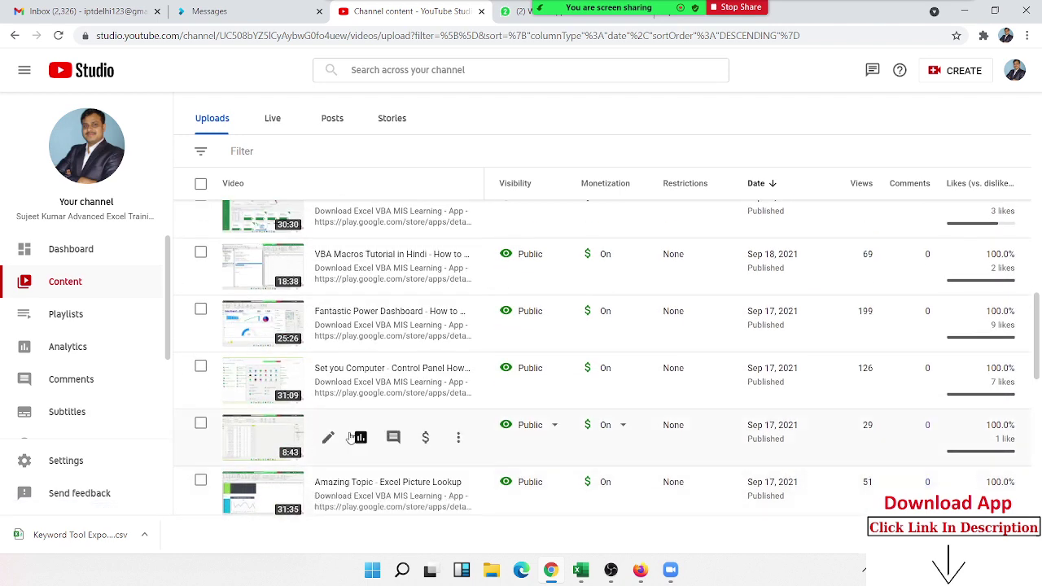
pyautogui.scroll(1, 350, 437)
pyautogui.scroll(3, 350, 437)
pyautogui.scroll(1, 351, 436)
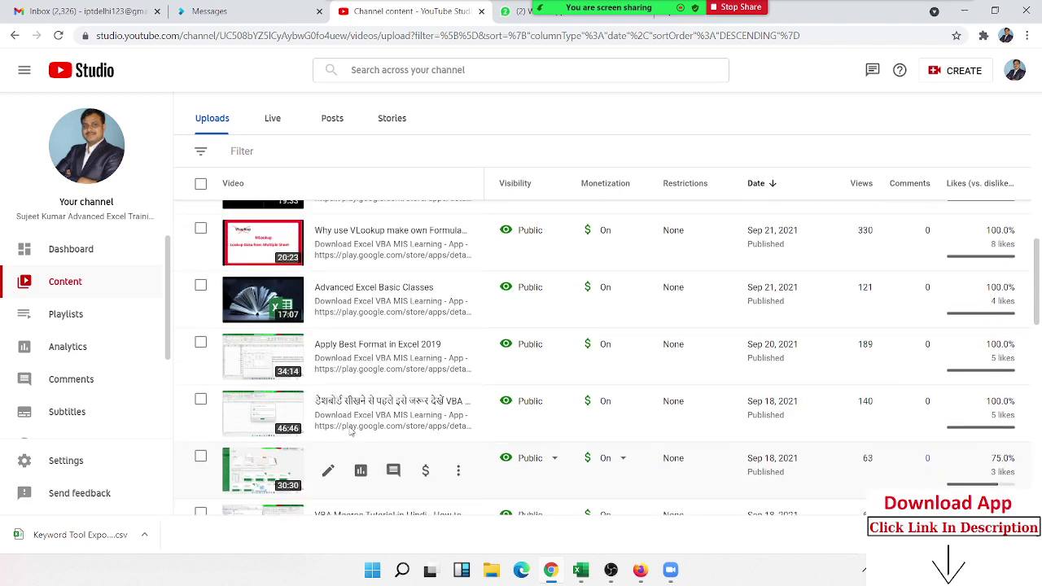
pyautogui.scroll(1, 352, 434)
pyautogui.scroll(2, 351, 434)
pyautogui.scroll(3, 351, 432)
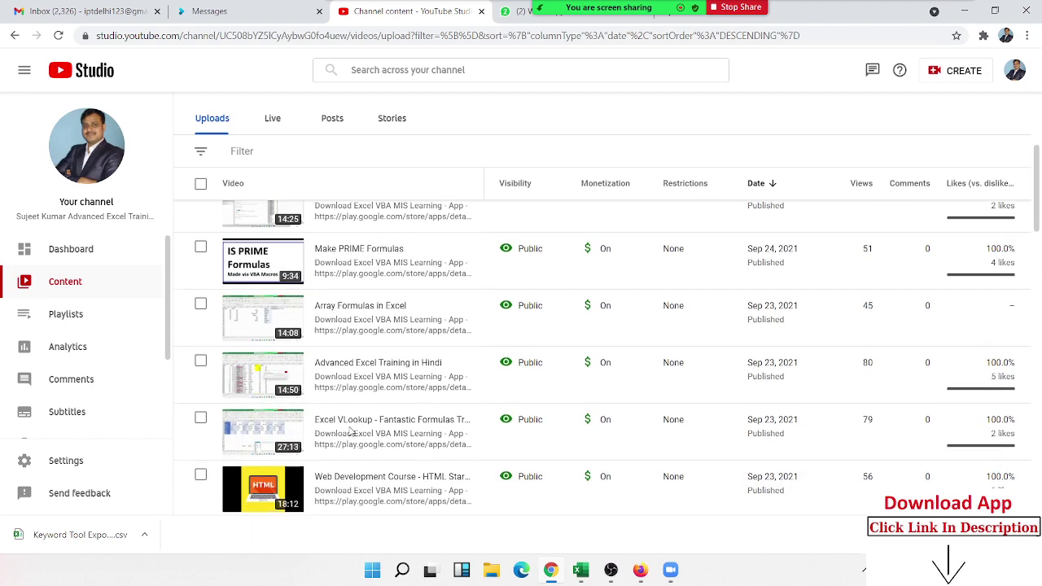
pyautogui.scroll(3, 351, 430)
pyautogui.scroll(2, 350, 431)
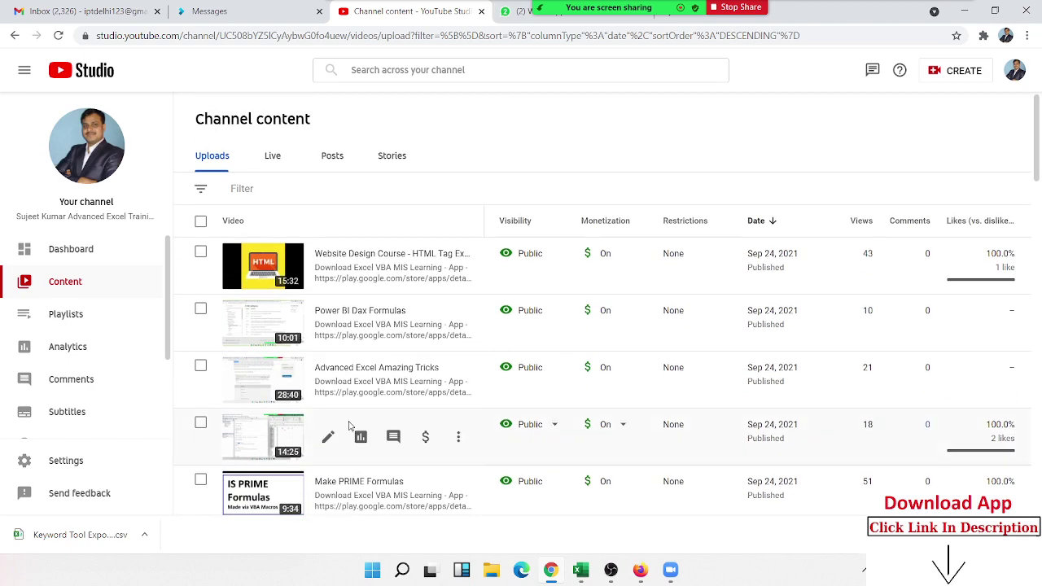
pyautogui.scroll(-3, 350, 427)
pyautogui.scroll(-1, 350, 426)
pyautogui.scroll(-3, 350, 426)
pyautogui.scroll(-3, 351, 426)
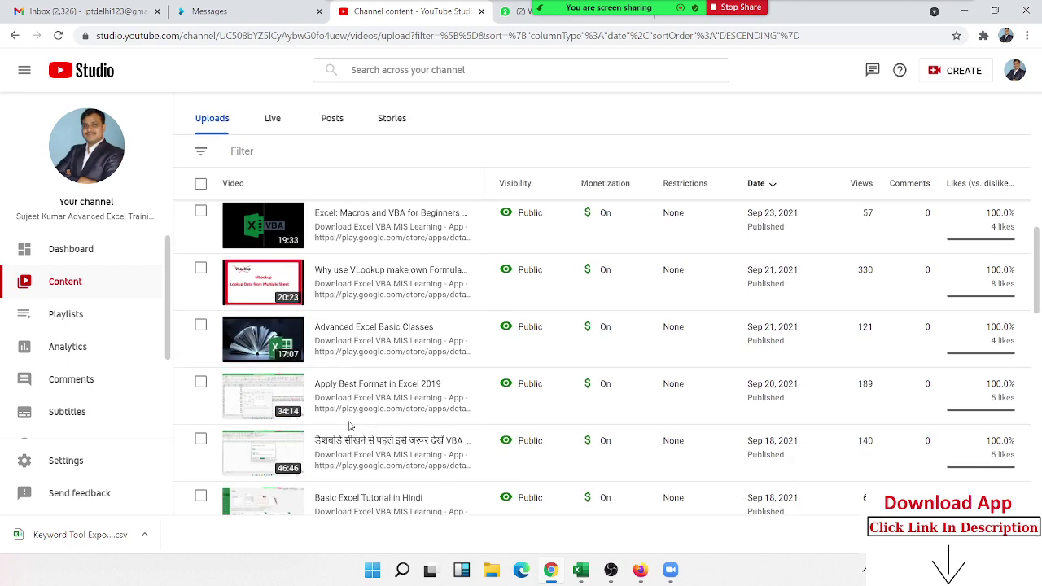
pyautogui.scroll(-1, 350, 425)
# Step: Compare against the pasted durations in Excel, then return to the uploads list
pyautogui.hotkey('alt', 'Tab')
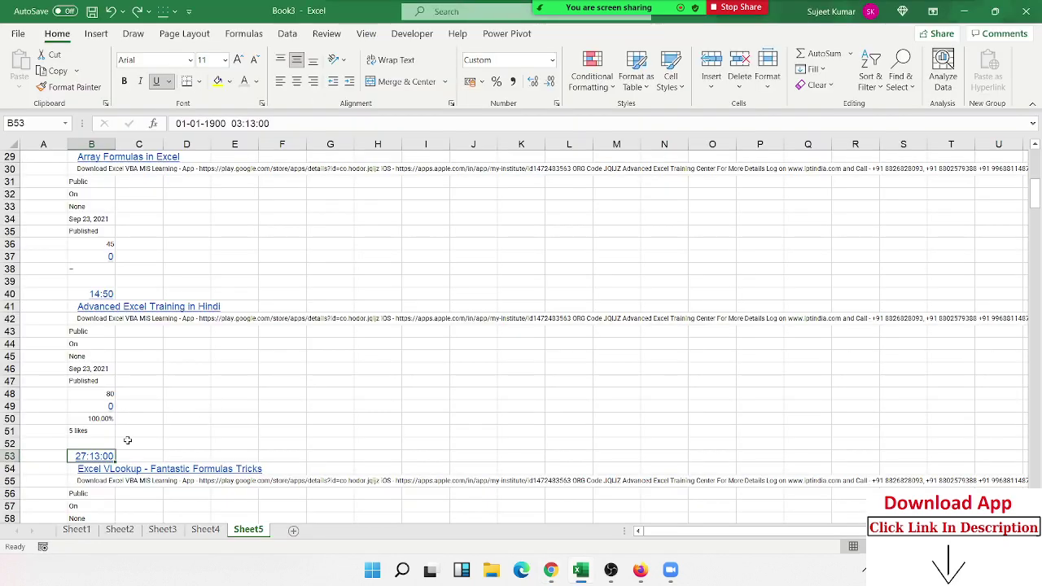
pyautogui.scroll(-2, 128, 432)
pyautogui.scroll(-1, 128, 439)
pyautogui.click(120, 407)
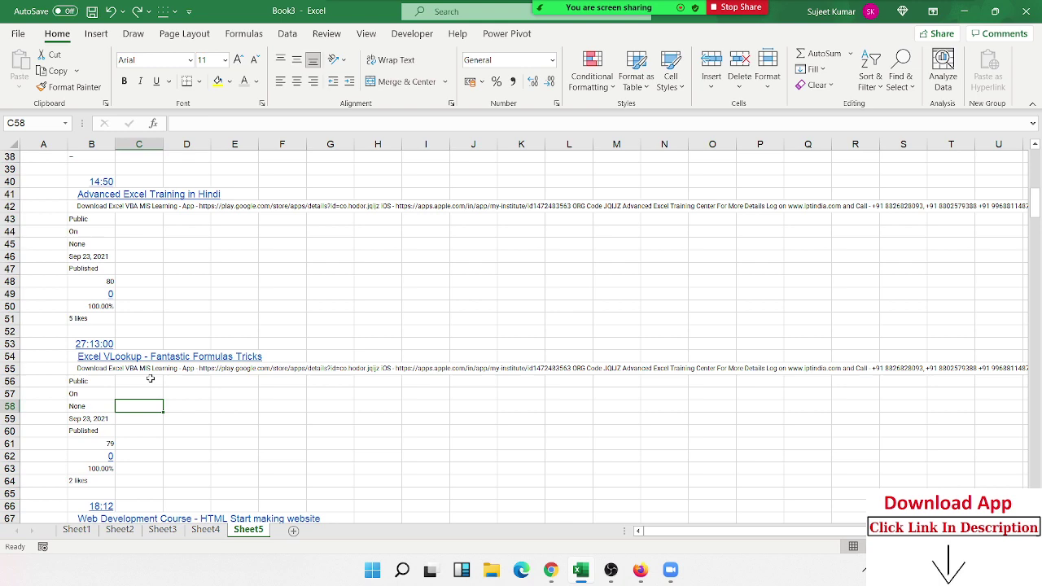
pyautogui.hotkey('alt', 'Tab')
pyautogui.scroll(-2, 410, 375)
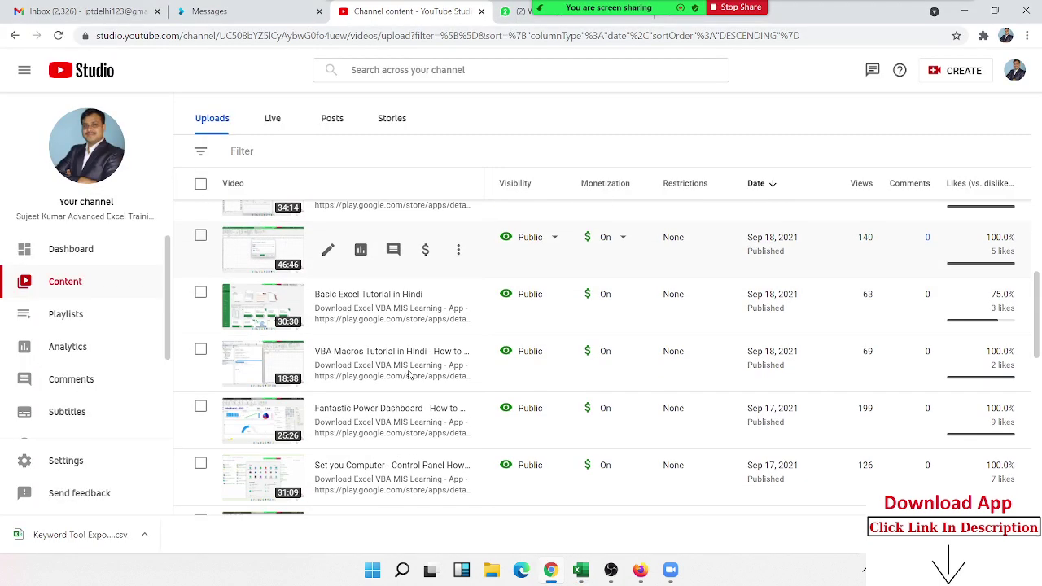
pyautogui.scroll(-1, 410, 375)
pyautogui.scroll(-1, 409, 374)
pyautogui.scroll(-1, 410, 374)
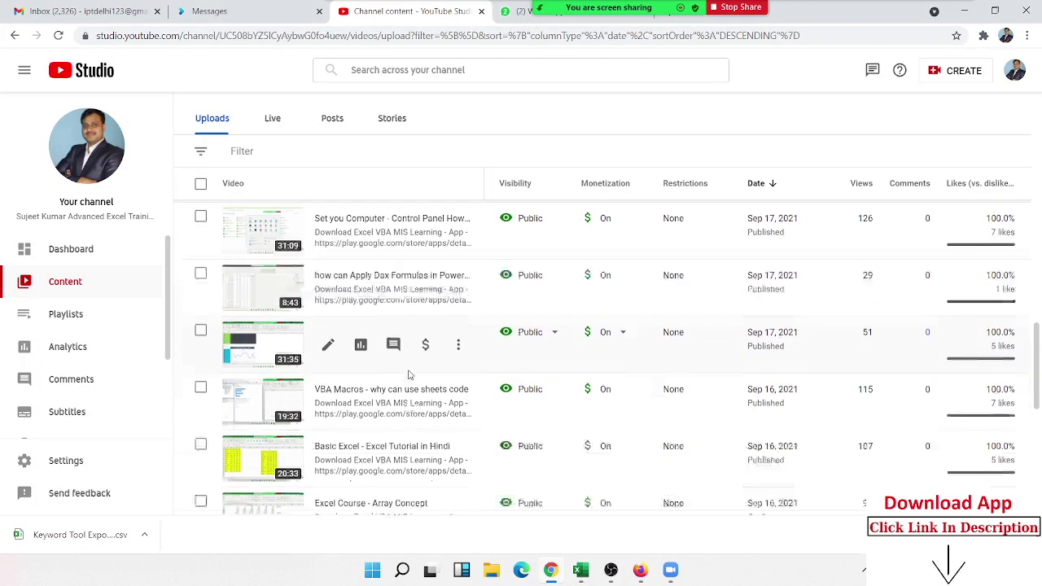
pyautogui.scroll(-2, 409, 374)
pyautogui.scroll(-2, 410, 375)
pyautogui.scroll(-2, 407, 379)
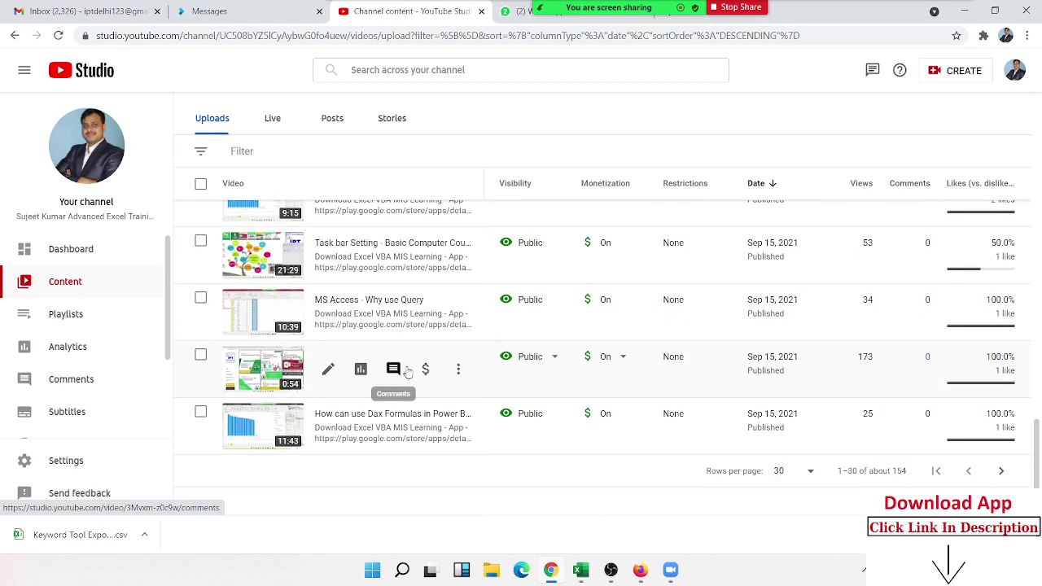
pyautogui.scroll(2, 399, 416)
pyautogui.scroll(-2, 399, 432)
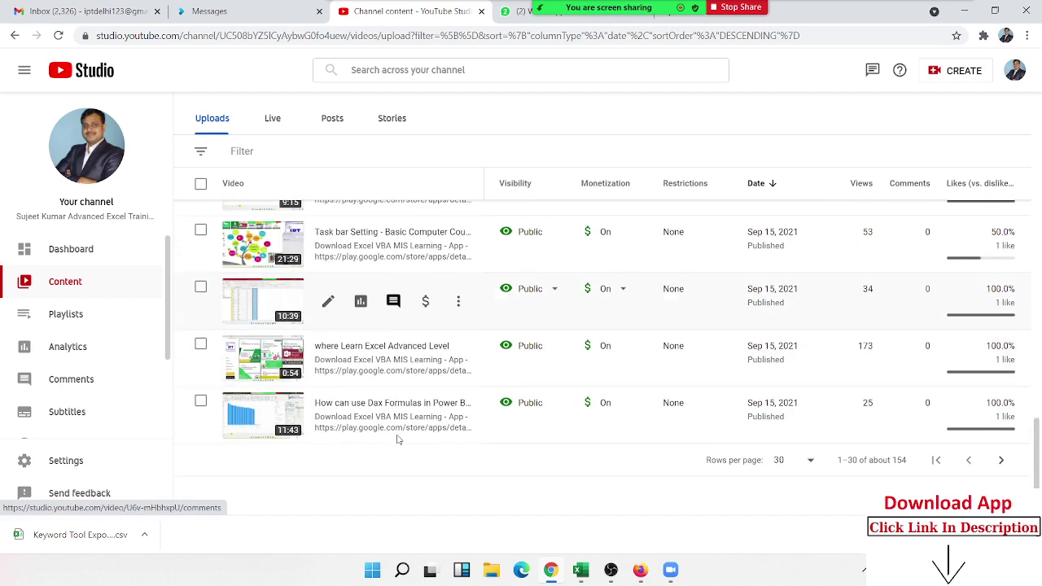
pyautogui.scroll(-1, 398, 439)
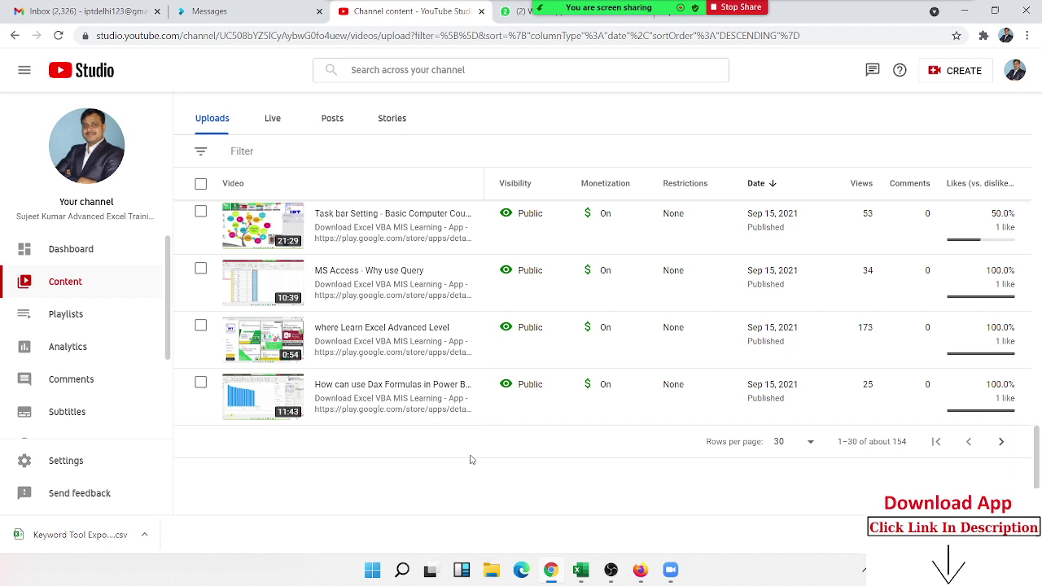
pyautogui.scroll(3, 469, 460)
pyautogui.scroll(3, 470, 460)
pyautogui.scroll(5, 469, 460)
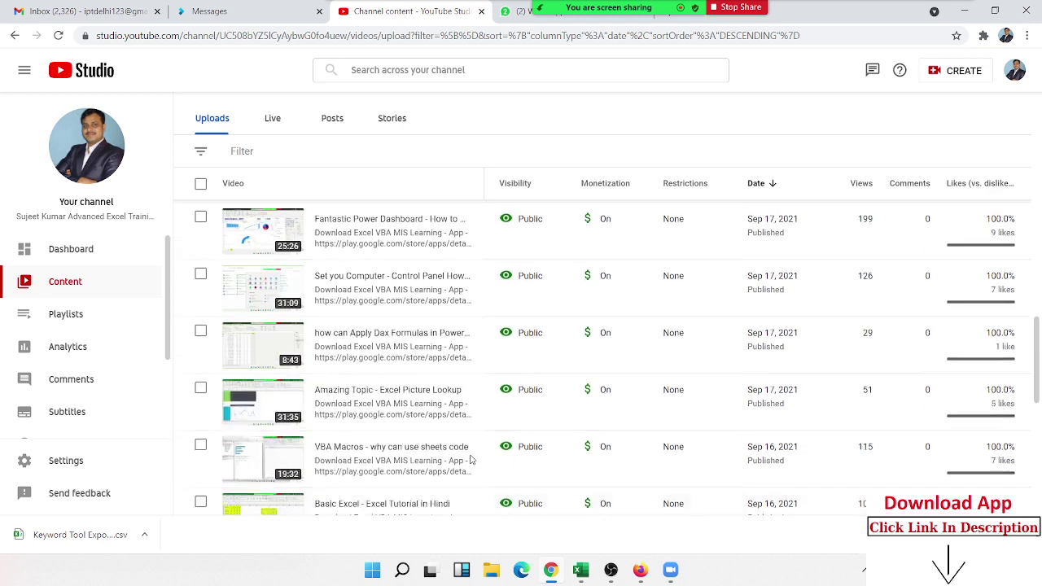
pyautogui.scroll(2, 470, 460)
pyautogui.scroll(1, 470, 460)
pyautogui.scroll(1, 470, 460)
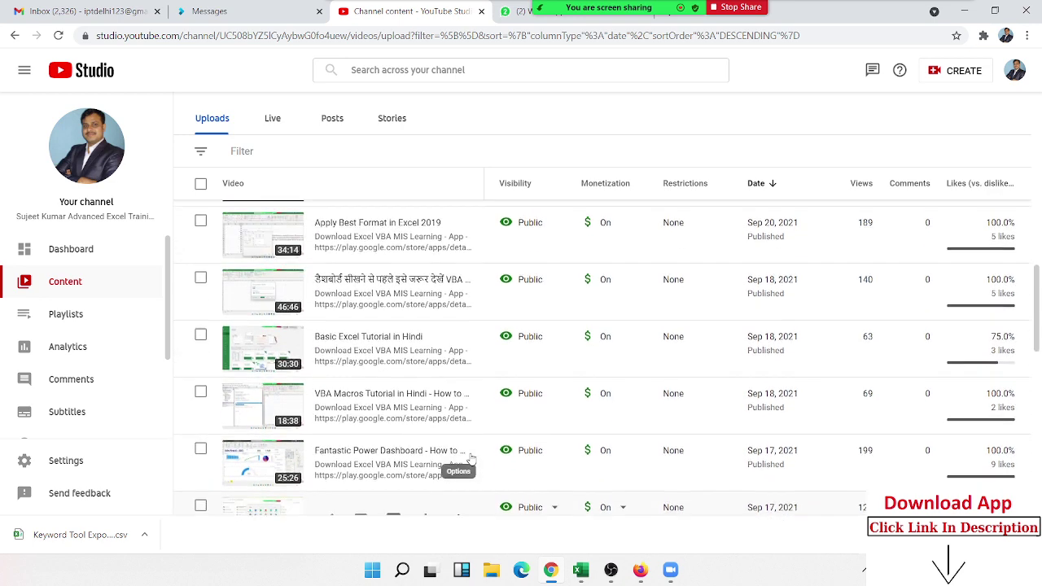
pyautogui.scroll(1, 470, 460)
pyautogui.scroll(2, 470, 460)
pyautogui.scroll(1, 470, 460)
pyautogui.moveTo(470, 456)
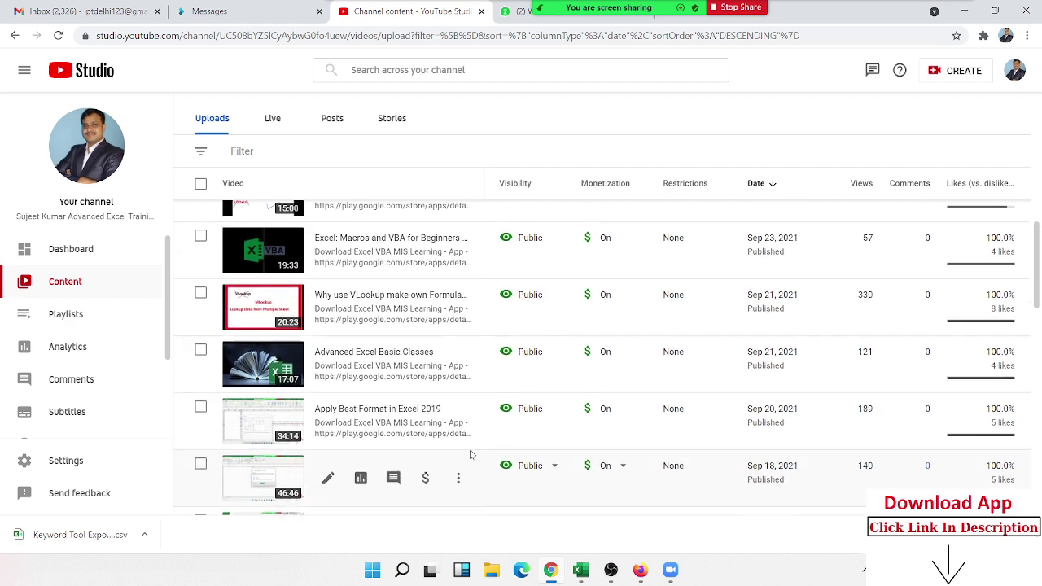
pyautogui.scroll(2, 470, 460)
pyautogui.scroll(1, 469, 456)
pyautogui.scroll(2, 470, 456)
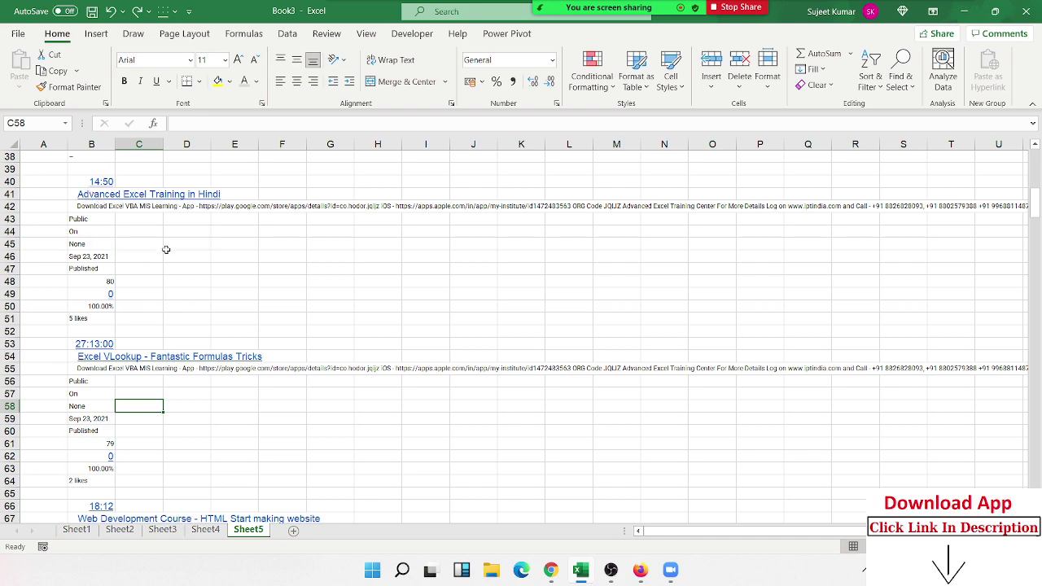
pyautogui.hotkey('alt', 'Tab')
pyautogui.scroll(3, 386, 392)
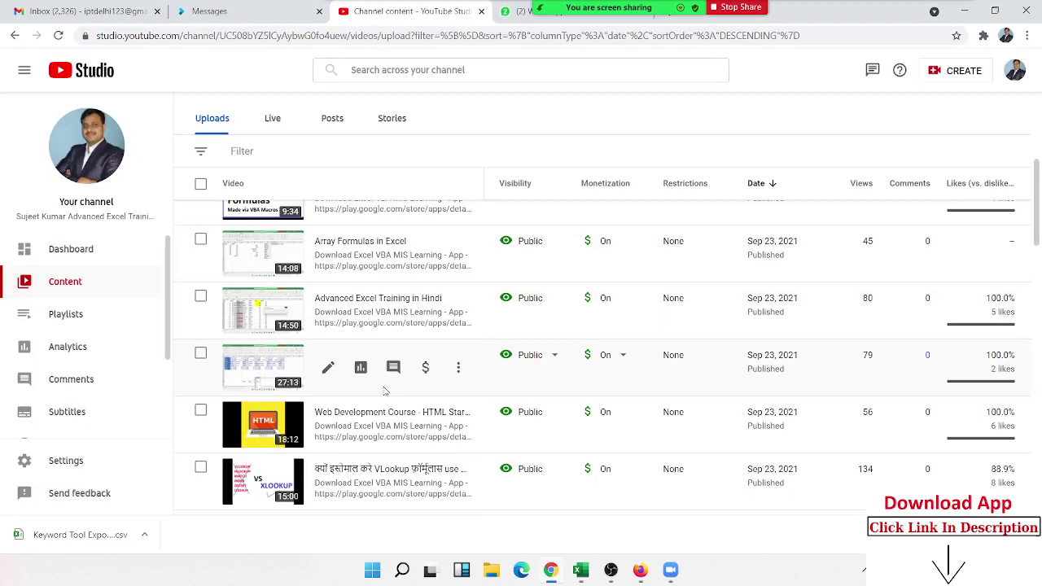
pyautogui.scroll(2, 386, 393)
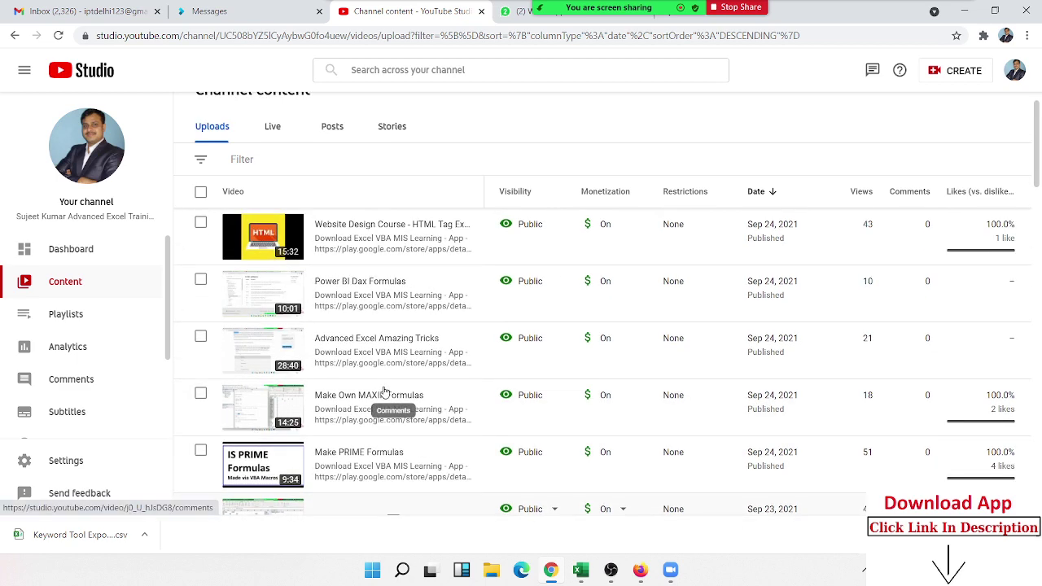
pyautogui.hotkey('alt', 'Tab')
# Step: Show B53's 27:13:00 duration in General format as 1.134028, then undo the change
pyautogui.click(137, 331)
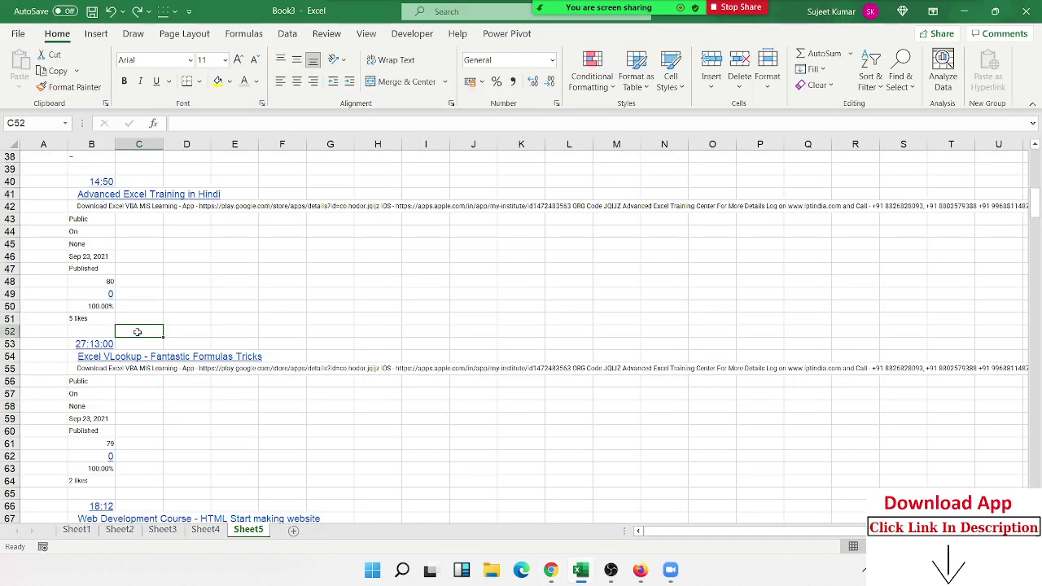
pyautogui.press('Down')
pyautogui.press('Left')
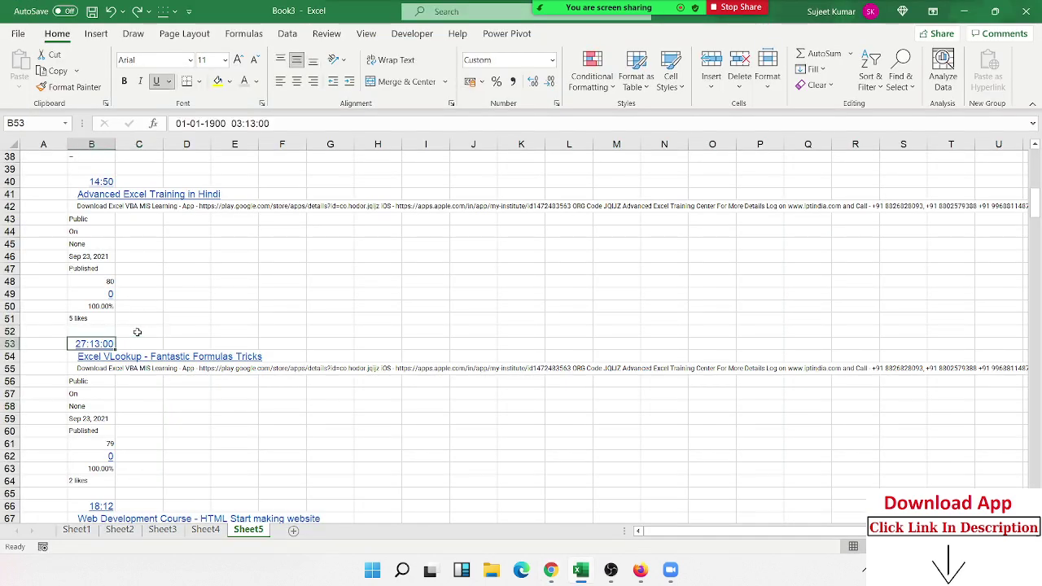
pyautogui.hotkey('ctrl', 'shift', '`')
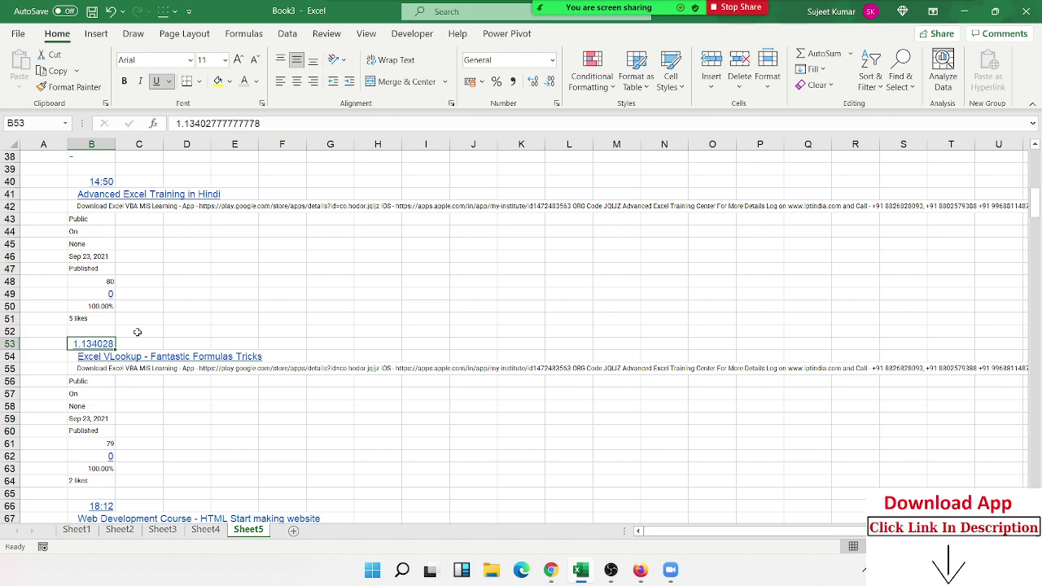
pyautogui.hotkey('ctrl', 'z')
# Step: Return to the flag formula in A2 at the top of the sheet
pyautogui.press('Left')
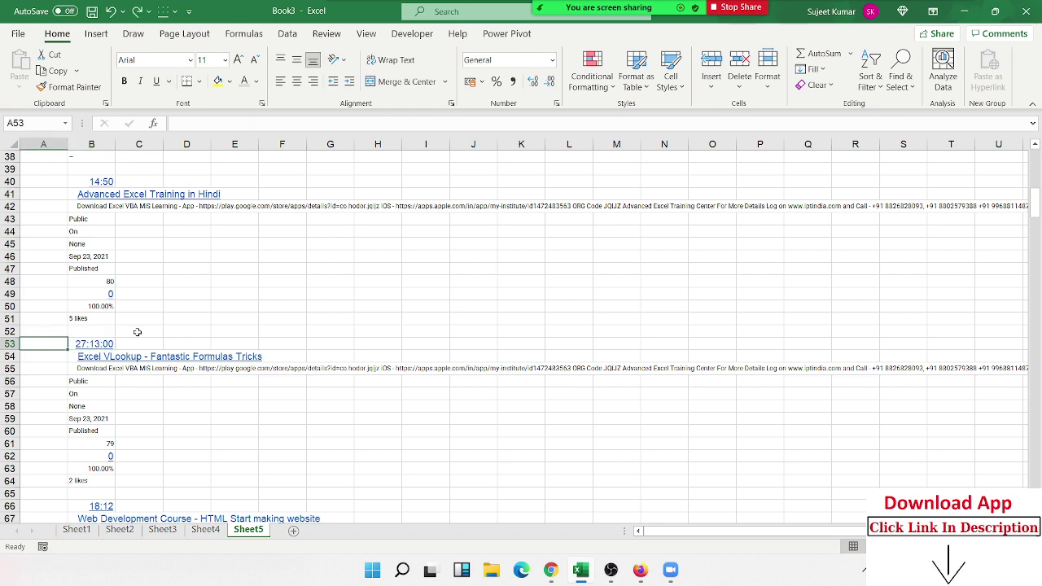
pyautogui.hotkey('ctrl', 'Home')
pyautogui.press('Down')
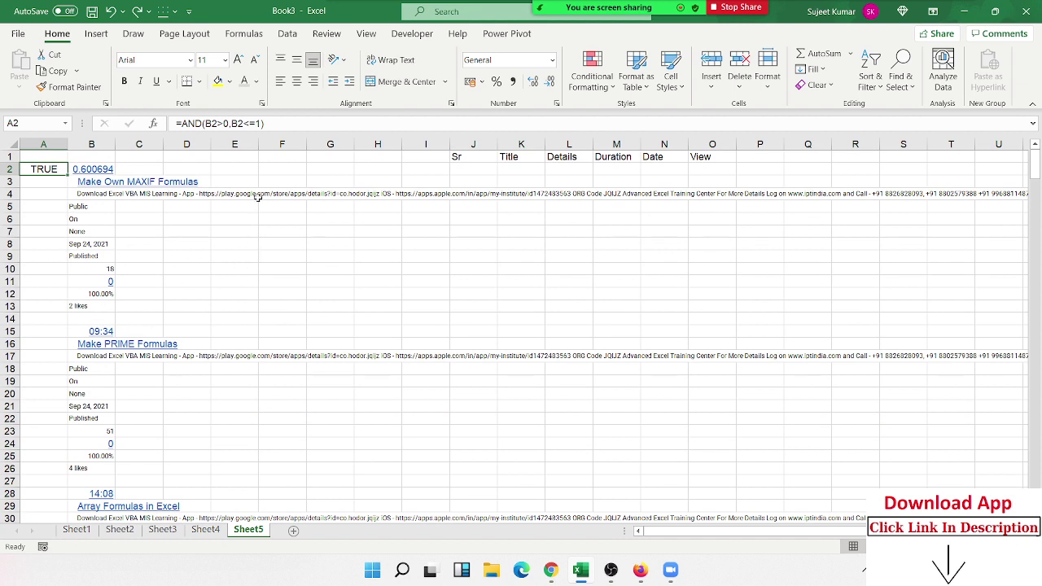
# Step: Raise A2's upper duration limit to 5, giving =AND(B2>0,B2<=5)
pyautogui.click(263, 123)
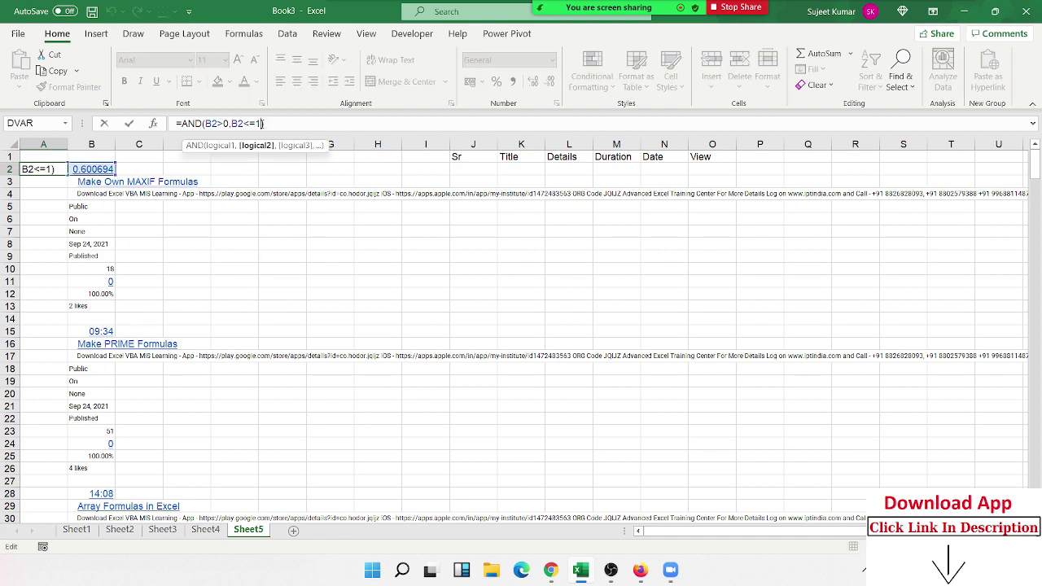
pyautogui.press('BackSpace')
pyautogui.write('2')
pyautogui.press('Return')
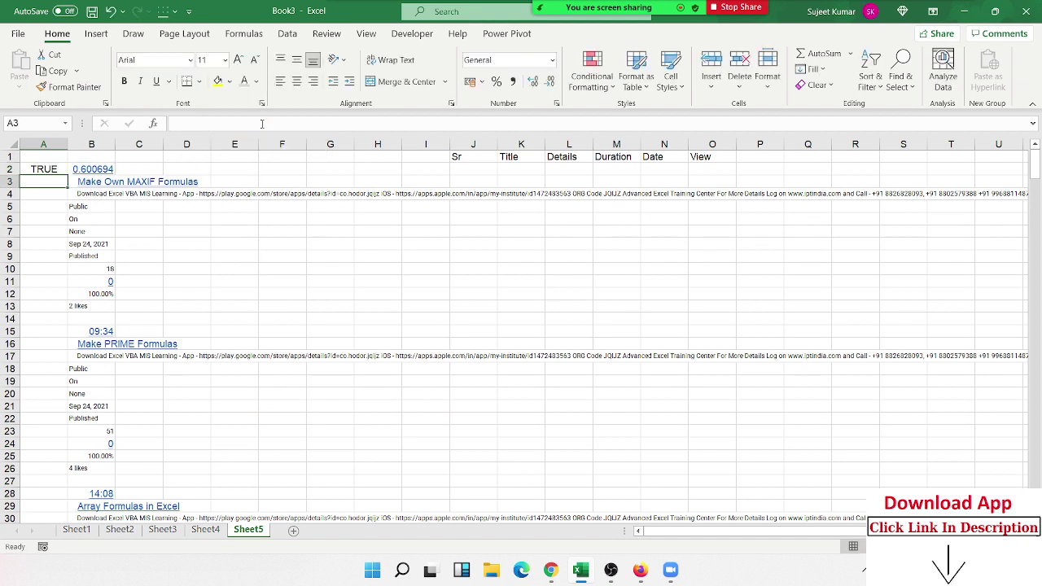
pyautogui.click(61, 166)
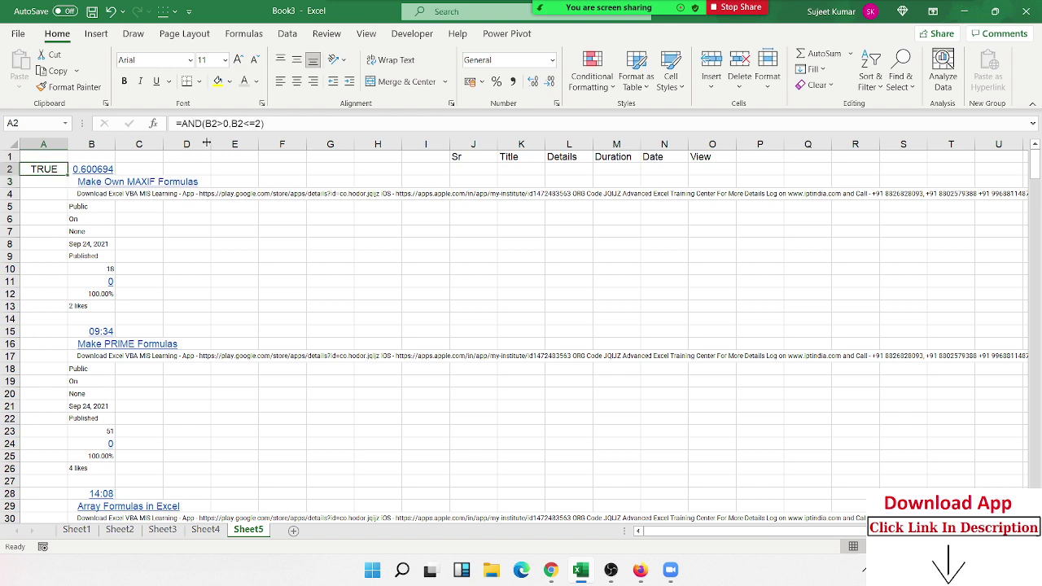
pyautogui.click(260, 123)
pyautogui.press('BackSpace')
pyautogui.write('5')
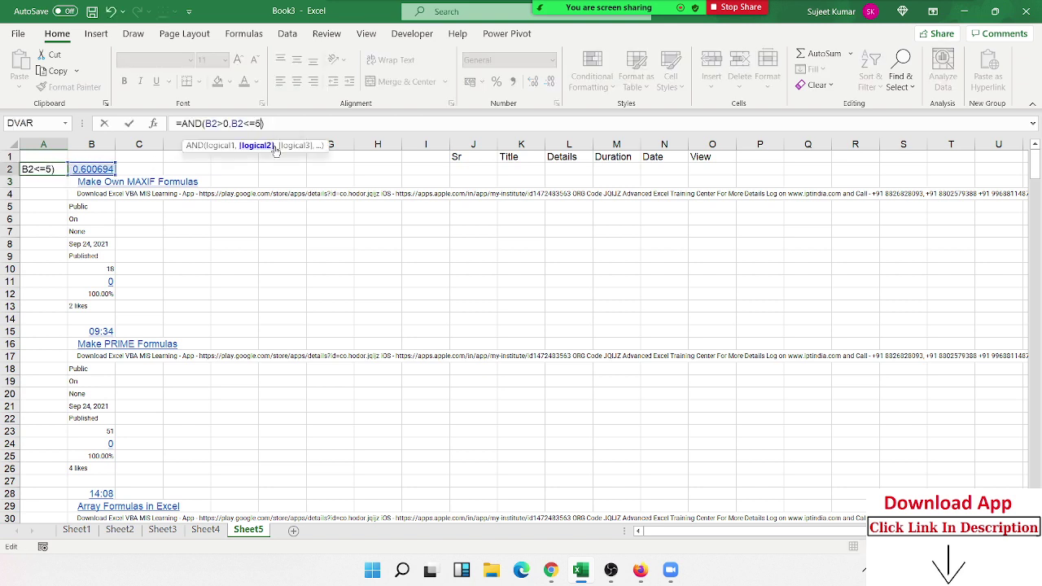
pyautogui.press('Return')
# Step: Fill the flag formula down to A13 and check row 12's 100% value and flag
pyautogui.click(61, 161)
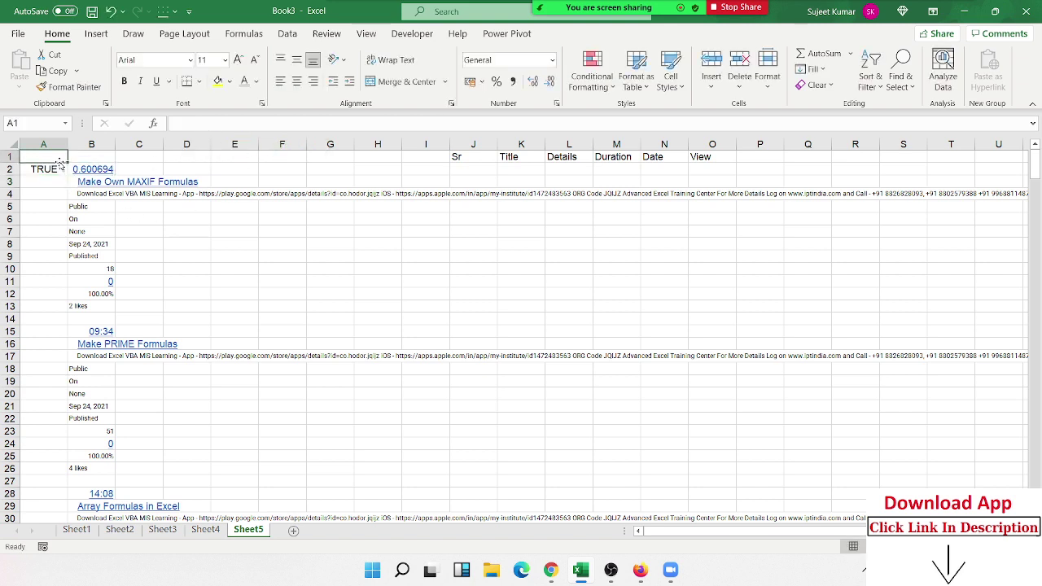
pyautogui.click(60, 168)
pyautogui.doubleClick(68, 175)
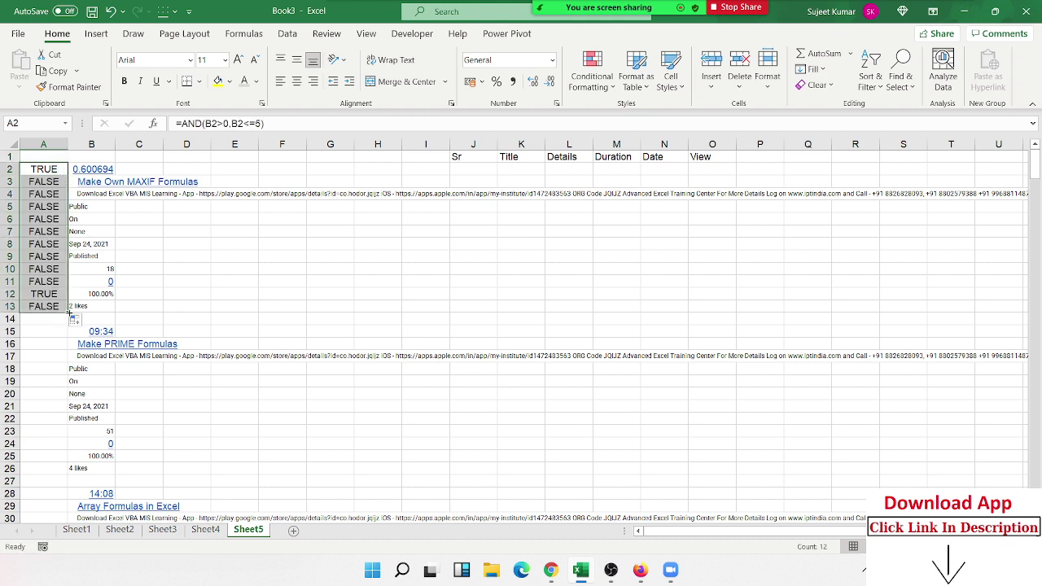
pyautogui.click(98, 294)
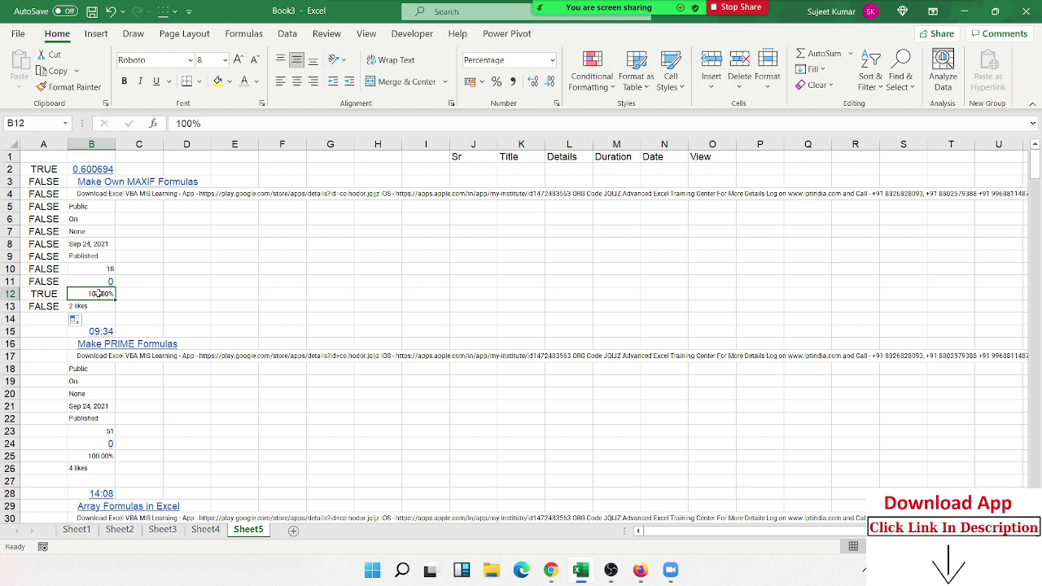
pyautogui.click(57, 293)
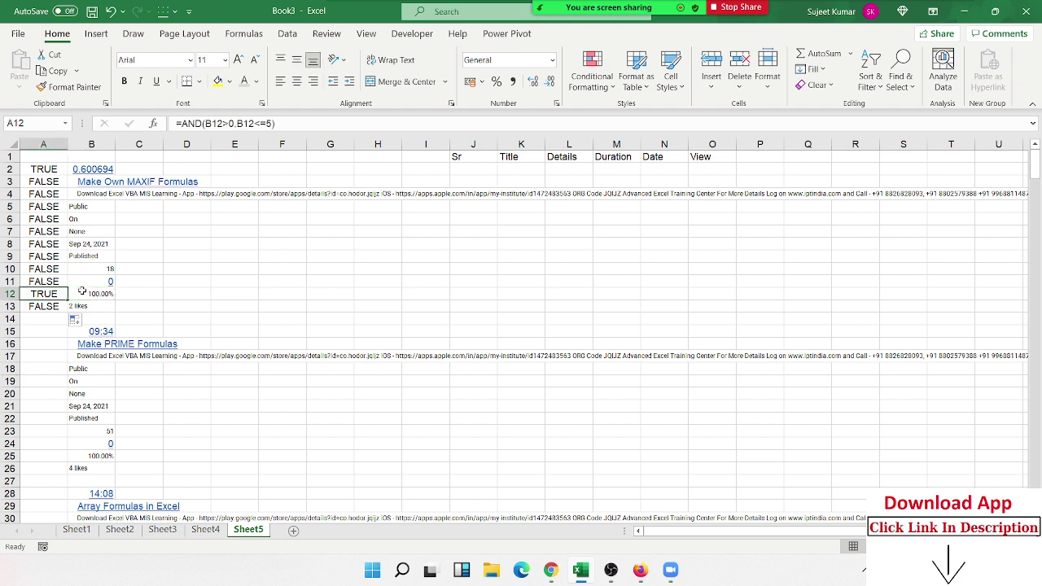
pyautogui.click(91, 292)
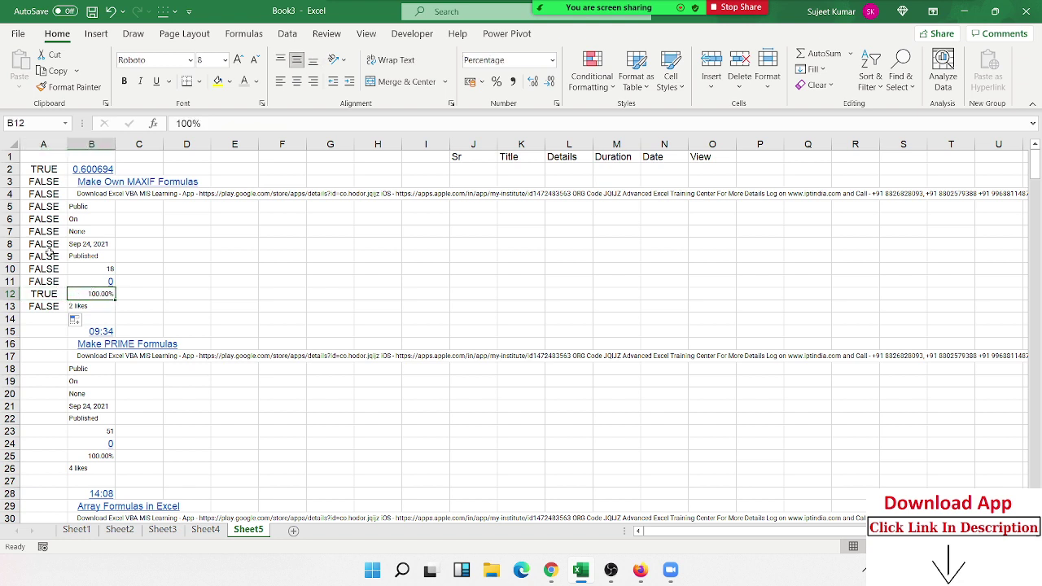
pyautogui.click(54, 294)
# Step: Extend the AND flag formula further down column A, past row 290
pyautogui.moveTo(68, 299); pyautogui.dragTo(66, 583)
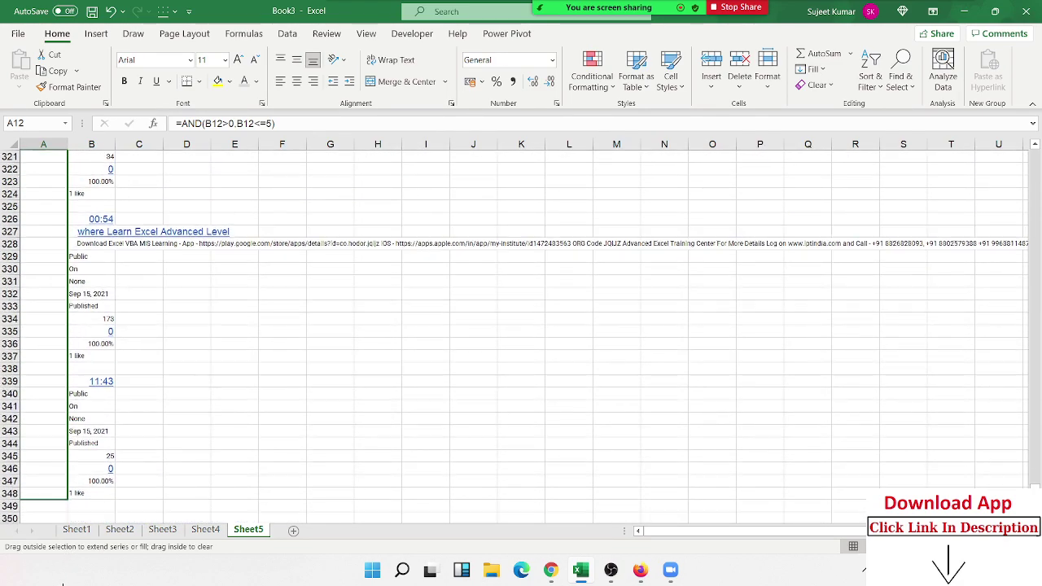
pyautogui.moveTo(67, 583); pyautogui.dragTo(70, 476)
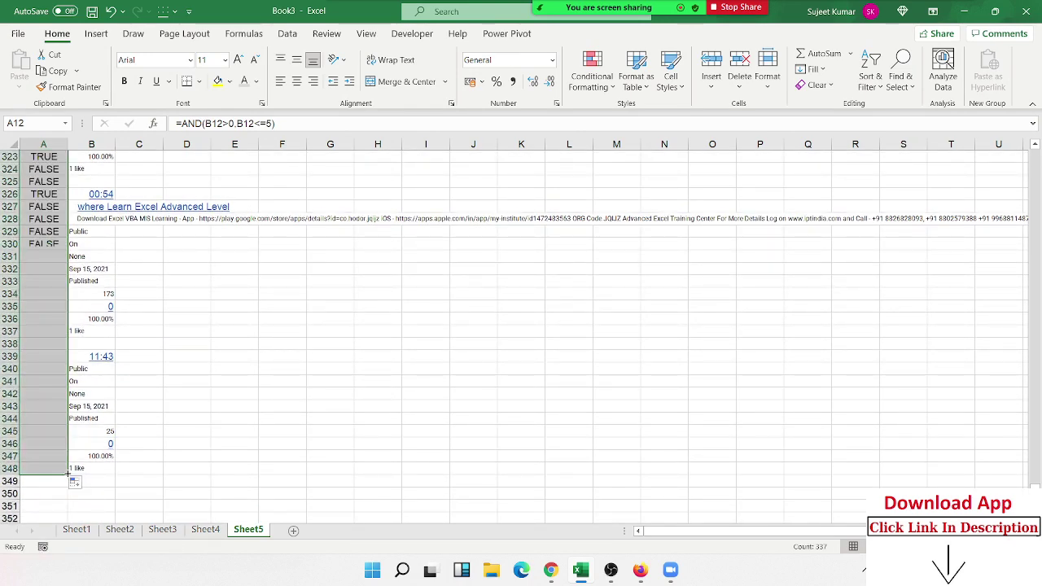
pyautogui.scroll(7, 81, 363)
pyautogui.scroll(7, 44, 281)
pyautogui.scroll(7, 44, 281)
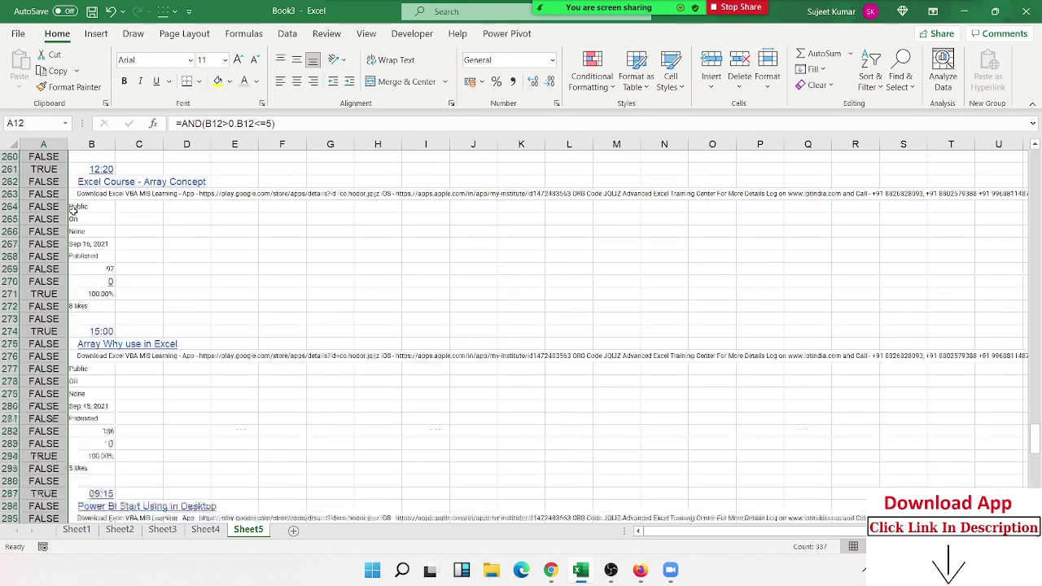
pyautogui.scroll(8, 49, 261)
pyautogui.scroll(8, 61, 236)
pyautogui.scroll(7, 74, 211)
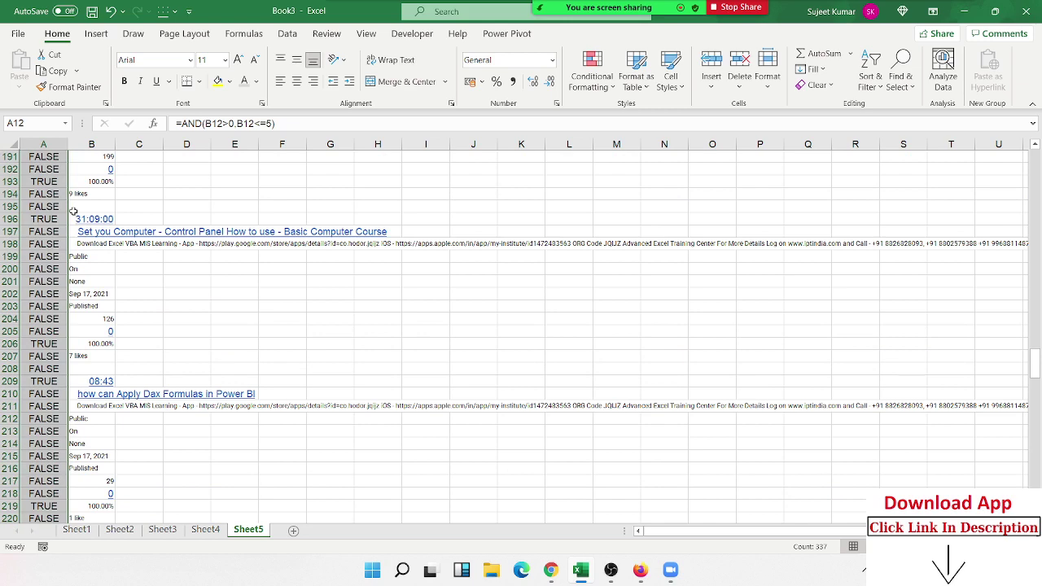
pyautogui.click(51, 207)
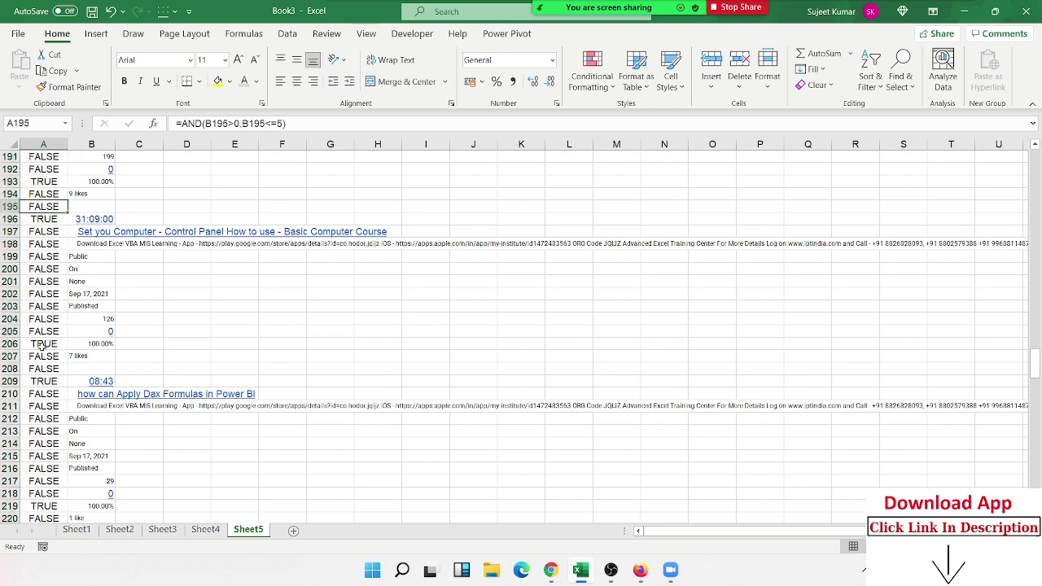
# Step: Compare the TRUE flags with the 100.00% values in rows 206, 219 and 232
pyautogui.moveTo(43, 345); pyautogui.dragTo(89, 345)
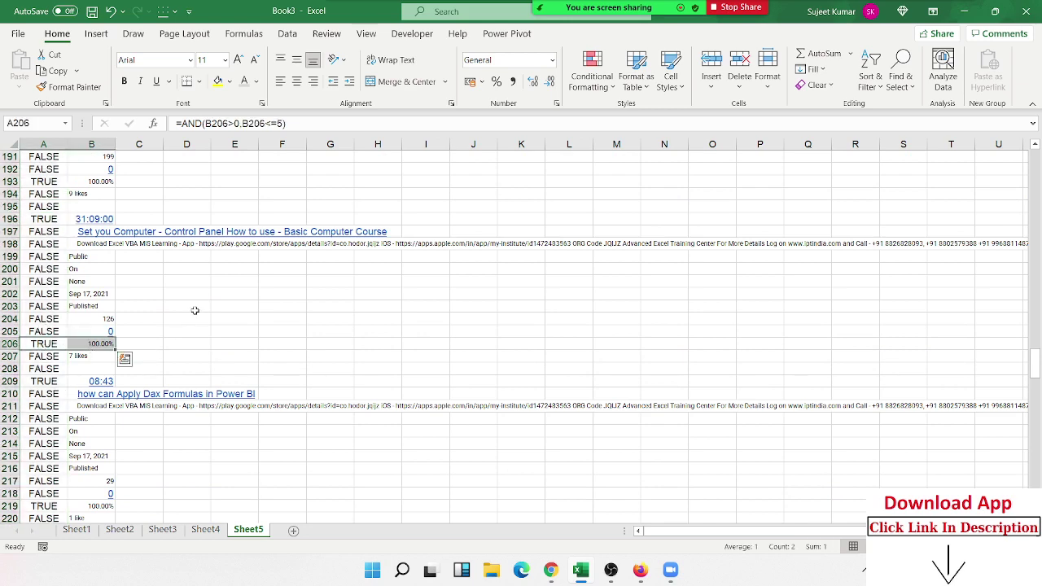
pyautogui.scroll(-4, 195, 310)
pyautogui.moveTo(44, 356); pyautogui.dragTo(91, 355)
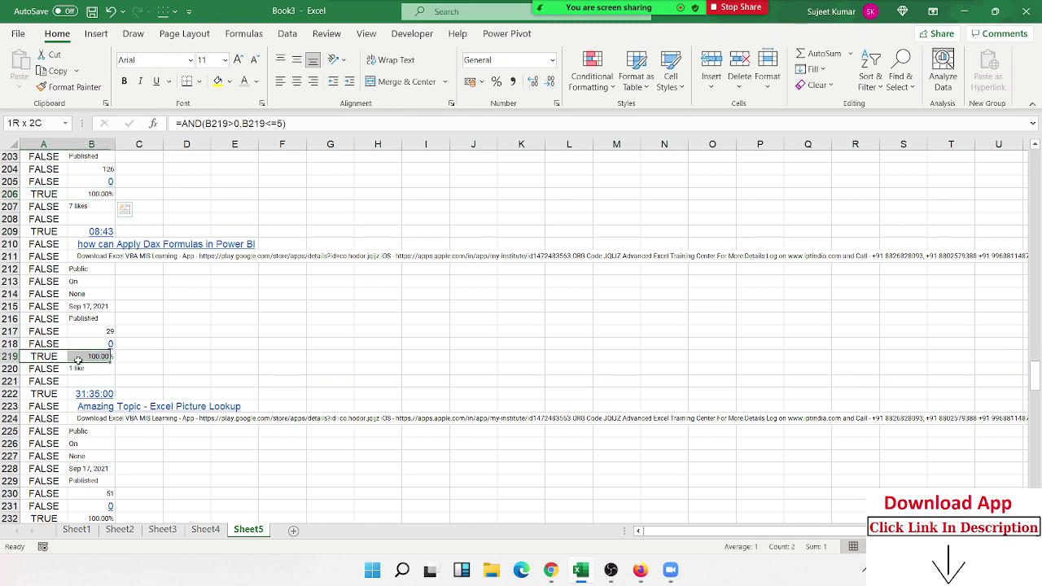
pyautogui.scroll(-3, 210, 359)
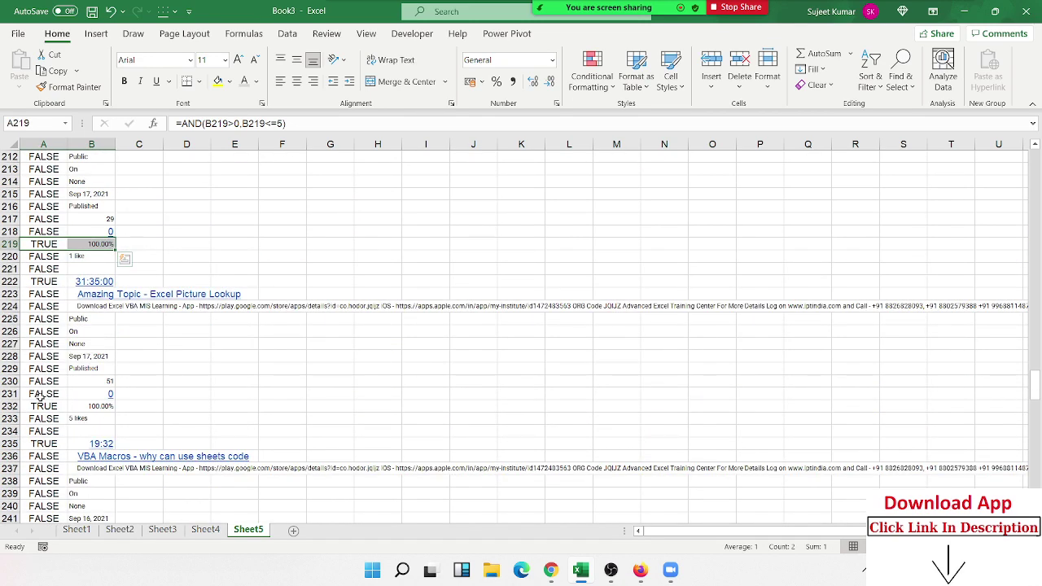
pyautogui.moveTo(43, 405); pyautogui.dragTo(91, 405)
pyautogui.scroll(-2, 65, 381)
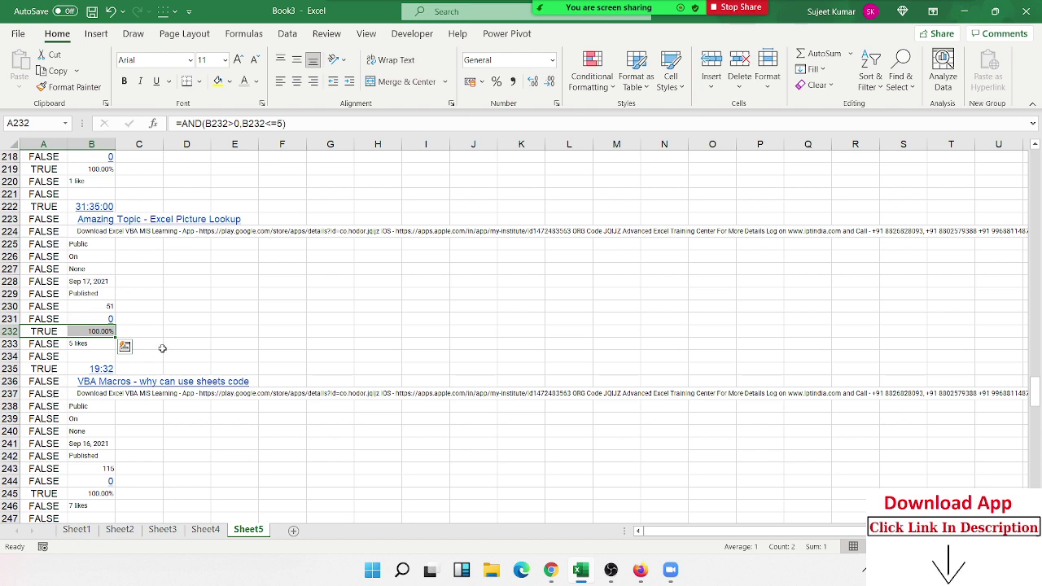
# Step: Scroll back up to row 1 to see the first flagged rows under the Sr, Title and Duration headers
pyautogui.scroll(4, 177, 352)
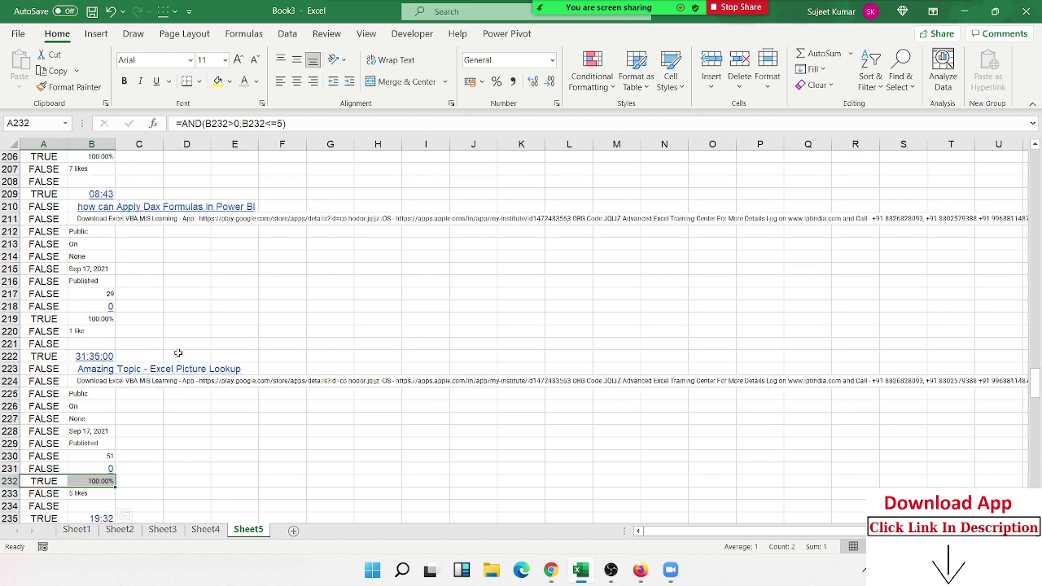
pyautogui.scroll(7, 178, 353)
pyautogui.scroll(5, 178, 353)
pyautogui.scroll(10, 179, 353)
pyautogui.scroll(5, 181, 353)
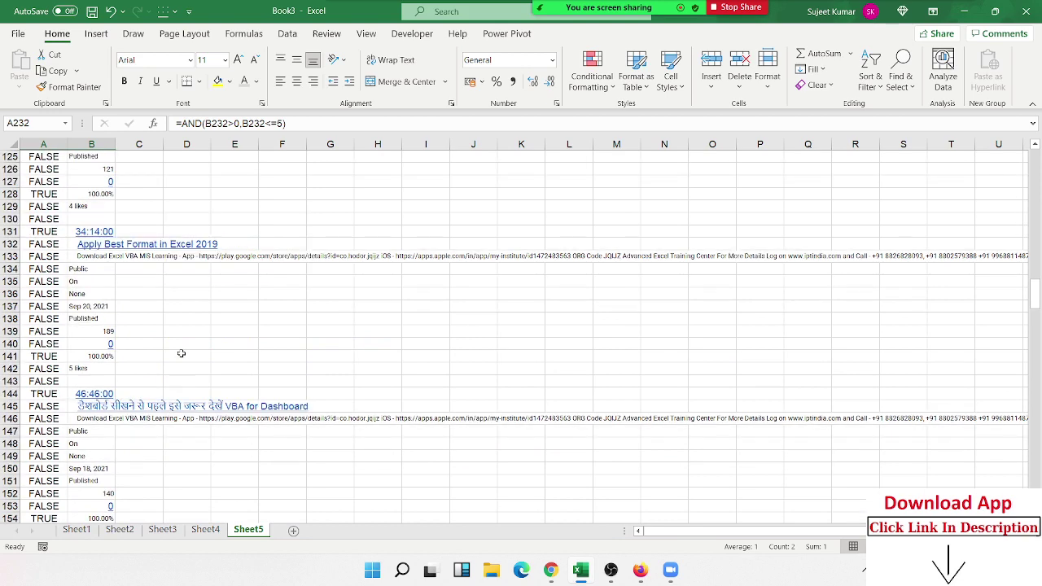
pyautogui.scroll(3, 180, 353)
pyautogui.scroll(1, 155, 351)
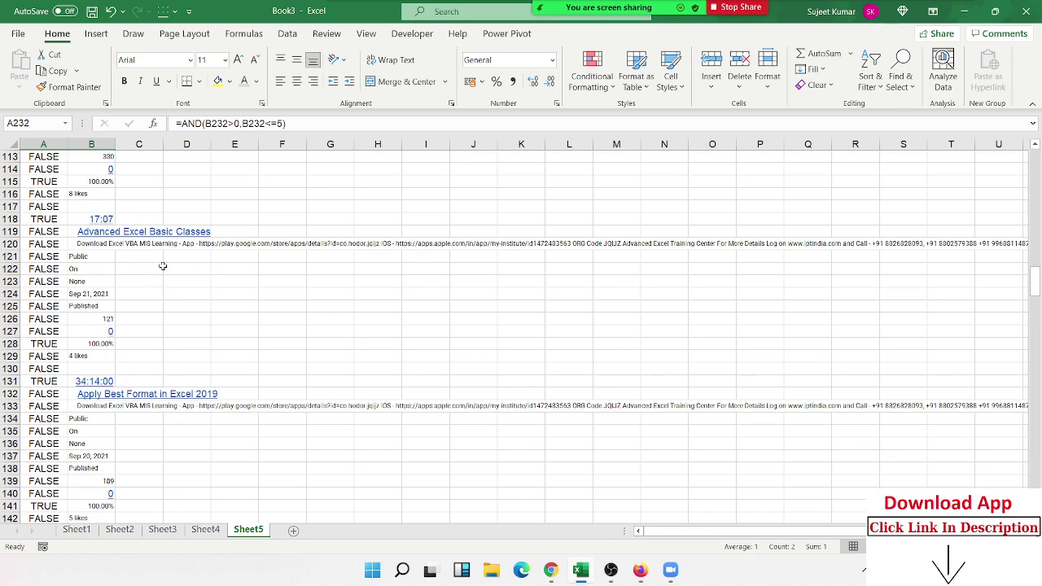
pyautogui.scroll(5, 162, 266)
pyautogui.scroll(5, 155, 238)
pyautogui.scroll(4, 155, 238)
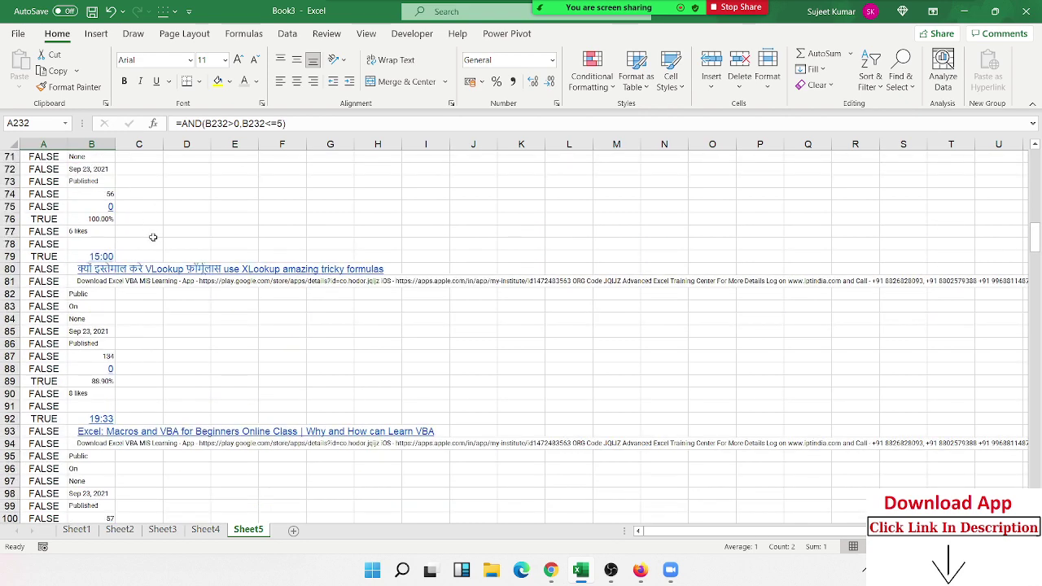
pyautogui.scroll(3, 154, 238)
pyautogui.scroll(5, 154, 238)
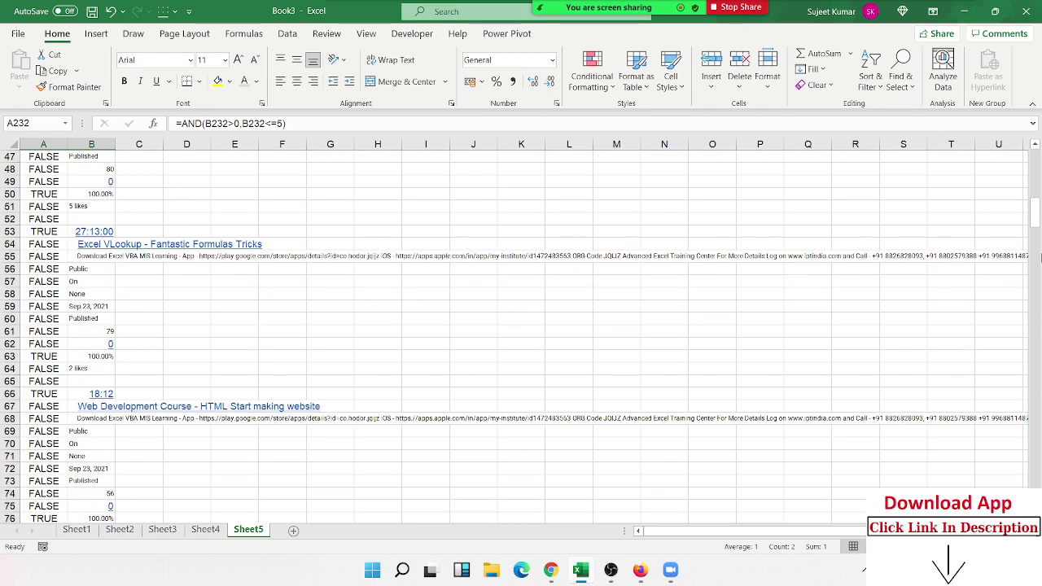
pyautogui.moveTo(1034, 213); pyautogui.dragTo(1035, 158)
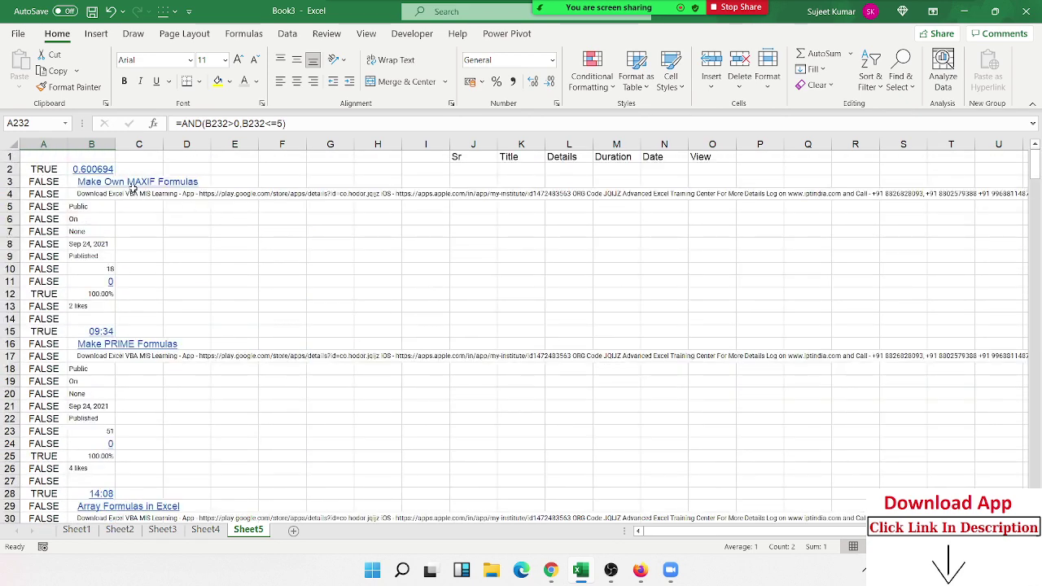
pyautogui.click(47, 169)
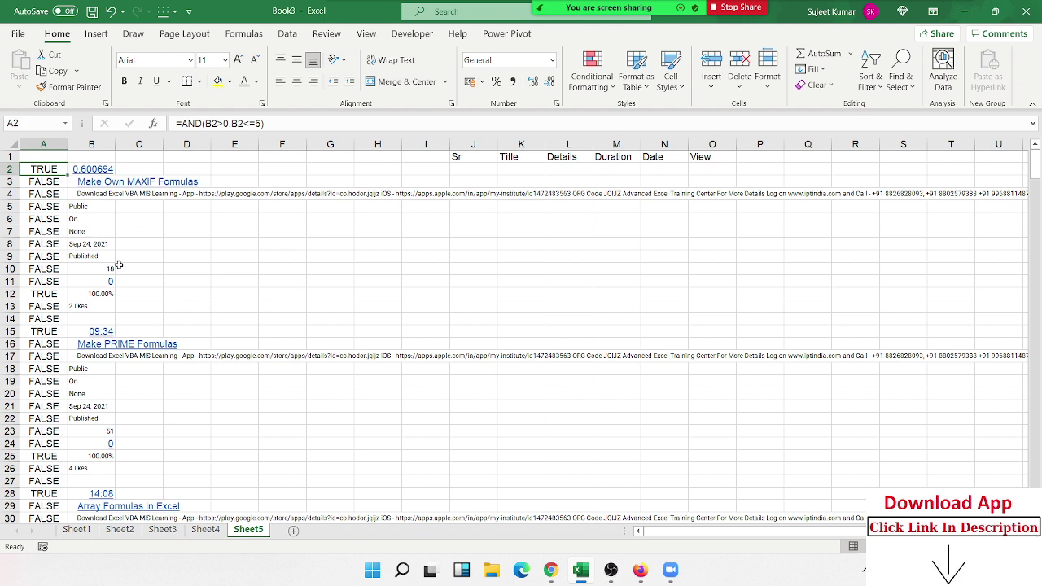
pyautogui.click(82, 294)
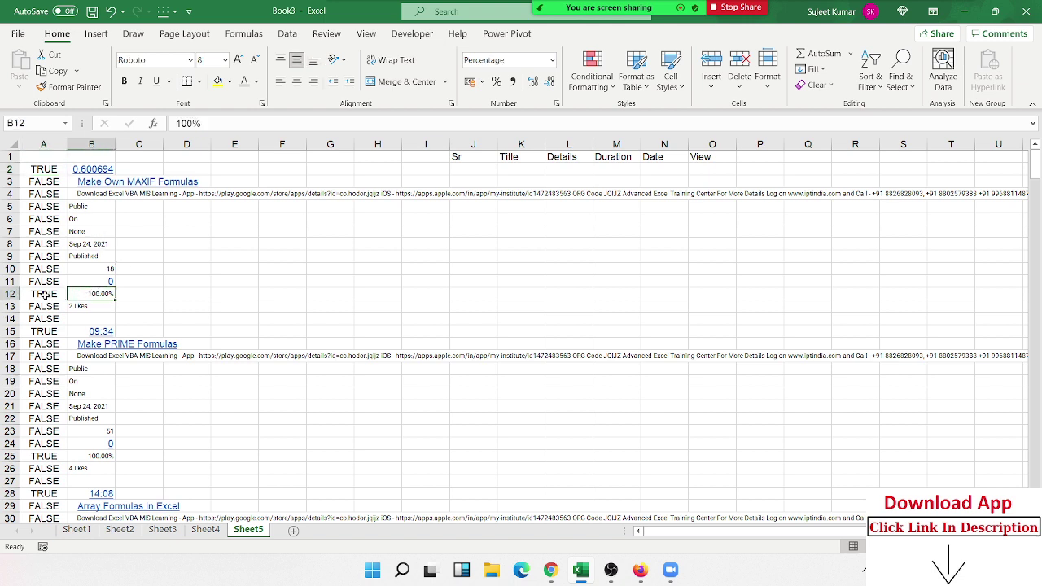
pyautogui.click(53, 295)
pyautogui.click(76, 296)
pyautogui.click(183, 290)
pyautogui.write('=')
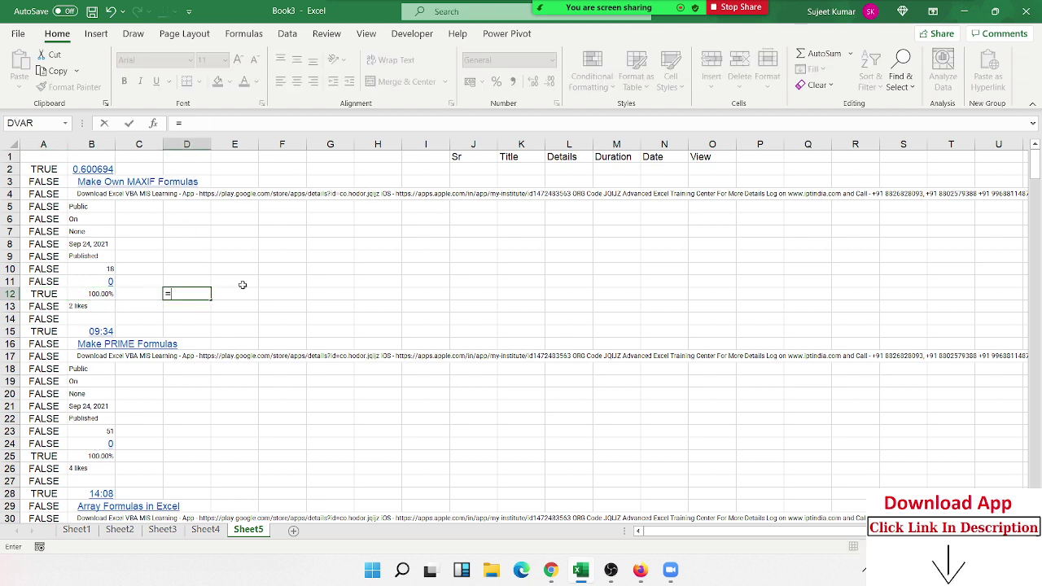
pyautogui.write('le')
pyautogui.press('Tab')
pyautogui.press('Left')
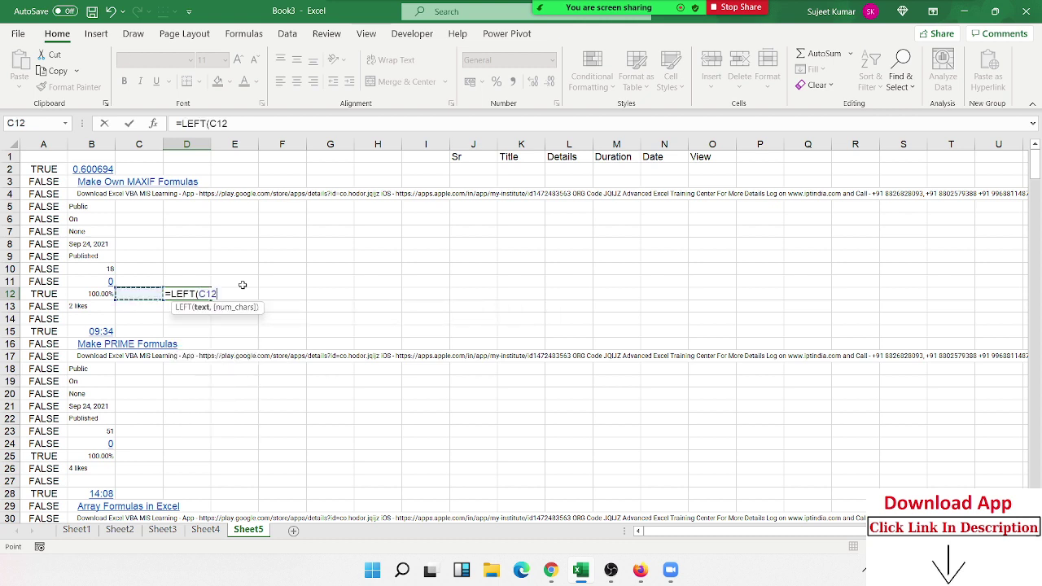
pyautogui.press('Left')
pyautogui.write(',1')
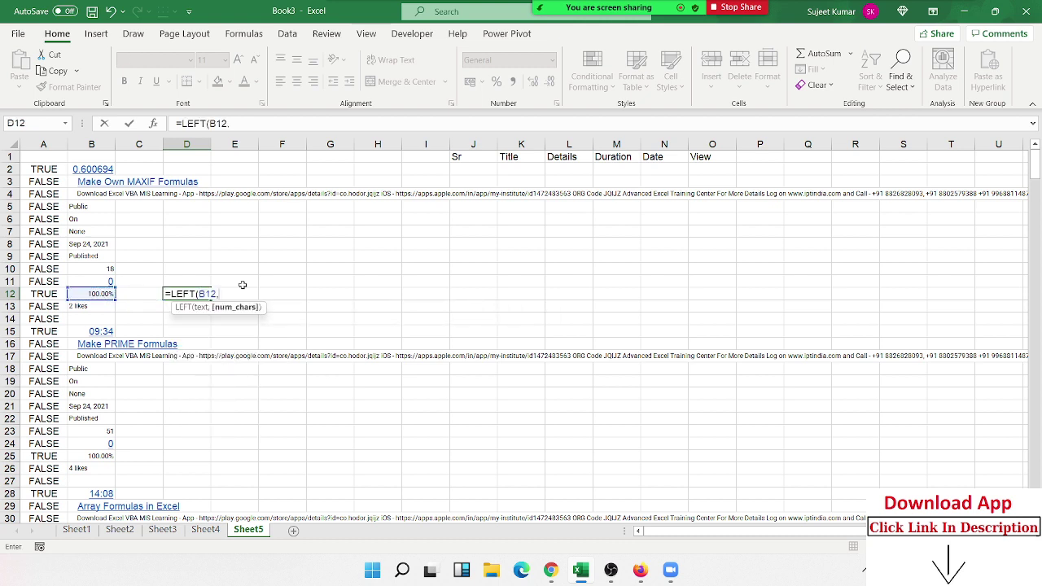
pyautogui.press('Return')
pyautogui.press('Up')
pyautogui.press('Delete')
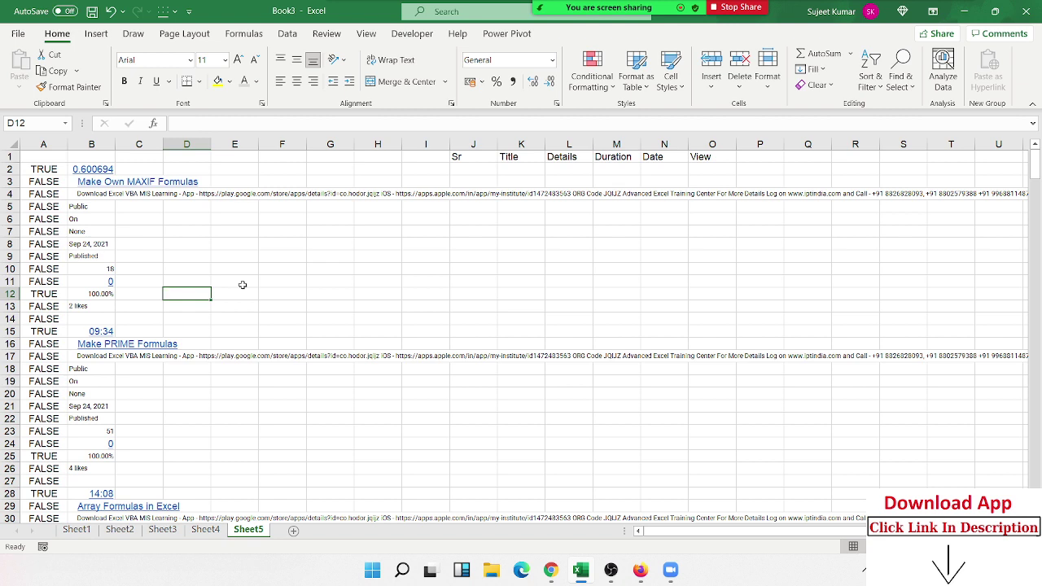
pyautogui.press('Left')
pyautogui.press('Left')
pyautogui.press('Right')
pyautogui.press('Right')
pyautogui.write('=co')
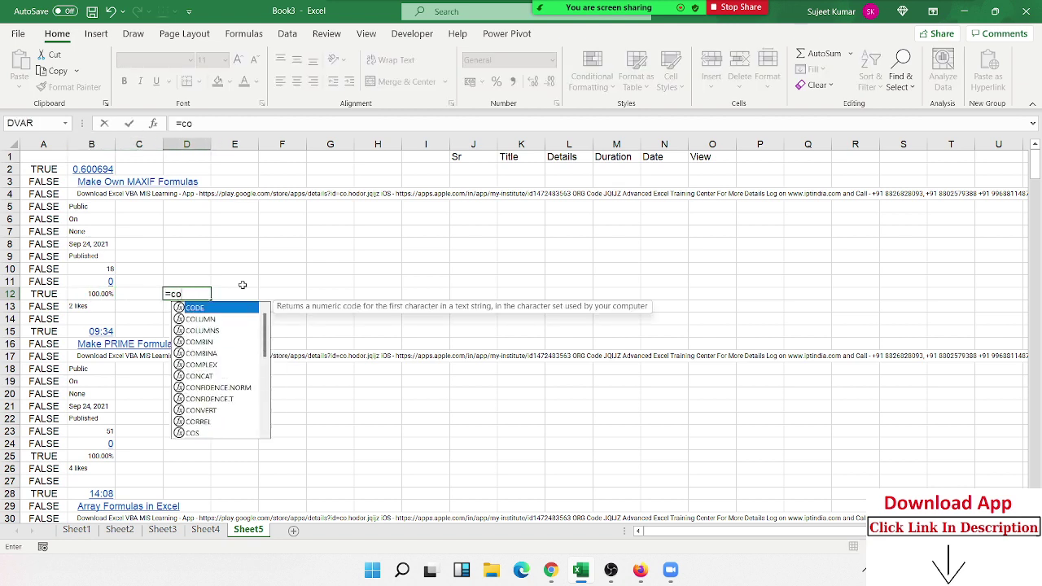
pyautogui.write('n')
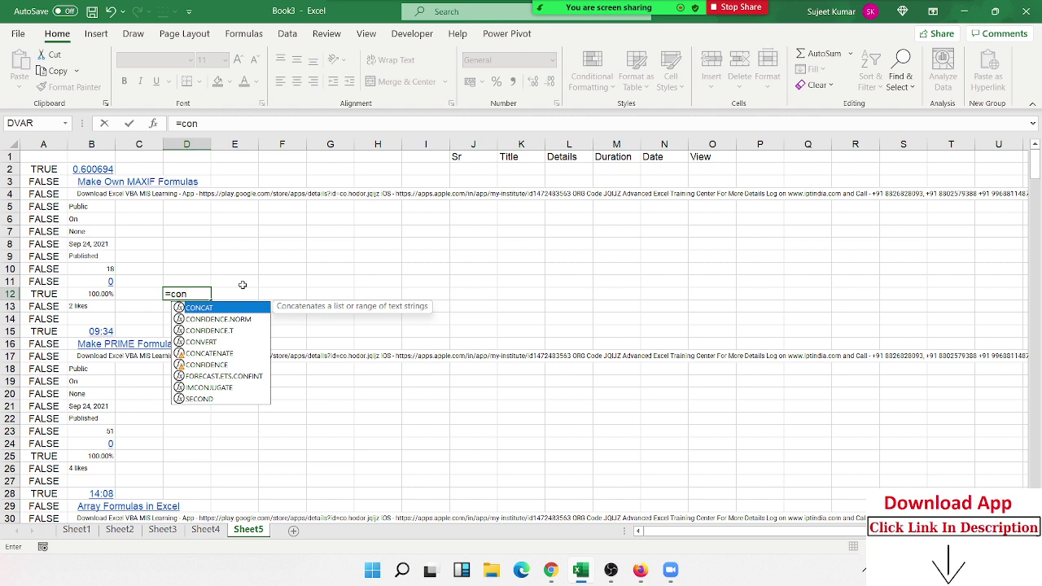
pyautogui.write('t')
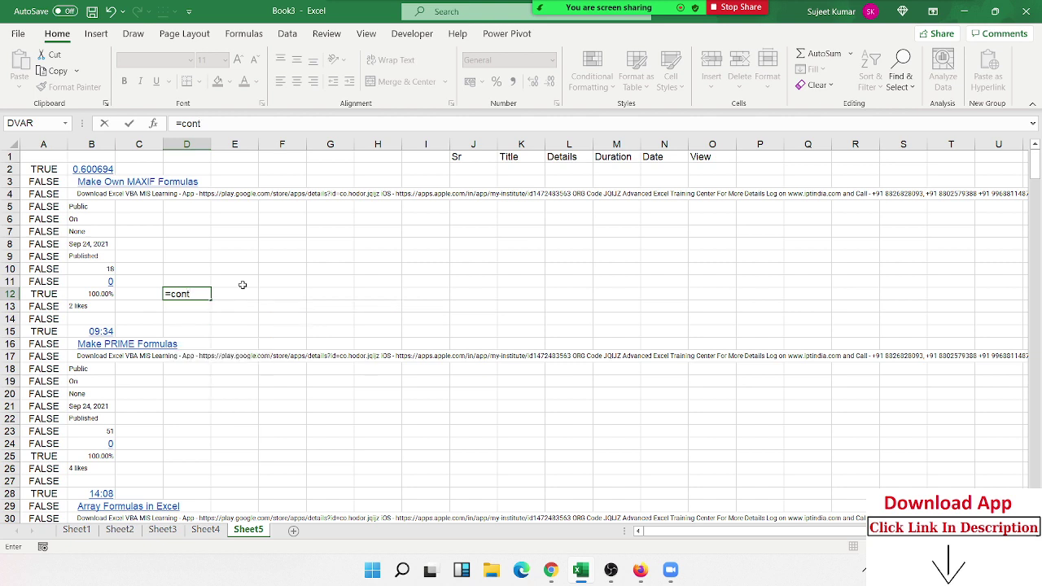
pyautogui.press('Escape')
# Step: Insert FORMULATEXT from Lookup & Reference with reference B12, then cancel it, leaving D12 empty
pyautogui.click(243, 34)
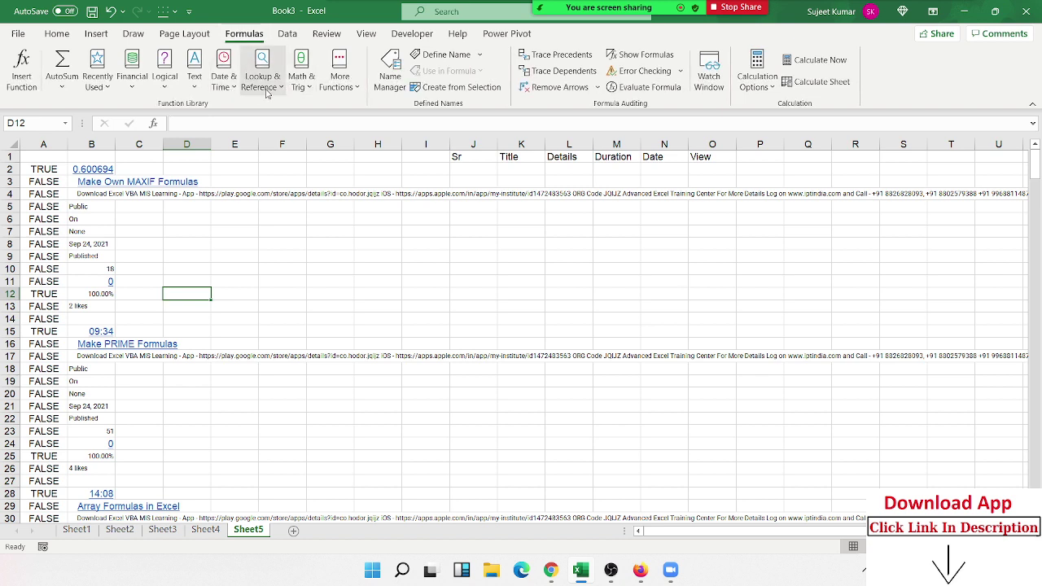
pyautogui.click(264, 89)
pyautogui.scroll(-2, 303, 418)
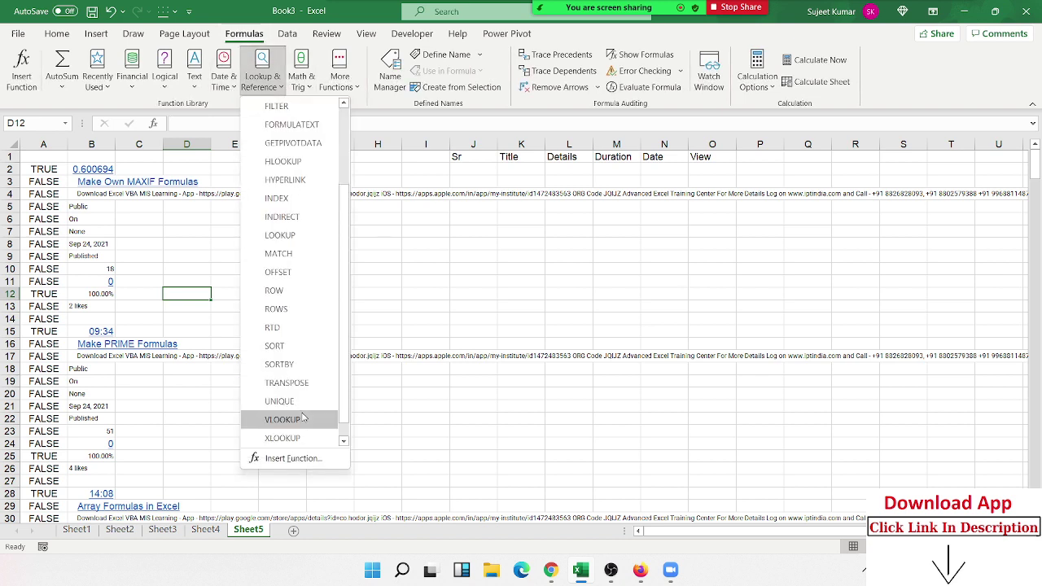
pyautogui.scroll(-1, 303, 427)
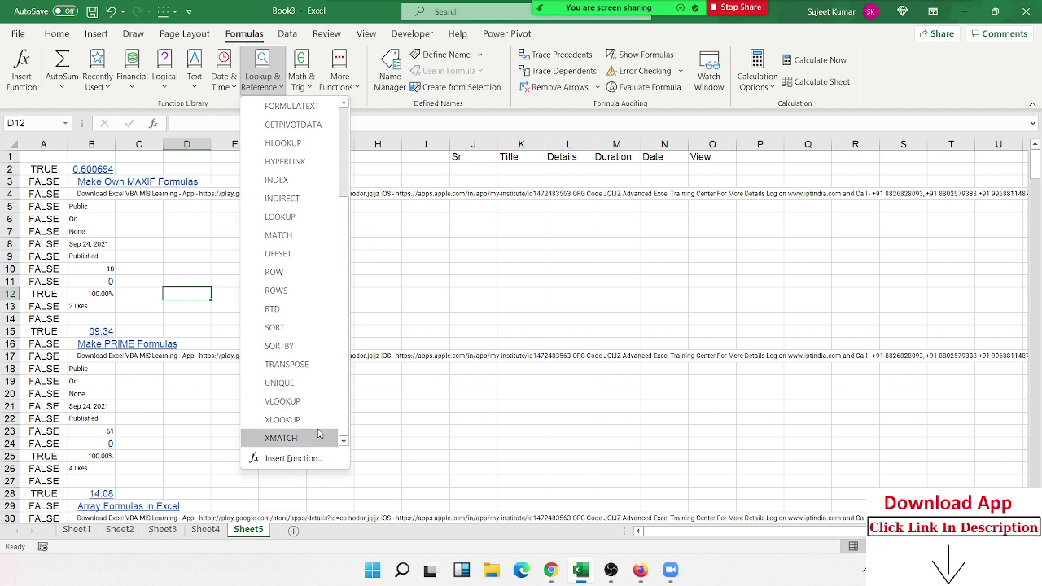
pyautogui.scroll(1, 330, 356)
pyautogui.scroll(2, 329, 352)
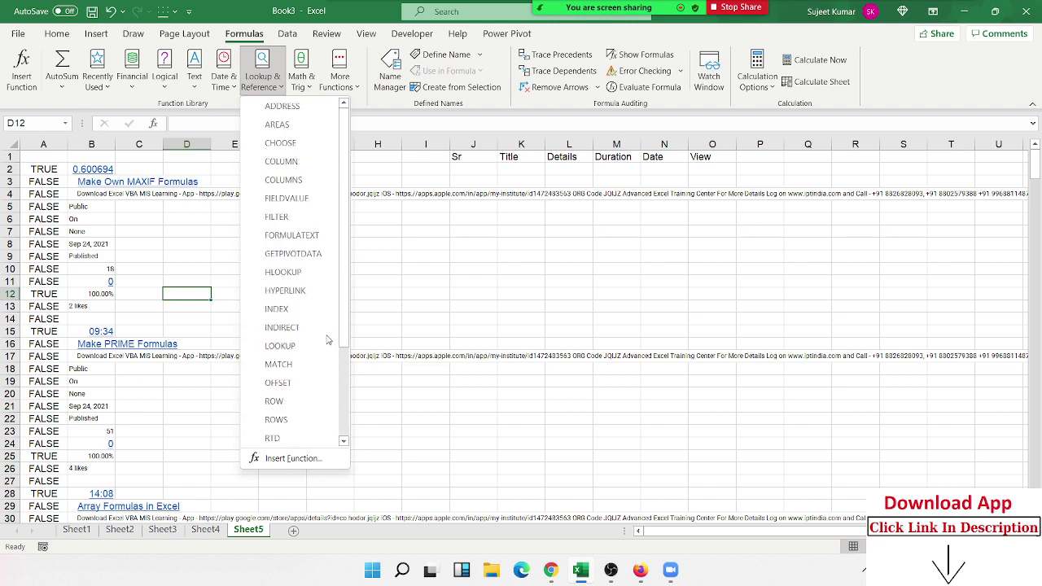
pyautogui.click(317, 238)
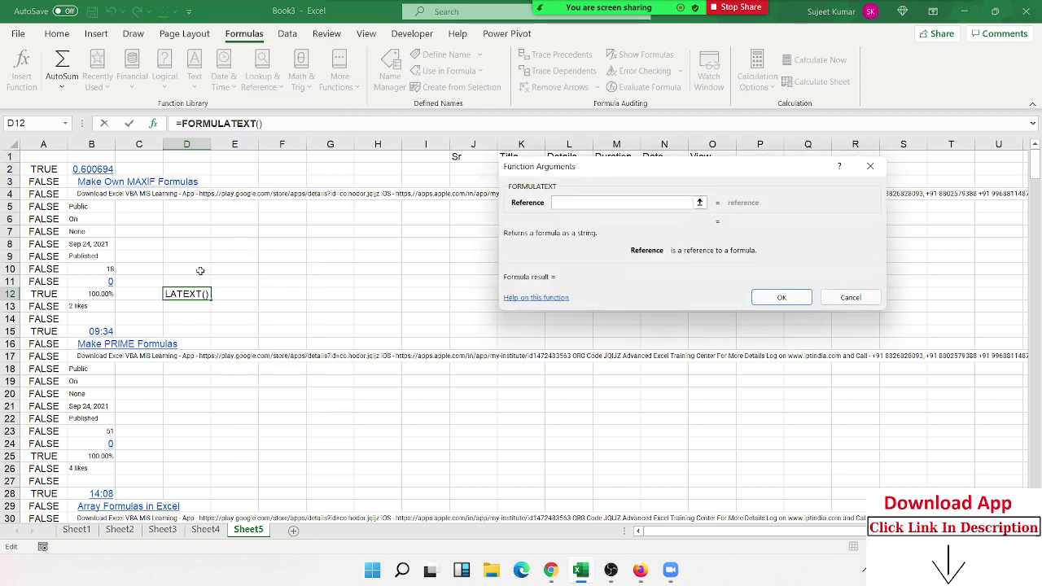
pyautogui.click(102, 292)
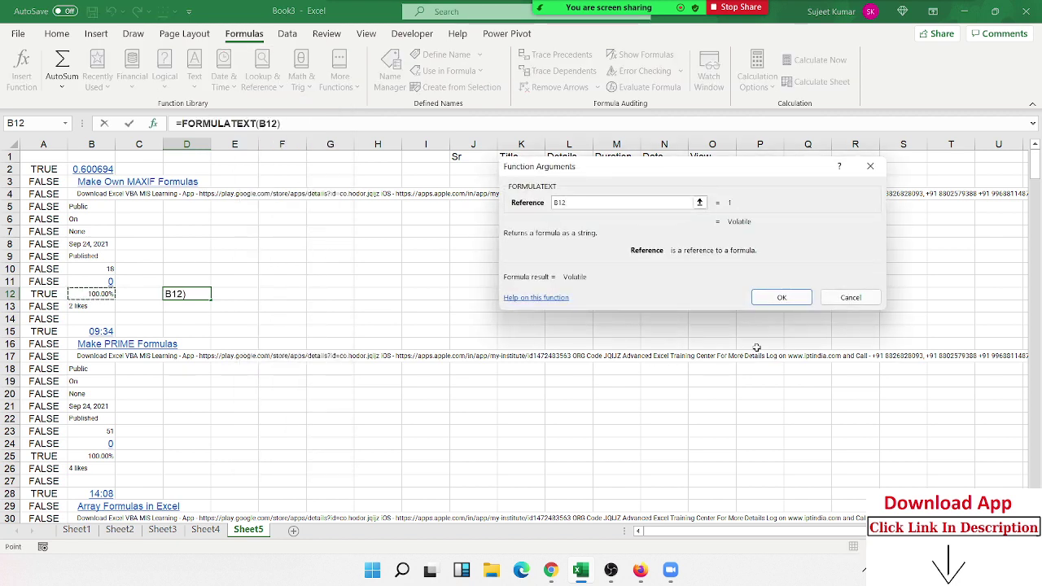
pyautogui.click(855, 299)
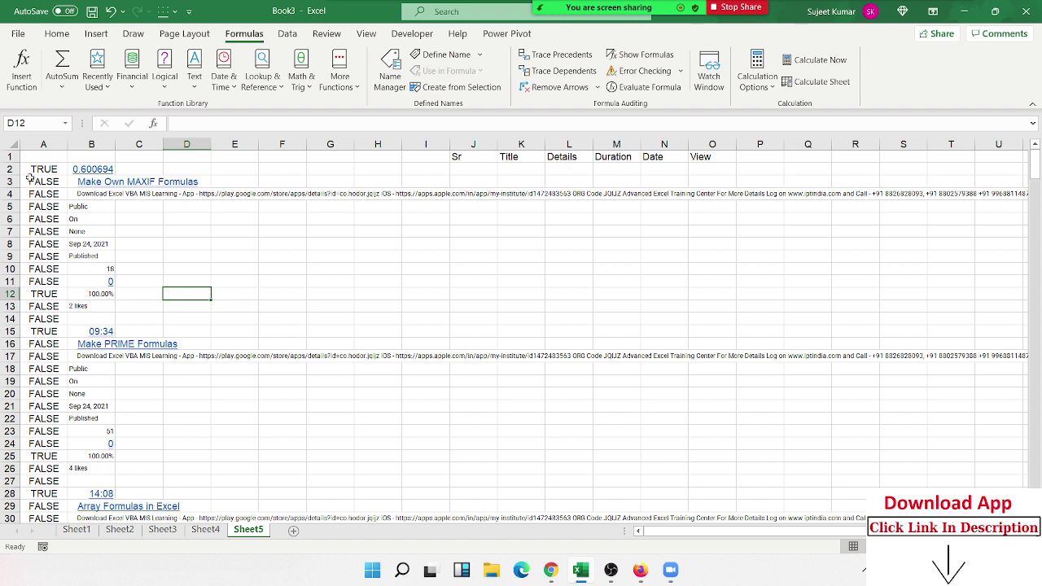
pyautogui.click(97, 307)
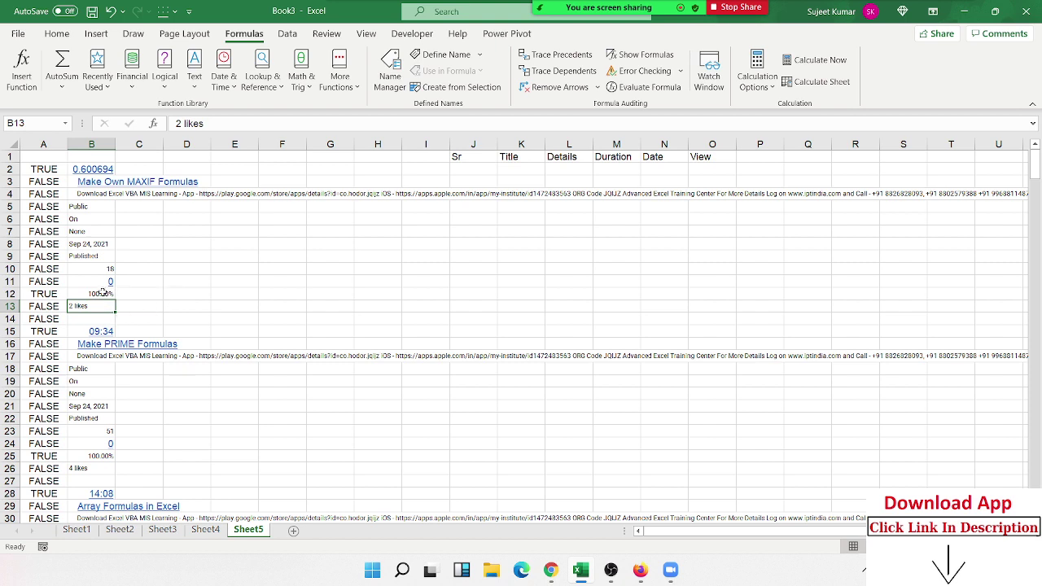
pyautogui.click(103, 292)
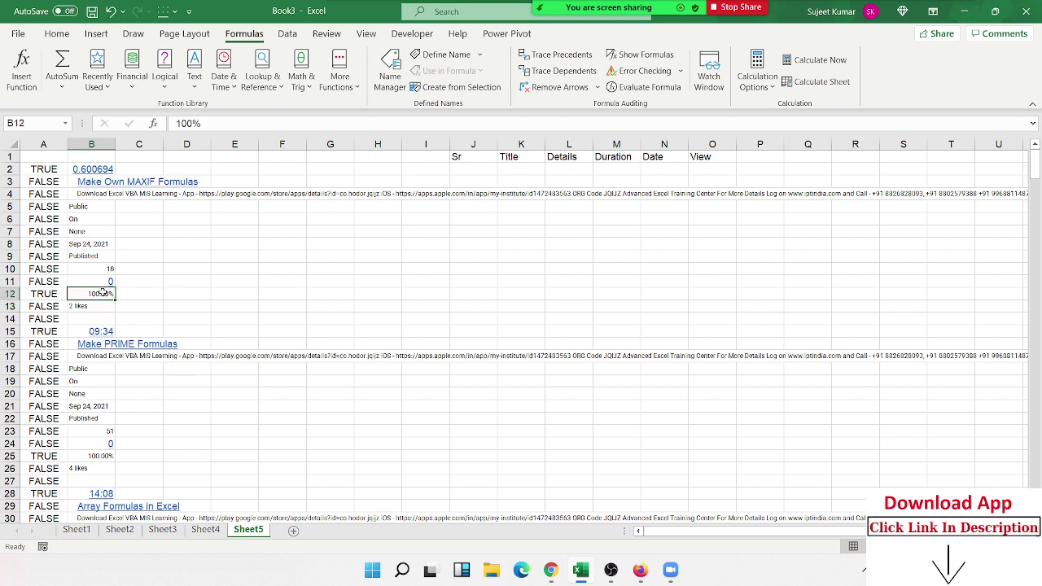
pyautogui.click(50, 168)
pyautogui.click(258, 123)
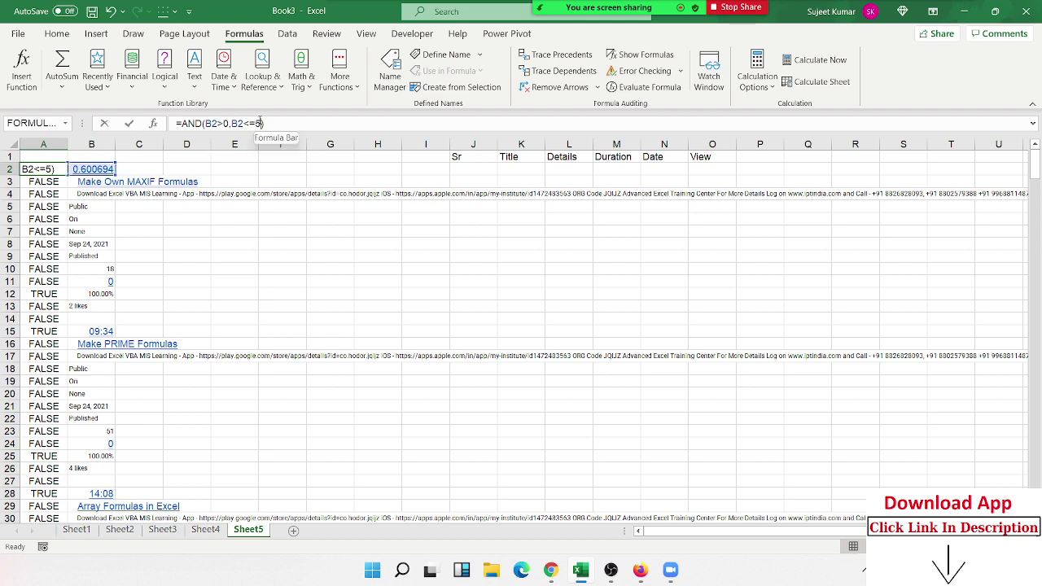
pyautogui.click(224, 416)
pyautogui.scroll(-4, 221, 420)
pyautogui.scroll(-4, 220, 419)
pyautogui.scroll(-2, 220, 422)
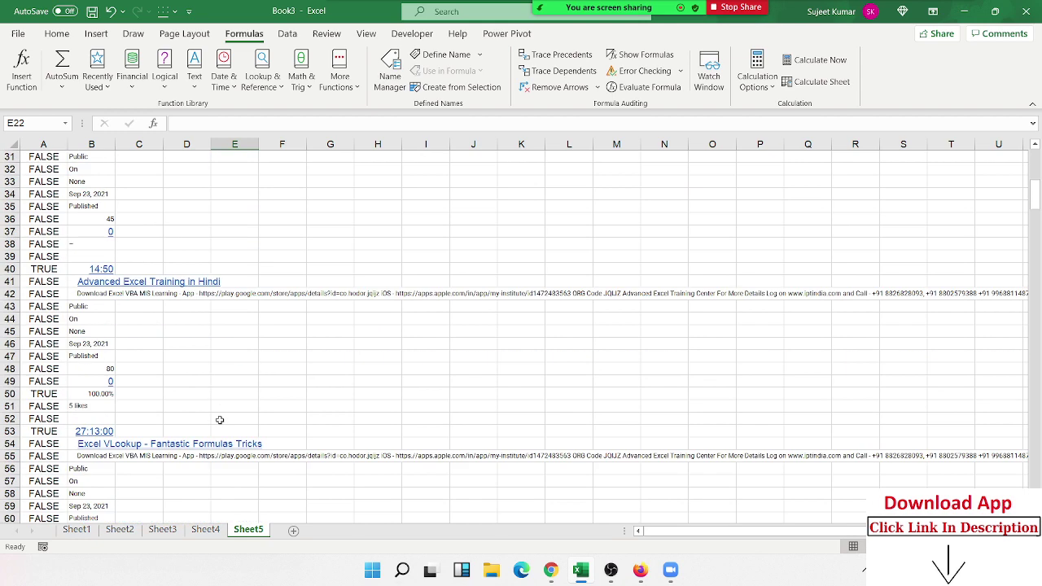
pyautogui.scroll(-3, 219, 421)
pyautogui.scroll(-1, 219, 422)
pyautogui.scroll(-3, 219, 422)
pyautogui.scroll(-1, 219, 422)
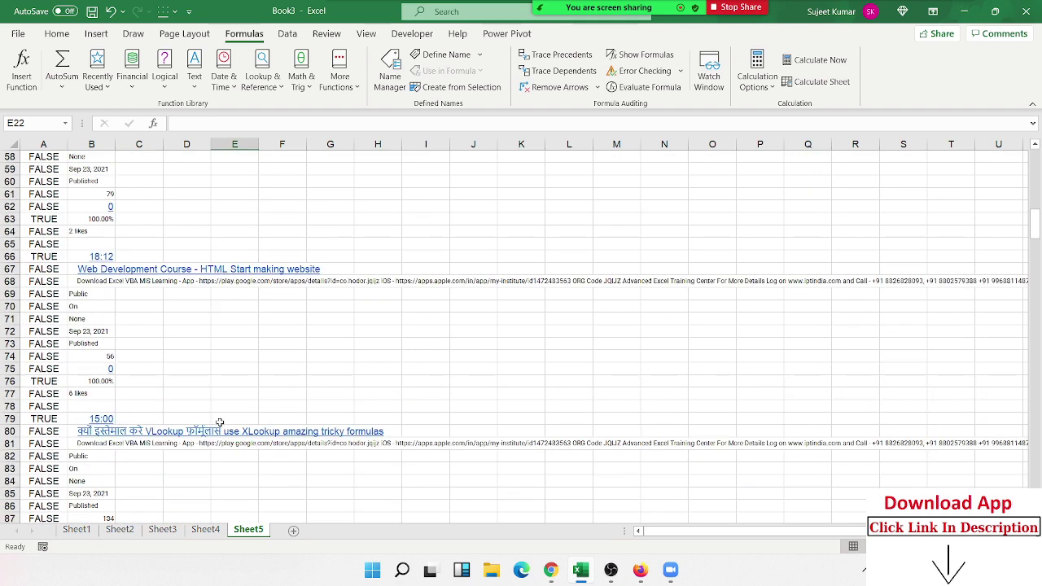
pyautogui.scroll(-4, 220, 421)
pyautogui.scroll(-1, 220, 421)
pyautogui.click(99, 428)
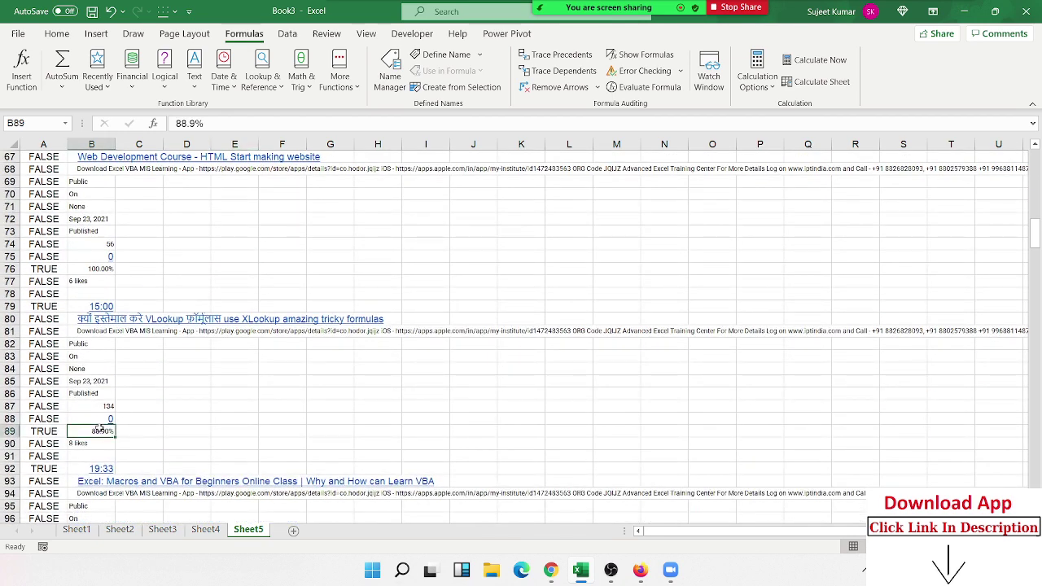
pyautogui.scroll(-1, 111, 429)
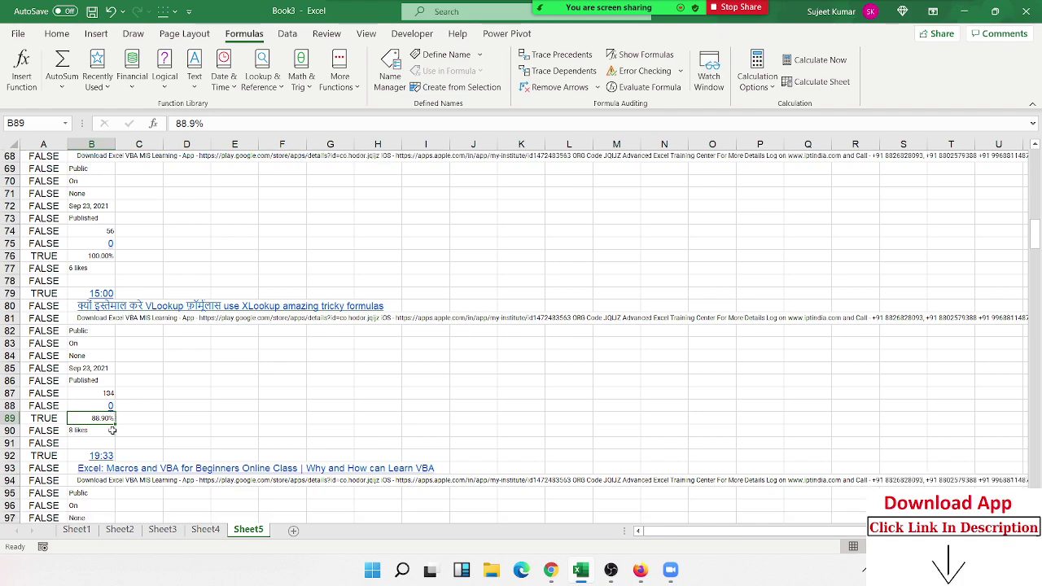
pyautogui.scroll(-1, 111, 429)
pyautogui.scroll(-1, 111, 429)
pyautogui.scroll(7, 111, 426)
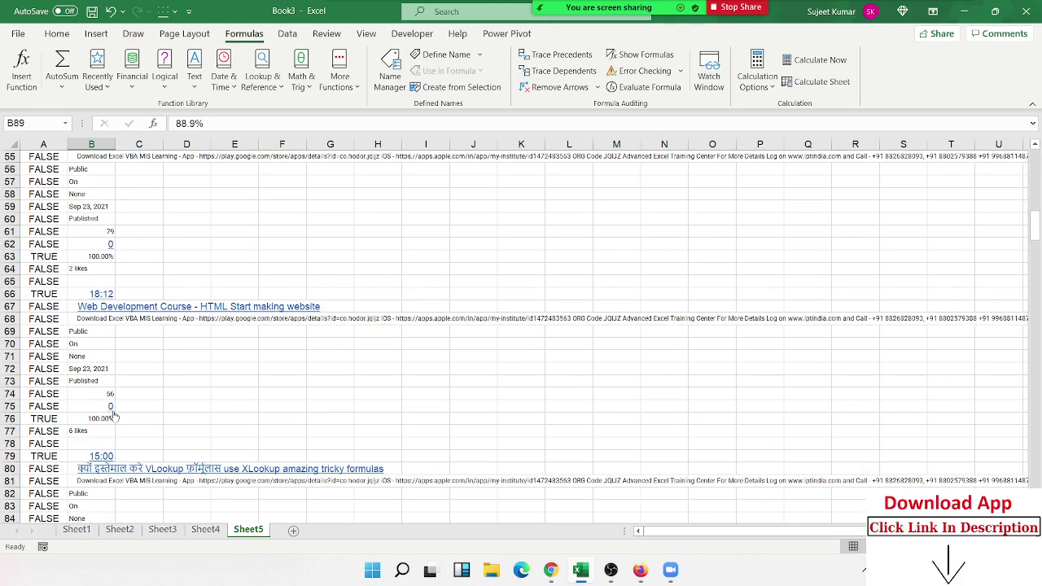
pyautogui.scroll(4, 114, 407)
pyautogui.scroll(8, 115, 391)
pyautogui.scroll(4, 116, 370)
pyautogui.scroll(2, 116, 371)
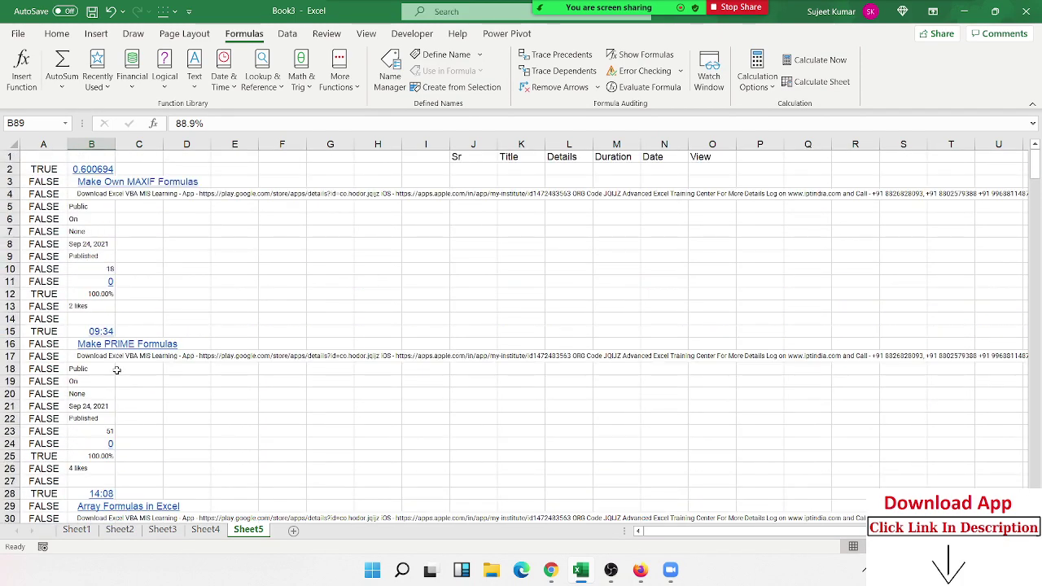
# Step: In C2, browse the IS function suggestions down to ISTEXT, then abandon the formula
pyautogui.click(160, 167)
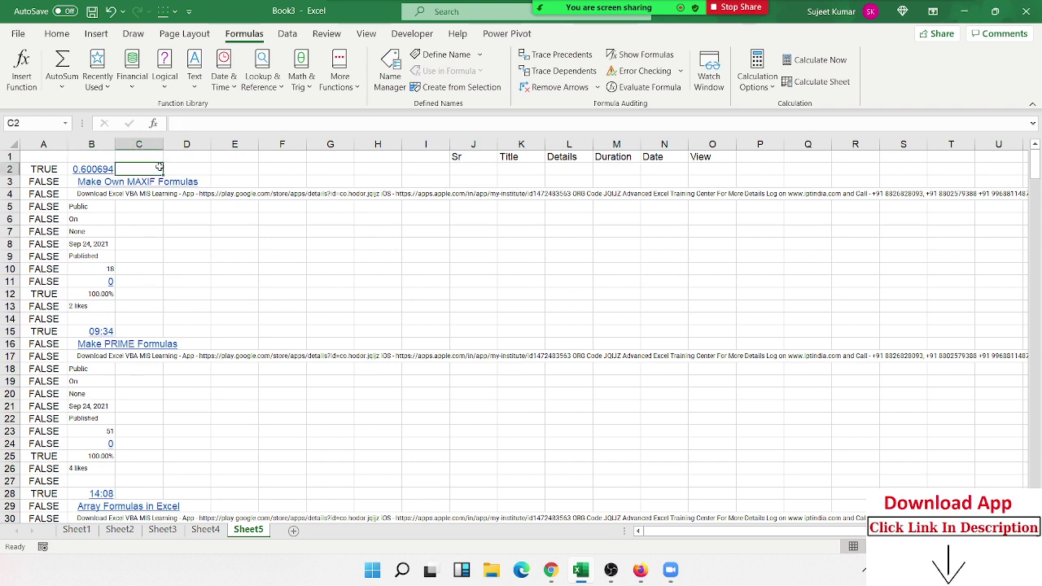
pyautogui.write('=is')
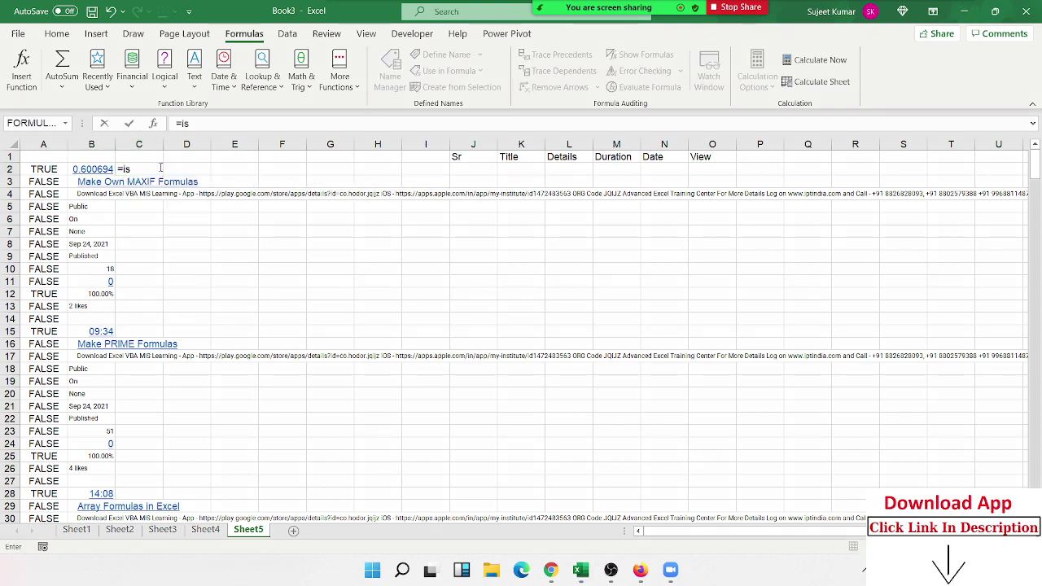
pyautogui.write('d')
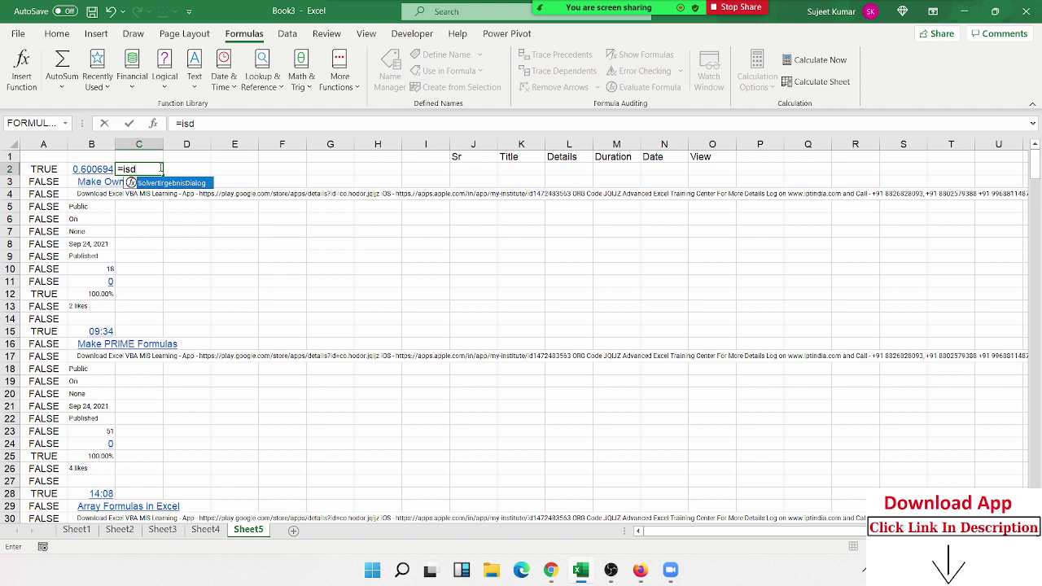
pyautogui.press('BackSpace')
pyautogui.press('BackSpace')
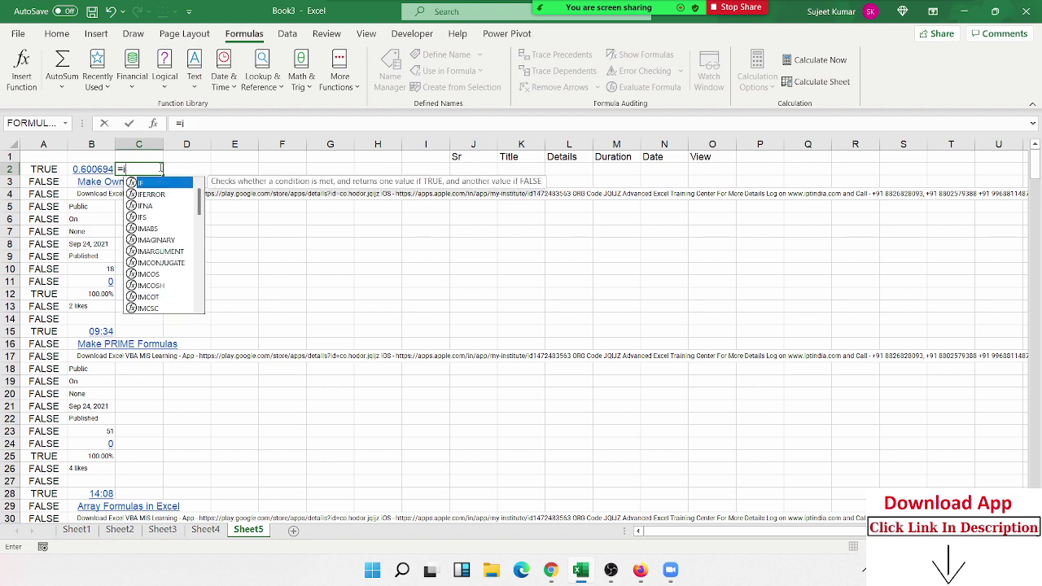
pyautogui.press('BackSpace')
pyautogui.write('d')
pyautogui.press('BackSpace')
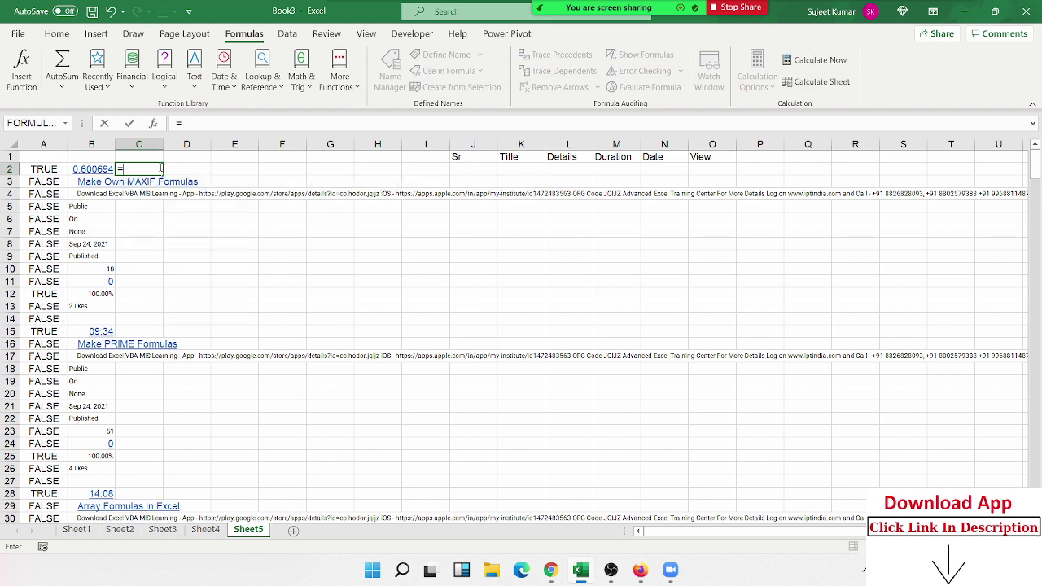
pyautogui.write('is')
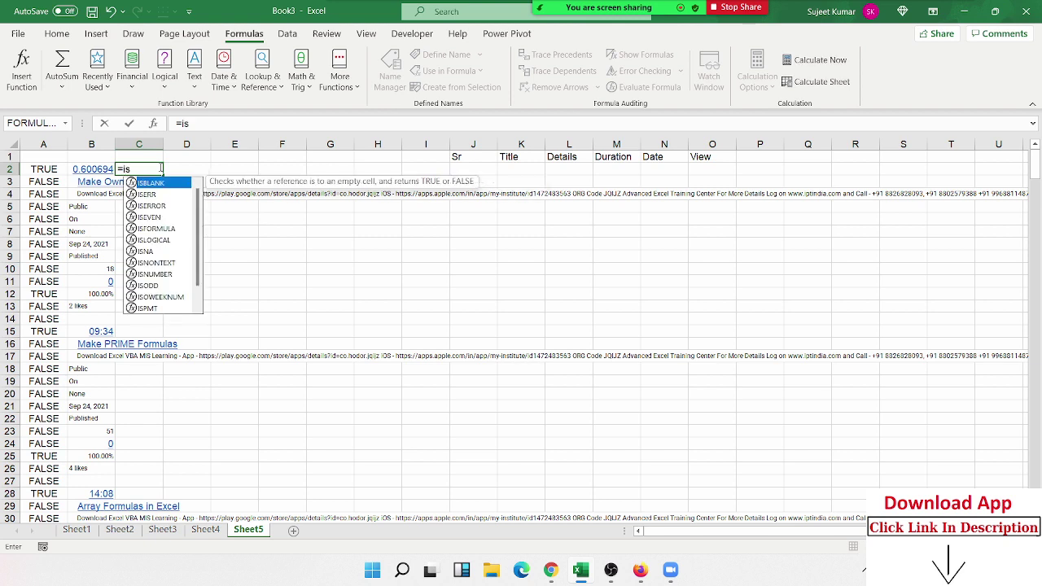
pyautogui.write('d')
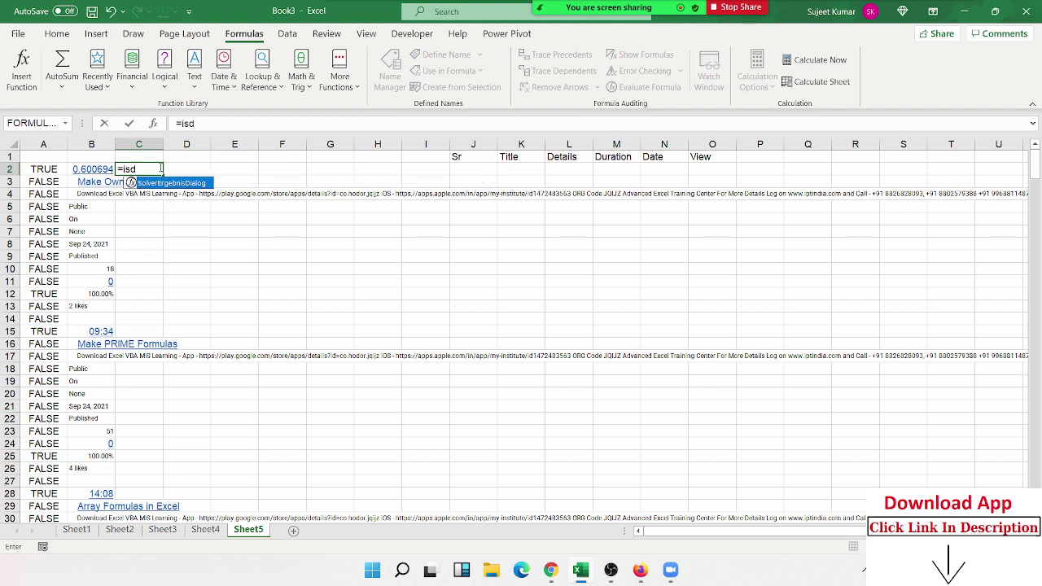
pyautogui.write('\\')
pyautogui.press('BackSpace')
pyautogui.press('BackSpace')
pyautogui.press('BackSpace')
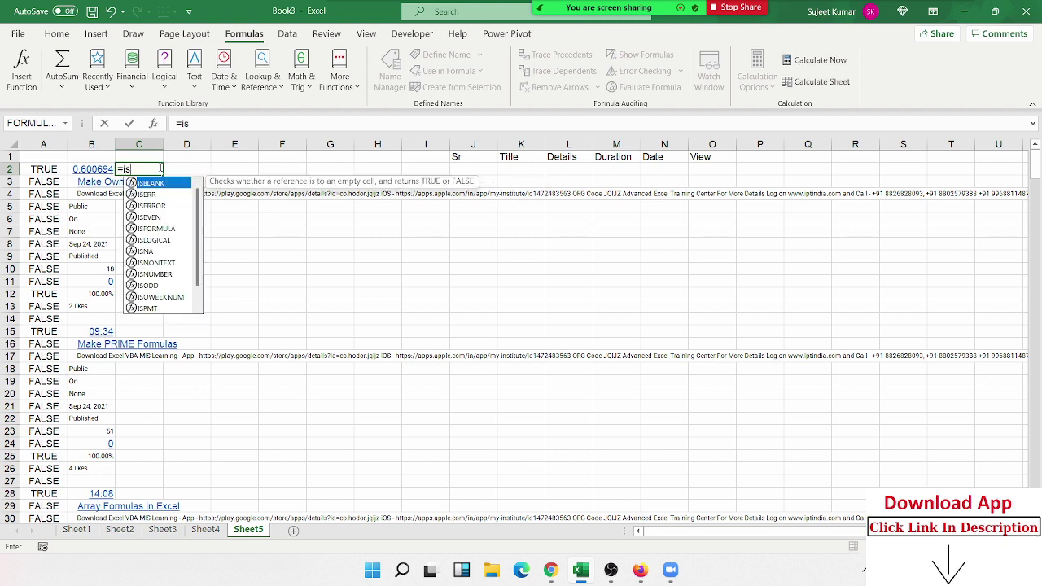
pyautogui.press('Down')
pyautogui.press('Down')
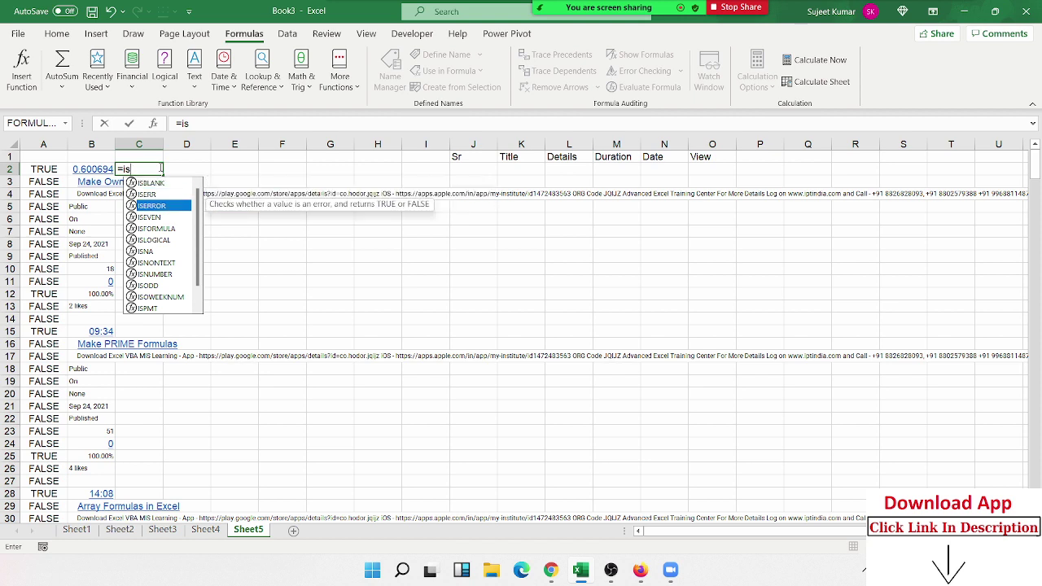
pyautogui.press('Down')
pyautogui.press('Down')
pyautogui.press('Down')
pyautogui.press('Down')
pyautogui.press('Down')
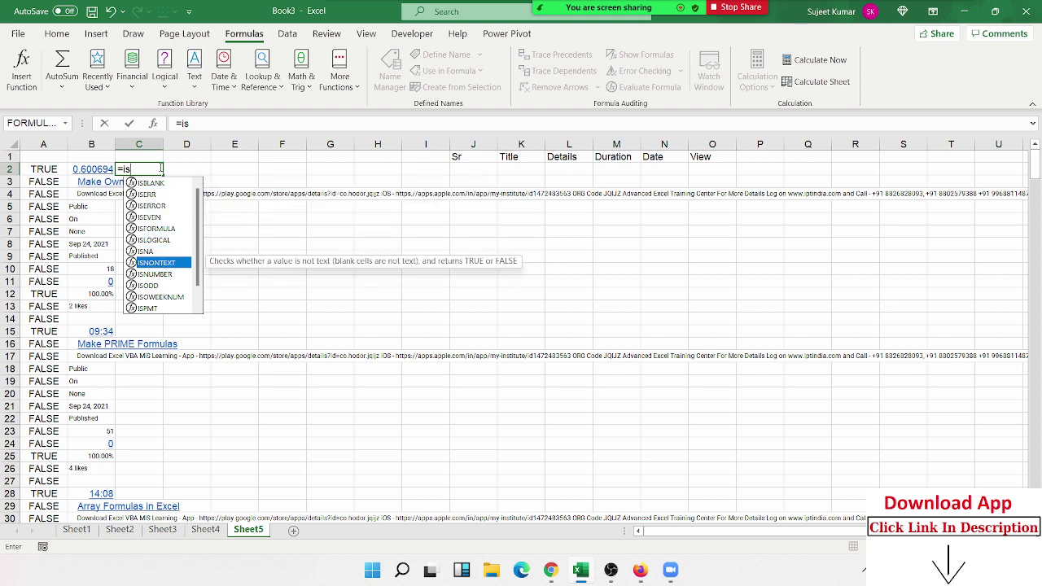
pyautogui.press('Down')
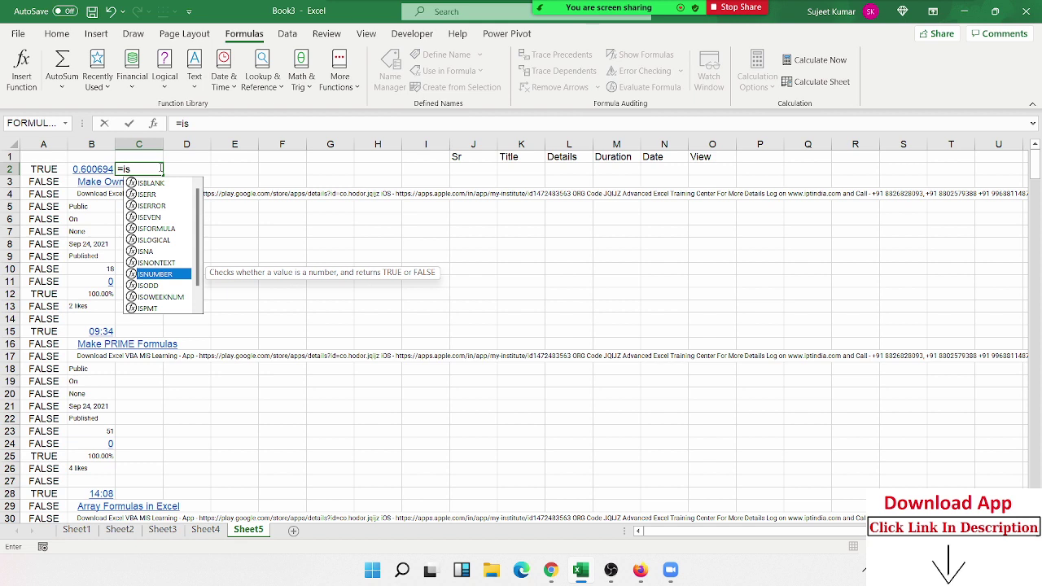
pyautogui.press('Down')
pyautogui.press('Down')
pyautogui.press('Down')
pyautogui.press('Down')
pyautogui.press('Down')
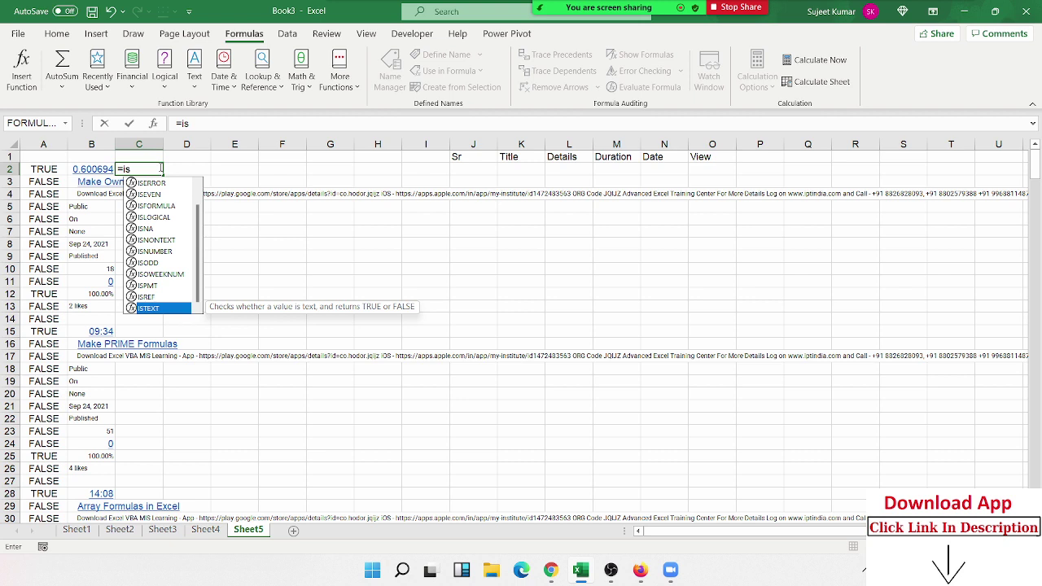
pyautogui.press('Escape')
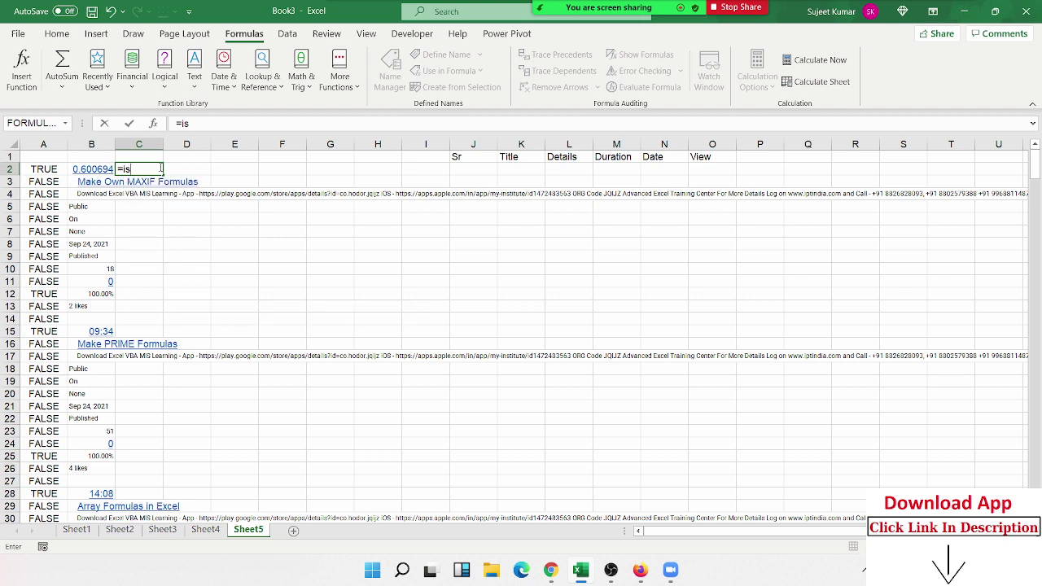
pyautogui.press('Escape')
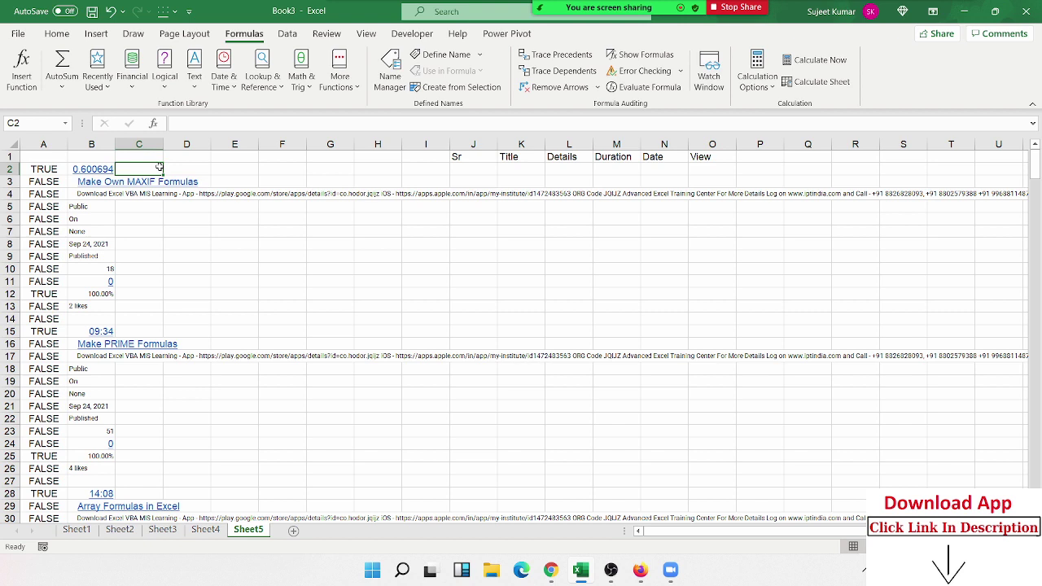
# Step: Enter the test formula =TEXT(B12,B12) in C12, which displays 1
pyautogui.press('Down')
pyautogui.press('Down')
pyautogui.press('Down')
pyautogui.press('Down')
pyautogui.press('Down')
pyautogui.press('Down')
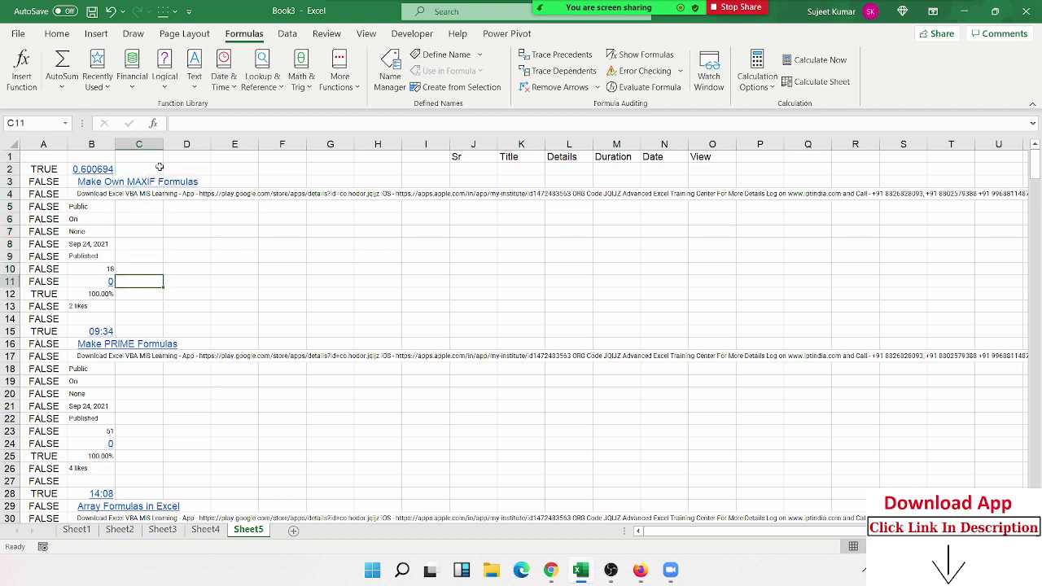
pyautogui.press('Down')
pyautogui.write('=is')
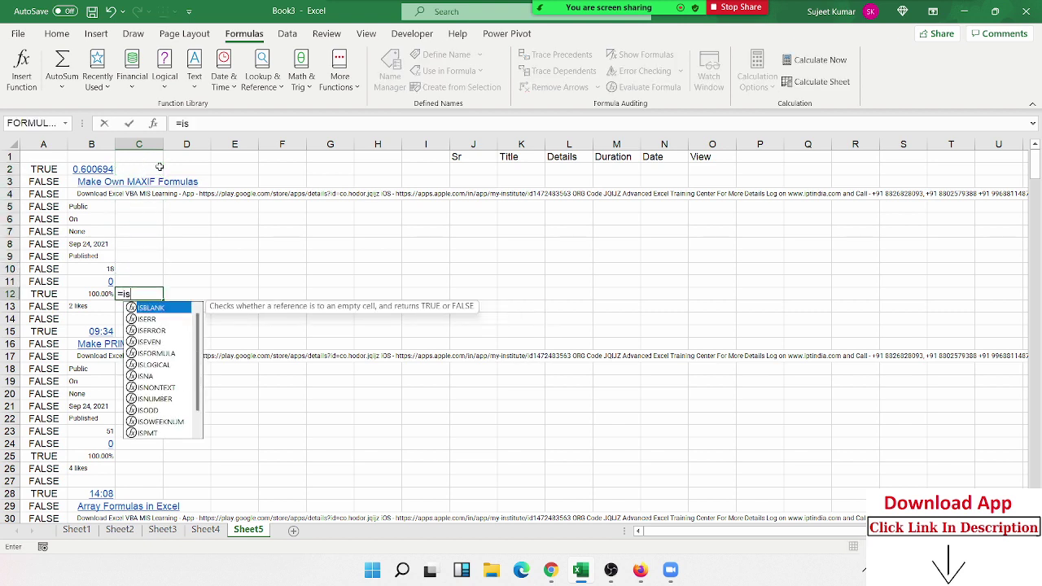
pyautogui.write('te')
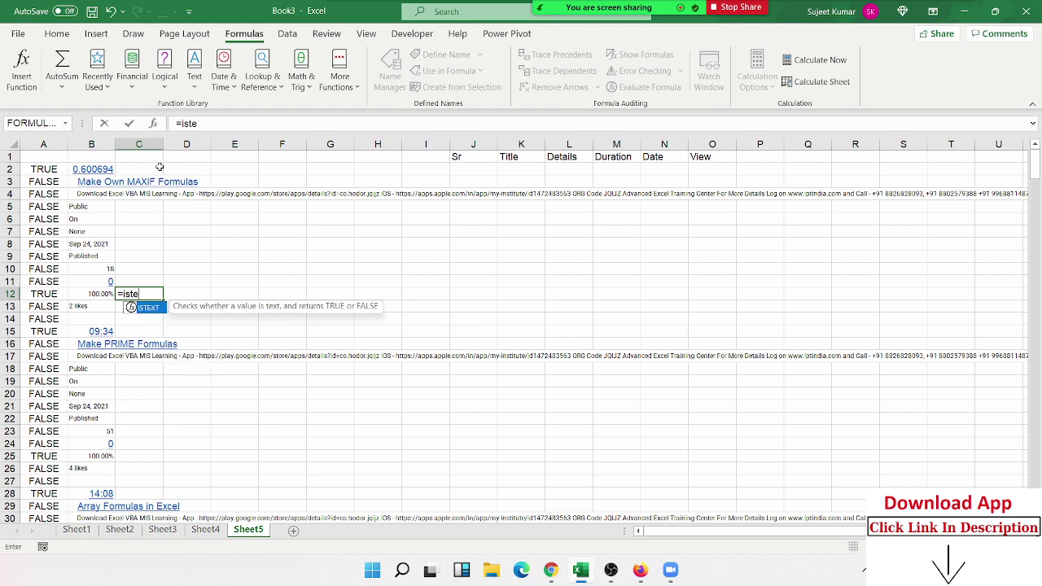
pyautogui.press('Return')
pyautogui.press('Up')
pyautogui.write('=')
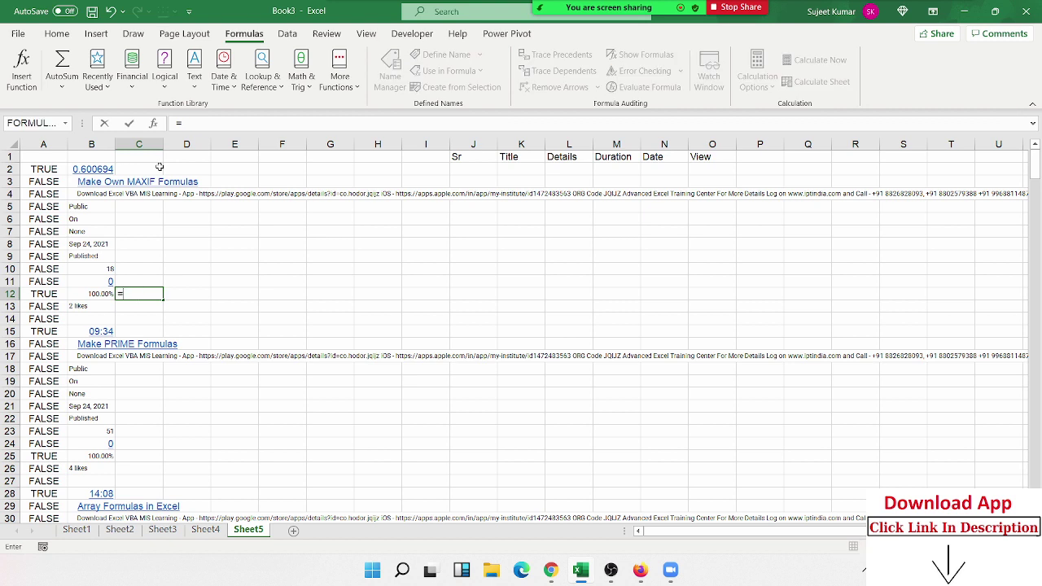
pyautogui.write('ist')
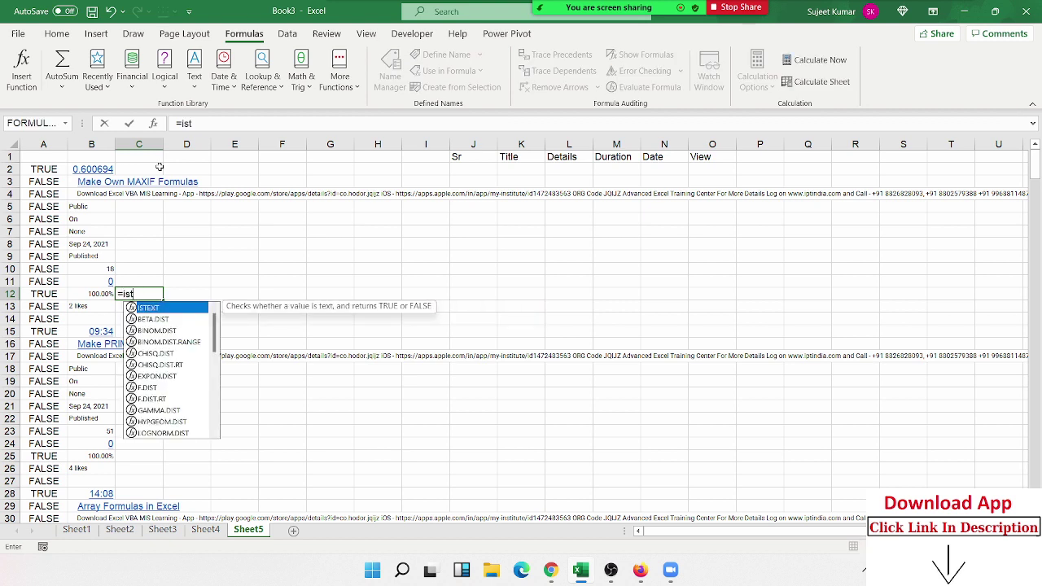
pyautogui.press('BackSpace')
pyautogui.press('BackSpace')
pyautogui.press('BackSpace')
pyautogui.write('t')
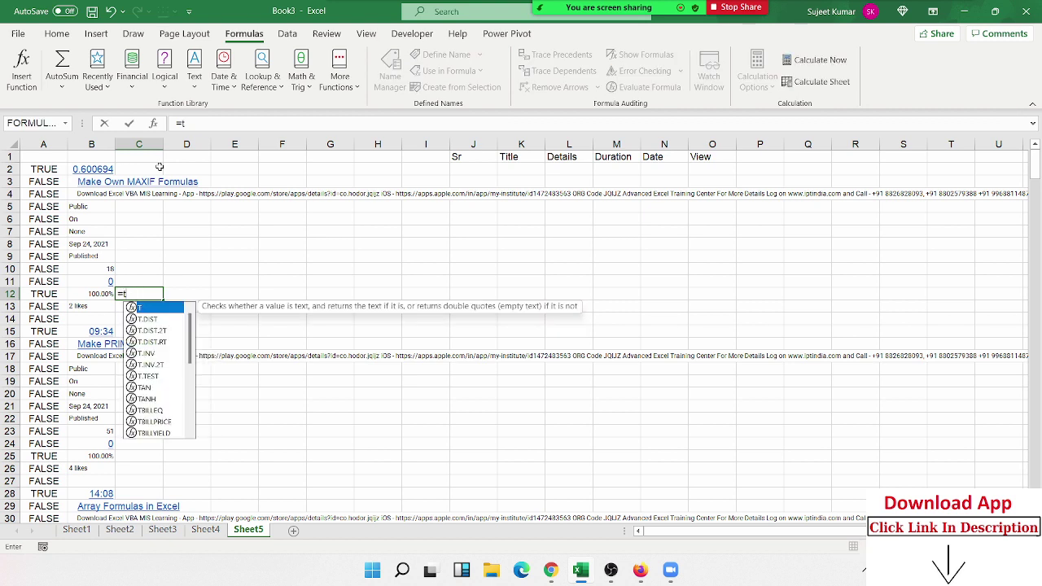
pyautogui.write('ex')
pyautogui.press('Tab')
pyautogui.press('Left')
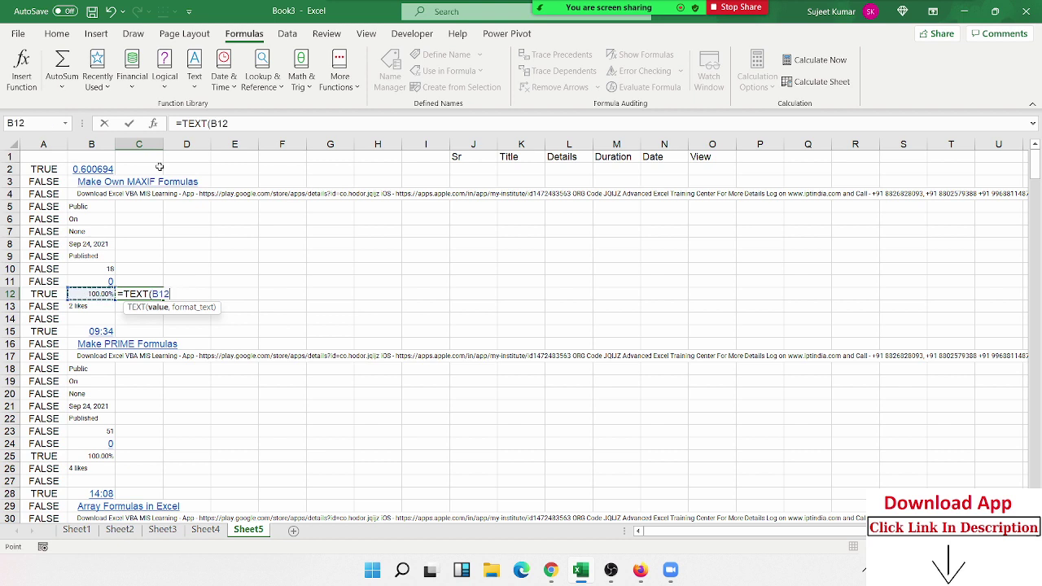
pyautogui.write(',')
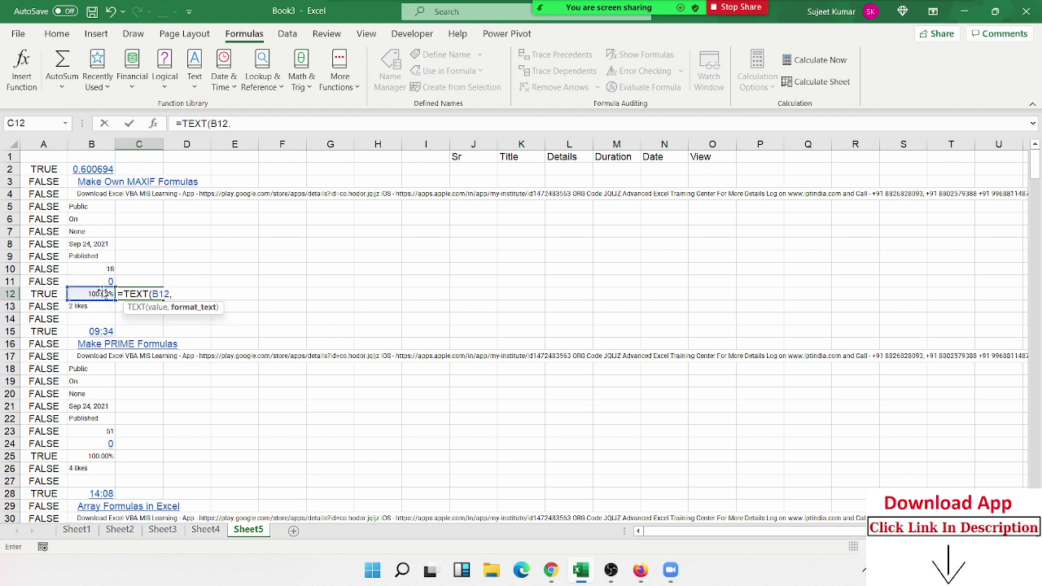
pyautogui.click(100, 294)
pyautogui.press('Return')
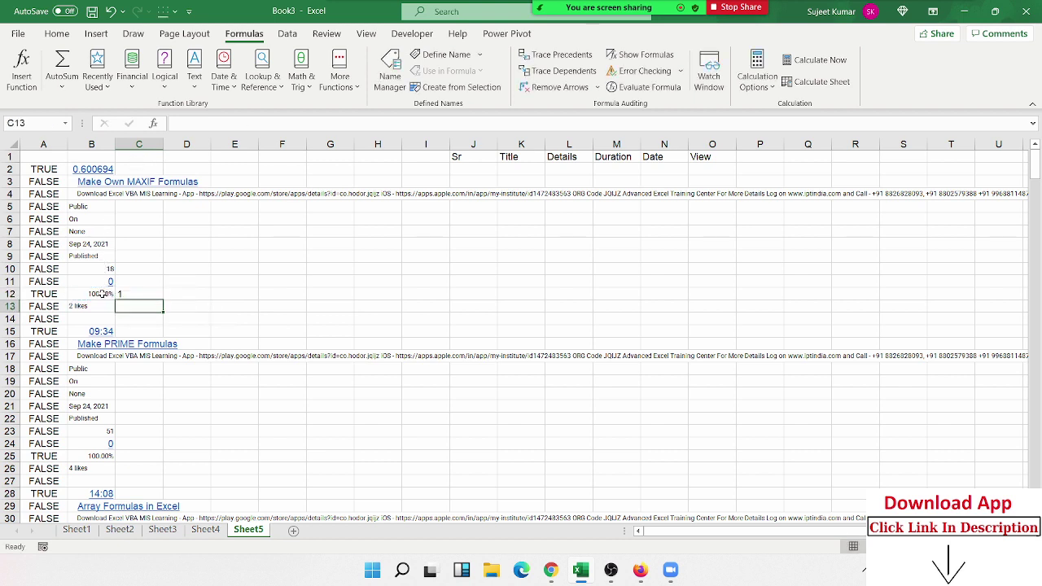
pyautogui.press('Up')
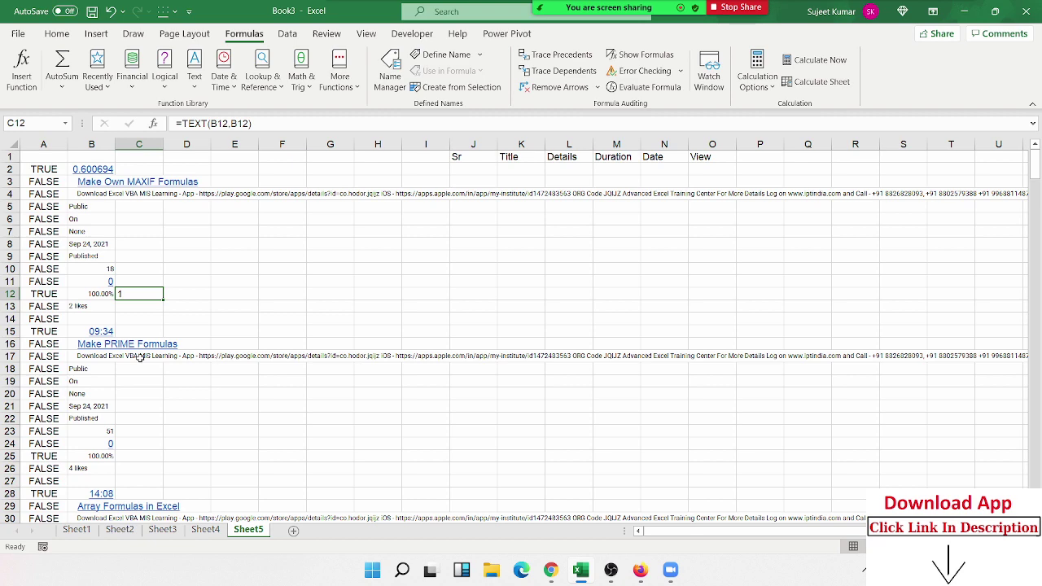
pyautogui.press('Left')
pyautogui.press('Down')
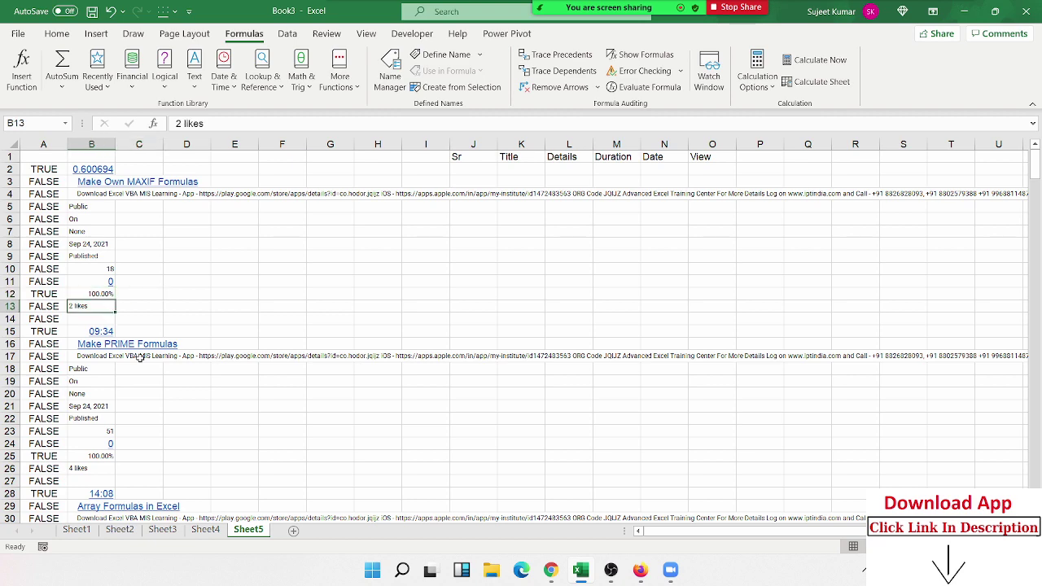
pyautogui.press('Down')
pyautogui.press('Down')
pyautogui.press('Down')
pyautogui.press('Down')
pyautogui.press('Down')
pyautogui.press('Down')
pyautogui.press('Down')
pyautogui.press('Down')
pyautogui.press('Down')
pyautogui.press('Up')
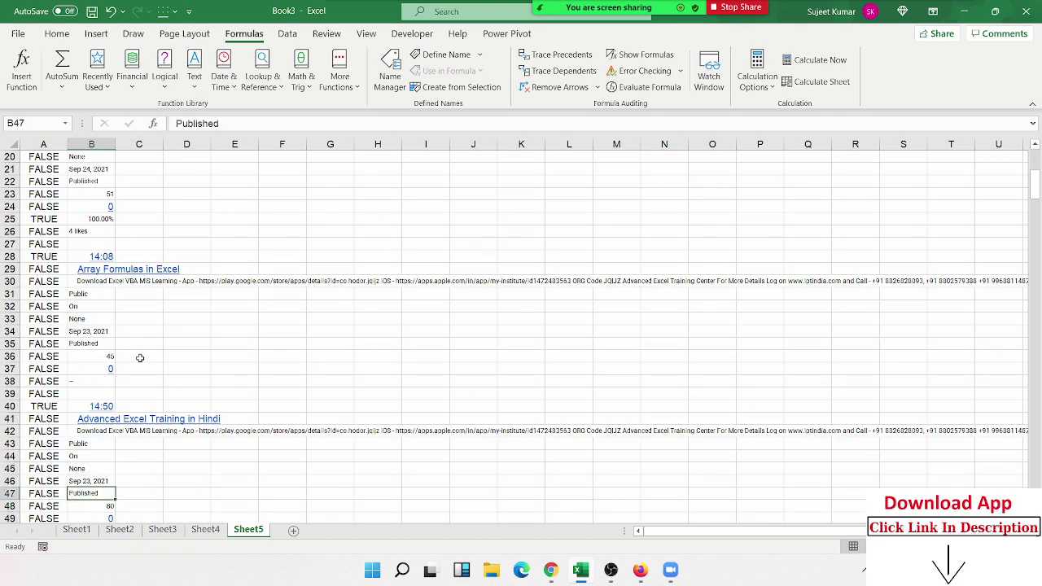
pyautogui.press('Up')
pyautogui.press('Up')
pyautogui.press('Up')
pyautogui.press('Up')
pyautogui.press('Up')
pyautogui.press('Up')
pyautogui.press('Up')
pyautogui.press('Up')
pyautogui.press('Up')
pyautogui.press('Up')
pyautogui.press('Up')
pyautogui.press('Up')
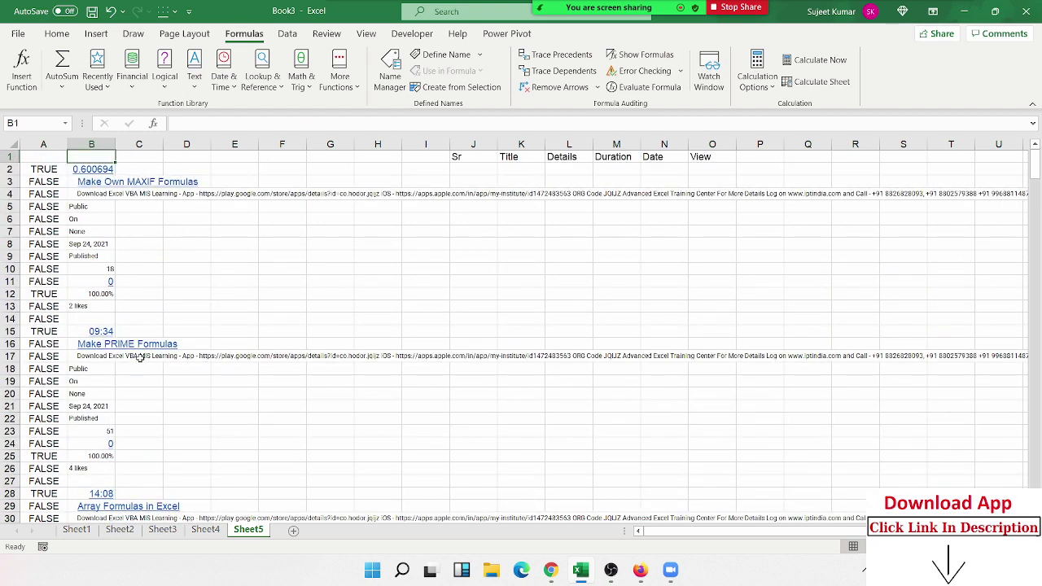
pyautogui.press('Down')
pyautogui.press('Down')
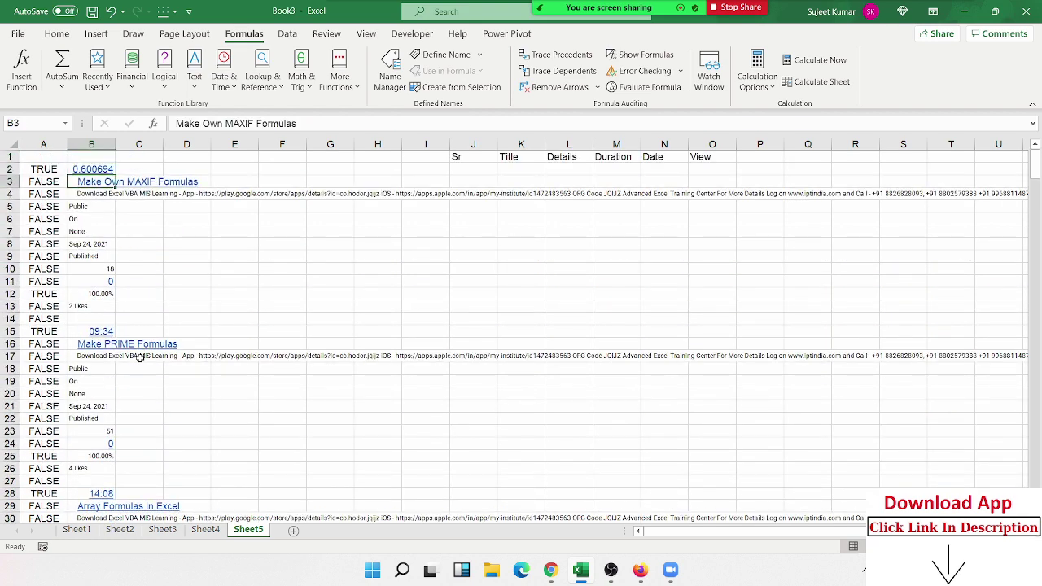
pyautogui.press('Down')
pyautogui.press('Down')
pyautogui.press('Down')
pyautogui.press('Down')
pyautogui.press('Up')
pyautogui.press('Up')
pyautogui.press('Up')
pyautogui.press('Up')
pyautogui.press('Down')
pyautogui.press('Down')
pyautogui.press('Down')
pyautogui.press('Down')
pyautogui.press('Down')
pyautogui.press('Down')
pyautogui.press('Down')
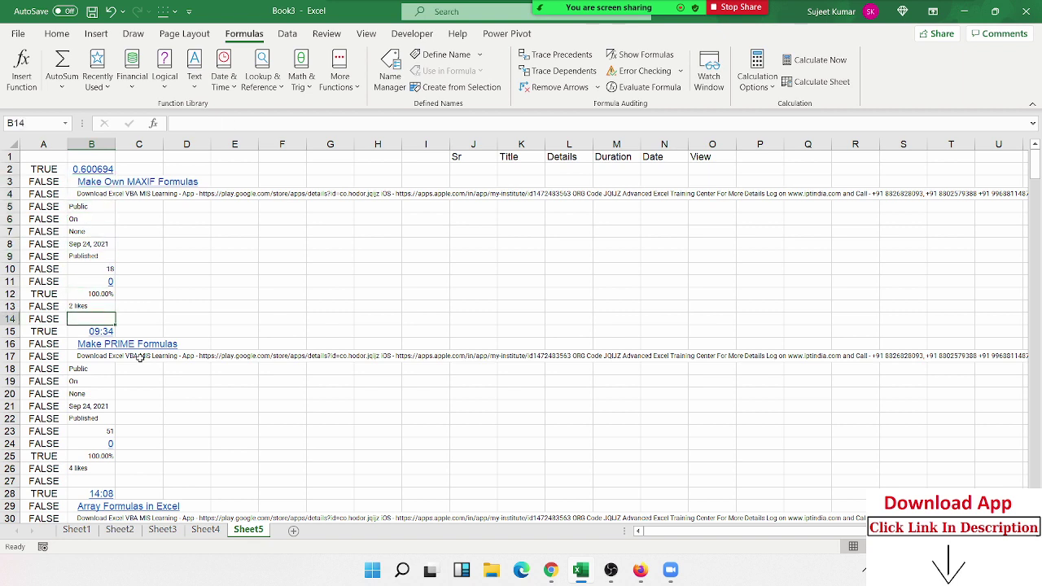
pyautogui.press('Down')
pyautogui.press('Up')
pyautogui.press('Down')
pyautogui.press('Up')
pyautogui.press('Down')
pyautogui.press('Down')
pyautogui.press('Down')
pyautogui.press('Down')
pyautogui.press('Down')
pyautogui.press('Down')
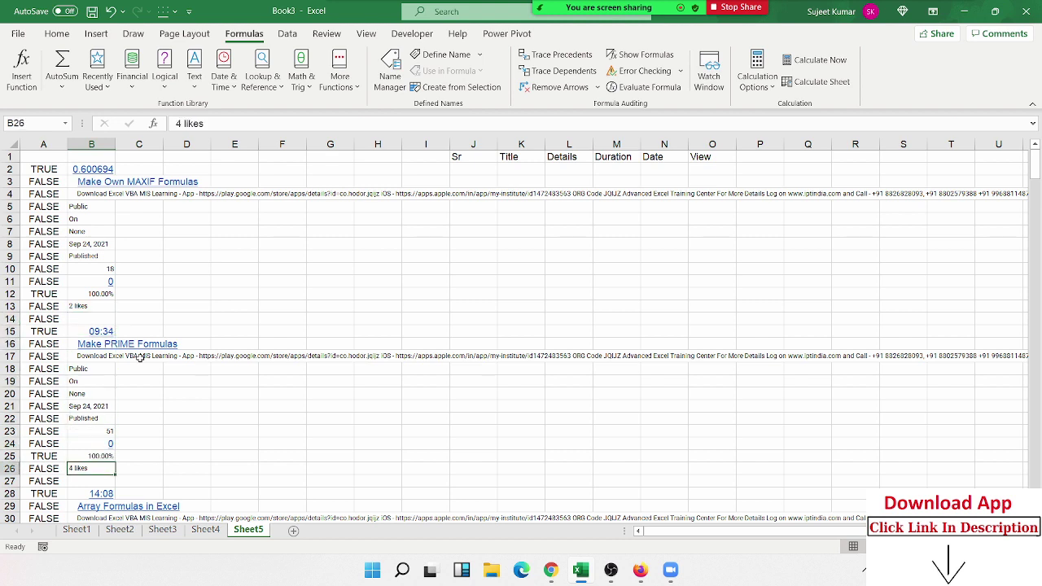
pyautogui.press('Up')
pyautogui.press('Up')
pyautogui.press('Down')
pyautogui.press('Up')
pyautogui.press('Down')
pyautogui.press('Up')
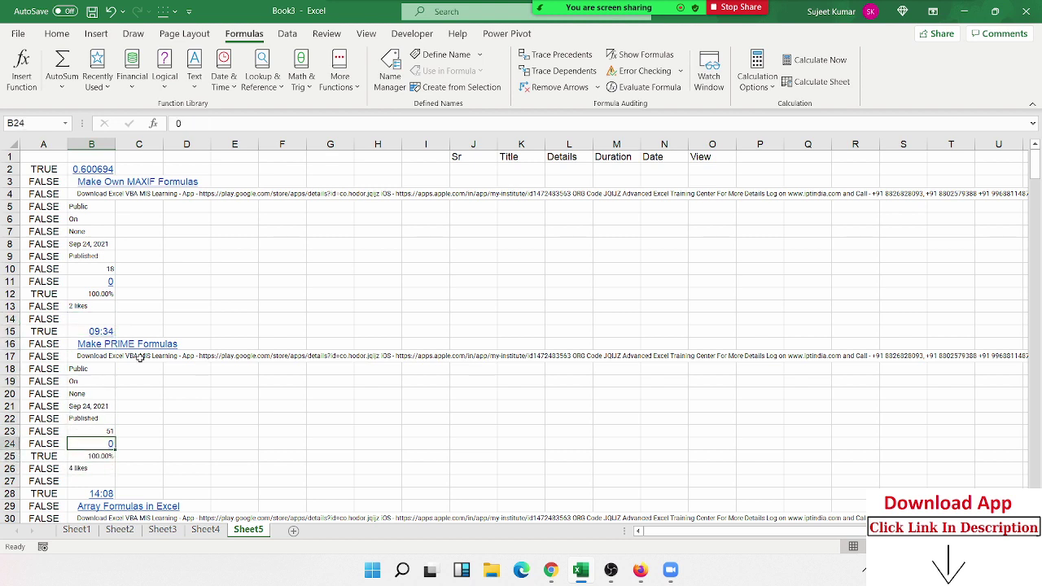
pyautogui.press('Down')
pyautogui.press('Down')
pyautogui.press('Down')
pyautogui.press('Down')
pyautogui.press('Up')
pyautogui.press('Up')
pyautogui.press('Up')
pyautogui.press('Up')
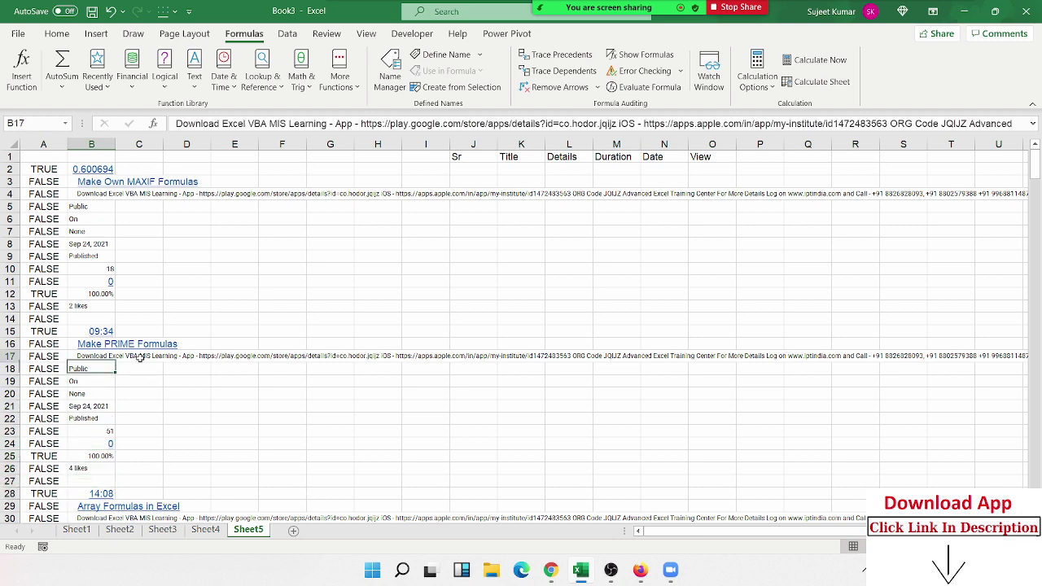
pyautogui.press('Up')
pyautogui.press('Up')
pyautogui.press('Up')
pyautogui.press('Down')
pyautogui.press('Down')
pyautogui.press('Down')
pyautogui.press('Down')
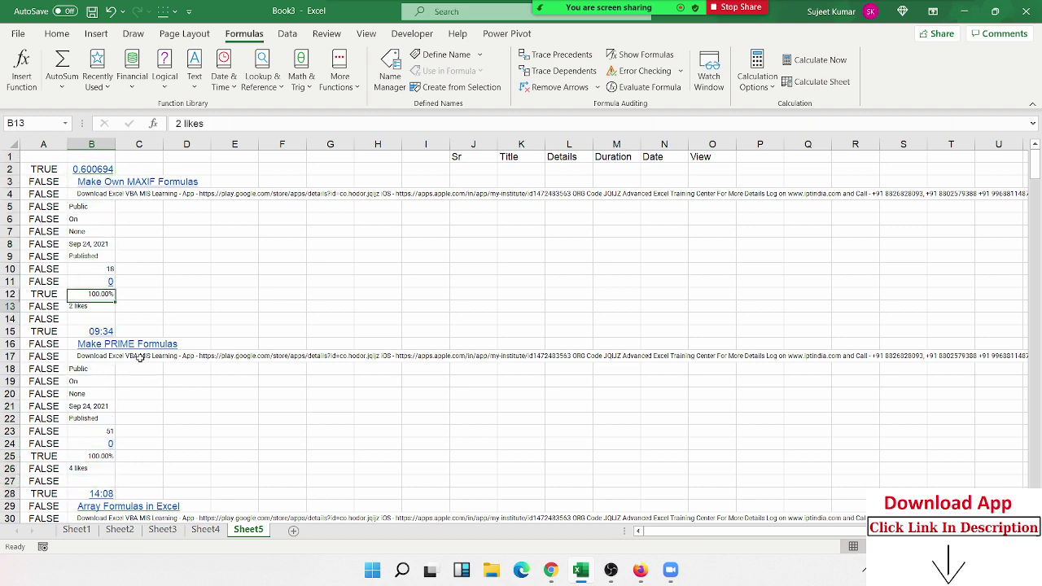
pyautogui.press('Down')
pyautogui.press('Down')
pyautogui.press('Down')
pyautogui.press('Down')
pyautogui.press('Down')
pyautogui.press('Down')
pyautogui.press('Up')
pyautogui.press('Up')
pyautogui.press('Up')
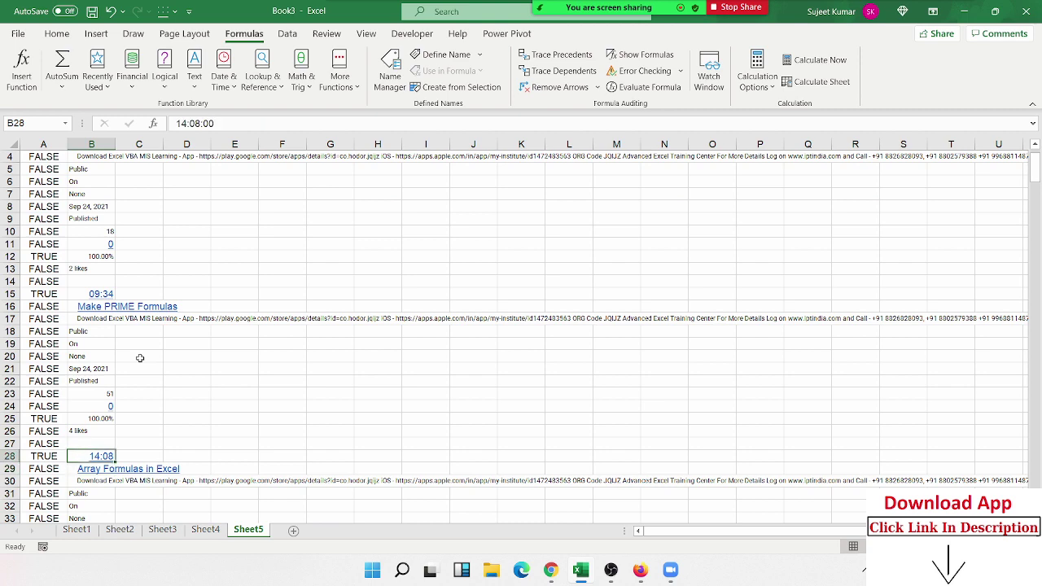
pyautogui.press('Up')
pyautogui.press('Down')
pyautogui.press('Down')
pyautogui.press('Down')
pyautogui.press('Down')
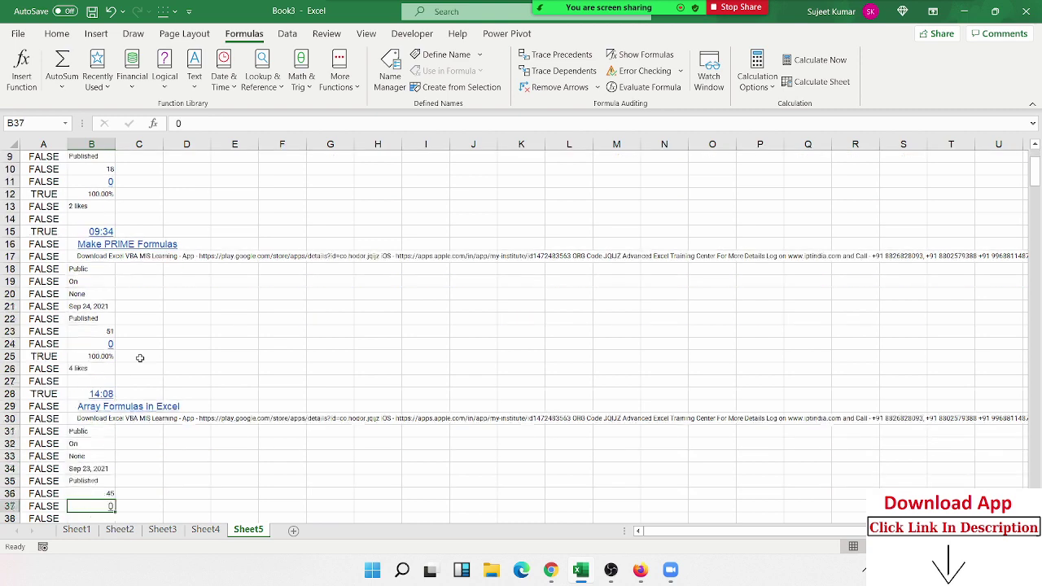
pyautogui.press('Down')
pyautogui.press('Down')
pyautogui.press('Down')
pyautogui.press('Up')
pyautogui.press('Up')
pyautogui.press('Up')
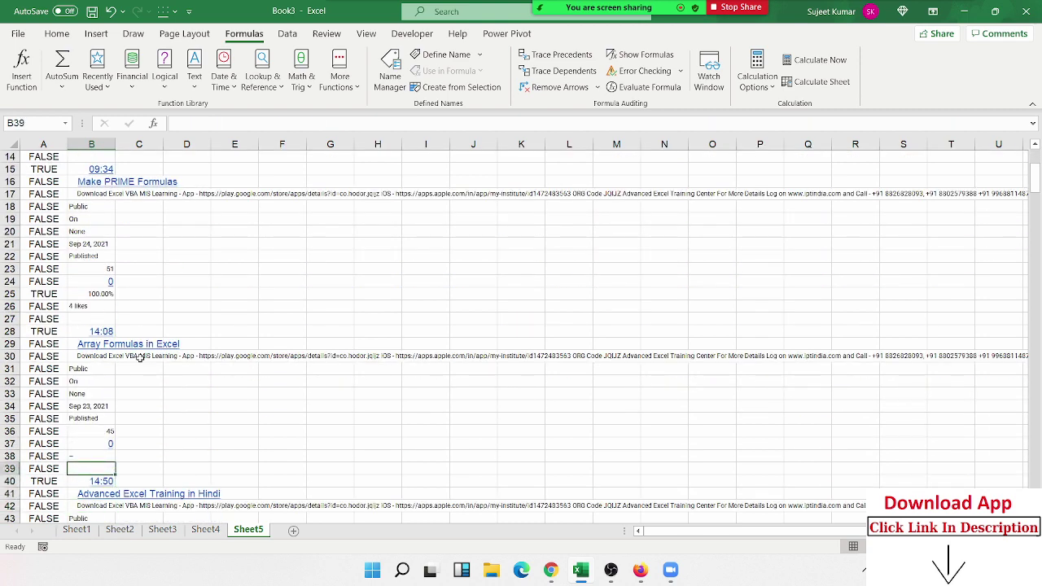
# Step: Confirm with =LEN(B39) in C39 that B39 has length 0, then delete the test
pyautogui.press('Right')
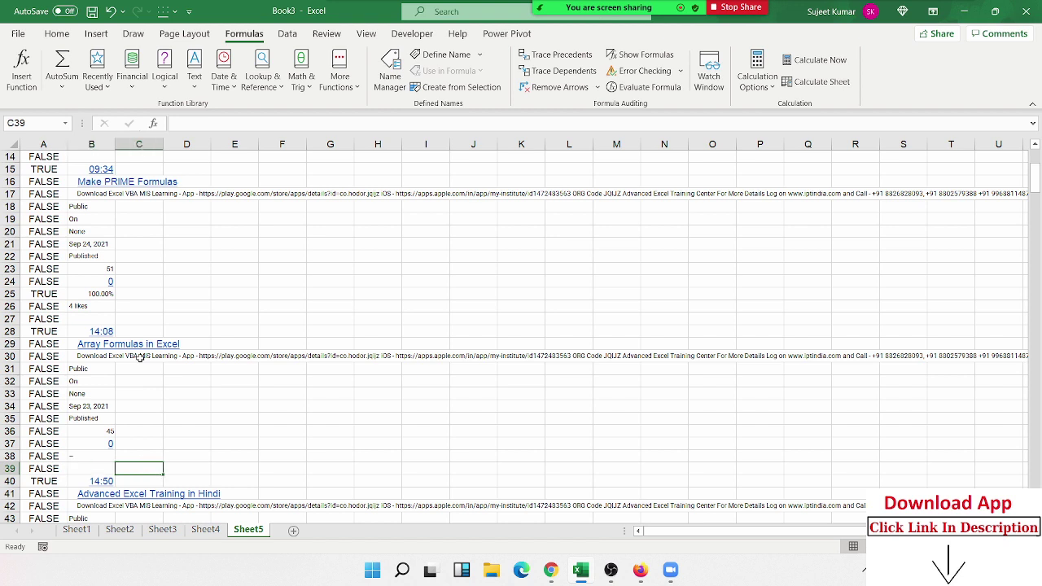
pyautogui.write('=le')
pyautogui.press('Down')
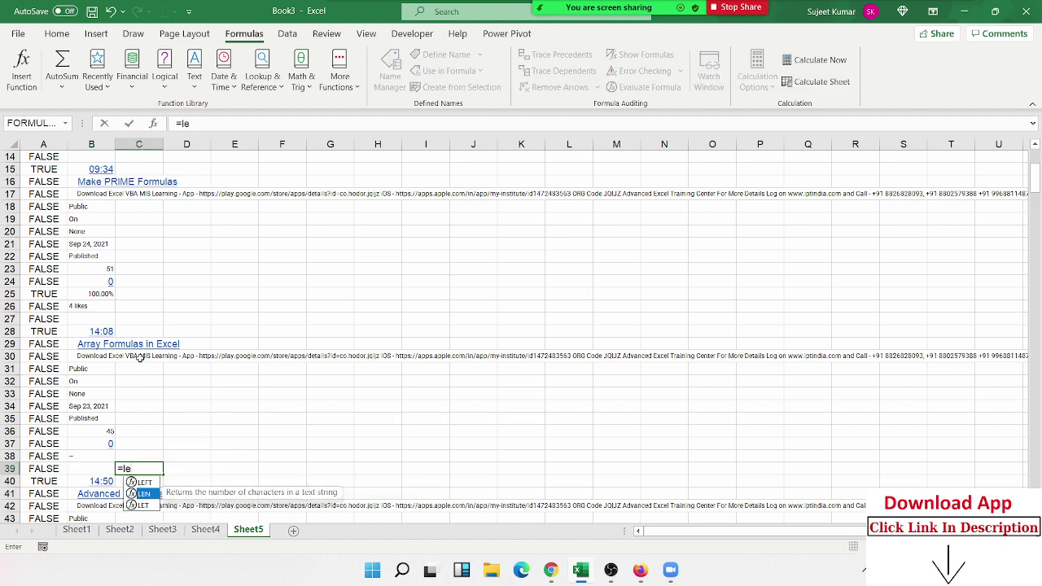
pyautogui.press('Tab')
pyautogui.press('Left')
pyautogui.press('Return')
pyautogui.press('Up')
pyautogui.press('Up')
pyautogui.press('Up')
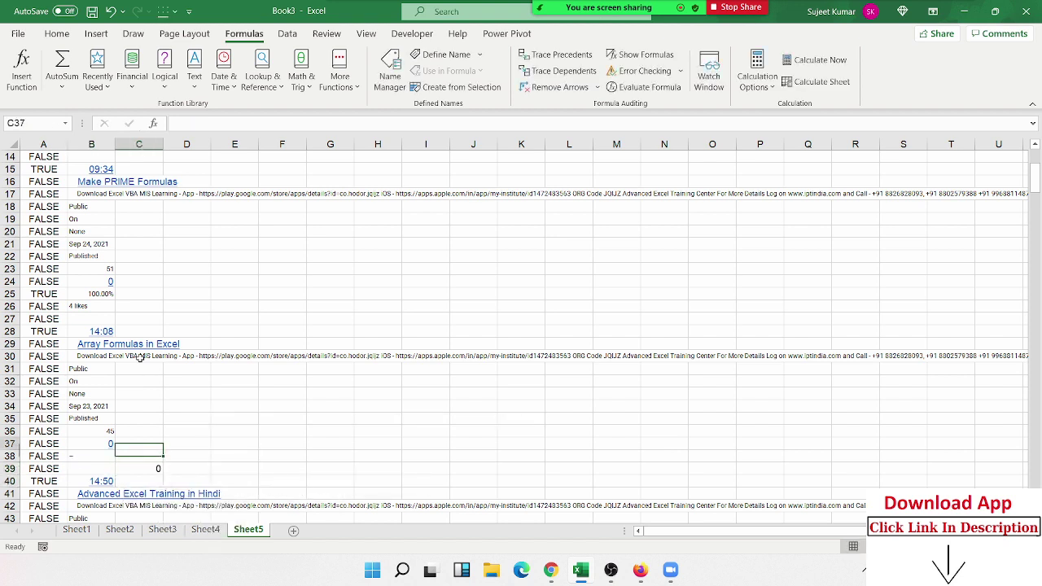
pyautogui.press('Up')
pyautogui.press('Up')
pyautogui.press('Up')
pyautogui.press('Down')
pyautogui.press('Down')
pyautogui.press('Down')
pyautogui.press('Down')
pyautogui.press('Down')
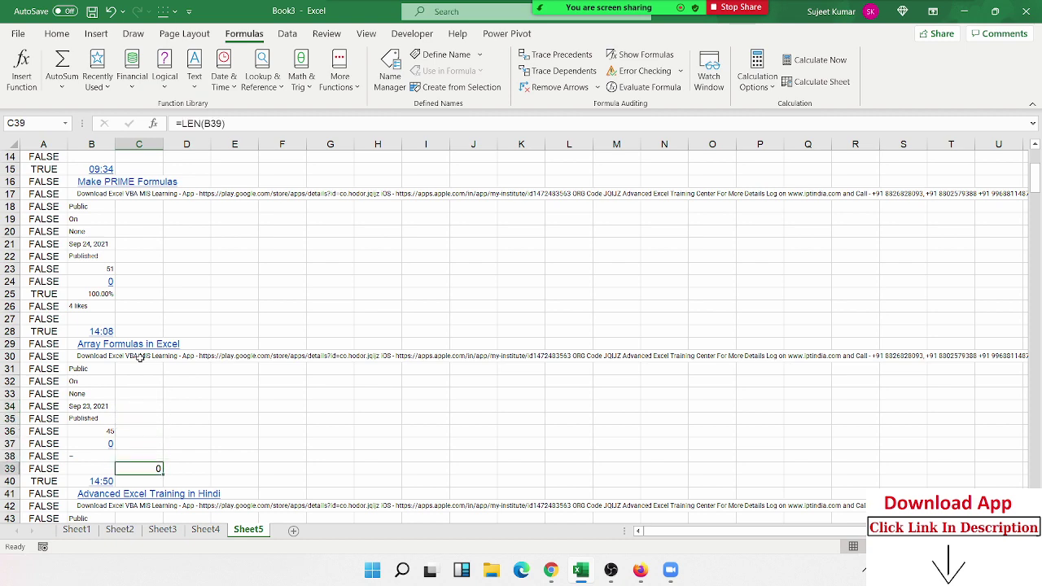
pyautogui.press('Delete')
# Step: Jump back up column A to the first flag formula in A2
pyautogui.press('Left')
pyautogui.press('Left')
pyautogui.hotkey('ctrl', 'Up')
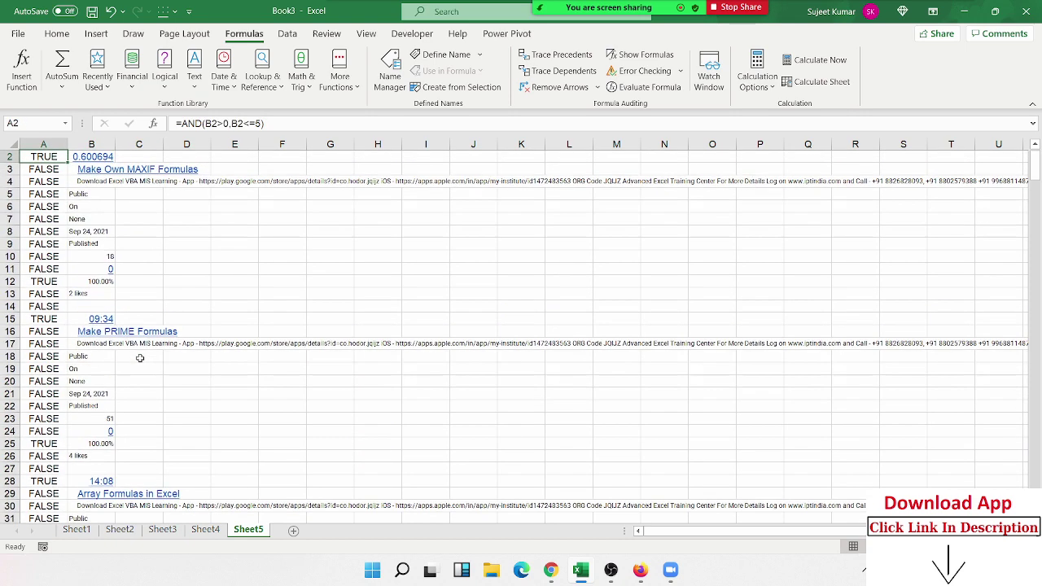
pyautogui.scroll(1, 140, 359)
# Step: Add a third condition B1=0, making A2 read =AND(B2>0,B2<=5,B1=0)
pyautogui.press('F2')
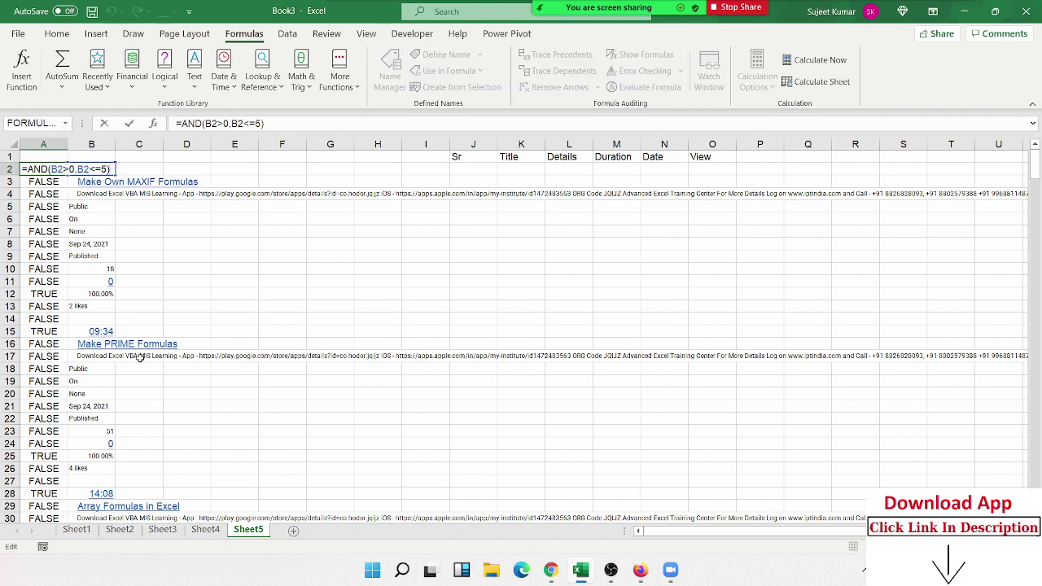
pyautogui.press('Left')
pyautogui.write(',')
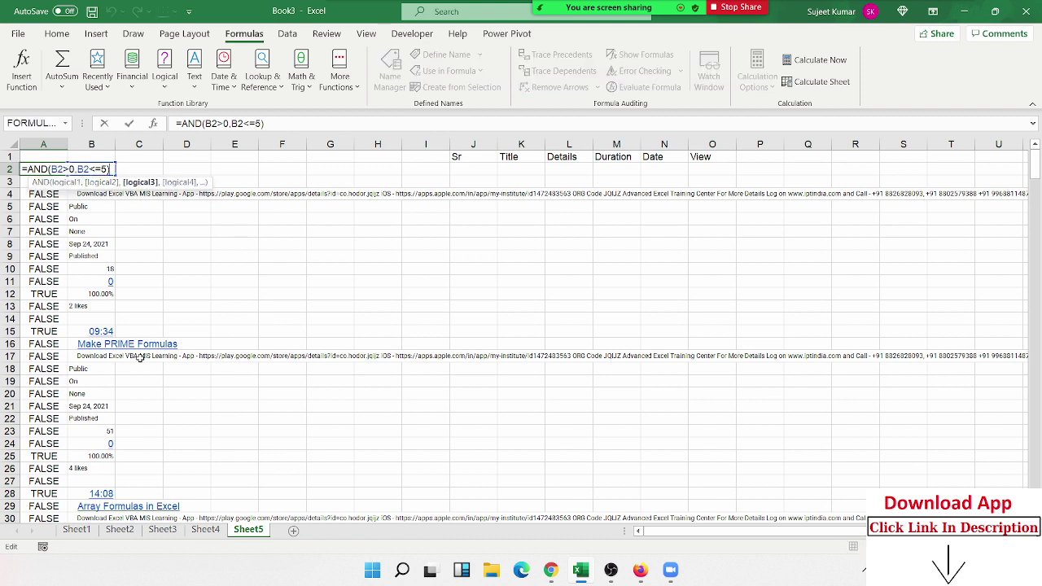
pyautogui.click(99, 157)
pyautogui.write('=')
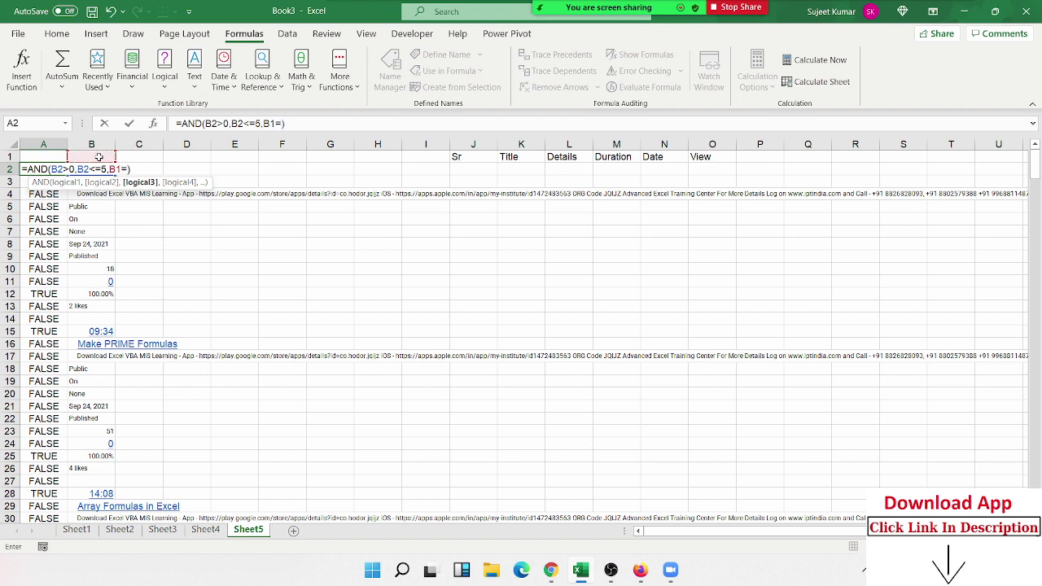
pyautogui.write('0')
pyautogui.hotkey('ctrl', 'Return')
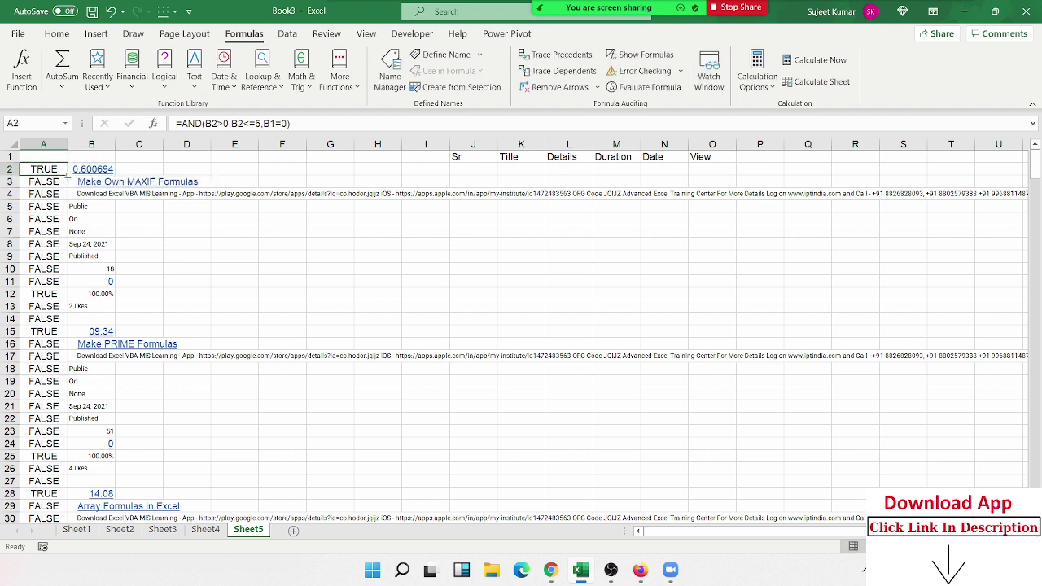
# Step: Fill the three-condition flag formula down column A and check the copy in row 10
pyautogui.doubleClick(68, 175)
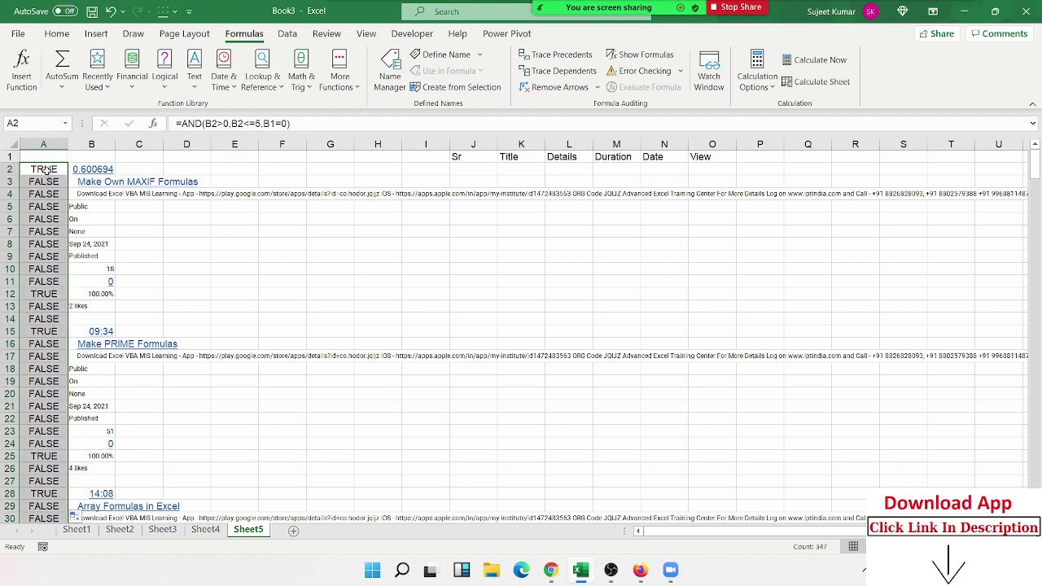
pyautogui.click(46, 170)
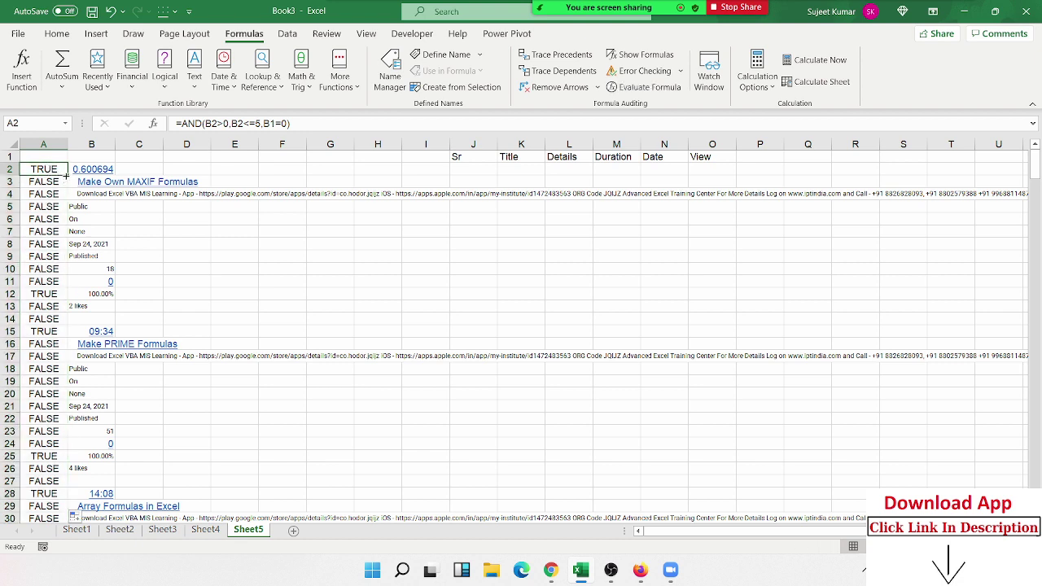
pyautogui.doubleClick(66, 175)
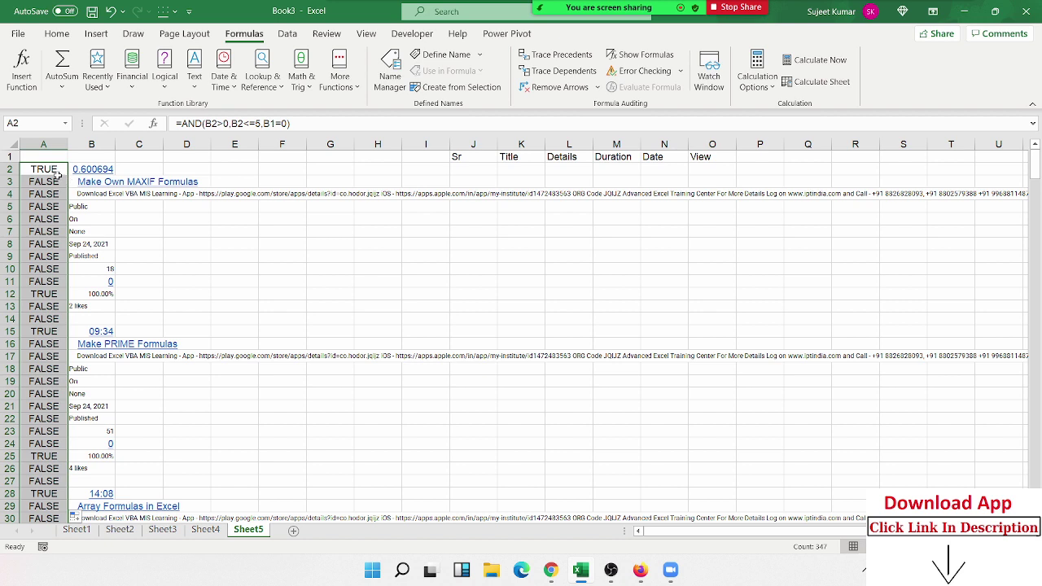
pyautogui.click(51, 168)
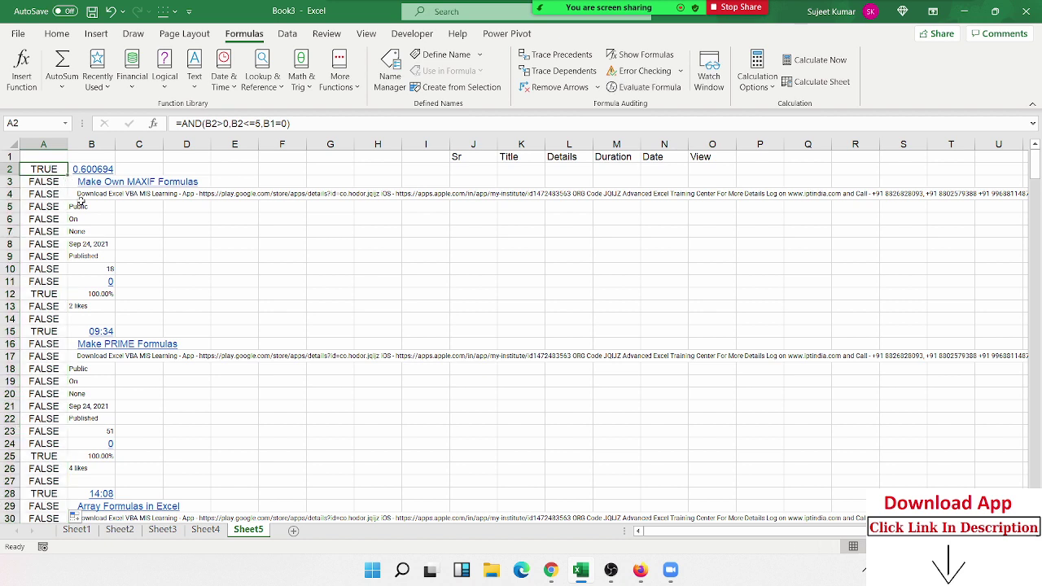
pyautogui.press('Down')
pyautogui.press('Down')
pyautogui.press('Down')
pyautogui.press('Down')
pyautogui.press('Down')
pyautogui.press('Down')
pyautogui.press('Down')
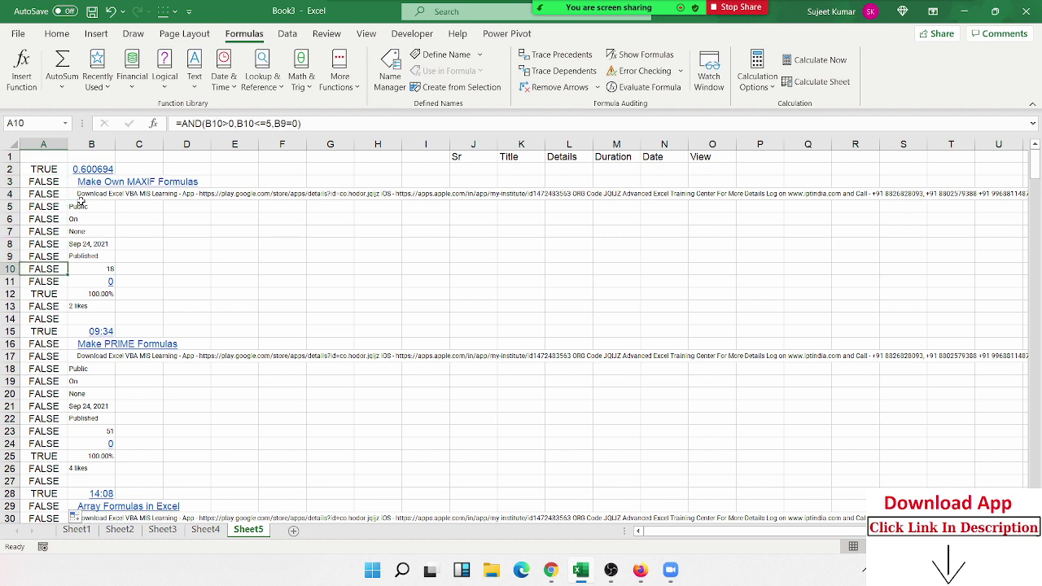
pyautogui.press('Down')
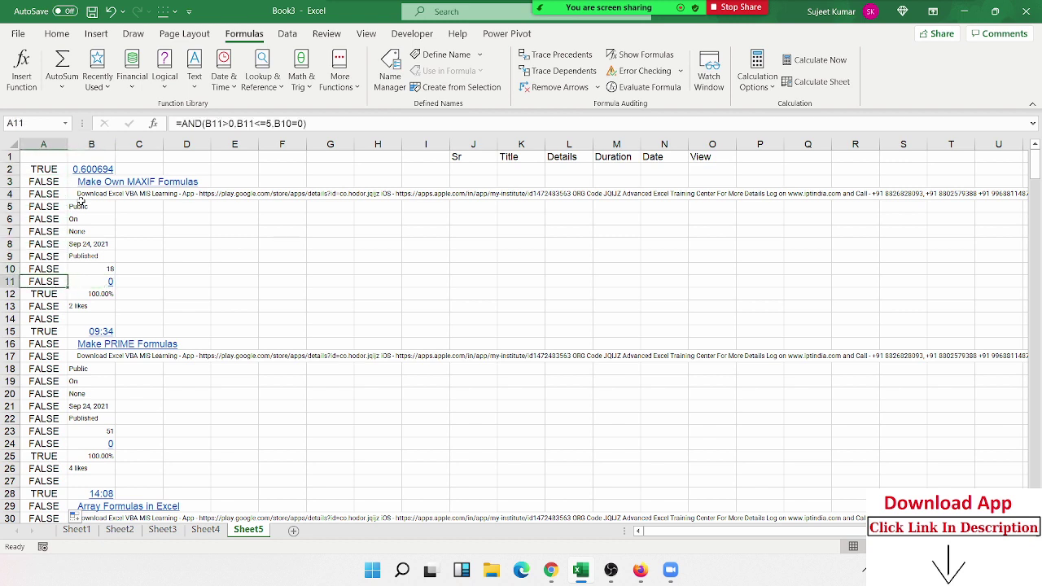
# Step: In A2's flag formula, delete the B1=0 condition and start a LEN() call in its place
pyautogui.press('Right')
pyautogui.press('Right')
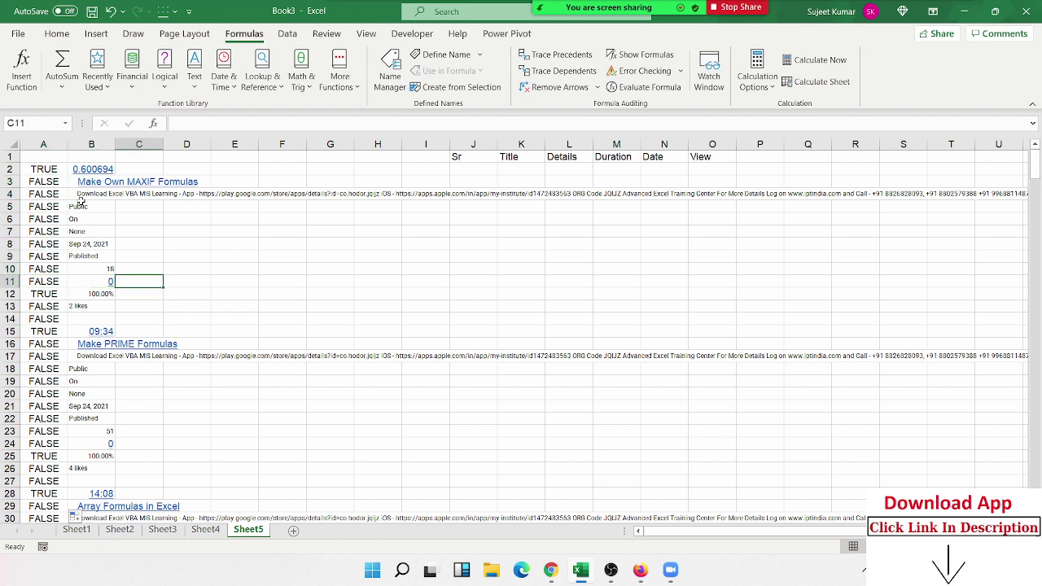
pyautogui.press('Left')
pyautogui.press('Left')
pyautogui.hotkey('ctrl', 'Up')
pyautogui.press('Down')
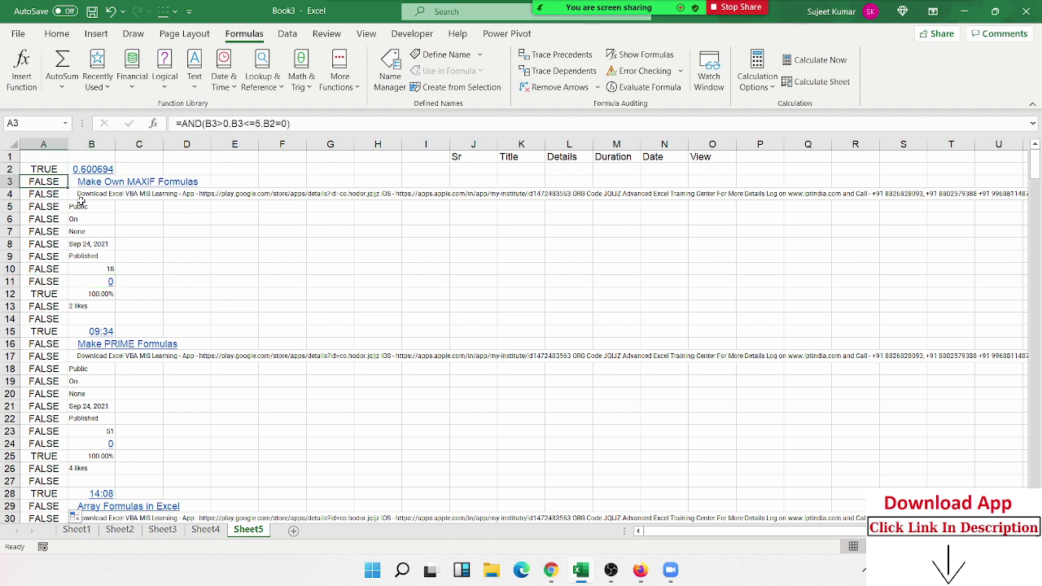
pyautogui.press('Up')
pyautogui.press('F2')
pyautogui.press('Left')
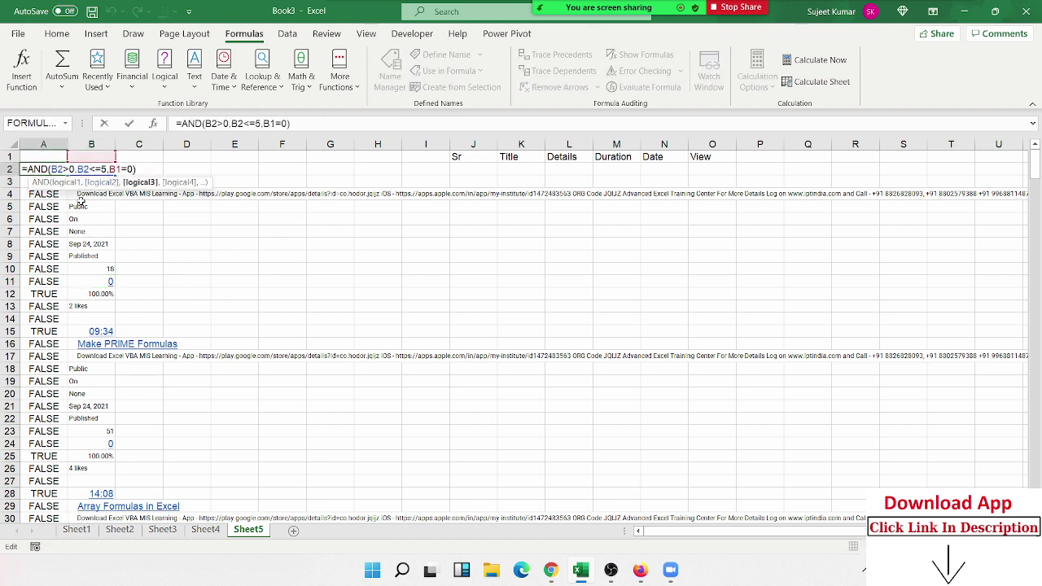
pyautogui.press('BackSpace')
pyautogui.press('BackSpace')
pyautogui.press('BackSpace')
pyautogui.press('BackSpace')
pyautogui.write('l')
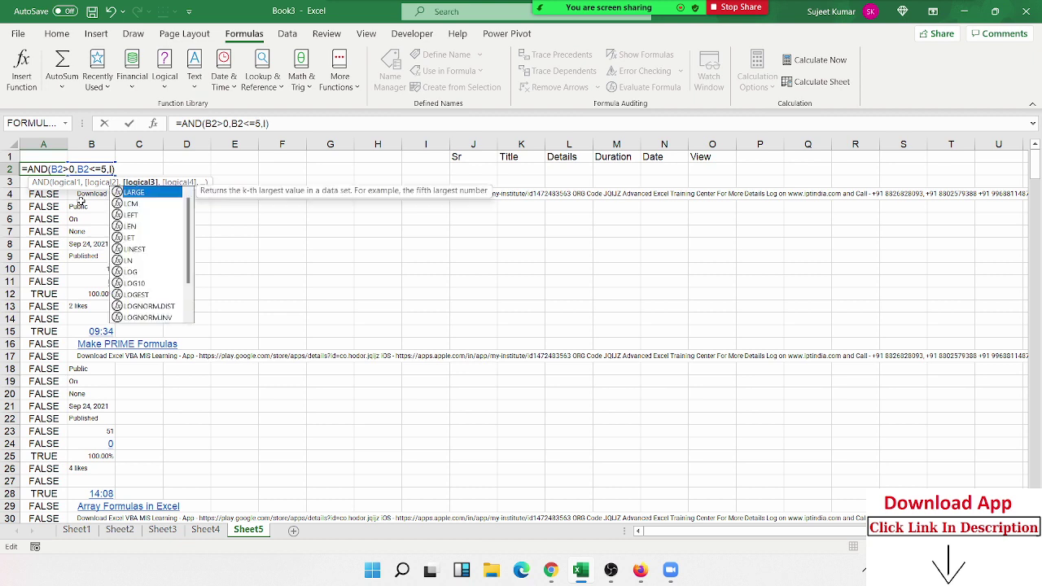
pyautogui.write('en')
pyautogui.press('Tab')
pyautogui.write(')')
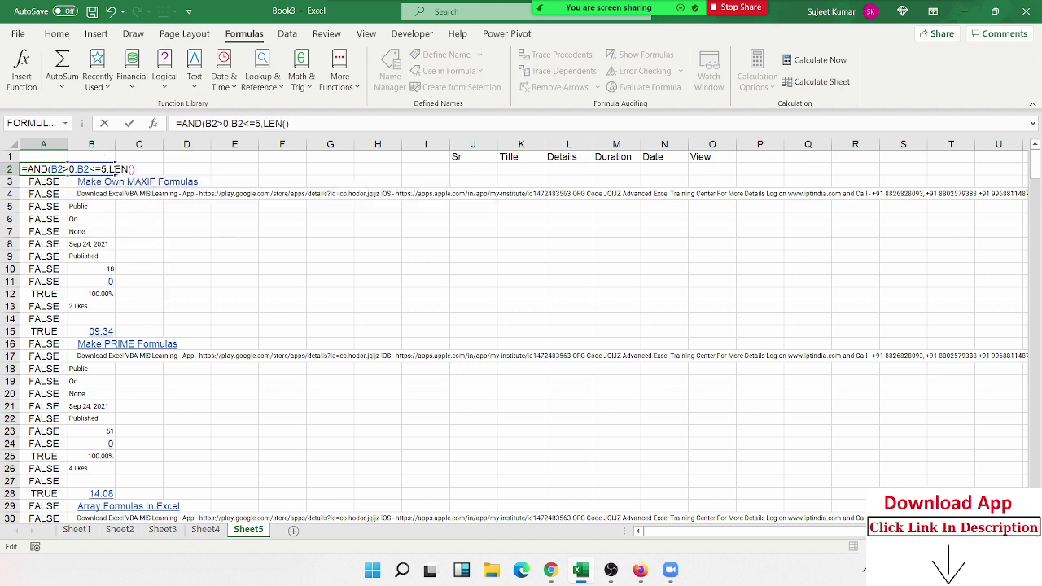
# Step: Finish A2's check as =AND(B2>0,B2<=5,LEN(B1)=0)
pyautogui.click(97, 155)
pyautogui.write(')=')
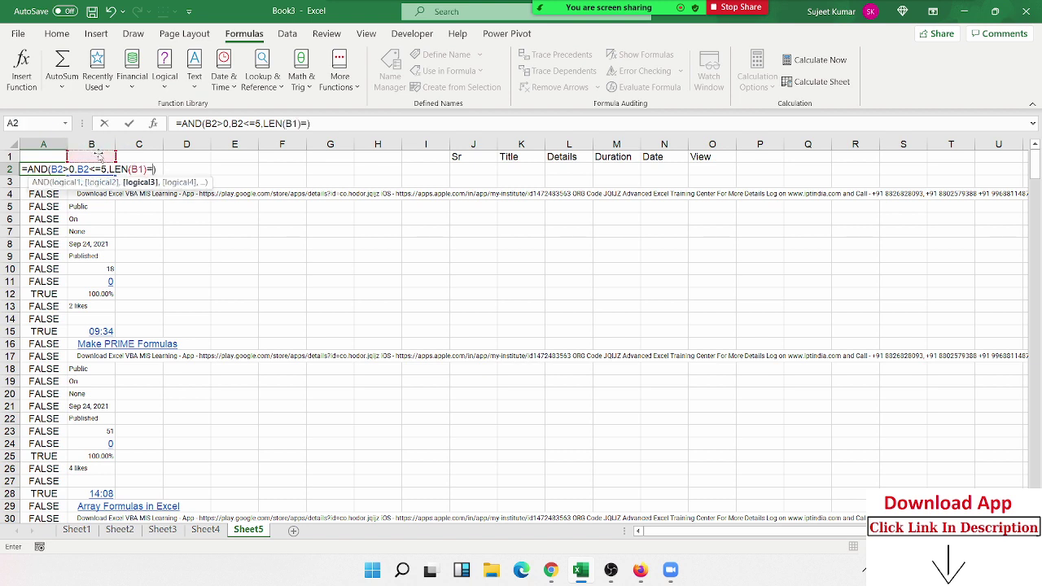
pyautogui.write('0')
pyautogui.press('Return')
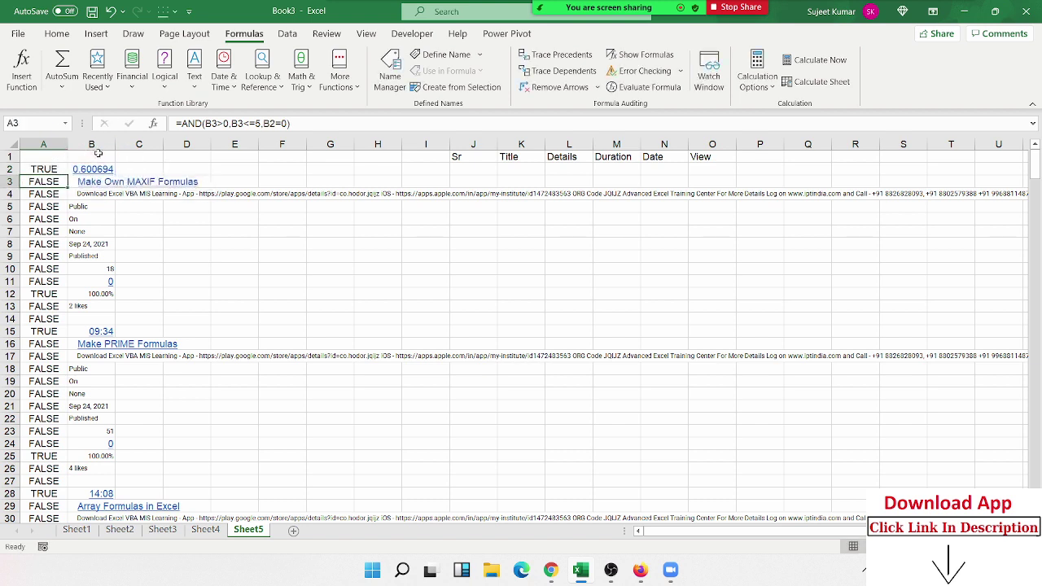
# Step: Test =LEN(B11) in C11, clear it, then review A2's formula and the empty B1
pyautogui.click(152, 280)
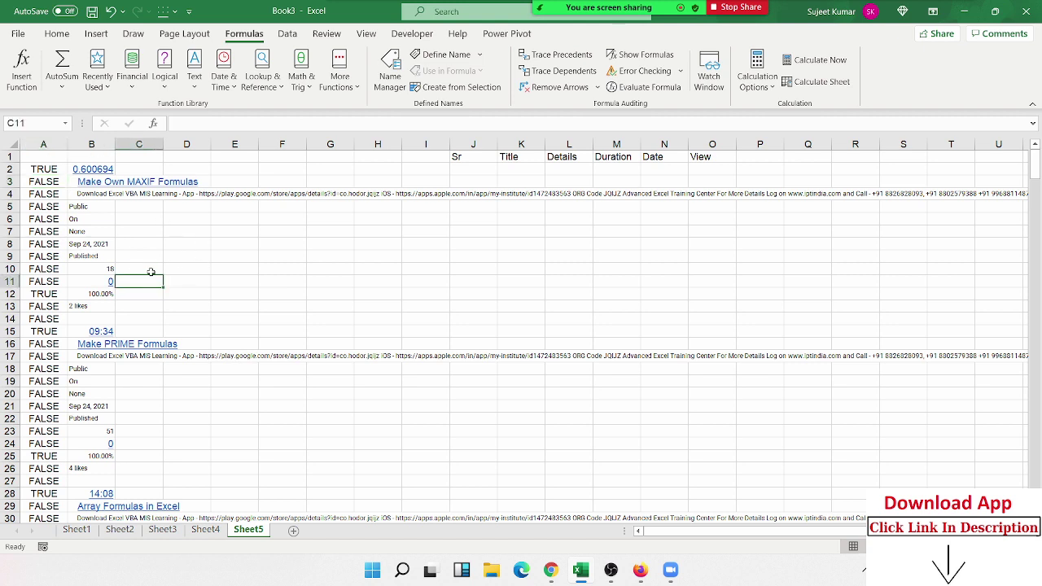
pyautogui.write('=le')
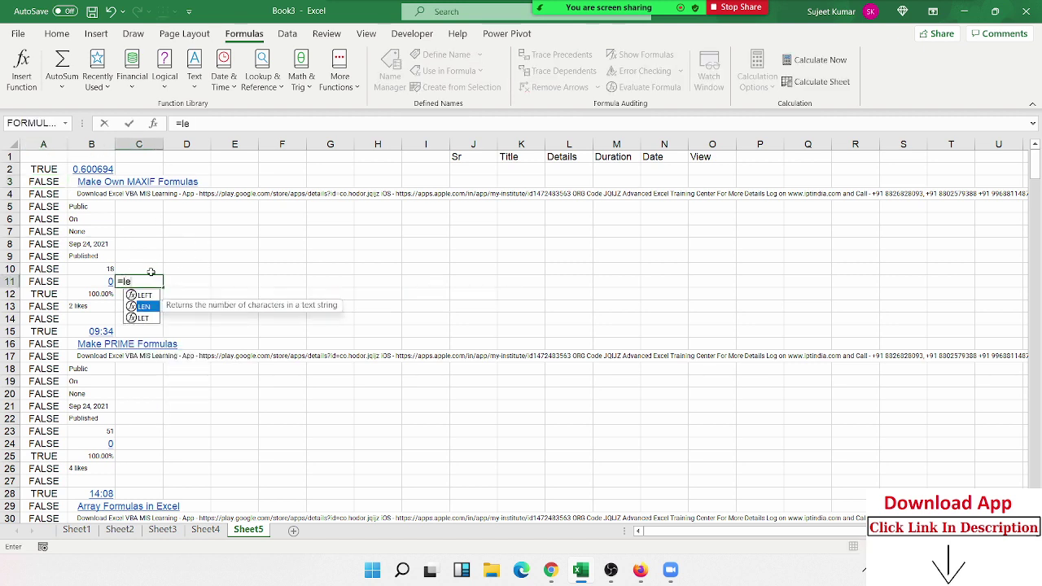
pyautogui.press('Tab')
pyautogui.press('Left')
pyautogui.press('Return')
pyautogui.press('Up')
pyautogui.press('Delete')
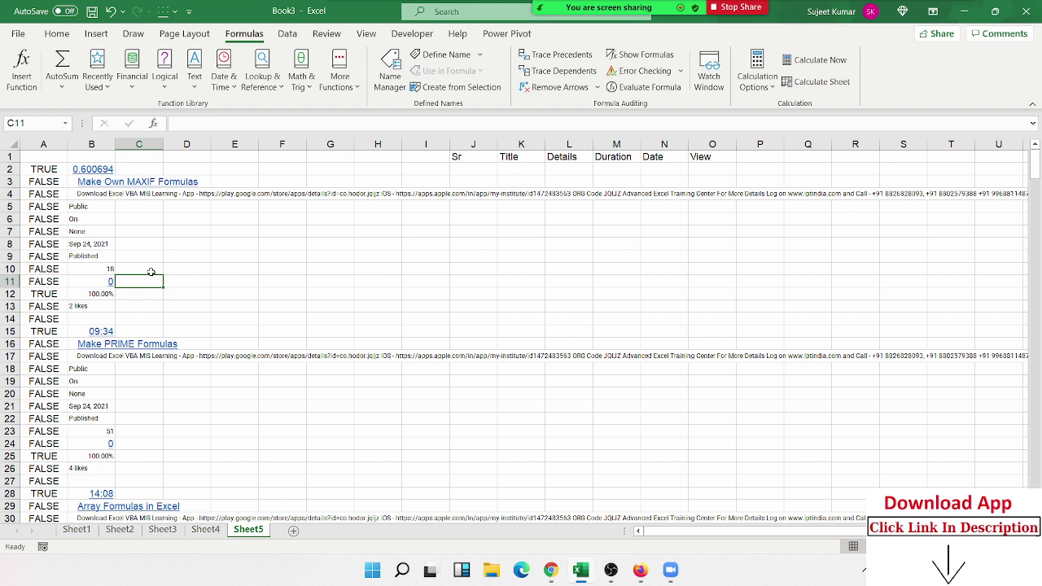
pyautogui.click(39, 170)
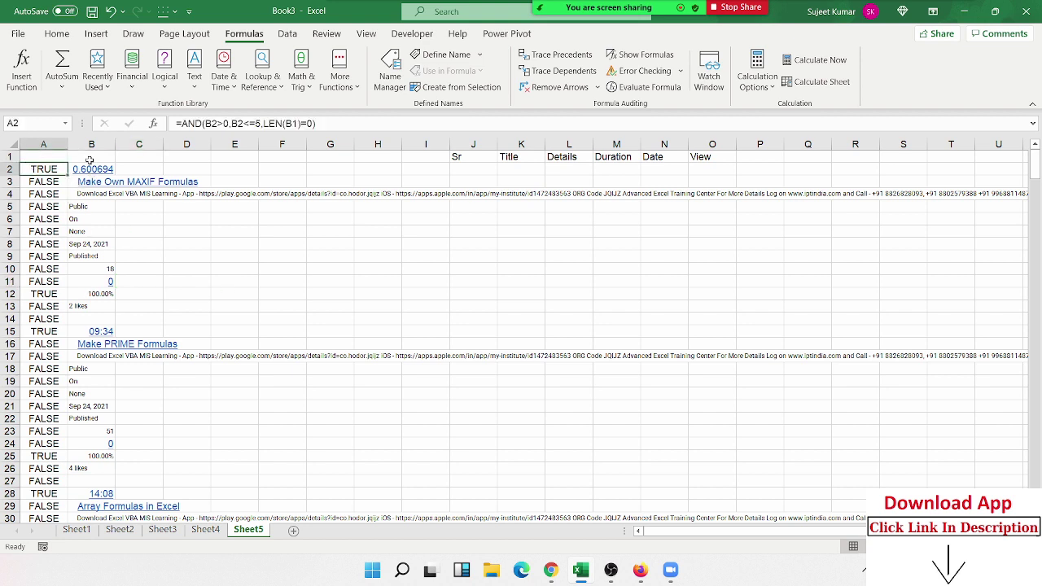
pyautogui.click(90, 160)
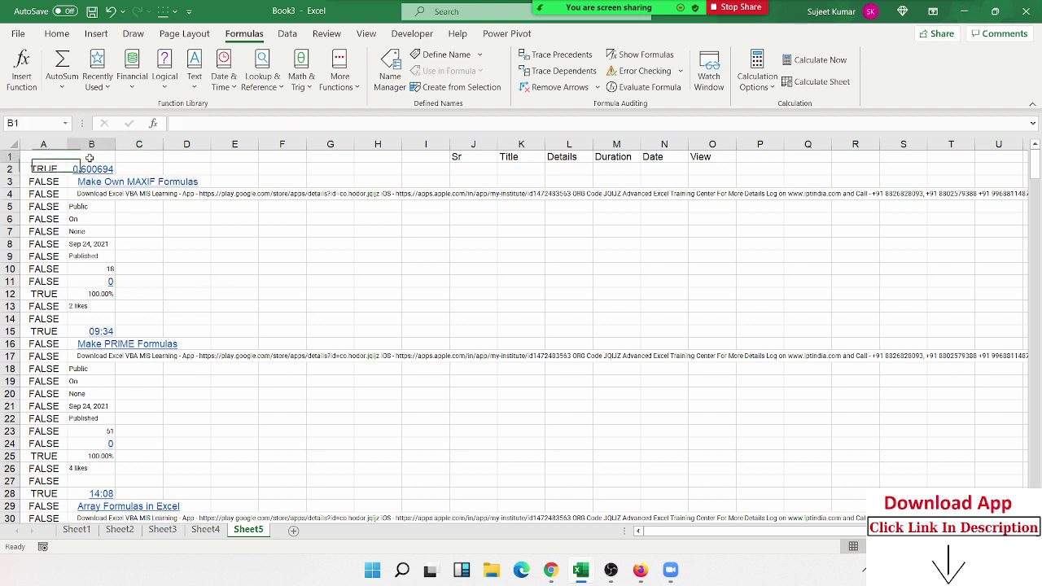
pyautogui.click(304, 259)
pyautogui.write('0')
pyautogui.press('Tab')
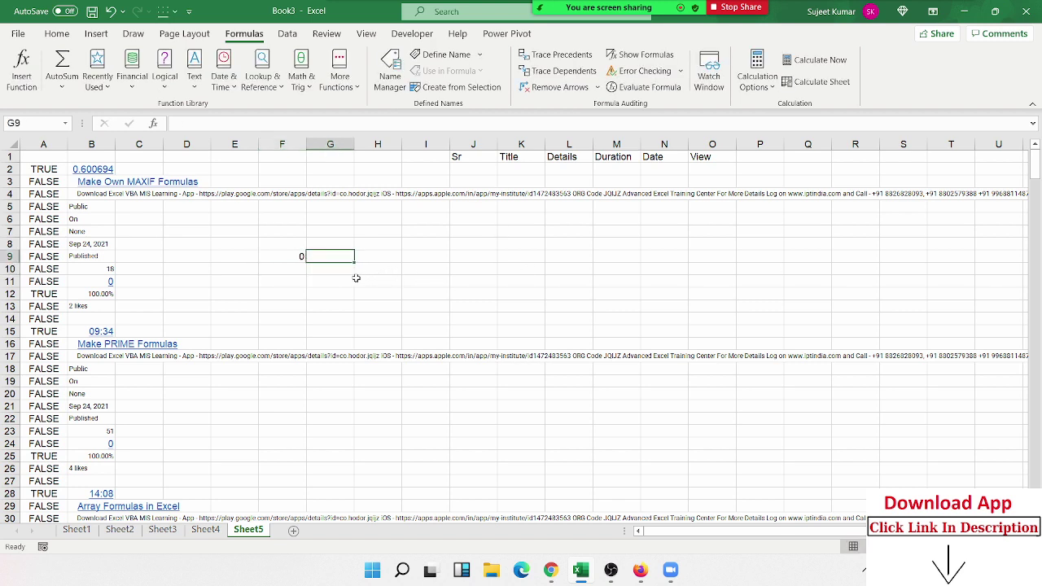
pyautogui.click(315, 270)
pyautogui.write('=')
pyautogui.press('Up')
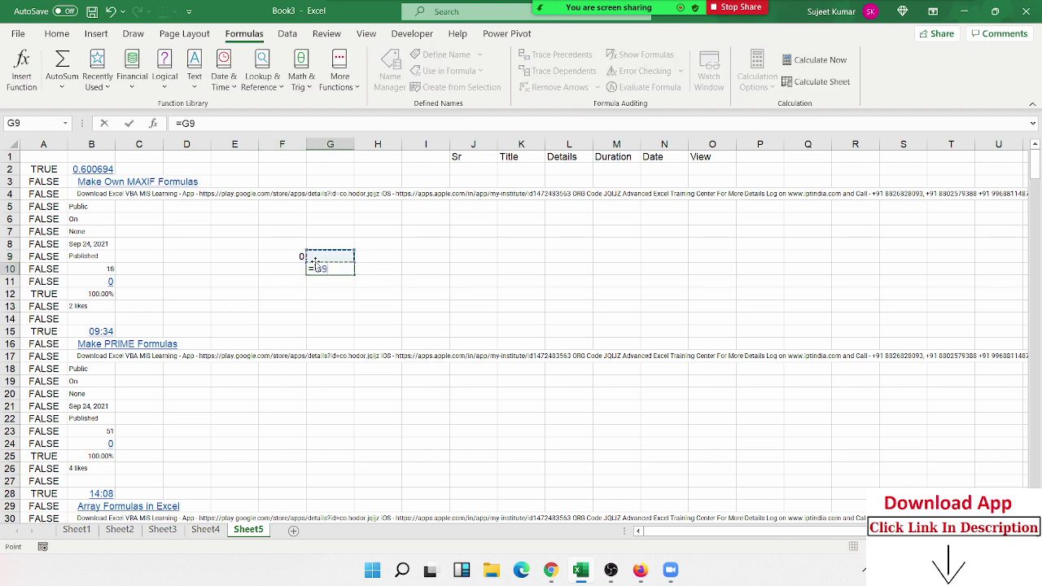
pyautogui.press('Left')
pyautogui.write('=')
pyautogui.press('Up')
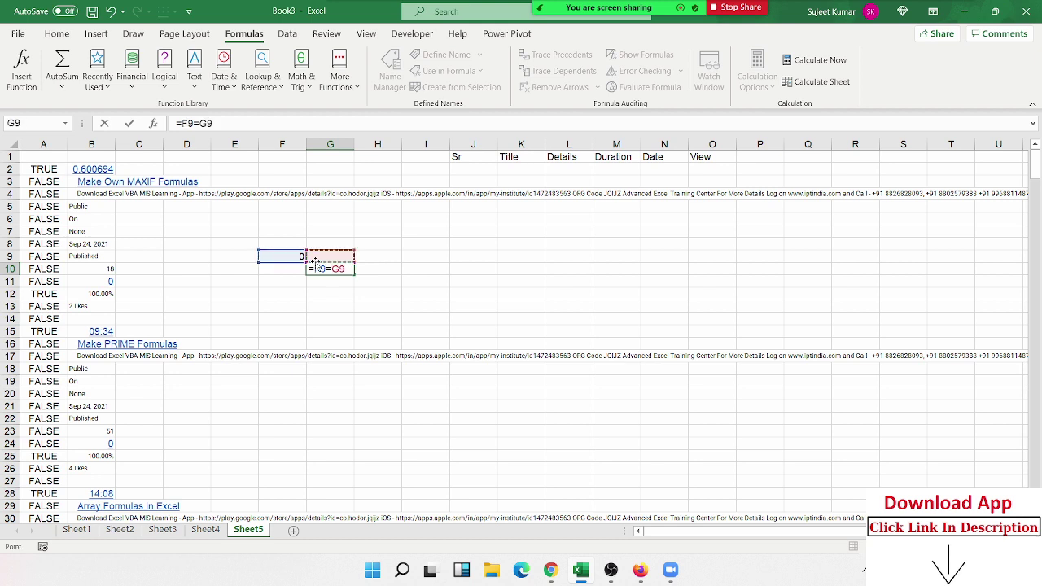
pyautogui.press('Return')
pyautogui.press('Up')
pyautogui.hotkey('shift', 'Left')
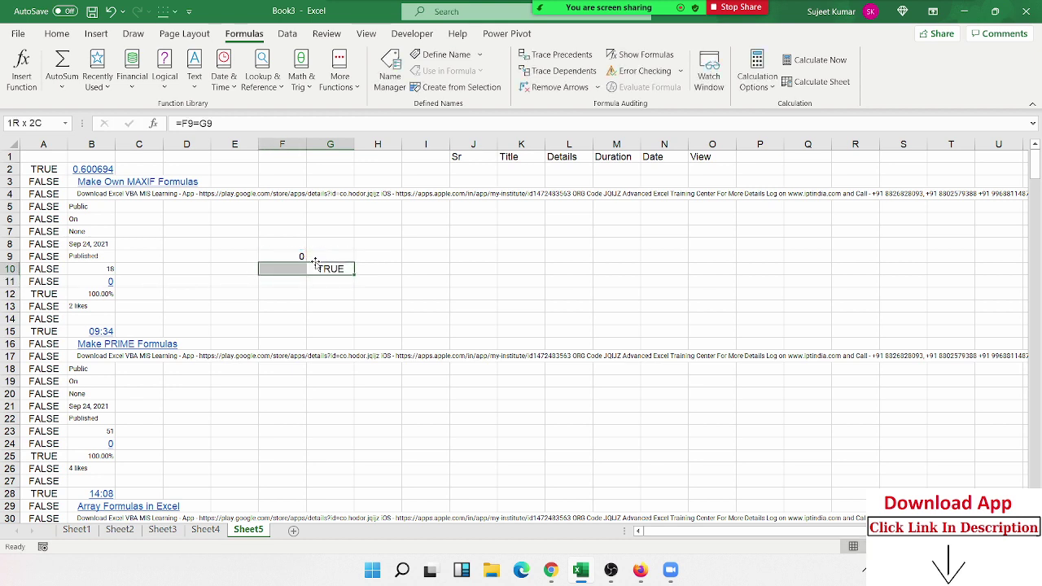
pyautogui.hotkey('shift', 'Up')
pyautogui.press('Delete')
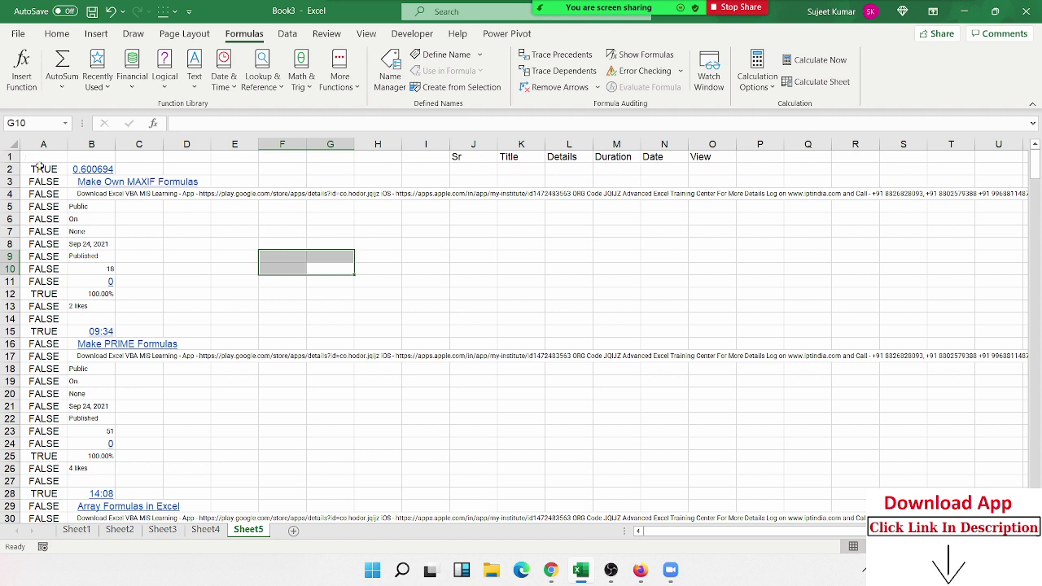
pyautogui.click(40, 167)
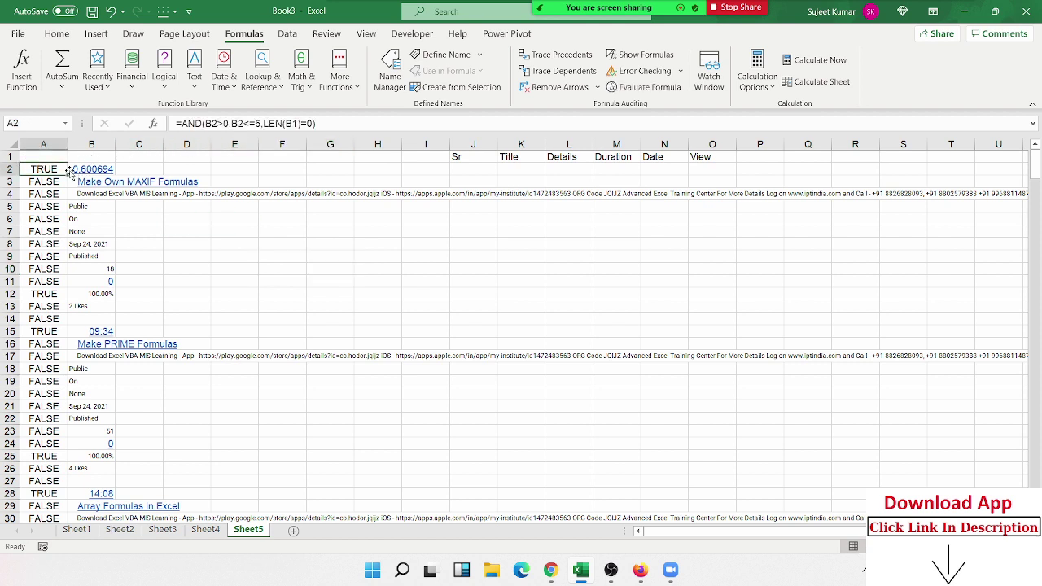
# Step: Replace LEN(B1)=0 with ISBLANK(B1), making A2 =AND(B2>0,B2<=5,ISBLANK(B1))
pyautogui.click(315, 123)
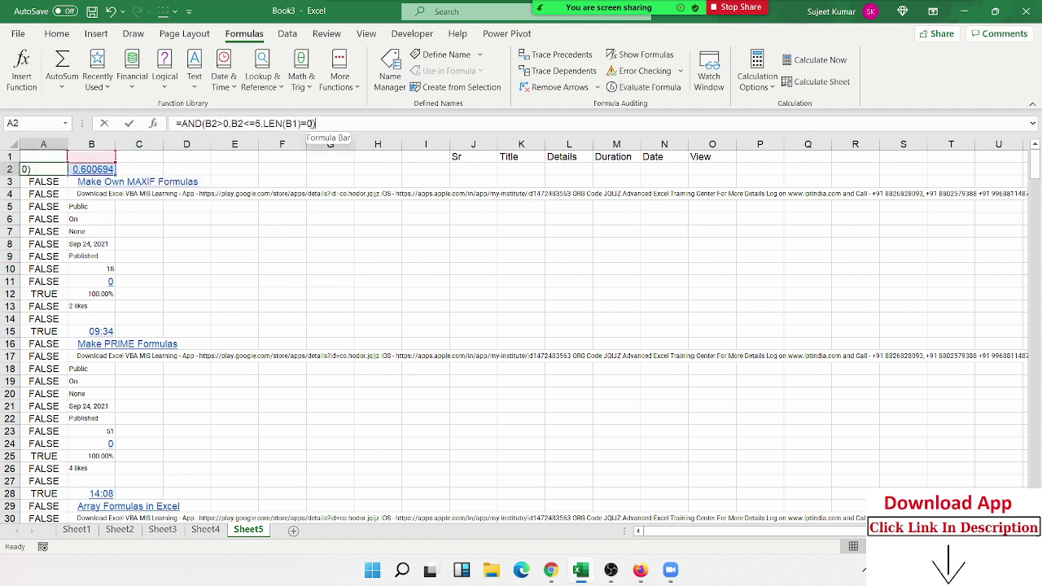
pyautogui.press('BackSpace')
pyautogui.press('BackSpace')
pyautogui.press('BackSpace')
pyautogui.press('BackSpace')
pyautogui.press('BackSpace')
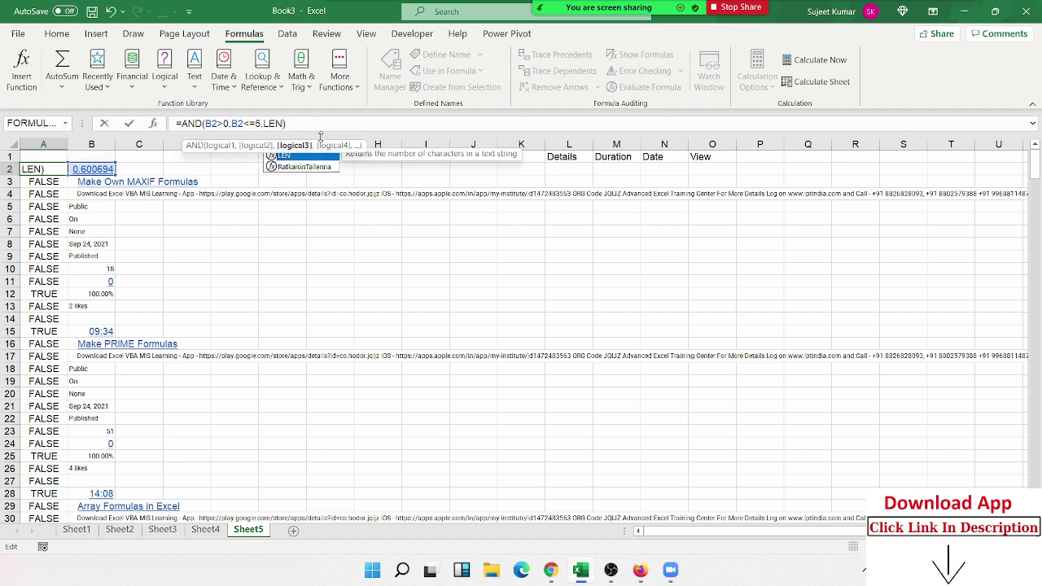
pyautogui.press('BackSpace')
pyautogui.press('BackSpace')
pyautogui.press('BackSpace')
pyautogui.write('is')
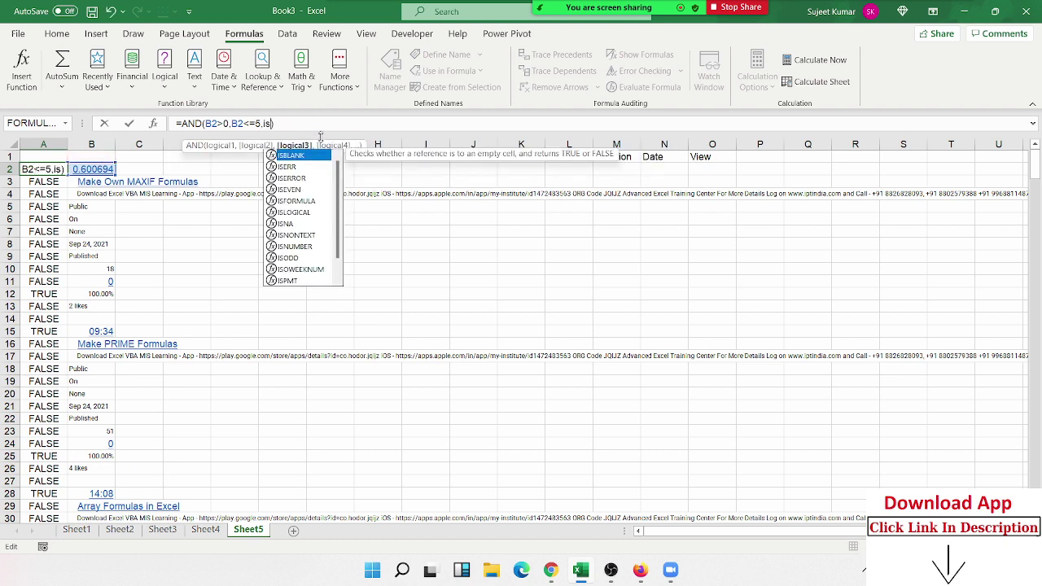
pyautogui.press('Tab')
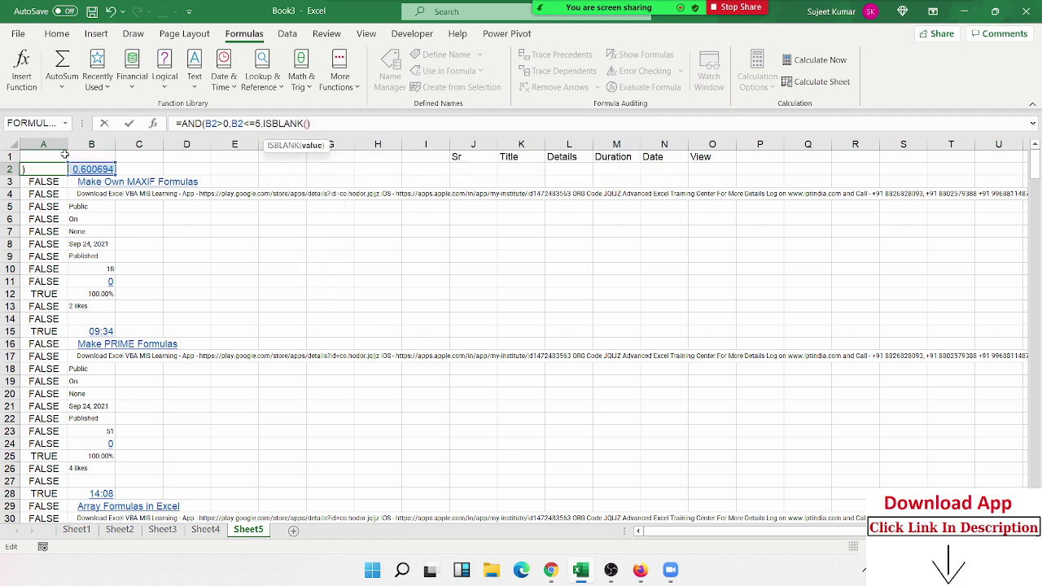
pyautogui.click(73, 155)
pyautogui.write(')')
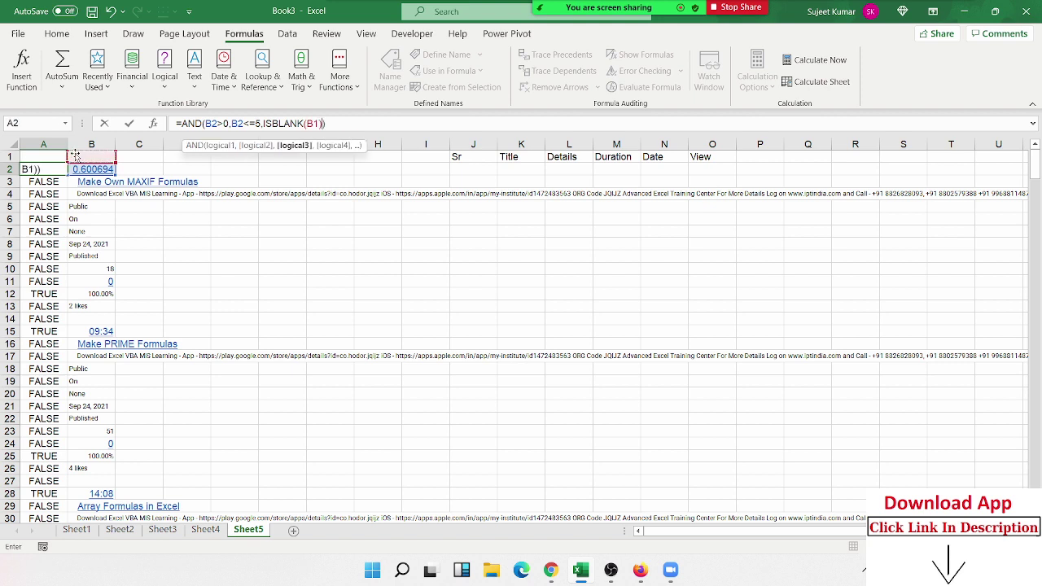
pyautogui.hotkey('ctrl', 'Return')
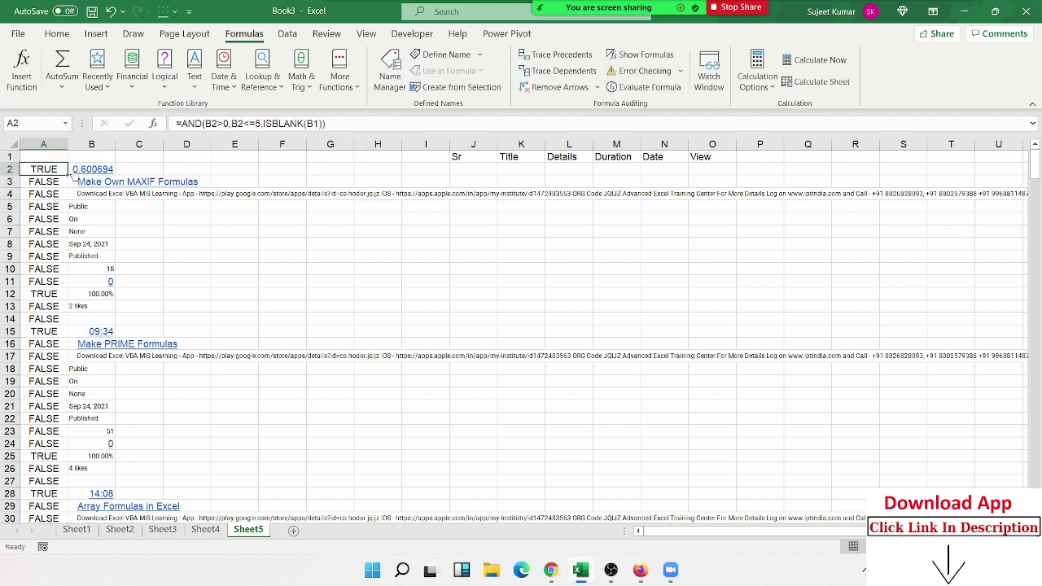
# Step: Fill the A2 check down column A to row 348 and scan the TRUE/FALSE results
pyautogui.doubleClick(69, 174)
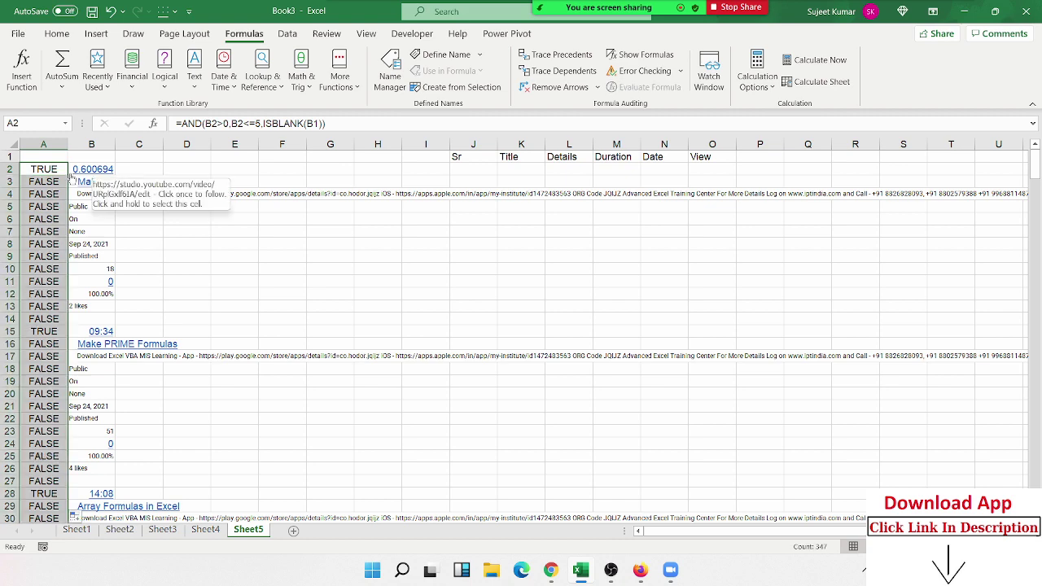
pyautogui.scroll(-4, 104, 419)
pyautogui.scroll(-5, 104, 419)
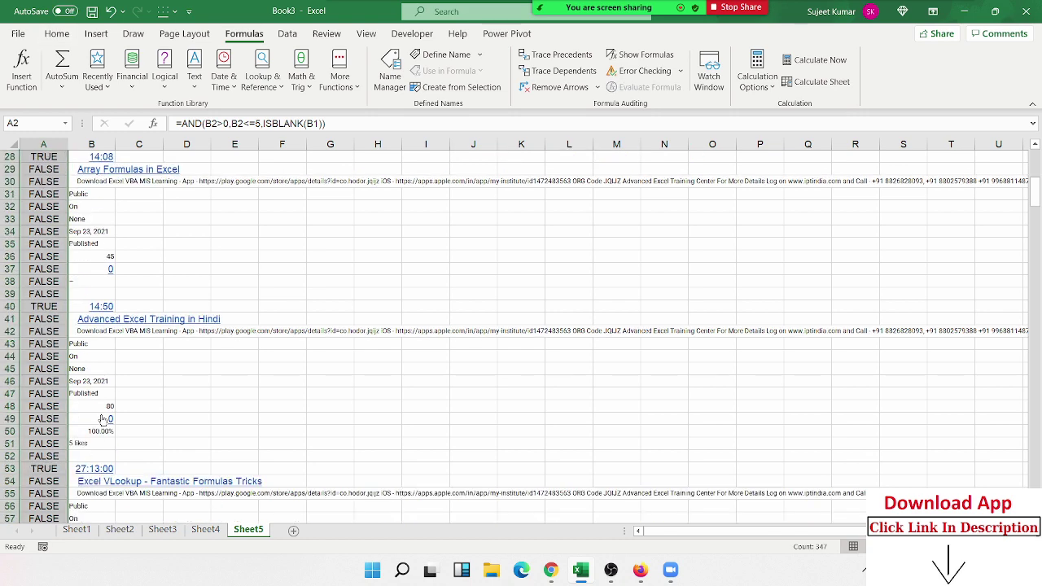
pyautogui.scroll(7, 103, 416)
pyautogui.scroll(2, 103, 415)
# Step: Make A2 =IF(AND(B2>0,B2<=5,ISBLANK(B1)),MAX($A$1:A1)+1,"")
pyautogui.click(27, 169)
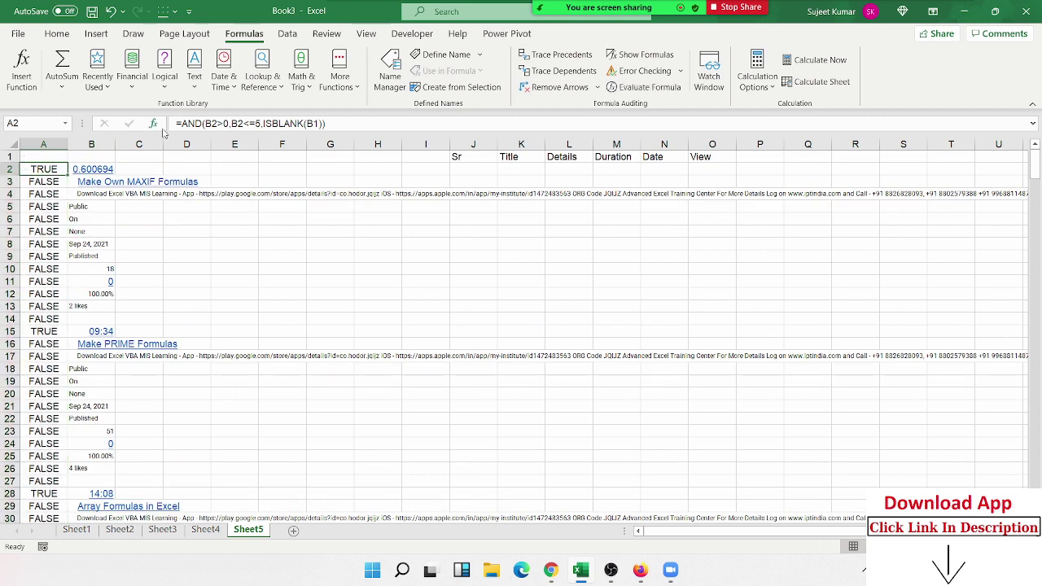
pyautogui.click(181, 123)
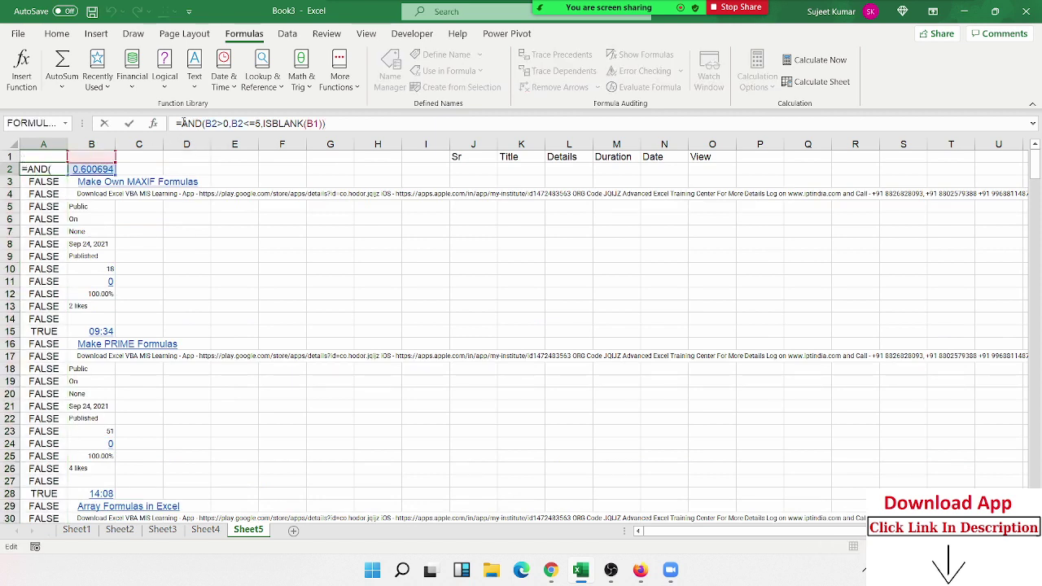
pyautogui.write('If')
pyautogui.press('Tab')
pyautogui.click(362, 122)
pyautogui.write(')')
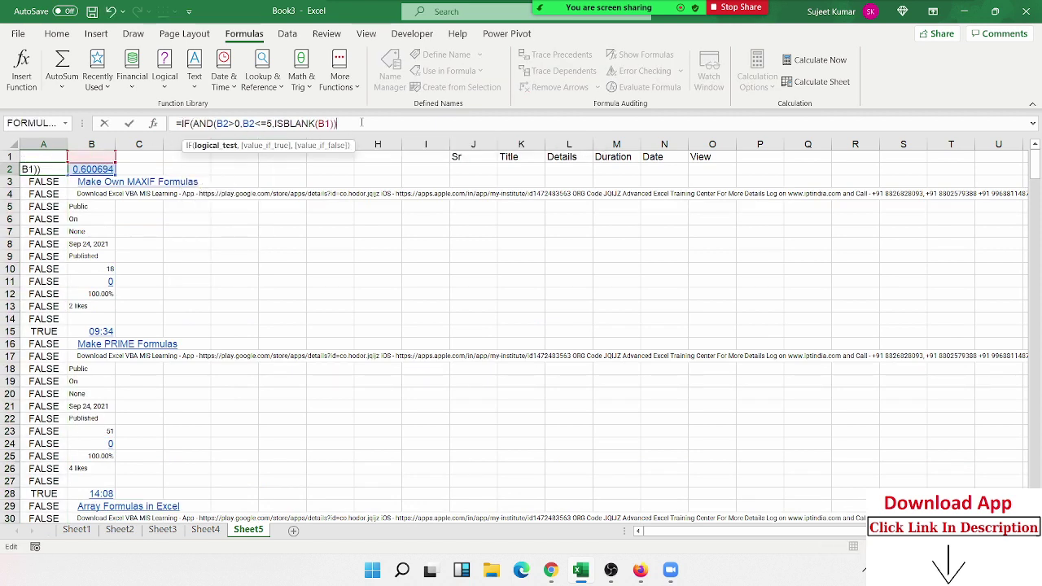
pyautogui.write(',m')
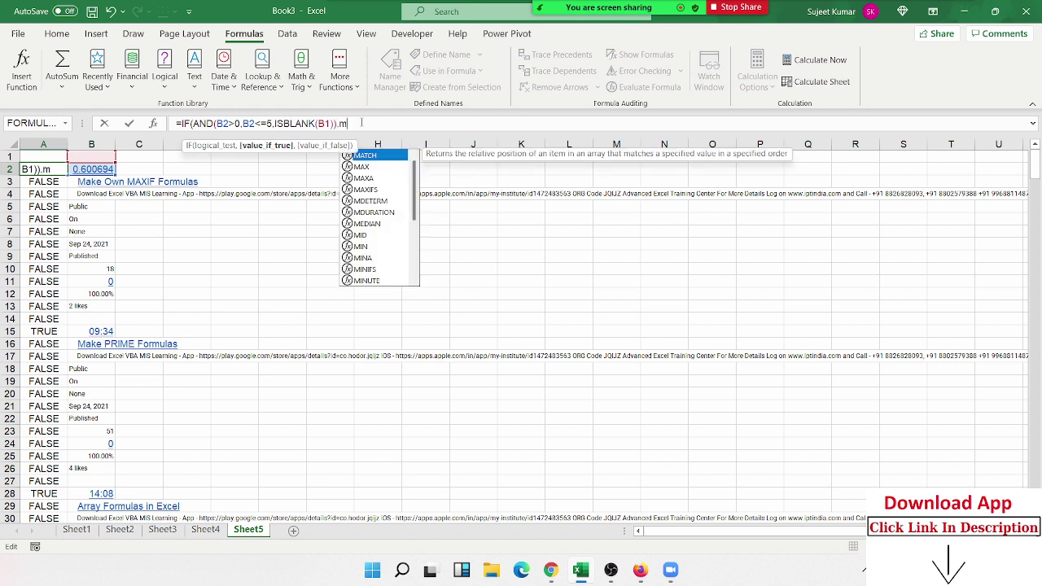
pyautogui.write('ax')
pyautogui.press('Tab')
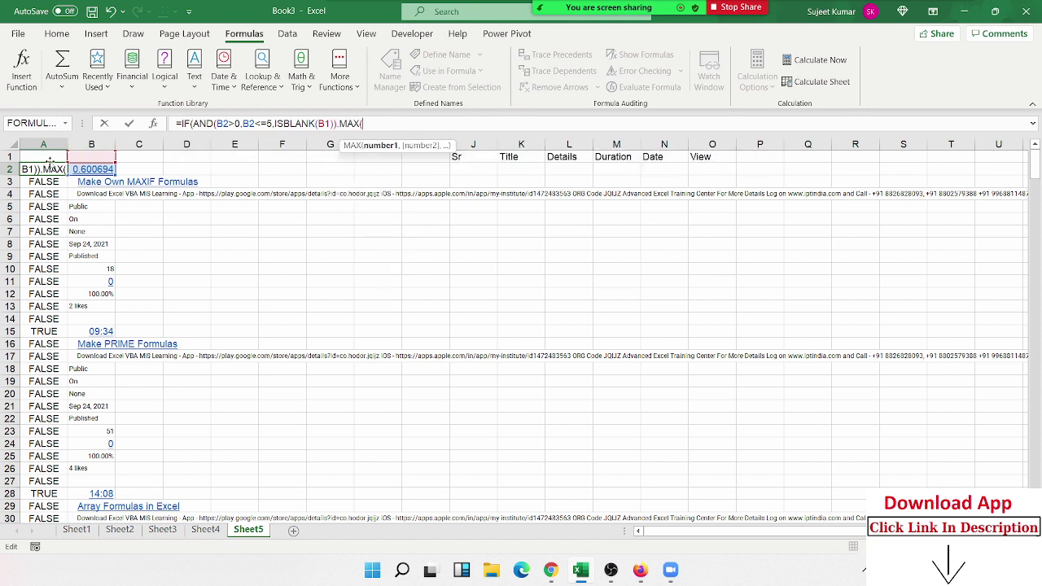
pyautogui.click(43, 156)
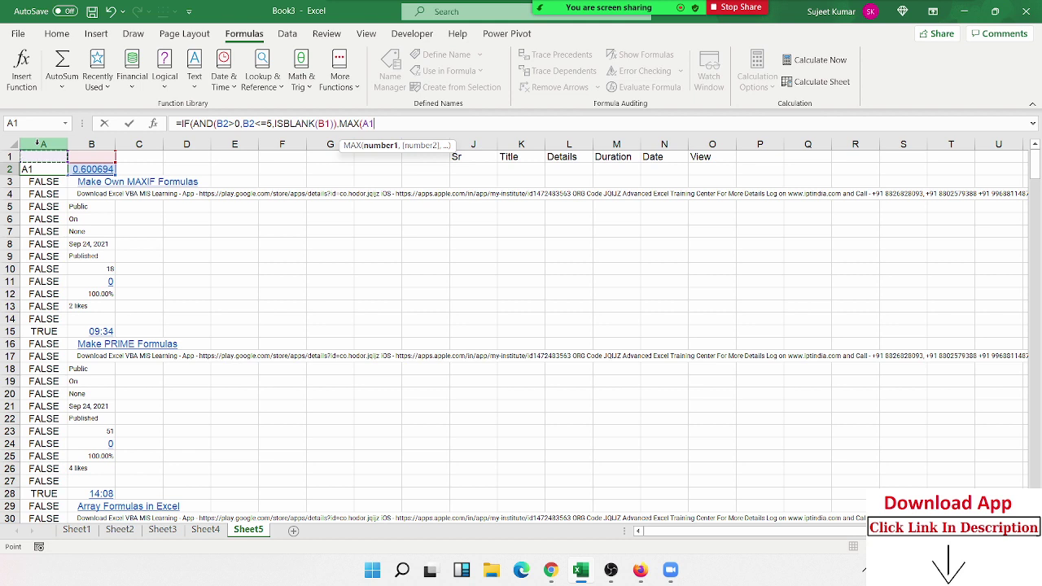
pyautogui.press('F8')
pyautogui.write(':A1)+1')
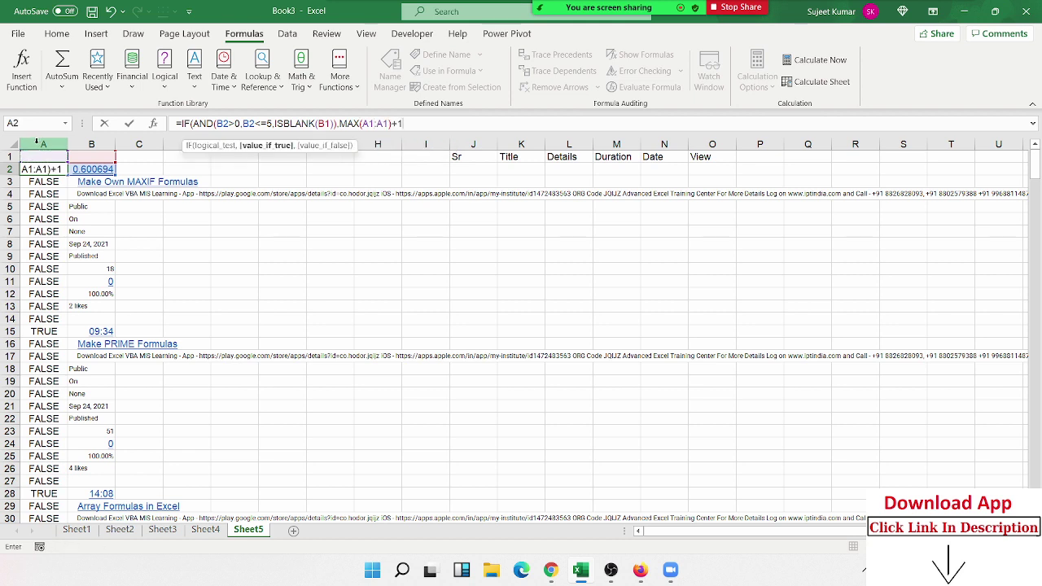
pyautogui.write(',""')
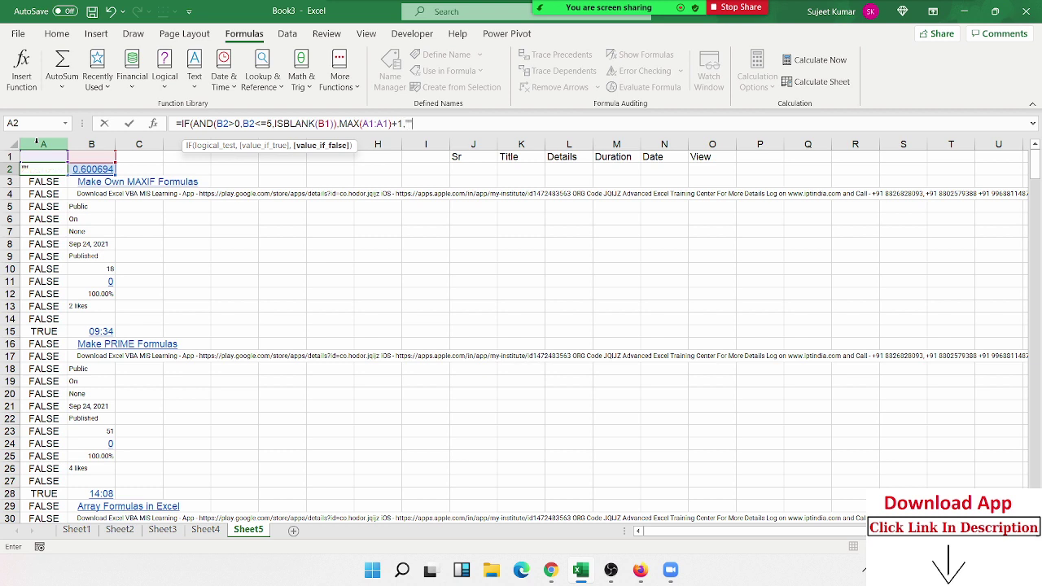
pyautogui.click(371, 124)
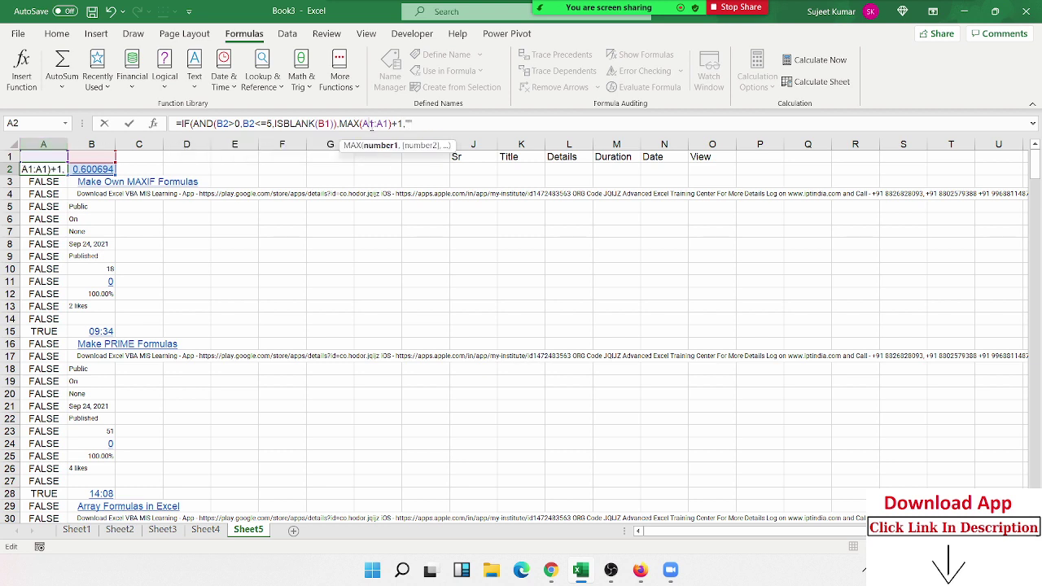
pyautogui.press('F4')
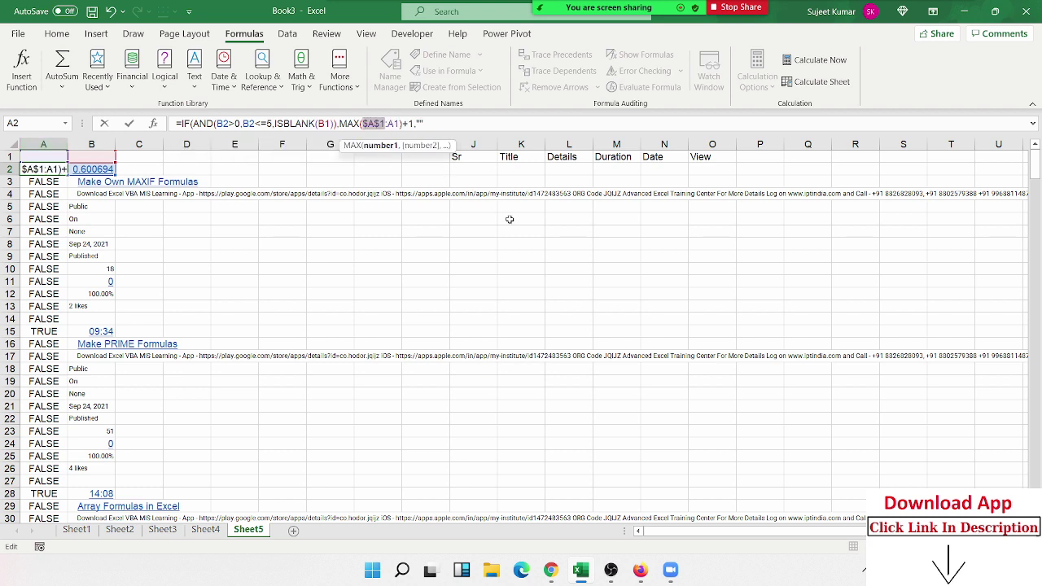
pyautogui.press('Return')
pyautogui.press('Return')
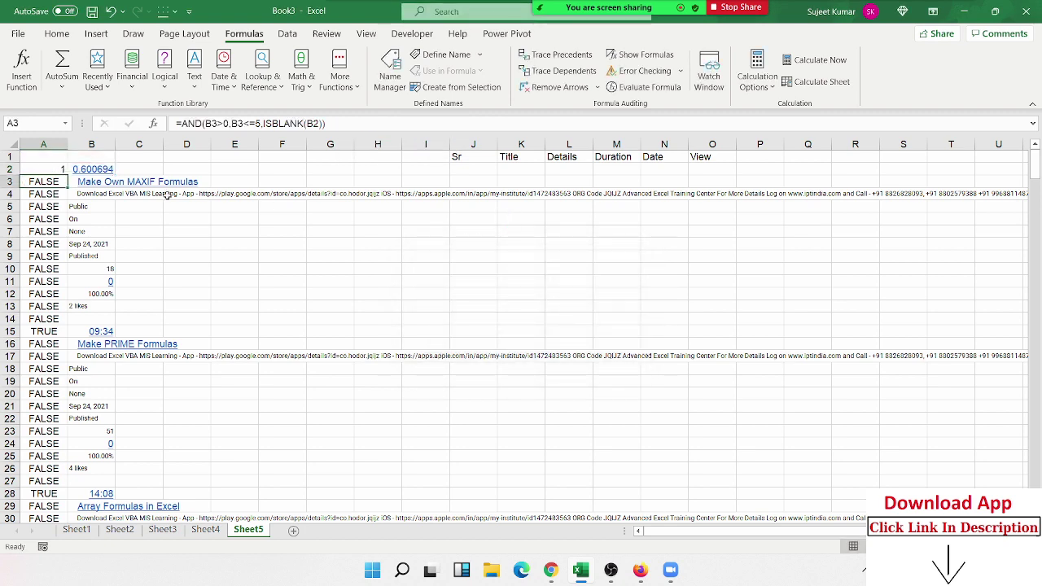
# Step: Copy the serial-number formula down column A and review the 1, 2, 3 numbering
pyautogui.click(59, 170)
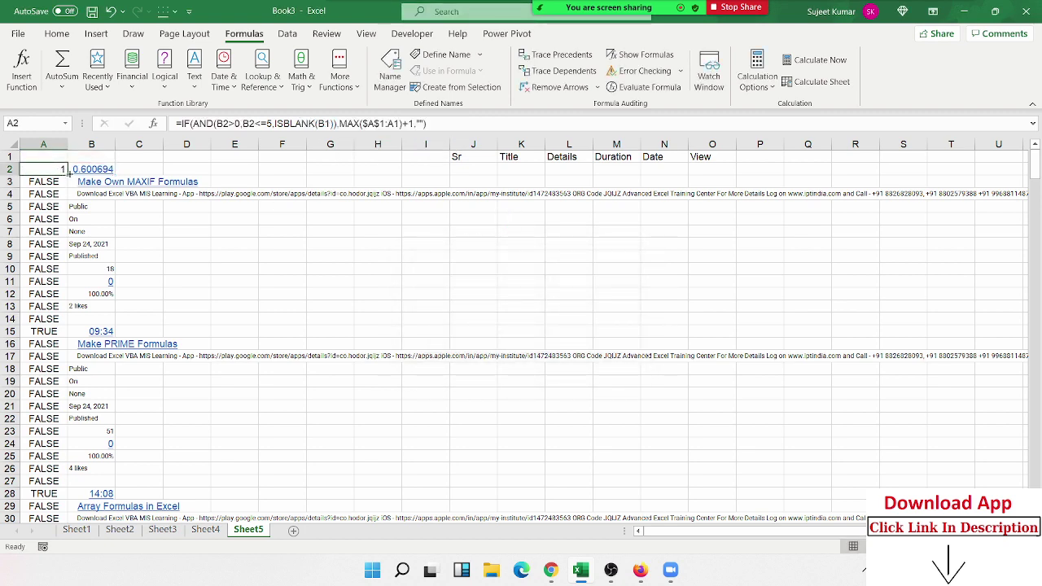
pyautogui.doubleClick(69, 171)
pyautogui.scroll(-4, 92, 385)
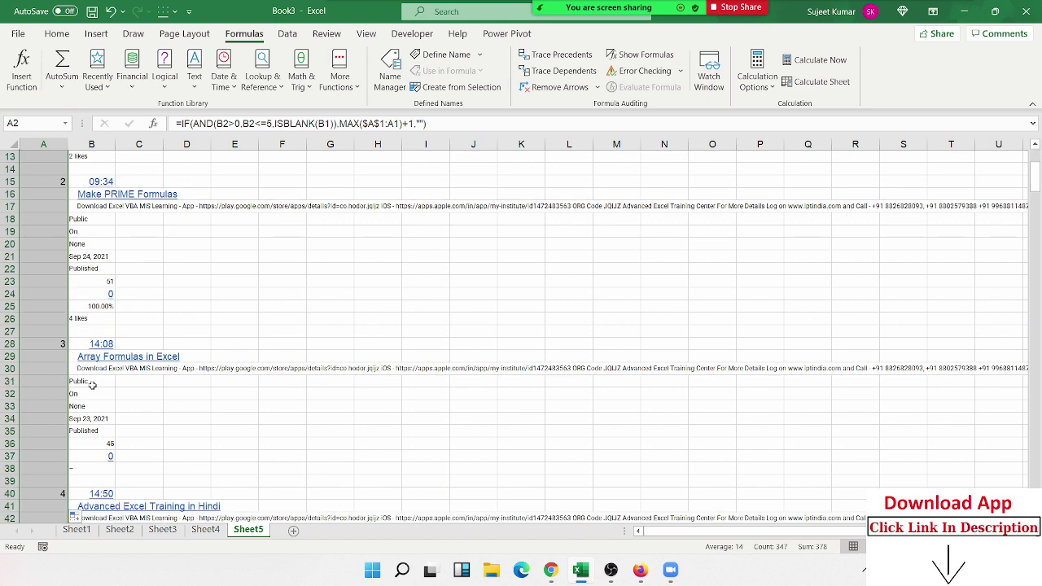
pyautogui.scroll(-9, 63, 354)
pyautogui.scroll(-4, 59, 364)
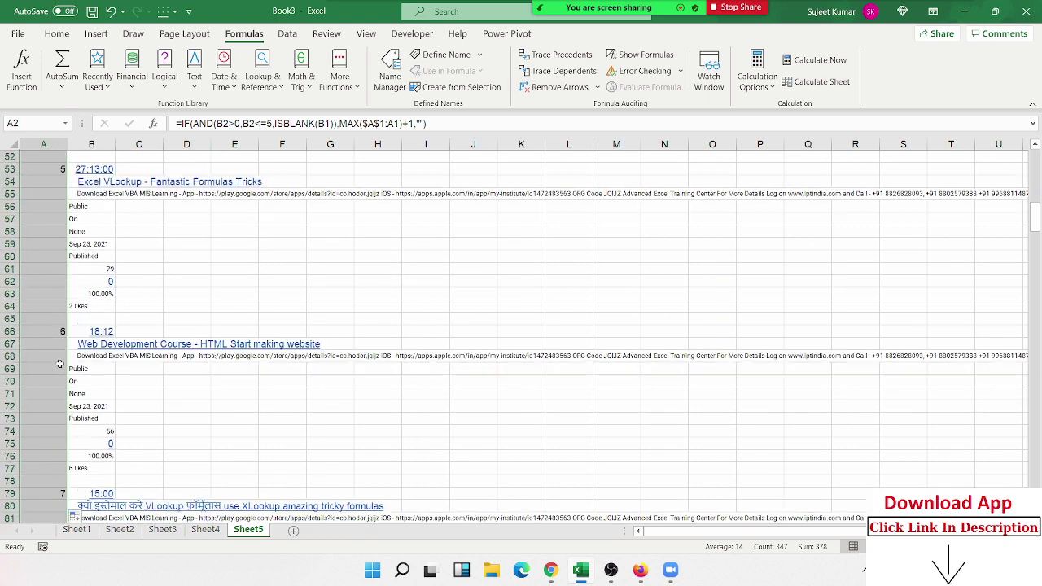
pyautogui.scroll(-4, 59, 364)
pyautogui.scroll(-9, 61, 364)
pyautogui.scroll(-5, 61, 363)
pyautogui.scroll(-7, 62, 435)
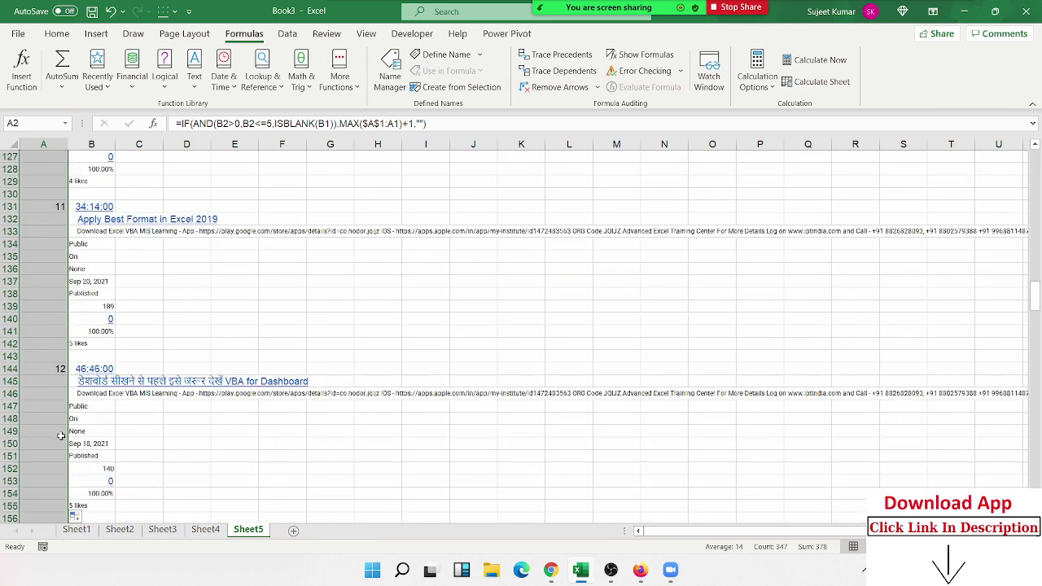
pyautogui.scroll(-5, 61, 436)
pyautogui.scroll(-5, 63, 443)
pyautogui.scroll(-5, 84, 387)
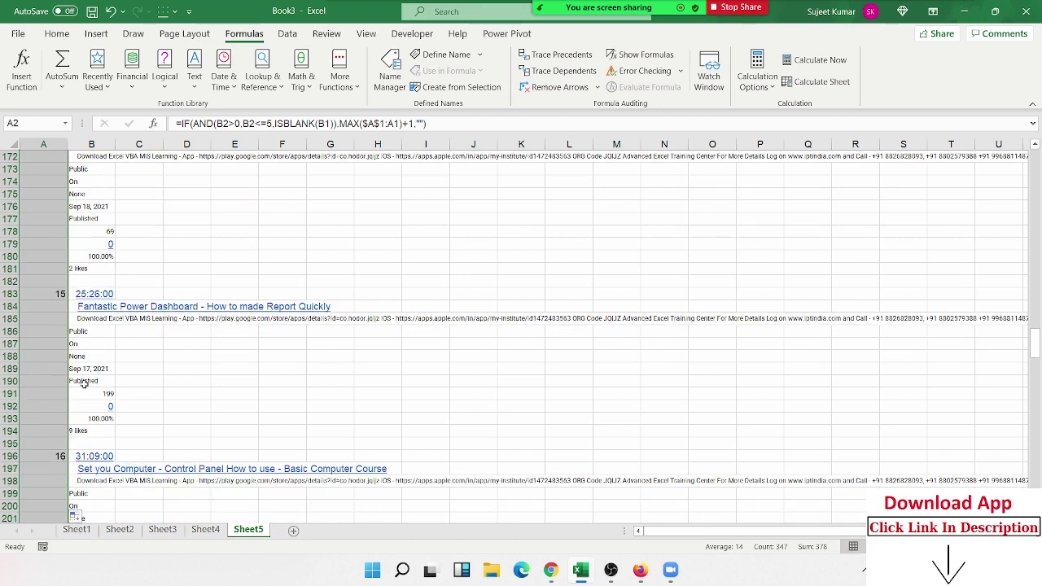
pyautogui.scroll(20, 84, 384)
pyautogui.scroll(8, 84, 384)
pyautogui.press('Up')
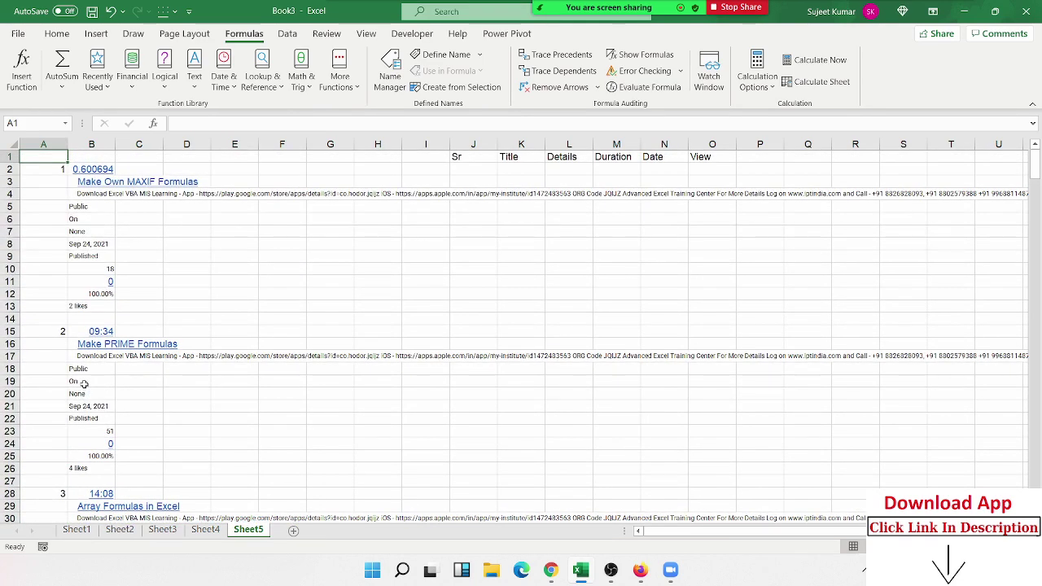
# Step: Enter 1 as the first Sr value in J2
pyautogui.press('Right')
pyautogui.press('Right')
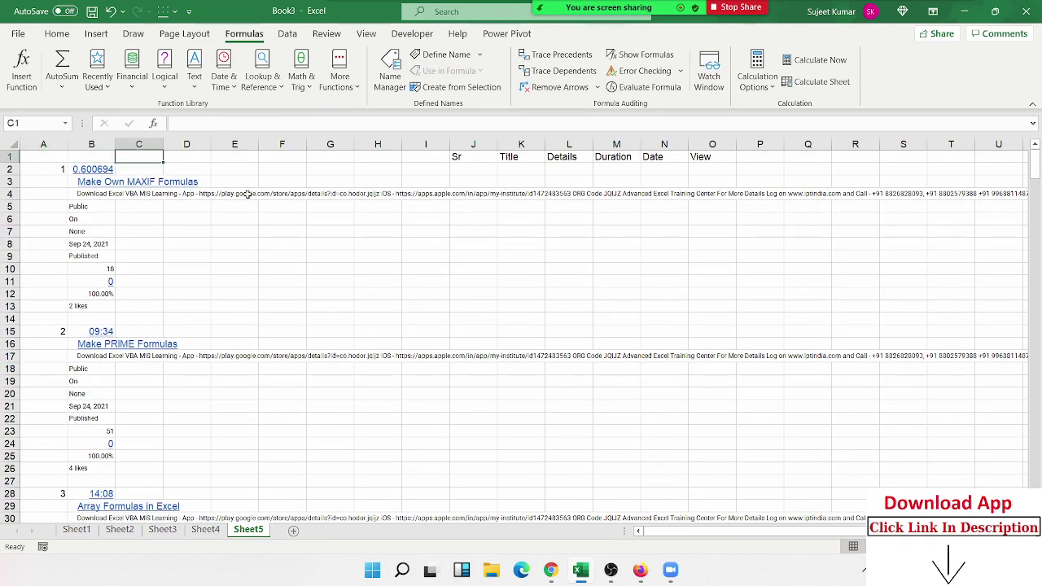
pyautogui.click(482, 171)
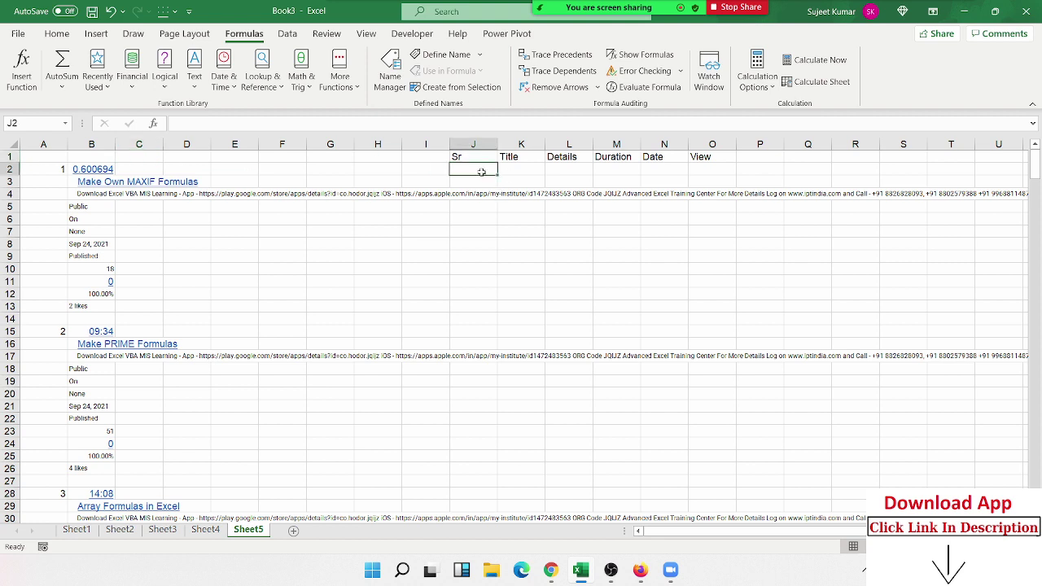
pyautogui.write('1')
pyautogui.press('Return')
# Step: Enter =IF(J2+1>MAX(A:A),"",J2+1) in J3
pyautogui.write('=')
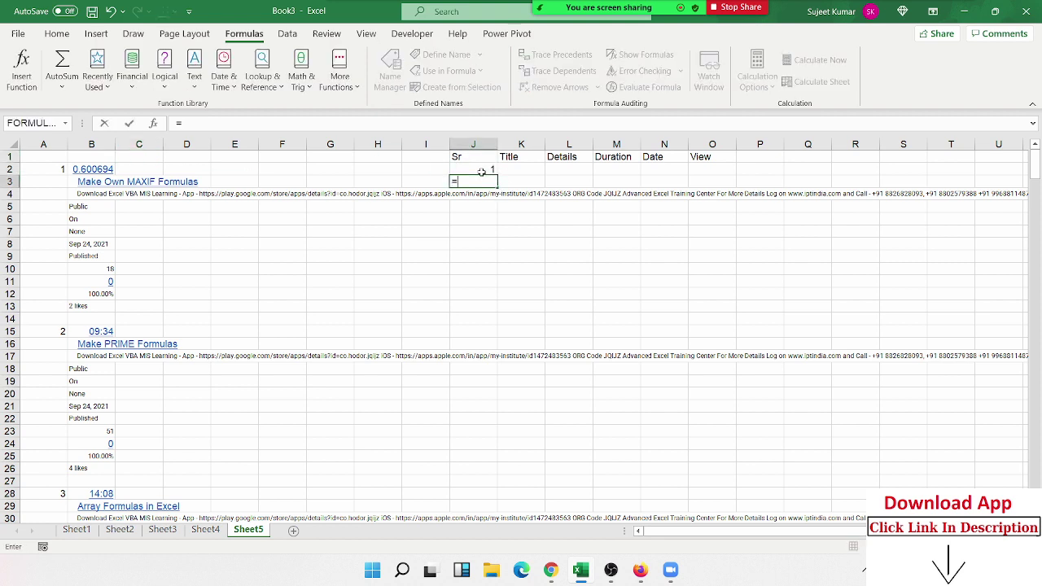
pyautogui.write('IF(')
pyautogui.write('J2+1')
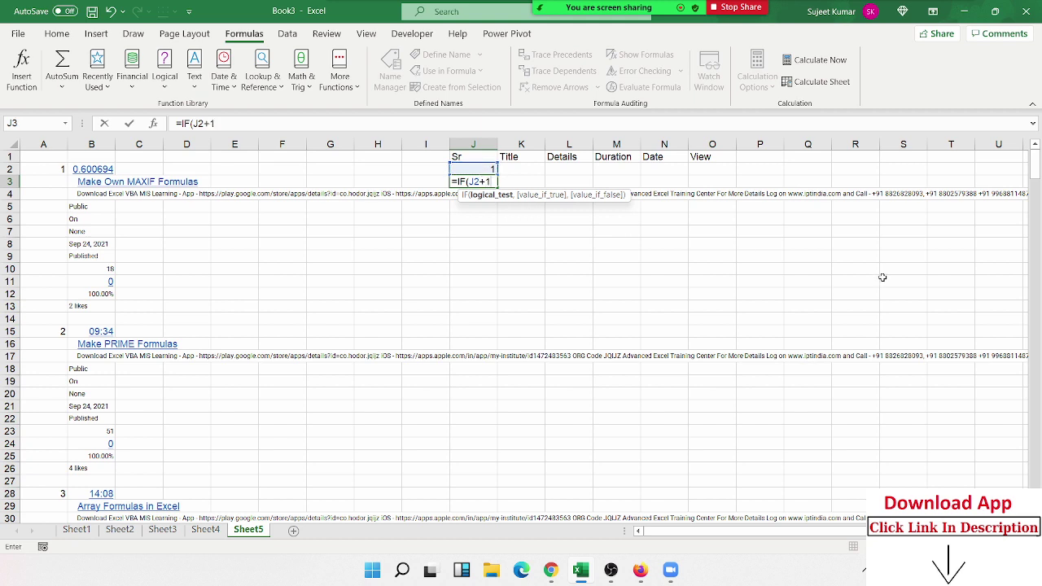
pyautogui.write('>ma')
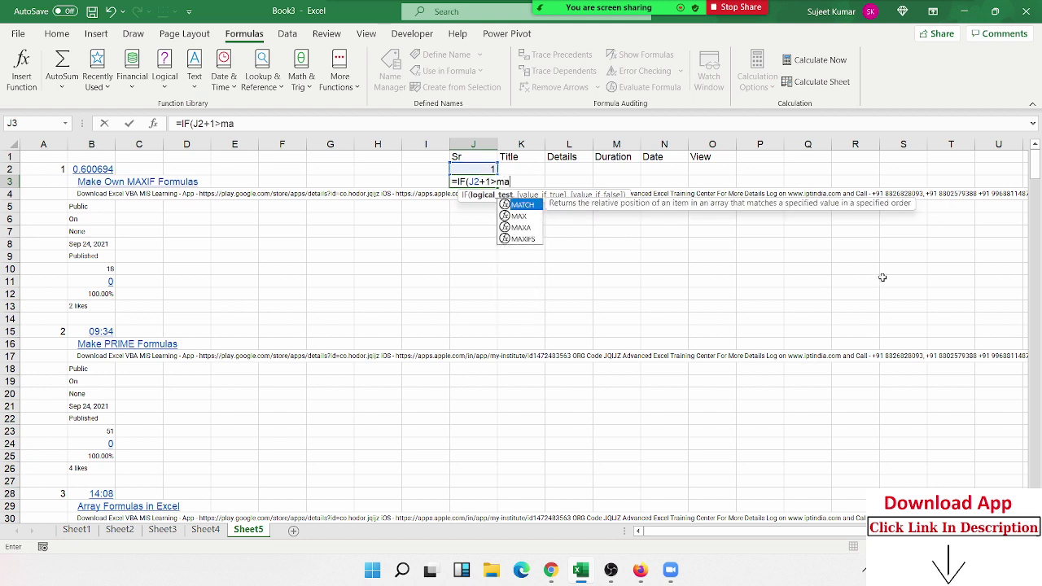
pyautogui.write('x')
pyautogui.press('Tab')
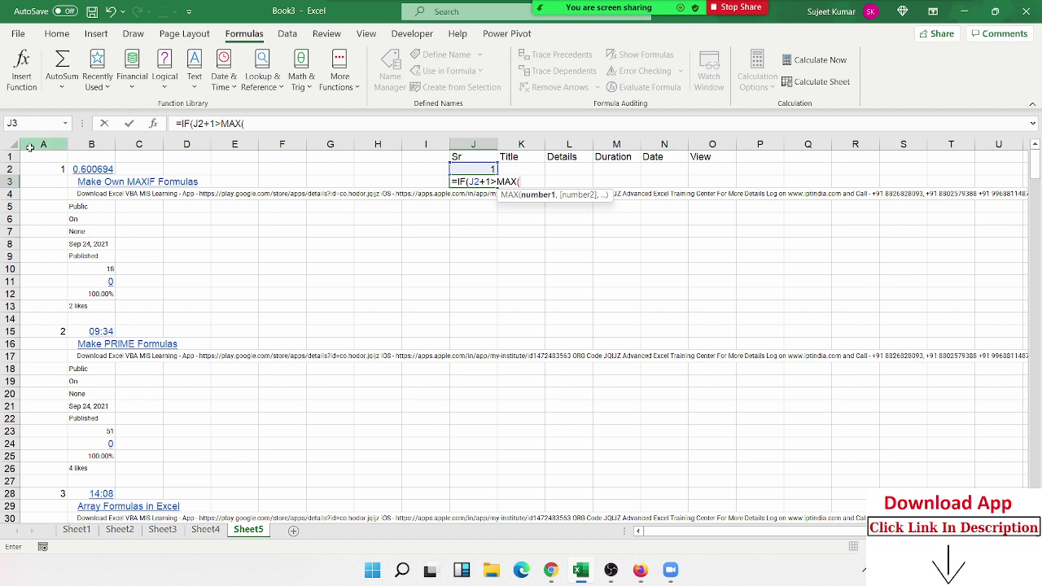
pyautogui.click(24, 140)
pyautogui.write('),')
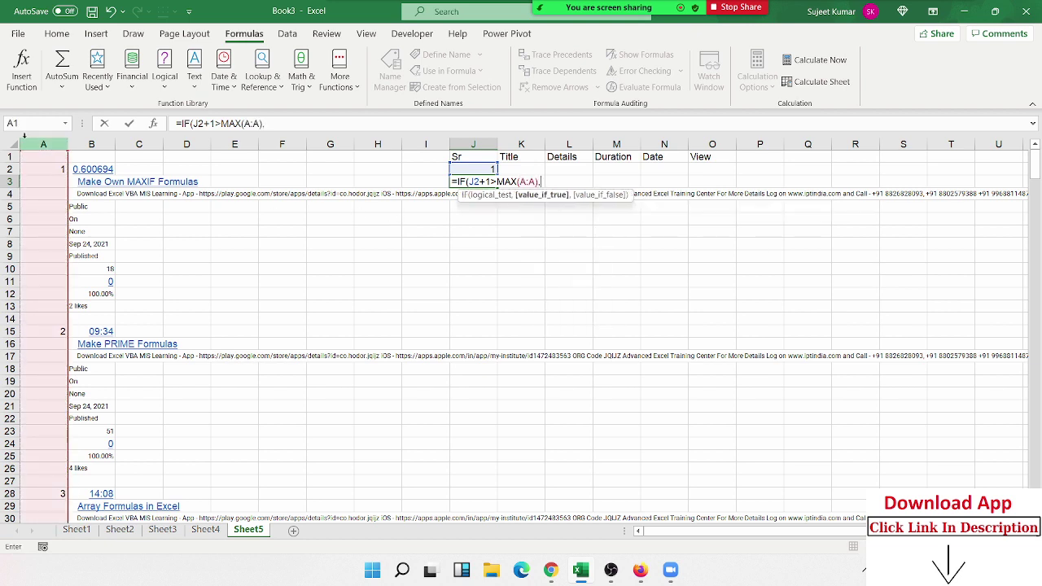
pyautogui.write('"",')
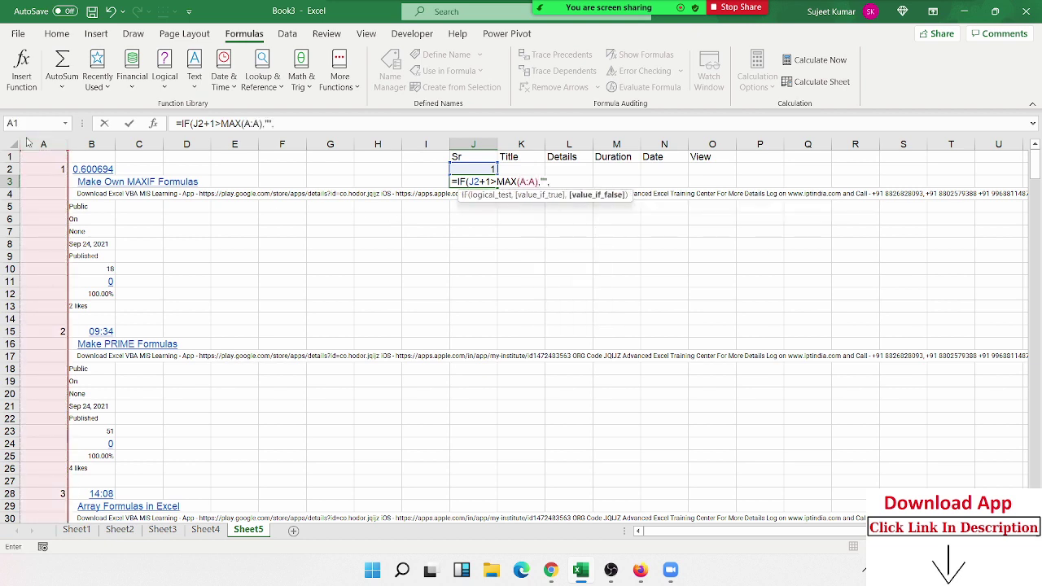
pyautogui.click(471, 168)
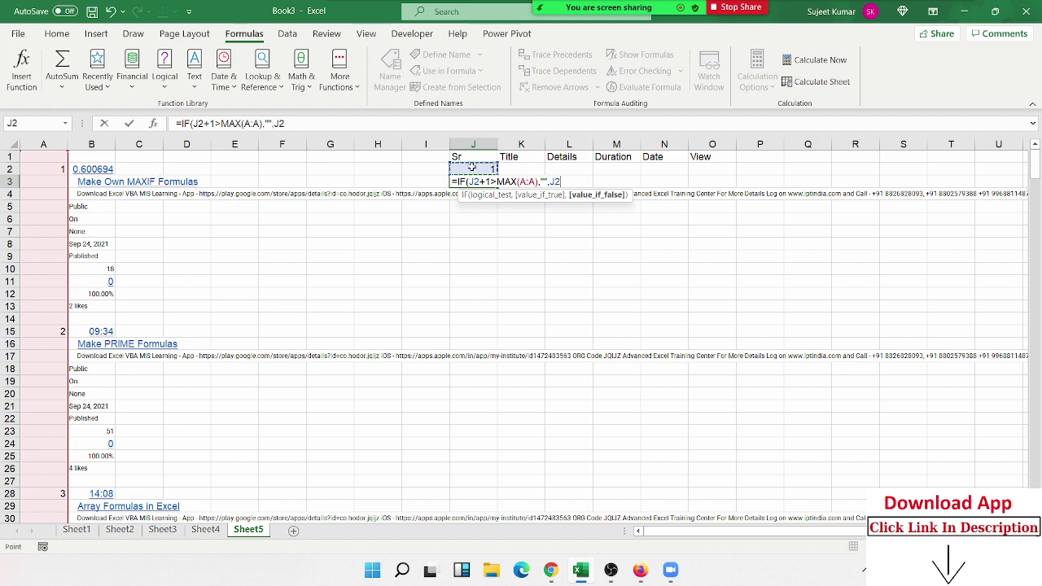
pyautogui.write('+1')
pyautogui.press('Return')
pyautogui.press('Return')
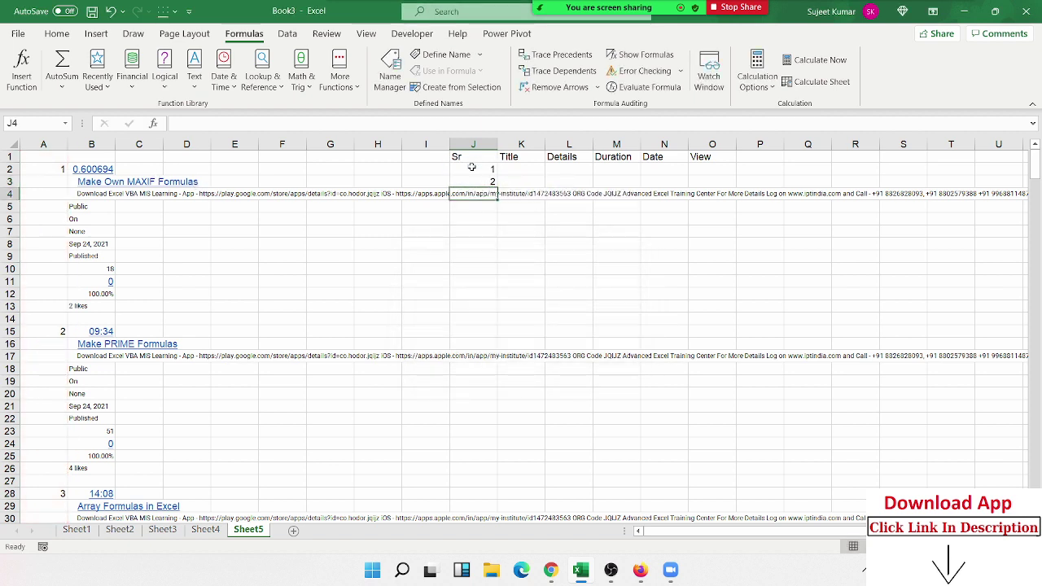
# Step: Wrap J3's formula in IFERROR(...,"") and accept Excel's correction
pyautogui.doubleClick(485, 181)
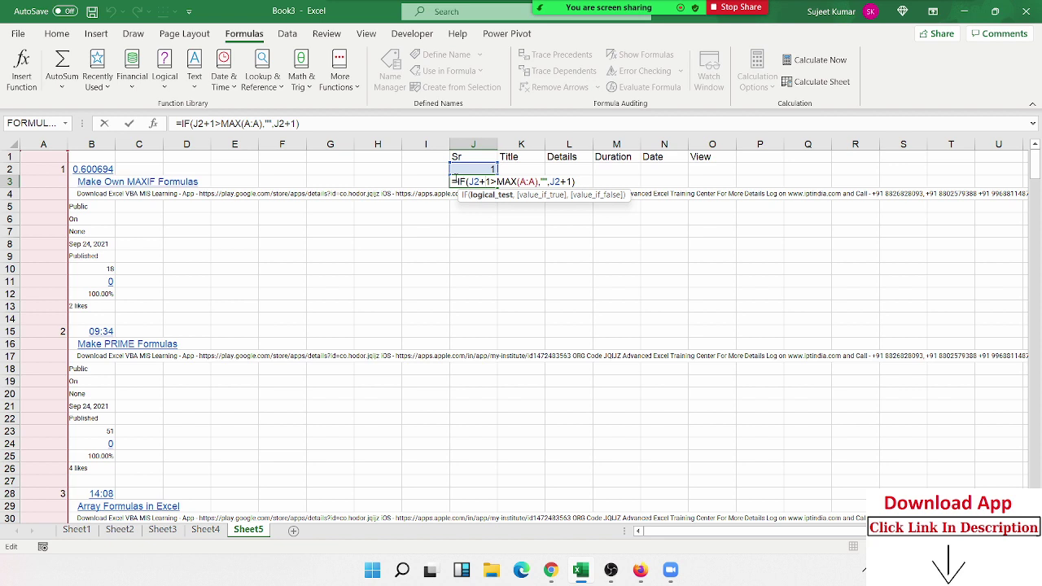
pyautogui.click(459, 182)
pyautogui.write('IF')
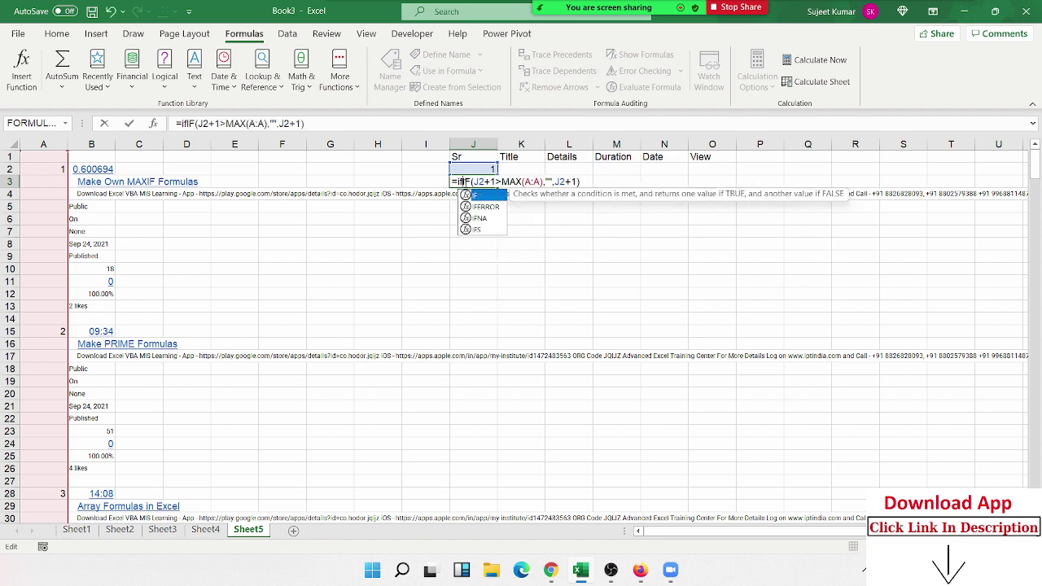
pyautogui.write('ERROR(')
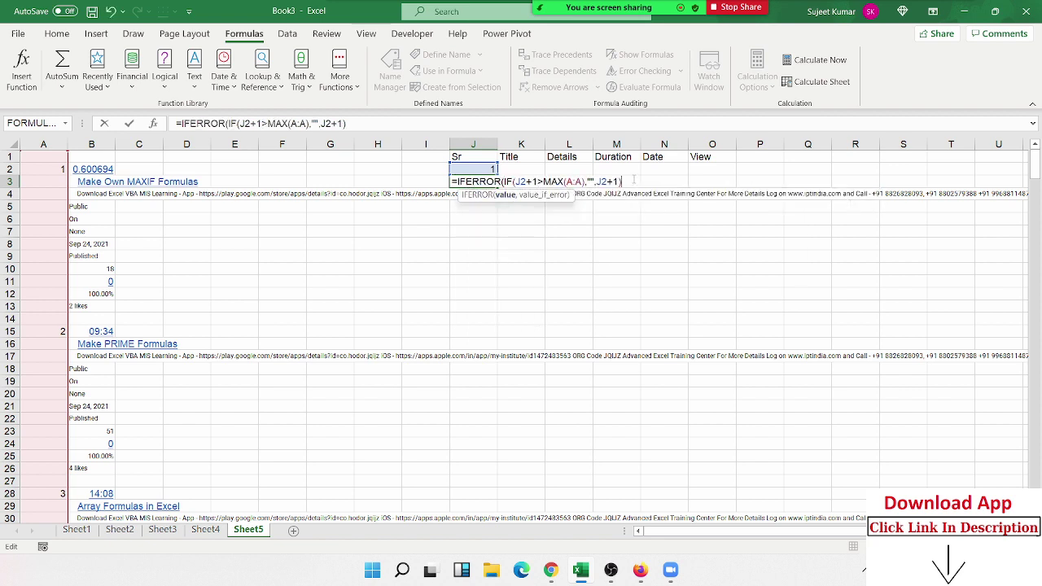
pyautogui.write(',')
pyautogui.press('Return')
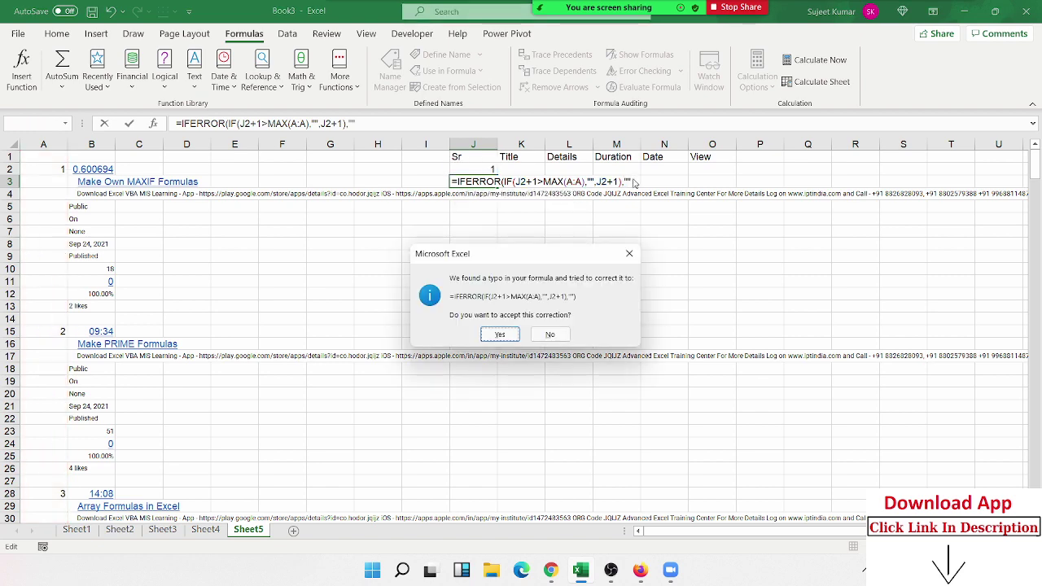
pyautogui.press('Return')
# Step: Copy the J3 Sr formula down column J
pyautogui.keyDown('ctrl'); pyautogui.scroll(2, 611, 229); pyautogui.keyUp('ctrl')
pyautogui.keyDown('ctrl'); pyautogui.scroll(1, 611, 229); pyautogui.keyUp('ctrl')
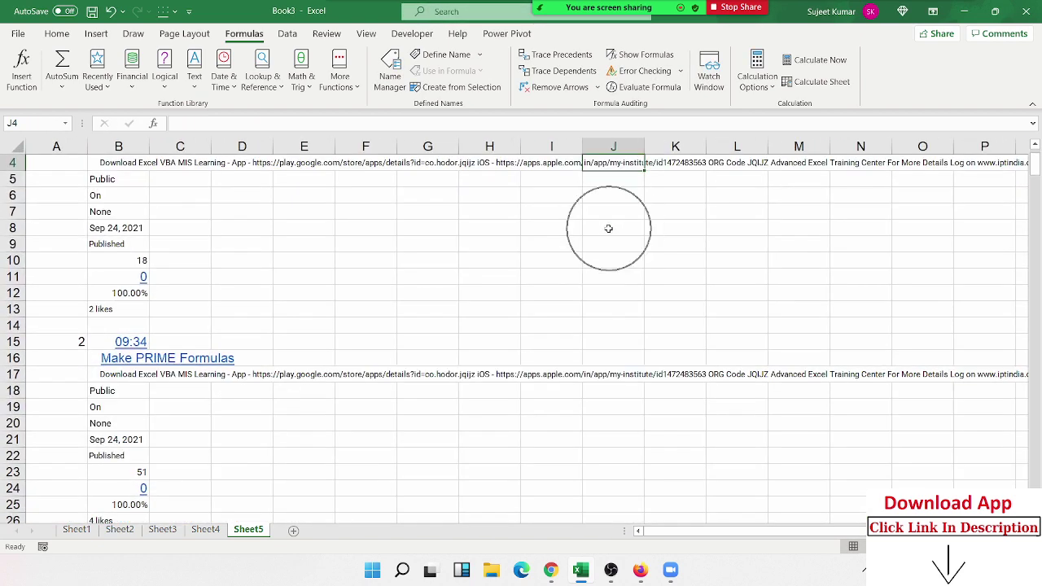
pyautogui.scroll(2, 611, 229)
pyautogui.doubleClick(637, 193)
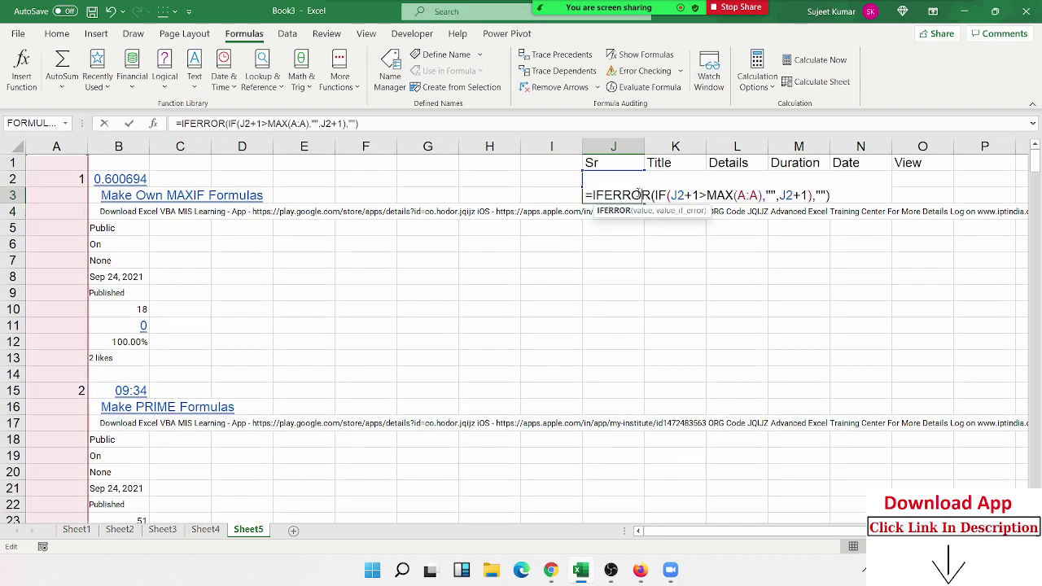
pyautogui.press('Escape')
pyautogui.moveTo(644, 203); pyautogui.dragTo(649, 488)
# Step: Compare the Sr numbering with column A's serials and check J28's formula
pyautogui.scroll(1, 667, 386)
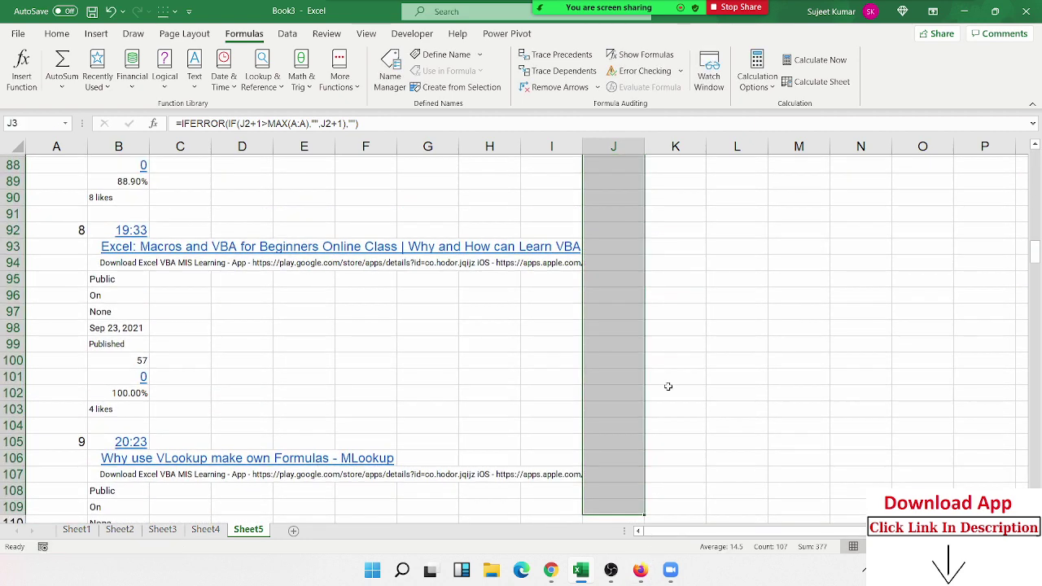
pyautogui.scroll(9, 668, 387)
pyautogui.scroll(3, 679, 367)
pyautogui.scroll(7, 678, 371)
pyautogui.scroll(6, 679, 370)
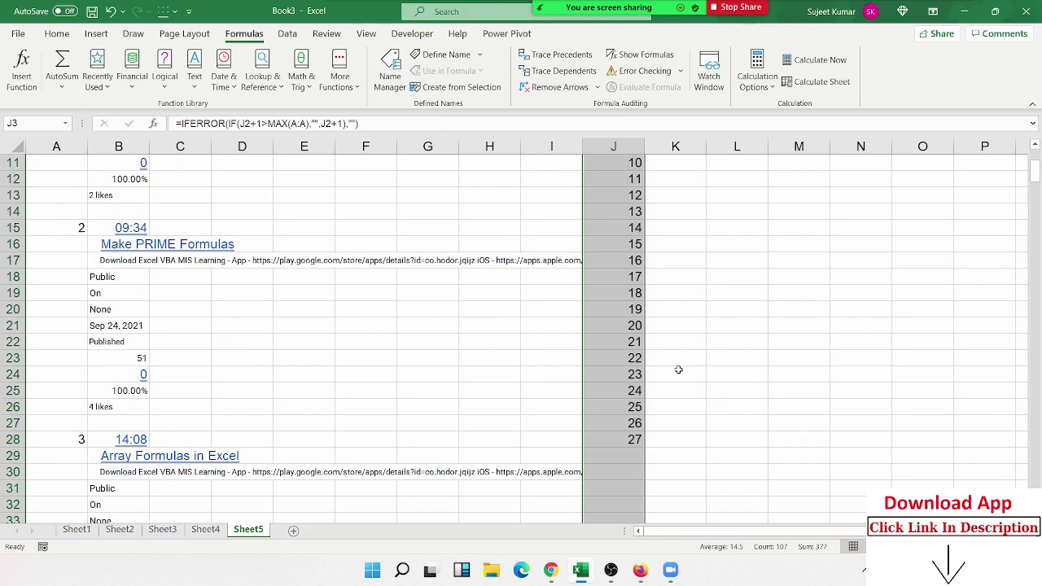
pyautogui.click(74, 149)
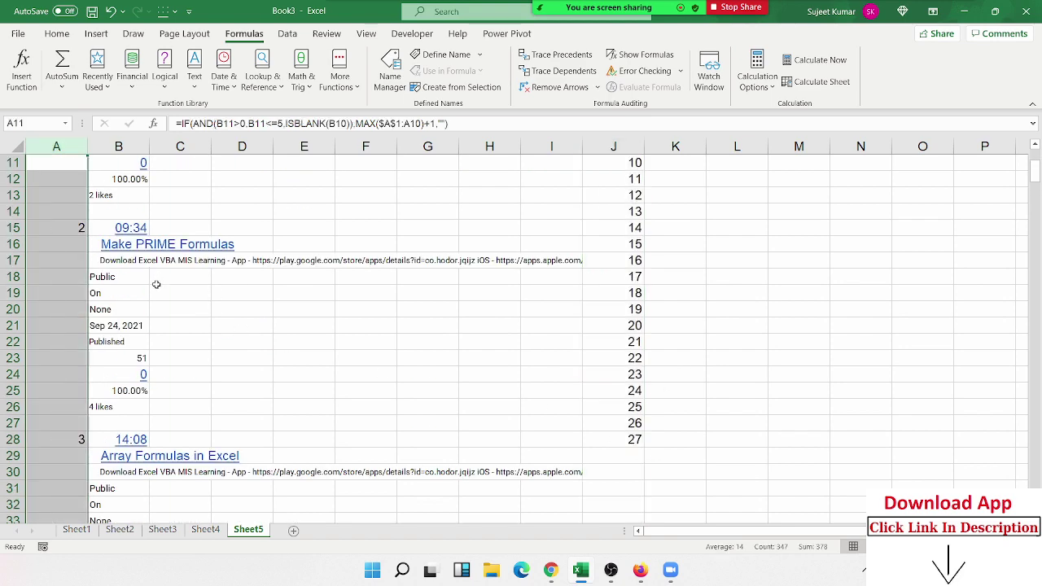
pyautogui.scroll(3, 156, 285)
pyautogui.scroll(-4, 655, 327)
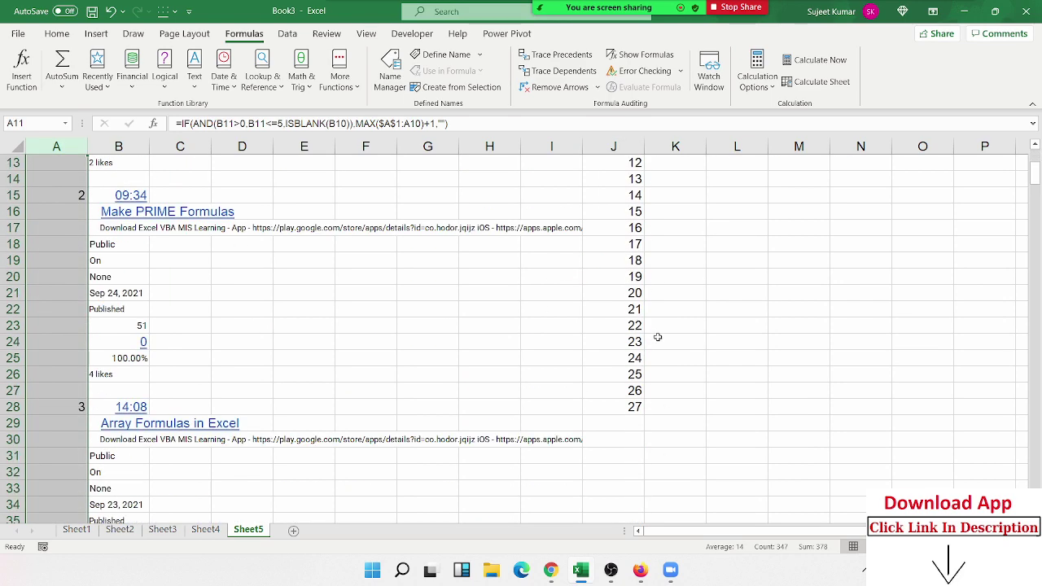
pyautogui.click(629, 417)
pyautogui.scroll(1, 635, 372)
pyautogui.scroll(4, 635, 372)
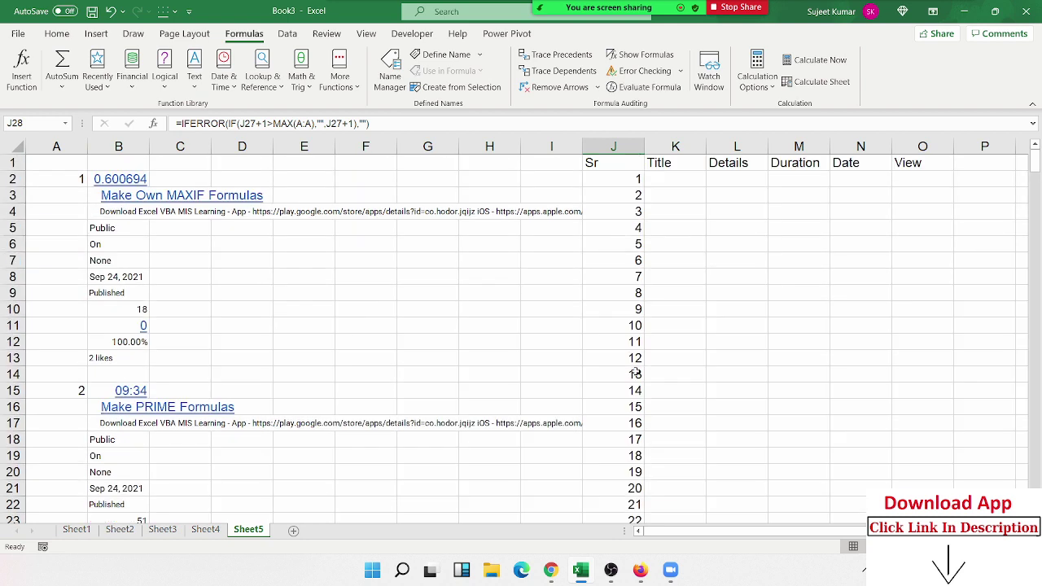
# Step: Enter =MATCH(J2,A:A,0) in K2 to locate serial 1 in column A
pyautogui.click(655, 185)
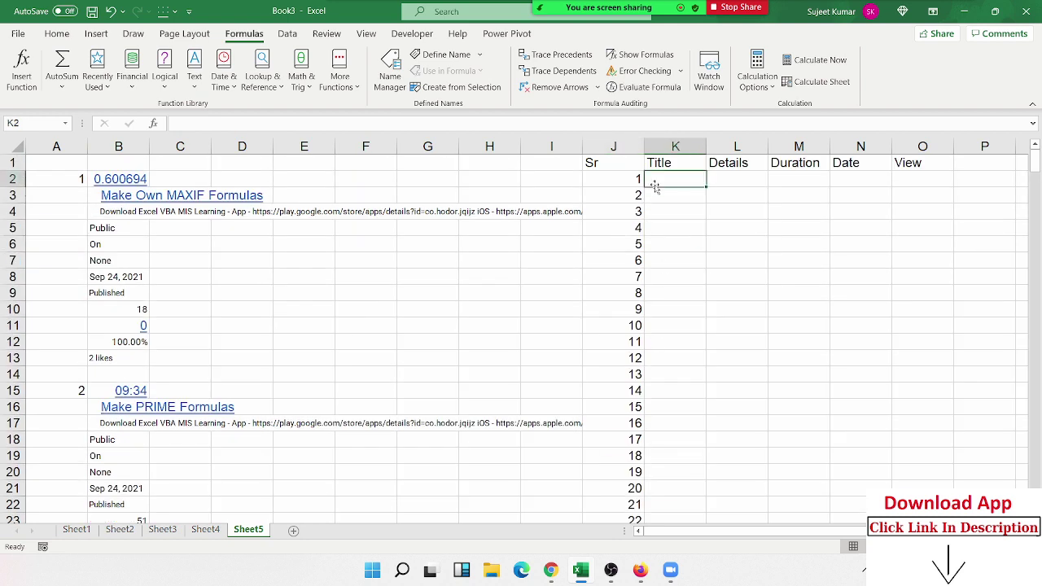
pyautogui.write('=')
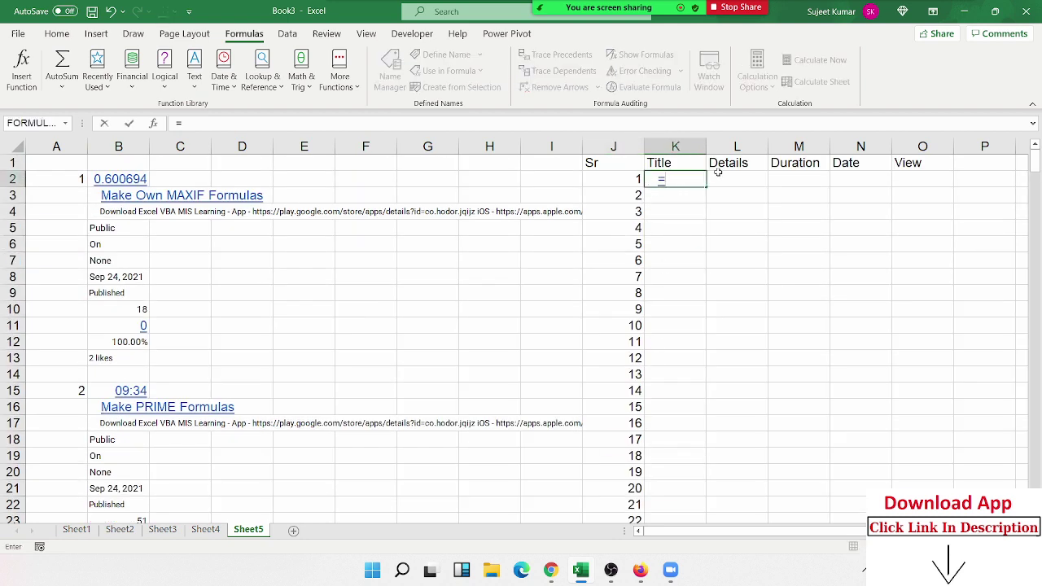
pyautogui.write('max')
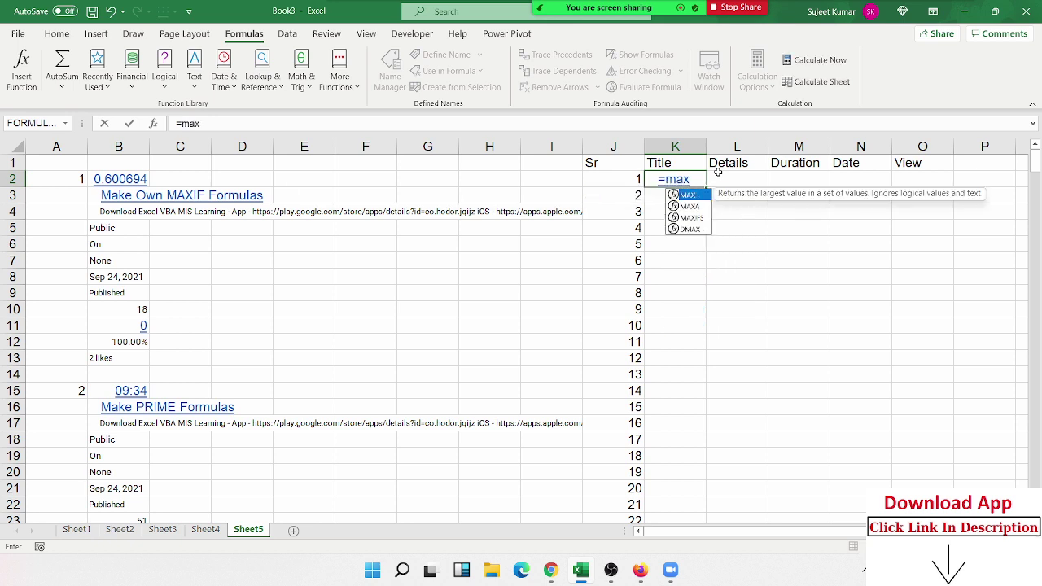
pyautogui.press('BackSpace')
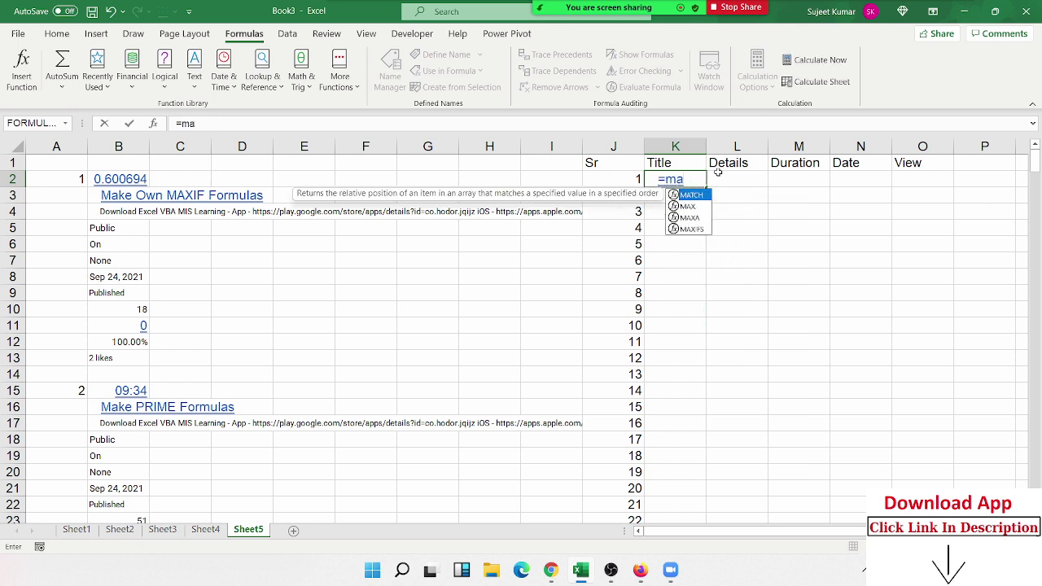
pyautogui.press('Tab')
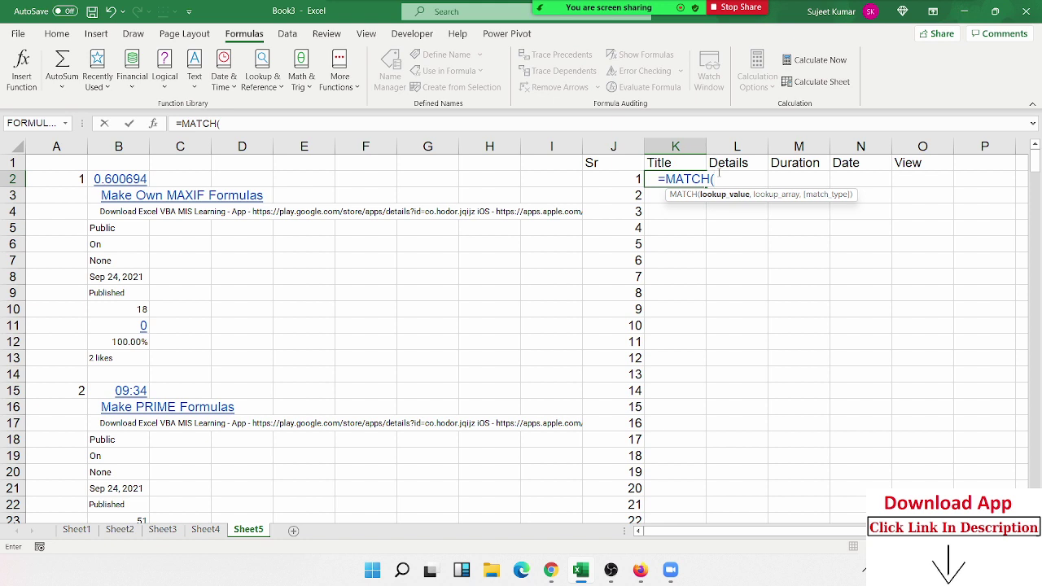
pyautogui.press('Left')
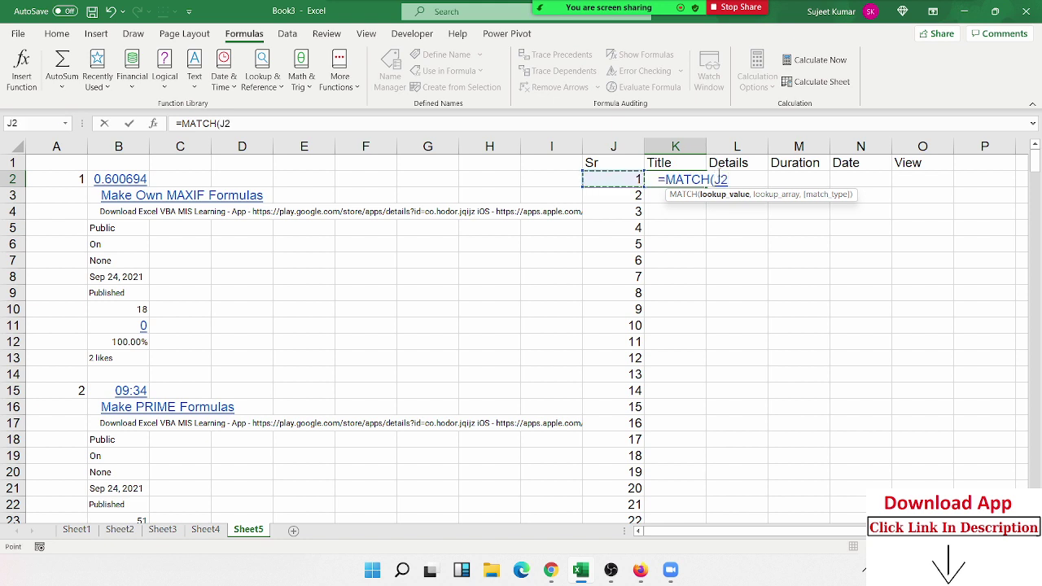
pyautogui.write(',')
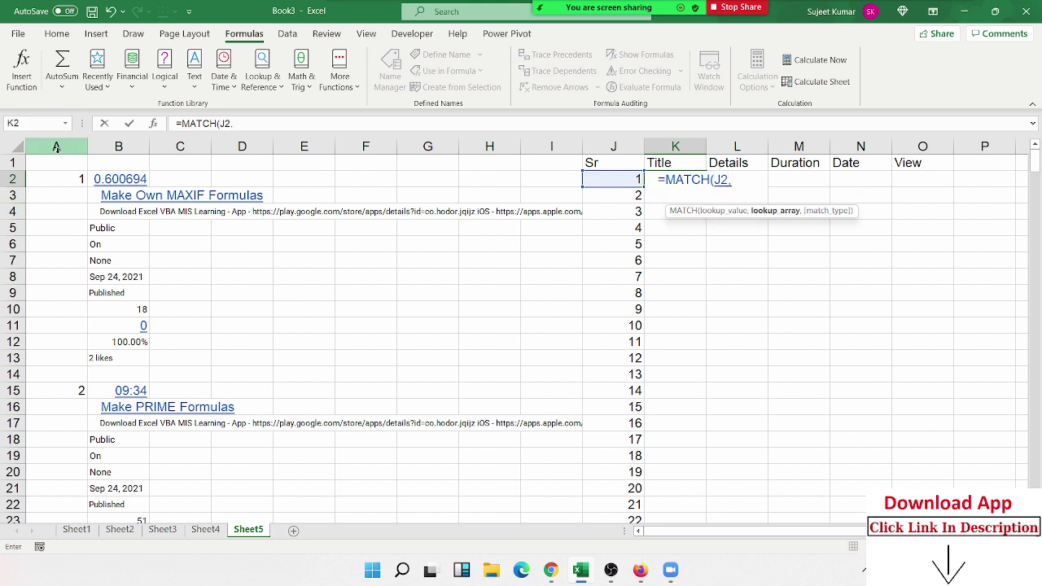
pyautogui.click(57, 150)
pyautogui.write(',0')
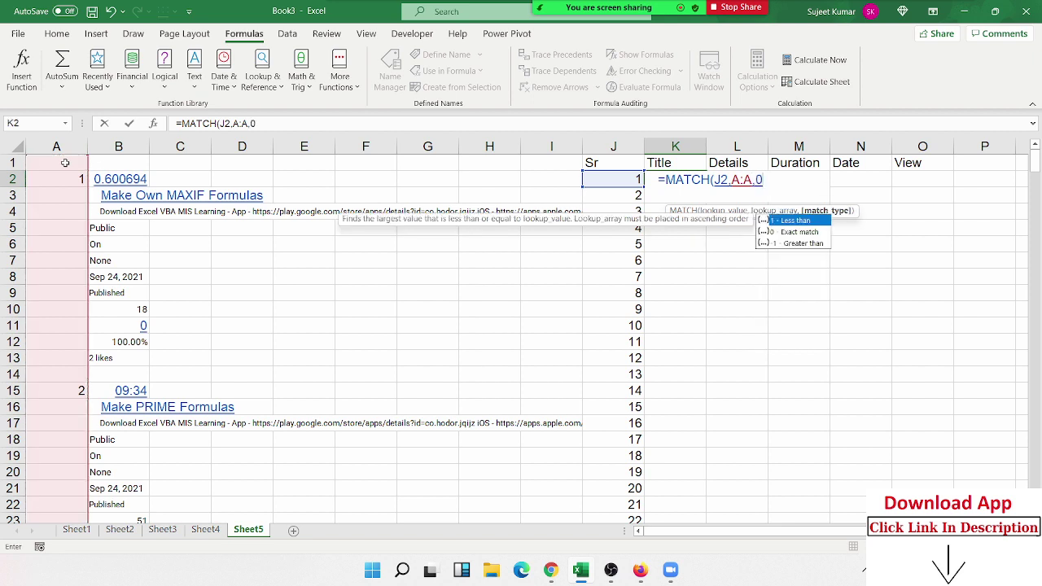
pyautogui.press('Return')
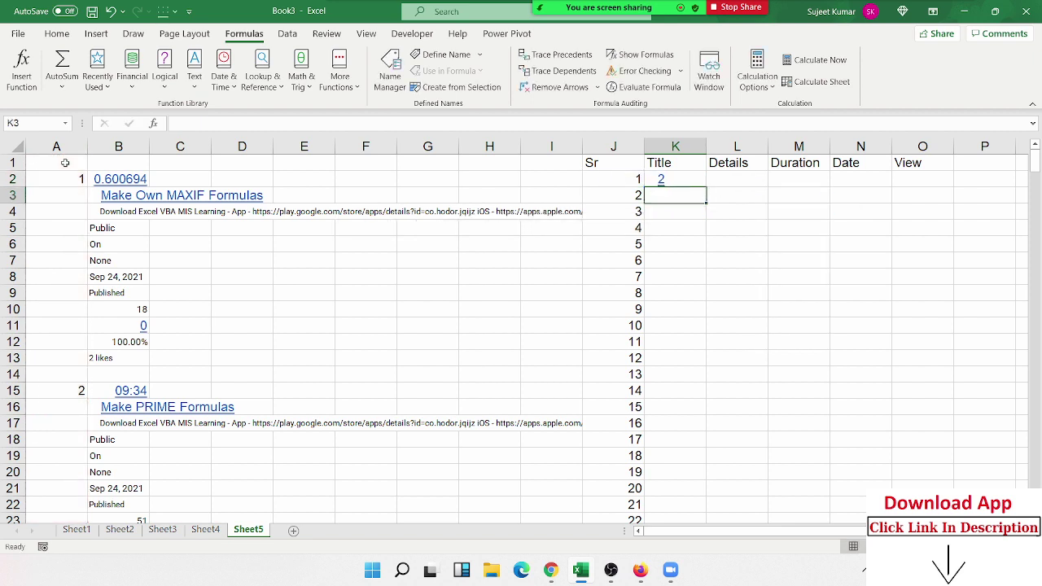
# Step: Copy plain cell formatting onto K2 with the Format Painter
pyautogui.press('Up')
pyautogui.press('Down')
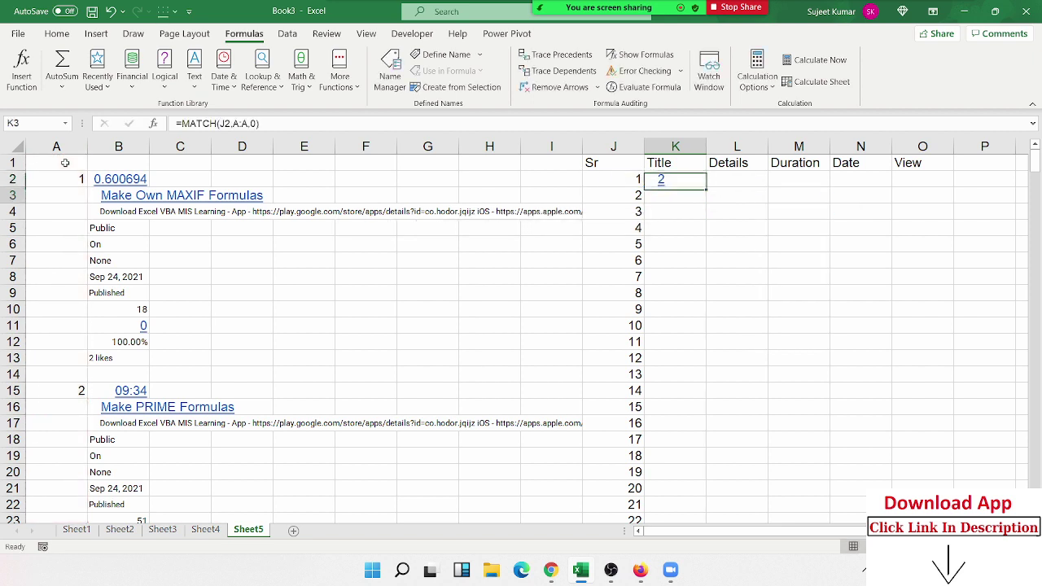
pyautogui.press('Down')
pyautogui.click(52, 37)
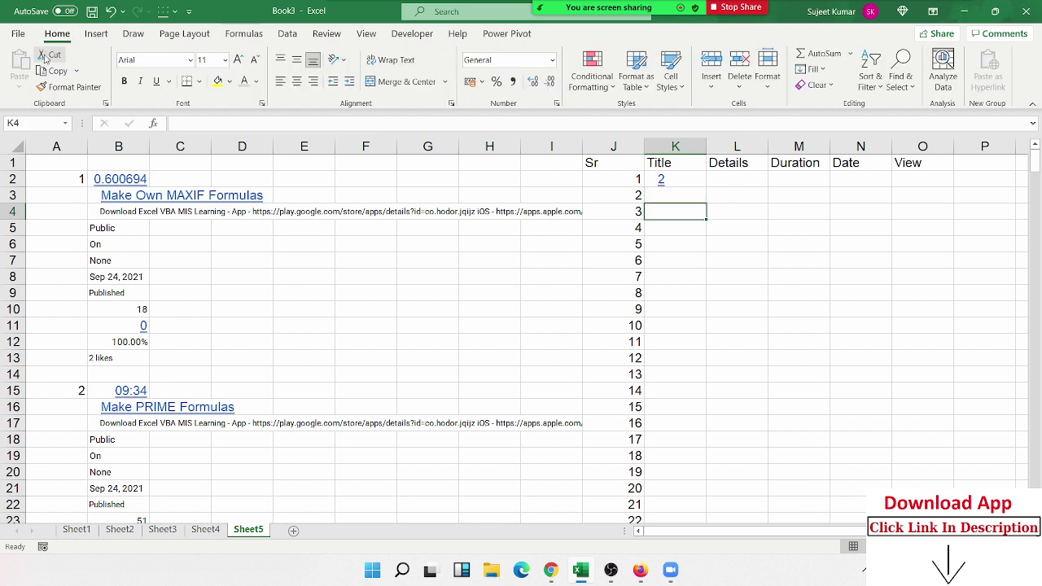
pyautogui.click(69, 87)
pyautogui.click(649, 179)
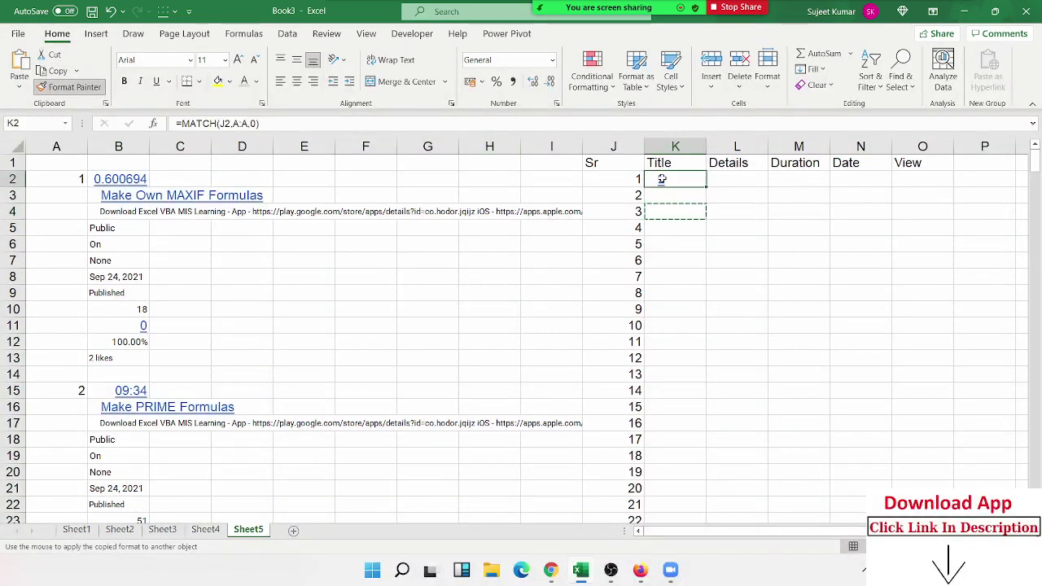
# Step: Copy A2's serial formula into A3 and check the title in B3
pyautogui.click(49, 180)
pyautogui.hotkey('ctrl', 'c')
pyautogui.press('Down')
pyautogui.hotkey('ctrl', 'v')
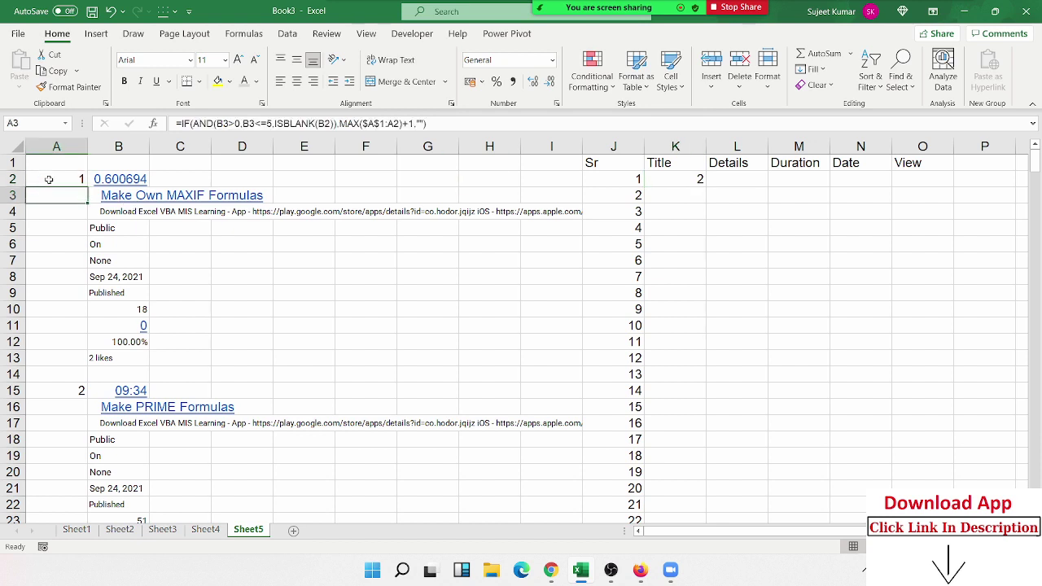
pyautogui.press('Right')
pyautogui.press('Left')
pyautogui.press('Right')
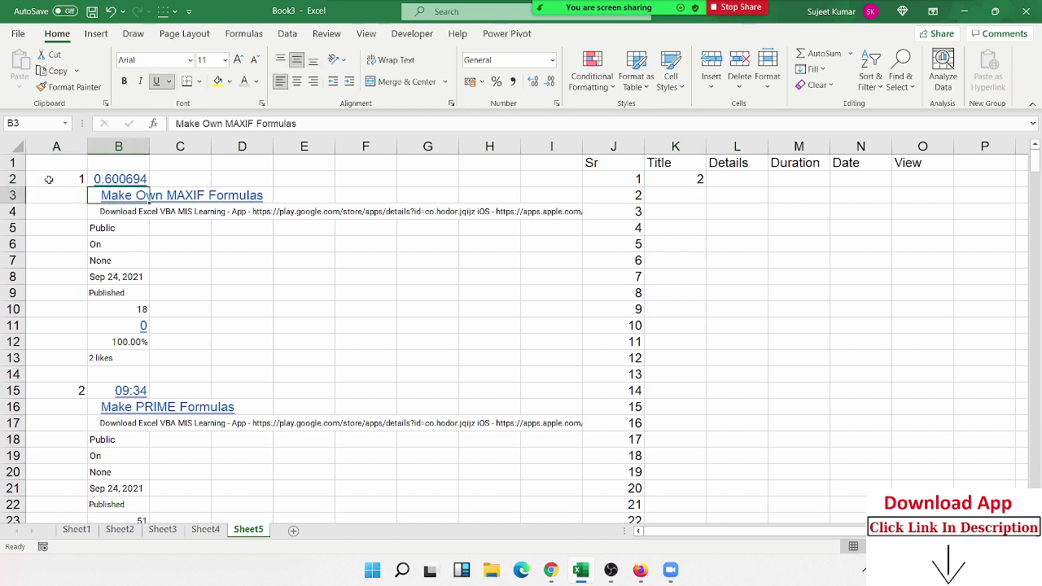
pyautogui.click(692, 181)
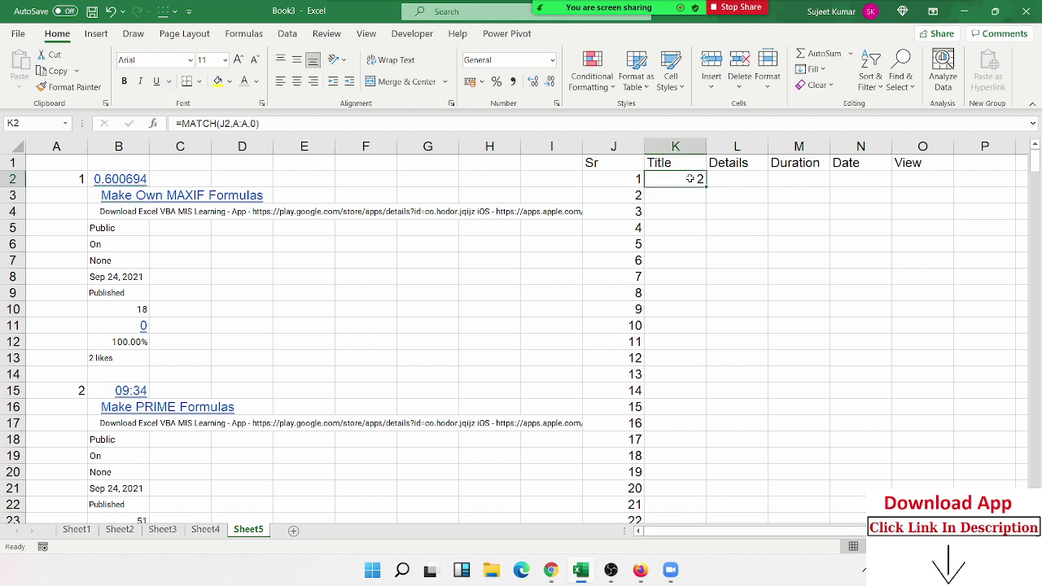
# Step: Wrap K2's MATCH in OFFSET, making =OFFSET(A1,MATCH(J2,A:A,0),1)
pyautogui.doubleClick(691, 179)
pyautogui.click(656, 179)
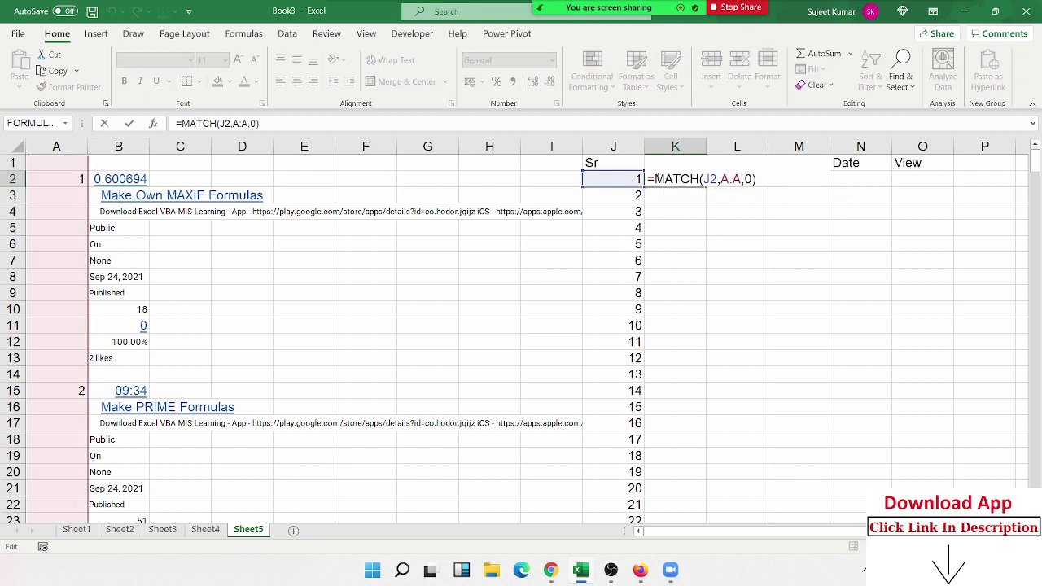
pyautogui.write('of')
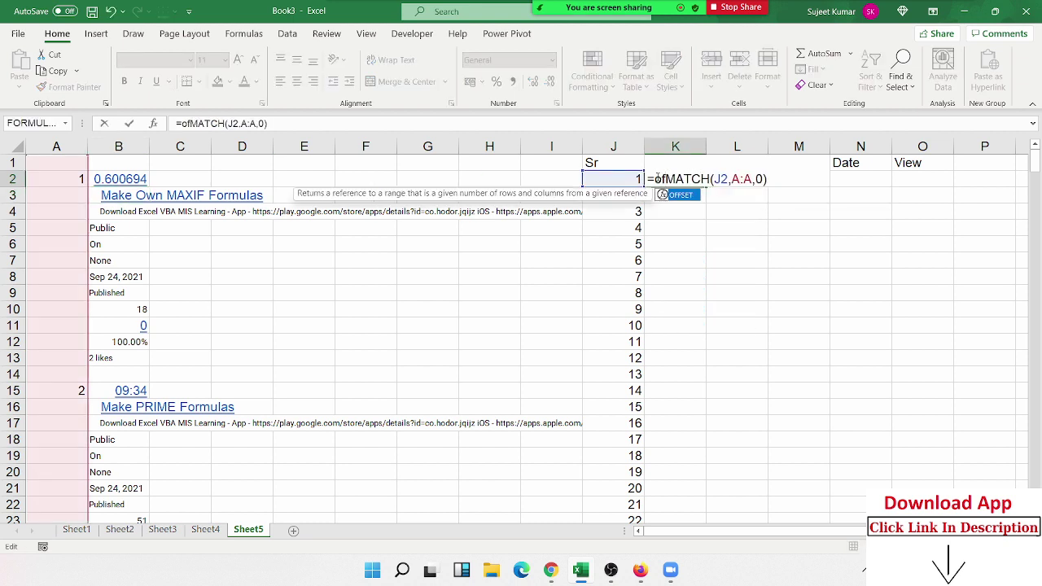
pyautogui.press('Tab')
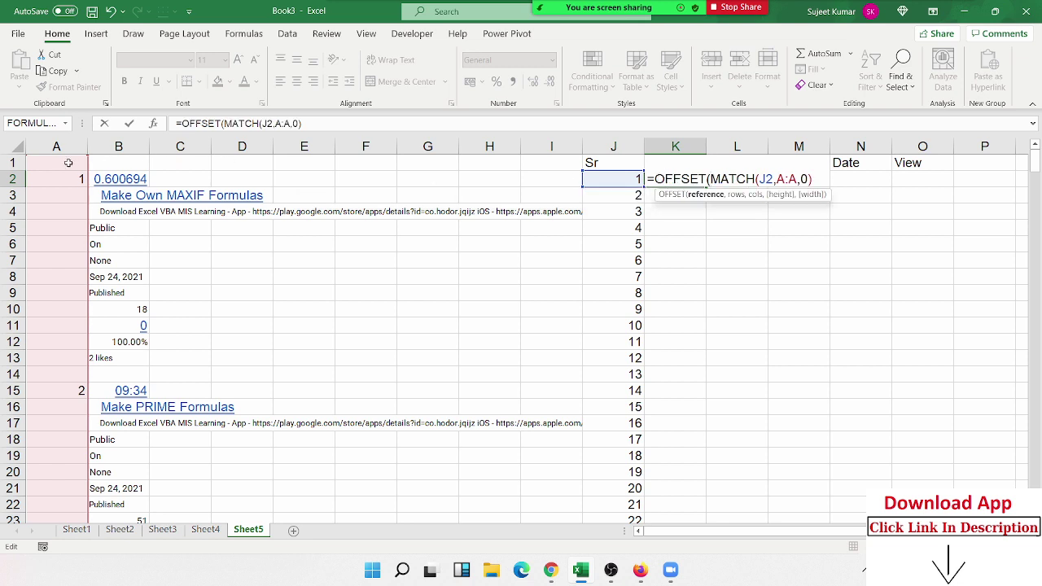
pyautogui.click(66, 163)
pyautogui.write(',')
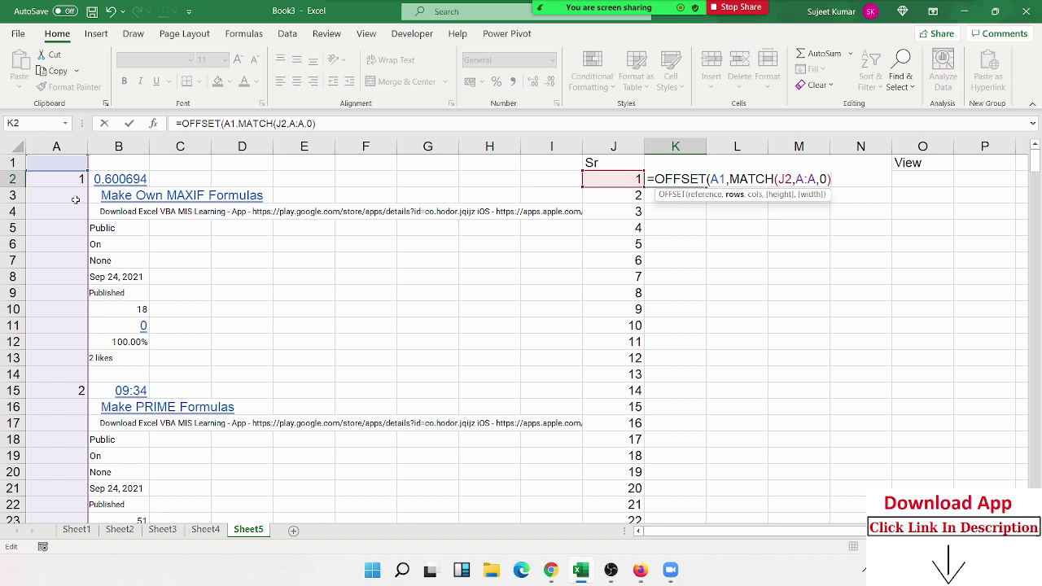
pyautogui.write(',')
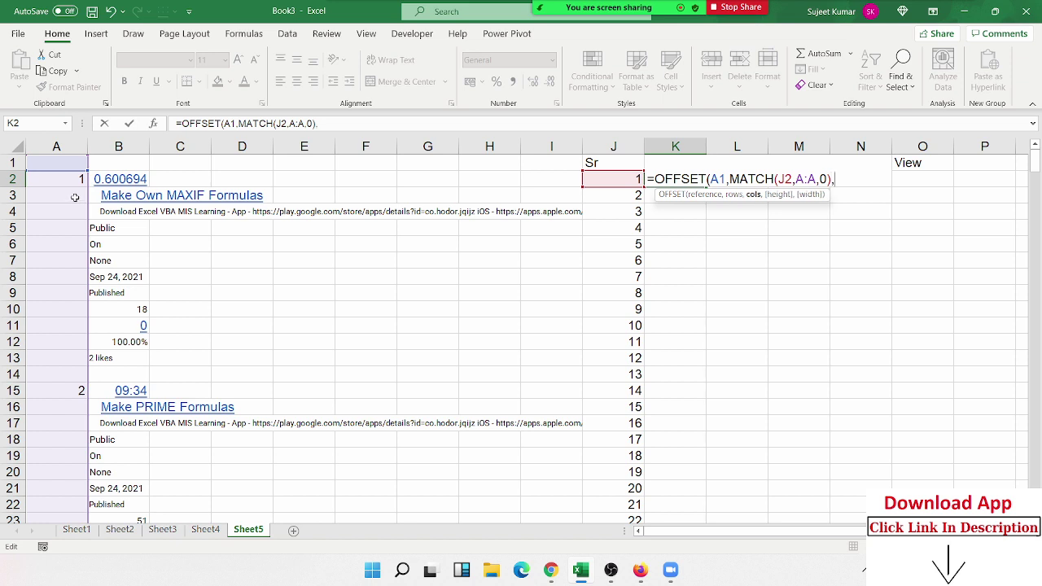
pyautogui.write('1')
pyautogui.press('Return')
pyautogui.press('Return')
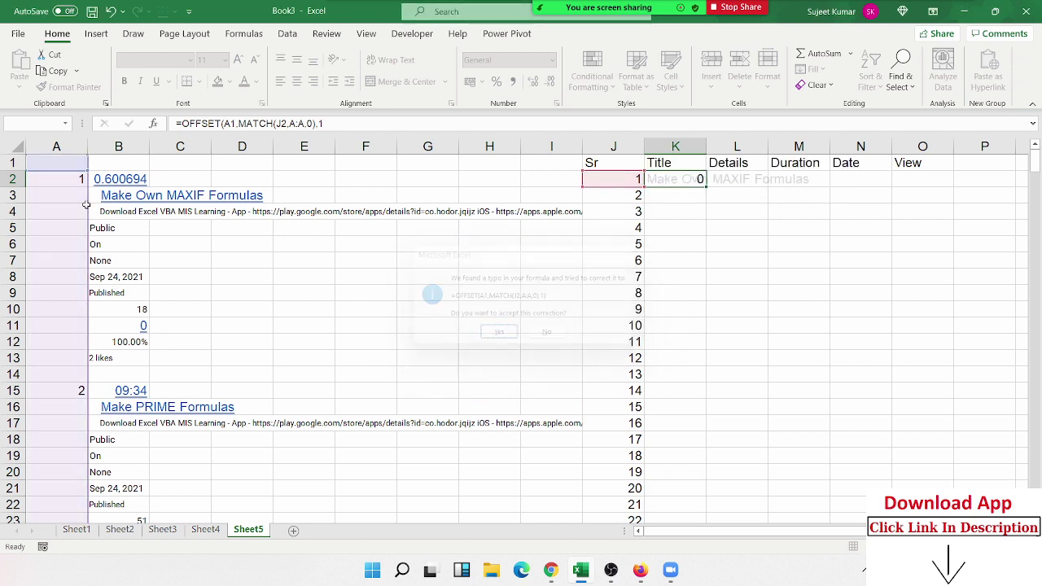
# Step: Anchor K2's formula as =OFFSET($A$1,MATCH(J2,A:A,0),1)
pyautogui.click(682, 180)
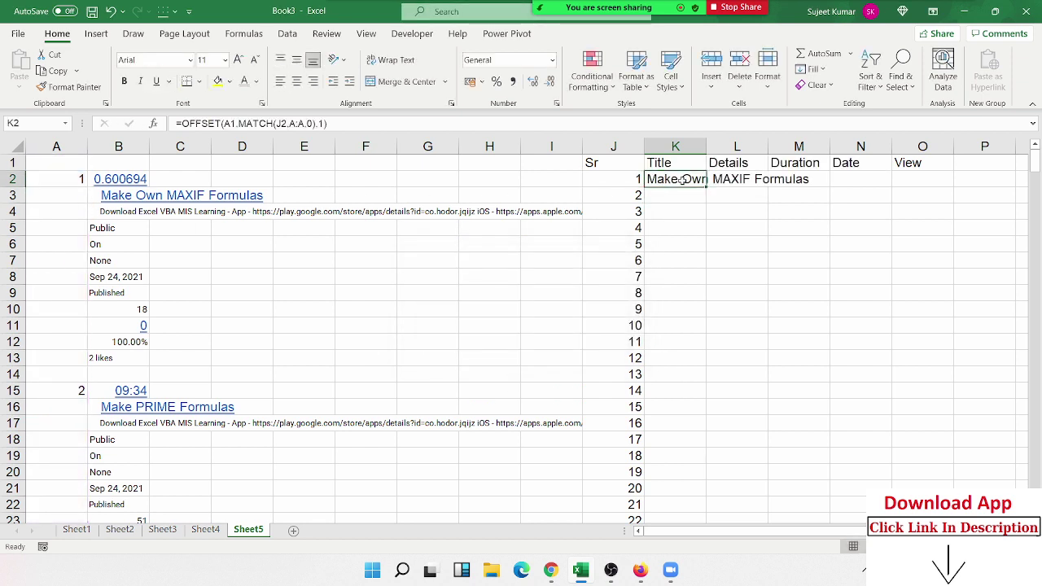
pyautogui.doubleClick(682, 179)
pyautogui.doubleClick(717, 178)
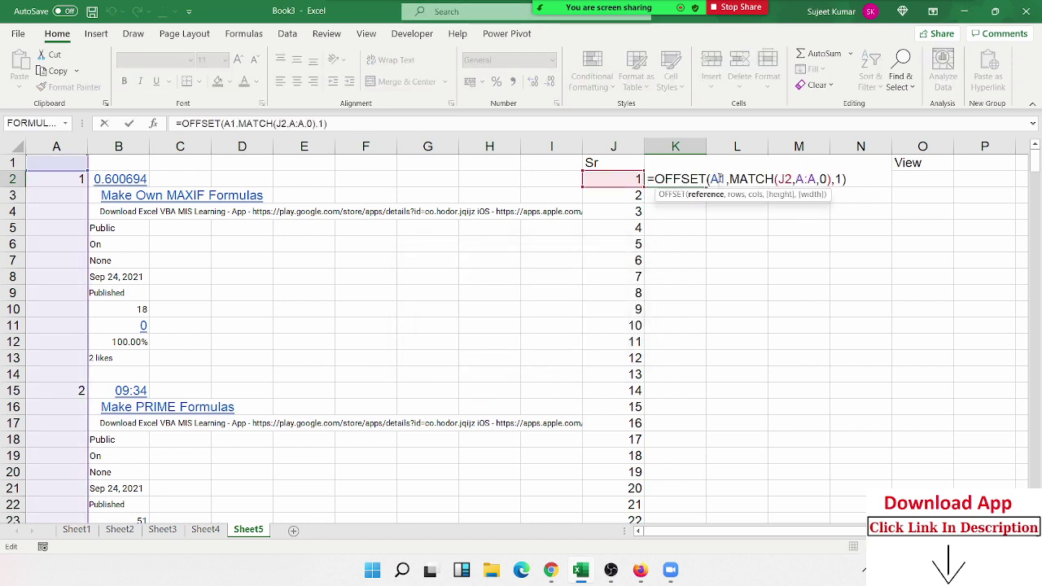
pyautogui.press('F4')
pyautogui.press('Return')
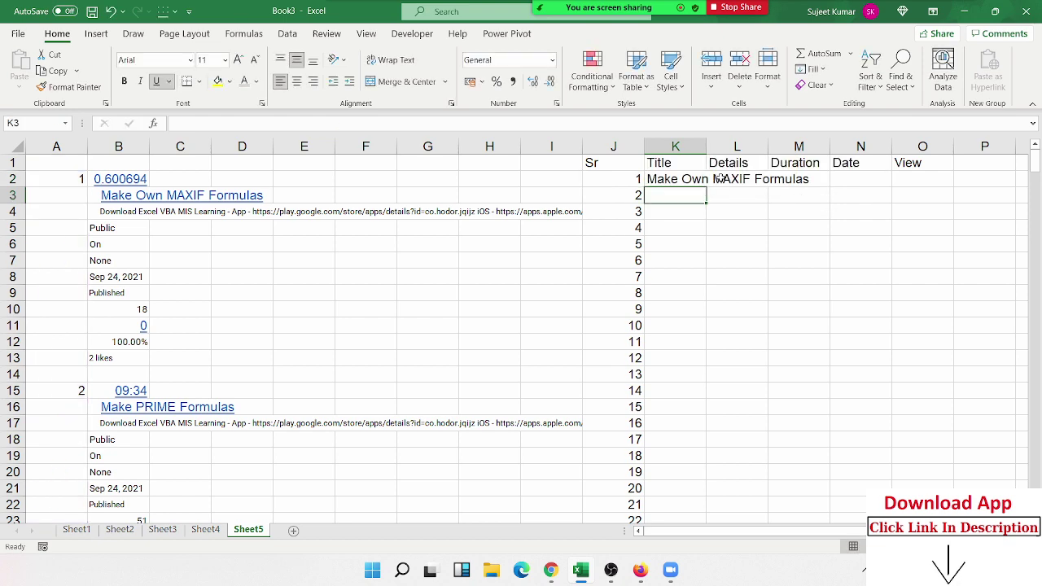
# Step: Fill the title formula down column K
pyautogui.click(710, 182)
pyautogui.click(686, 179)
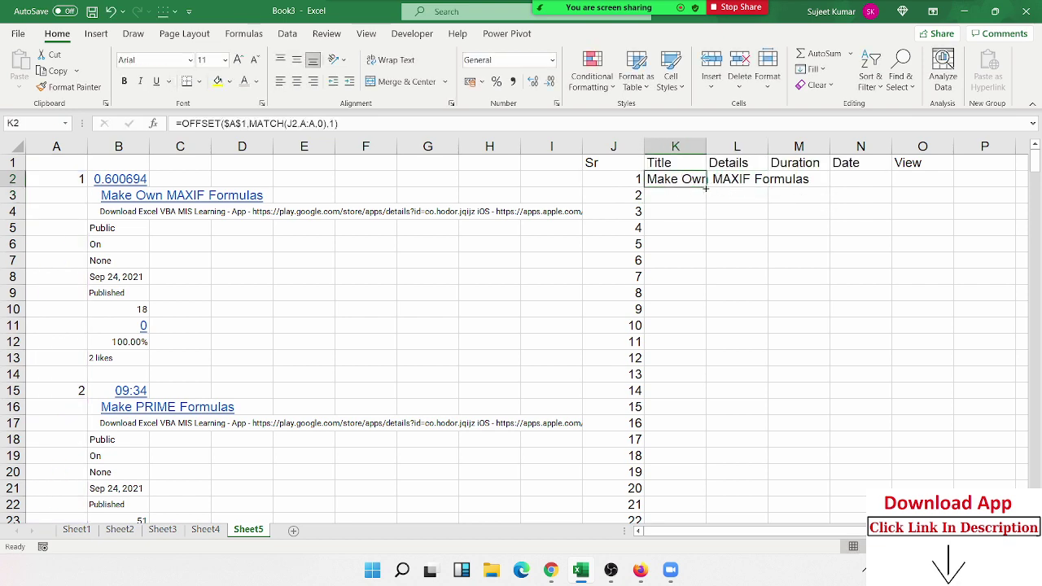
pyautogui.doubleClick(706, 188)
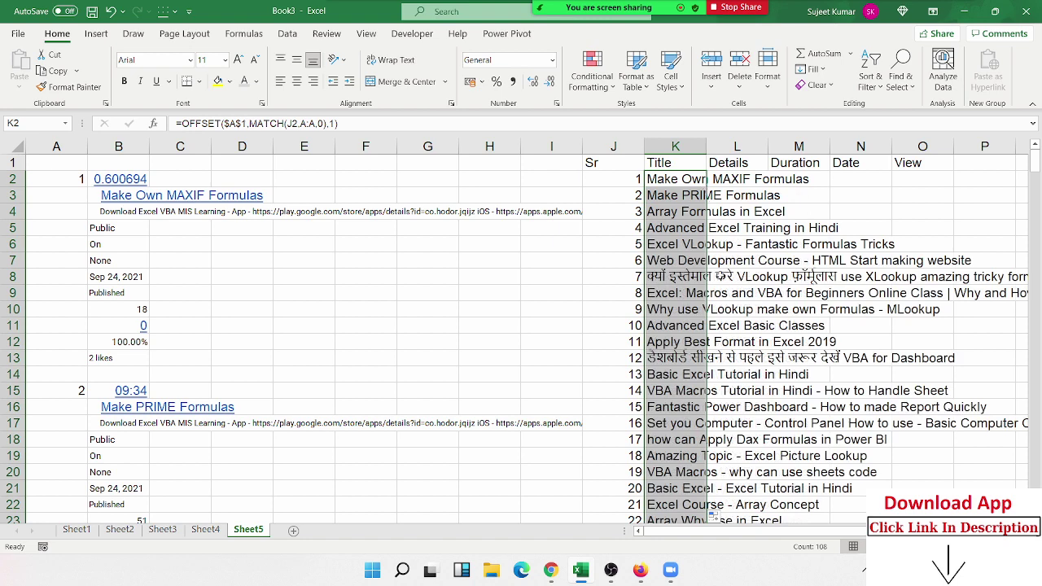
pyautogui.scroll(-5, 725, 316)
pyautogui.scroll(-1, 725, 318)
pyautogui.scroll(-2, 725, 318)
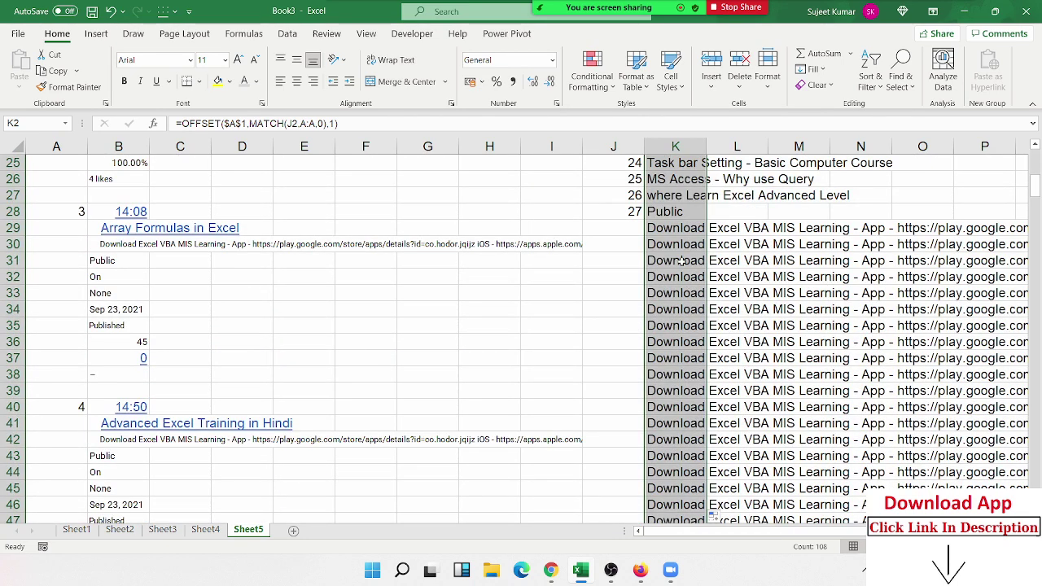
pyautogui.scroll(-1, 681, 260)
pyautogui.scroll(-2, 680, 261)
pyautogui.scroll(4, 679, 269)
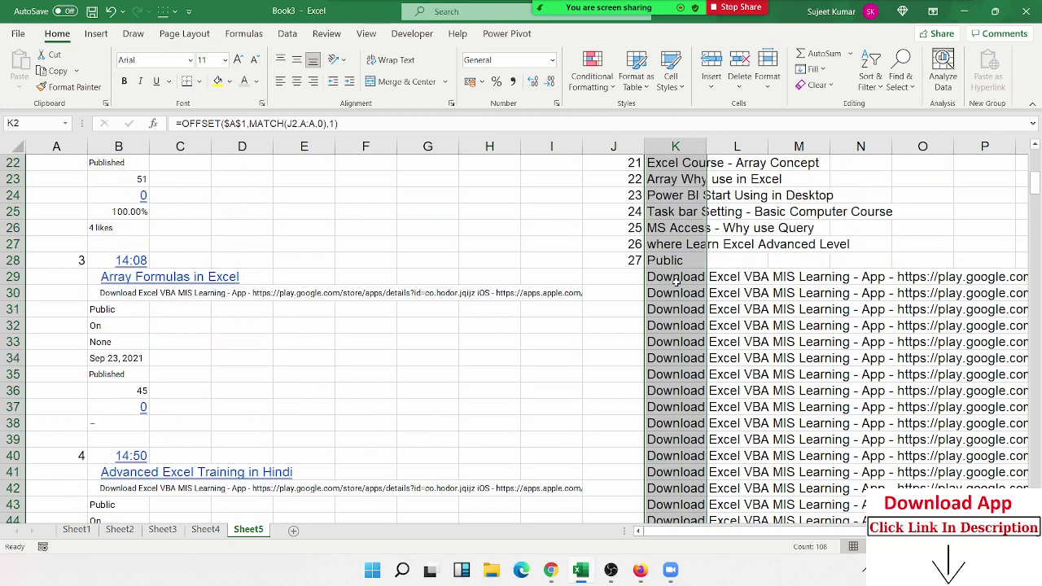
# Step: Check lower title results, J29's serial formula and row 4, then return to K2
pyautogui.click(675, 281)
pyautogui.scroll(-3, 686, 352)
pyautogui.scroll(4, 687, 356)
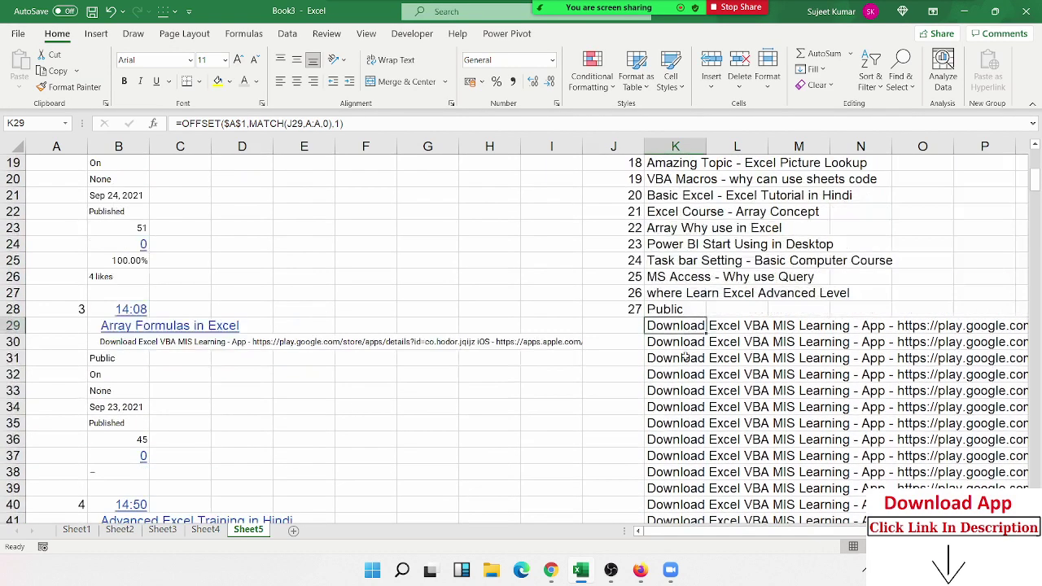
pyautogui.click(640, 324)
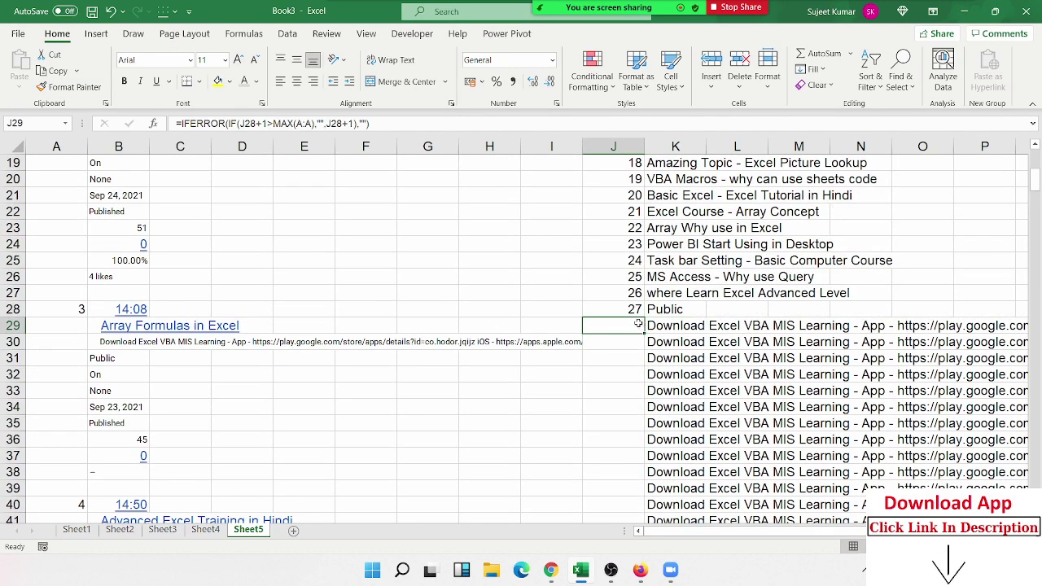
pyautogui.scroll(5, 638, 324)
pyautogui.scroll(1, 638, 324)
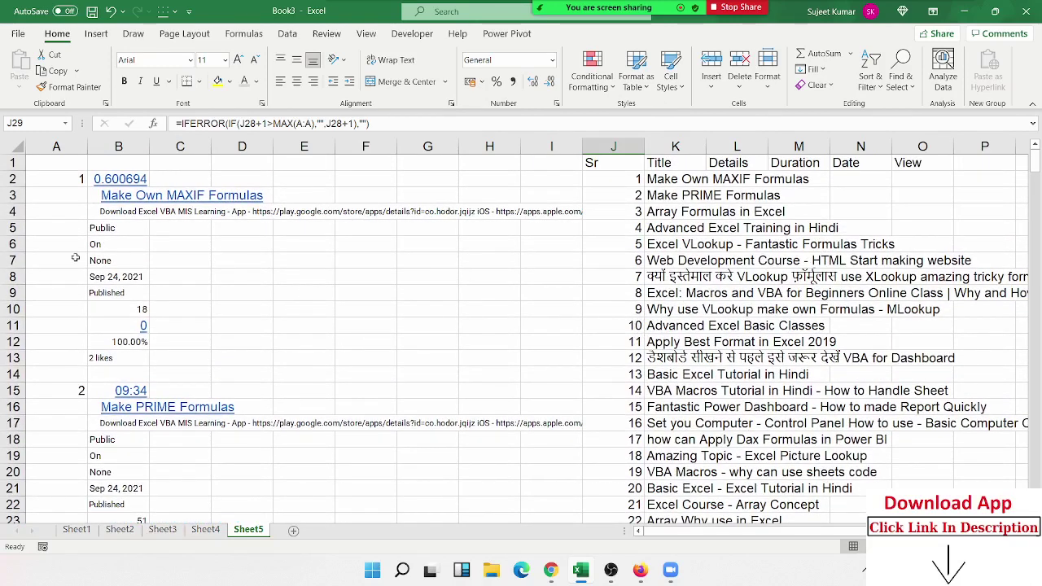
pyautogui.moveTo(65, 210); pyautogui.dragTo(122, 213)
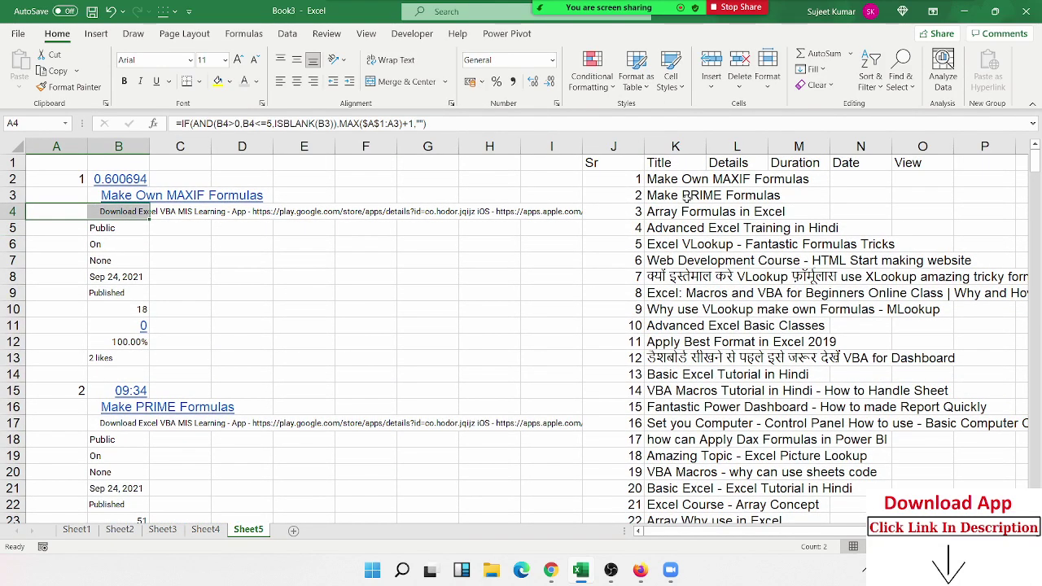
pyautogui.click(658, 181)
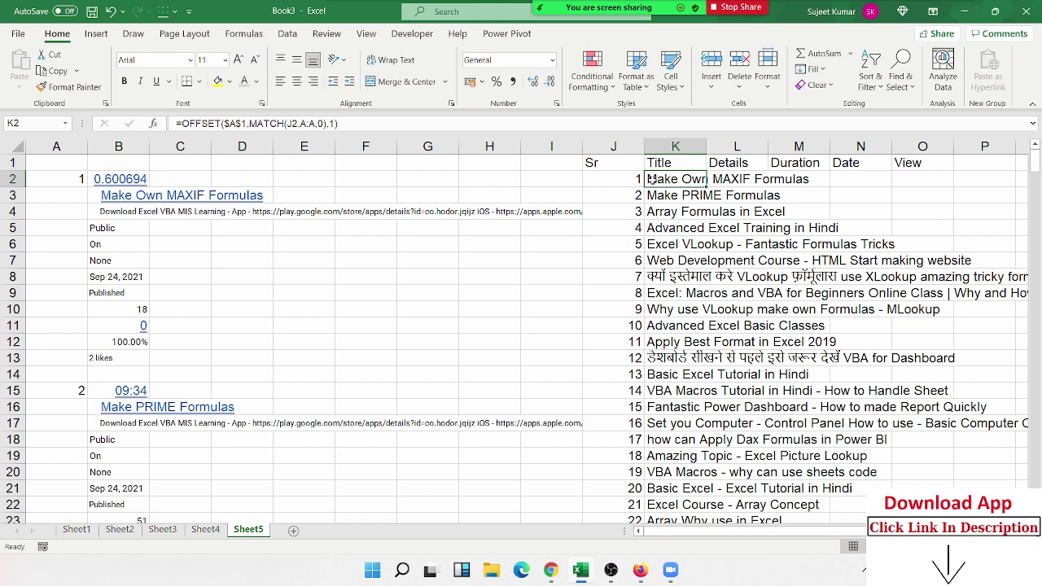
# Step: Wrap K2's title lookup in IF(J2="","",...) so empty Sr gives blank, and fill column K
pyautogui.doubleClick(649, 180)
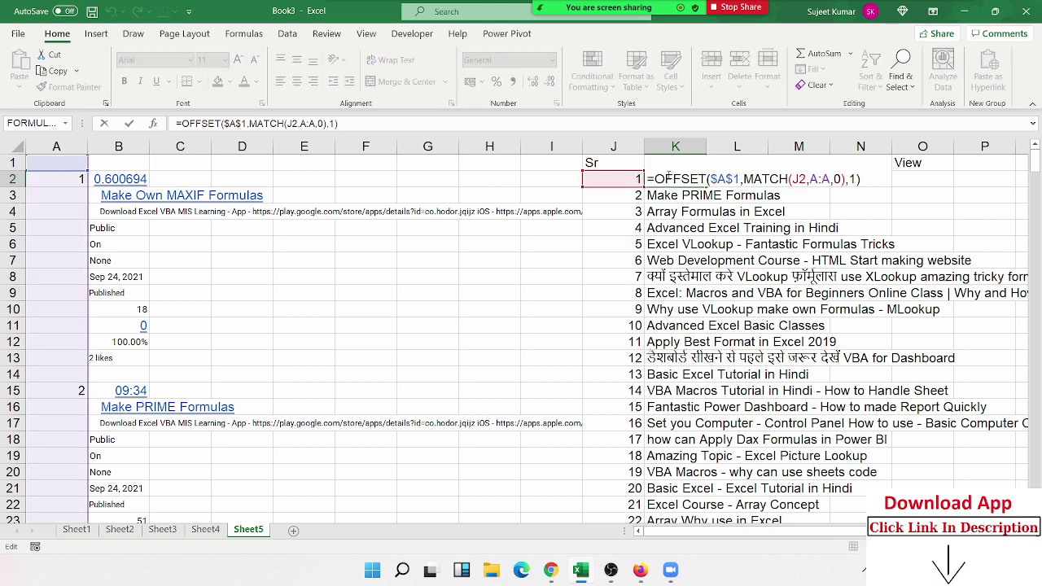
pyautogui.write('IF(')
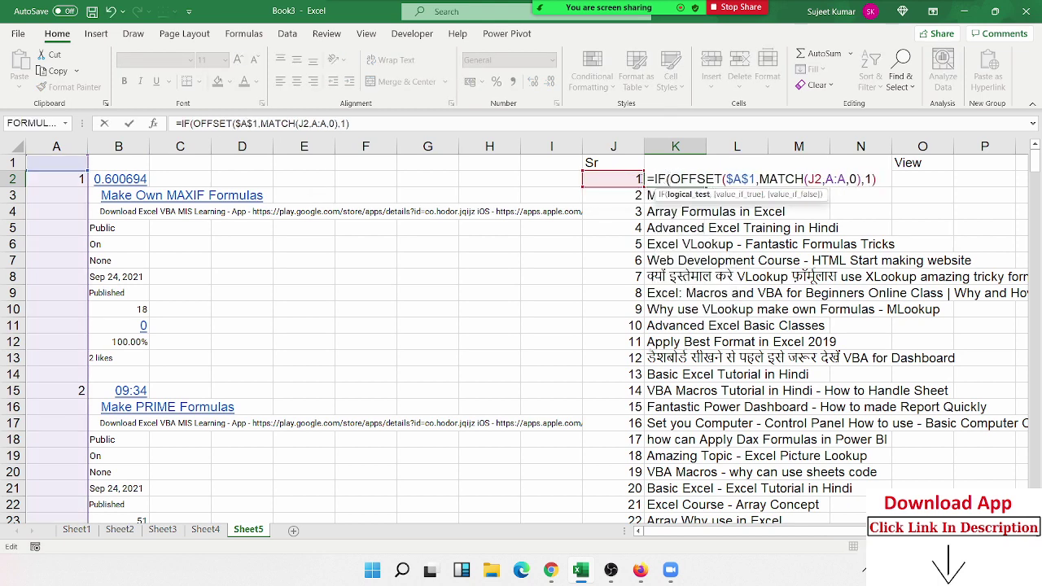
pyautogui.click(606, 182)
pyautogui.write('="')
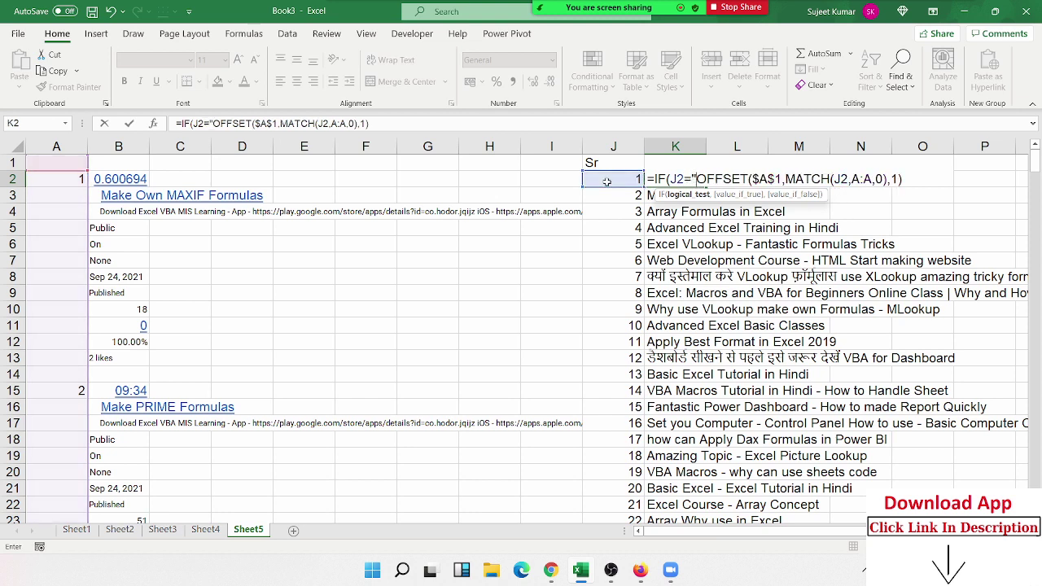
pyautogui.write('",""')
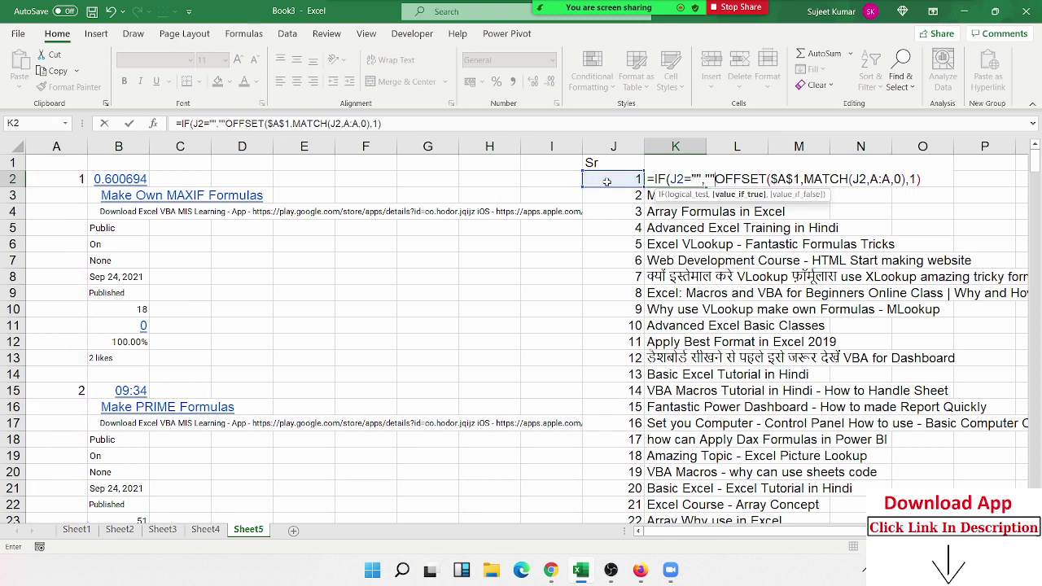
pyautogui.write(',')
pyautogui.press('Return')
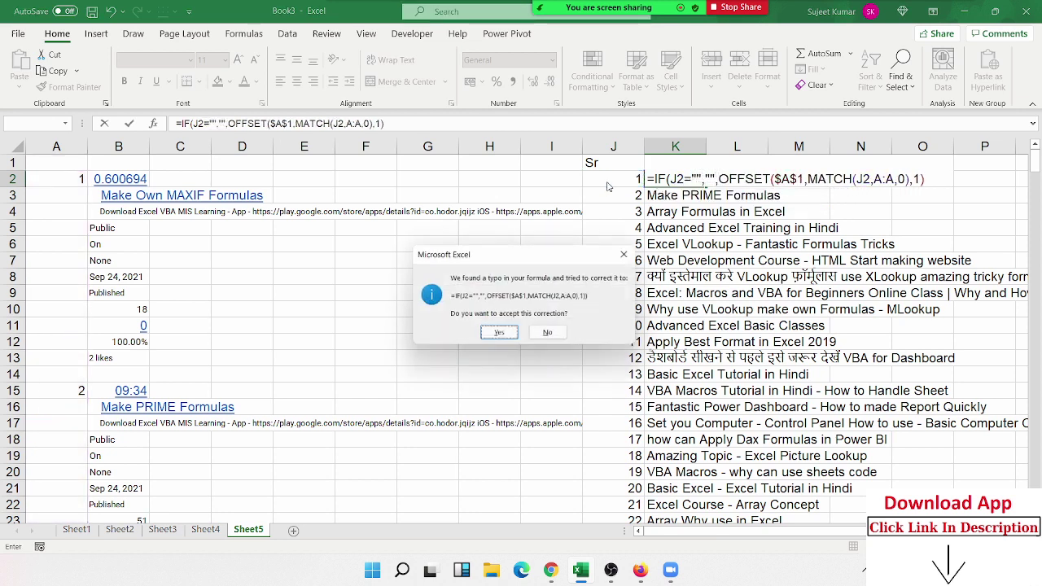
pyautogui.press('Return')
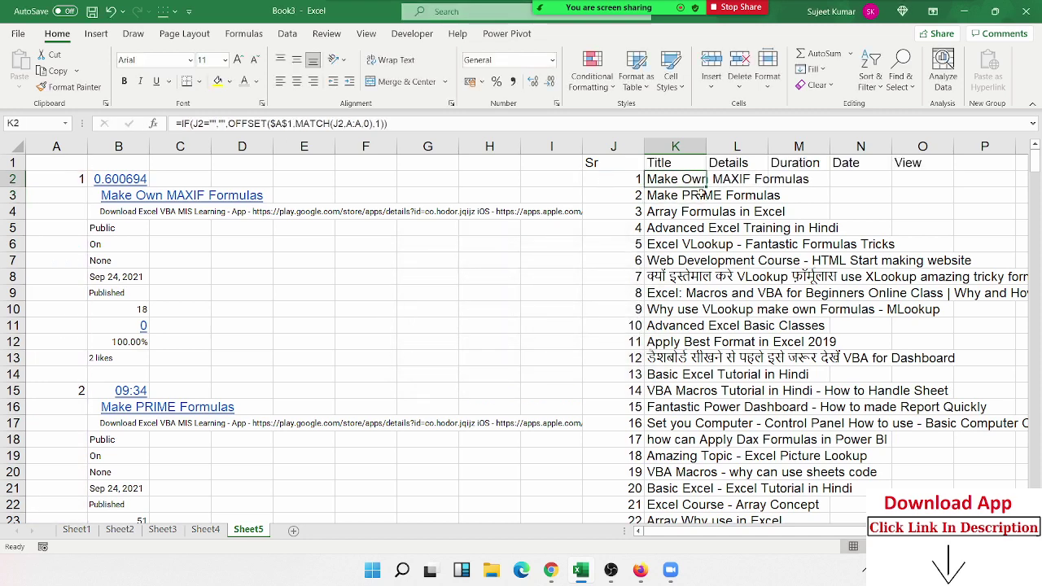
pyautogui.doubleClick(706, 189)
pyautogui.scroll(-1, 705, 342)
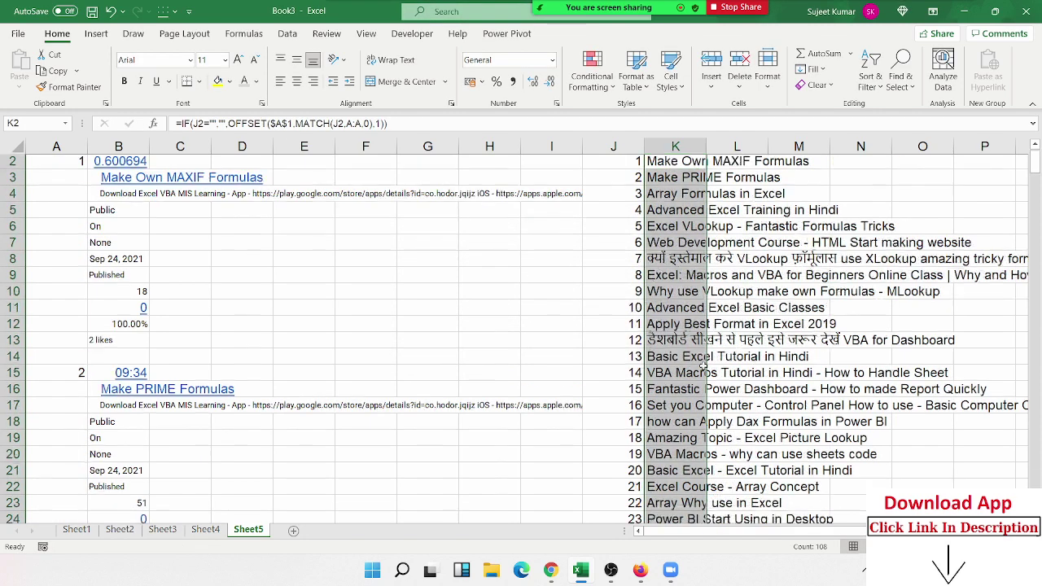
pyautogui.scroll(-4, 705, 376)
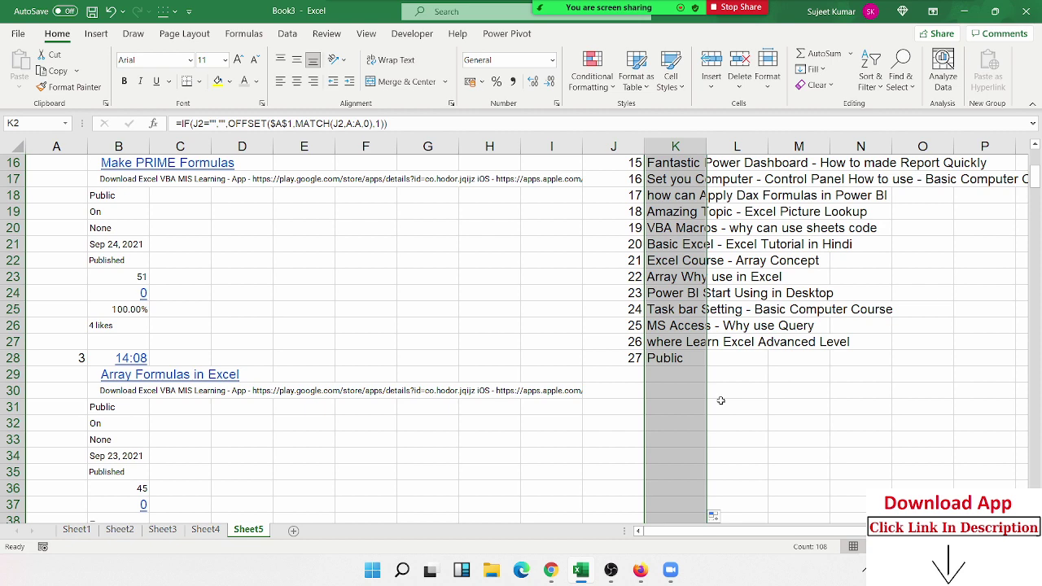
pyautogui.scroll(-2, 175, 412)
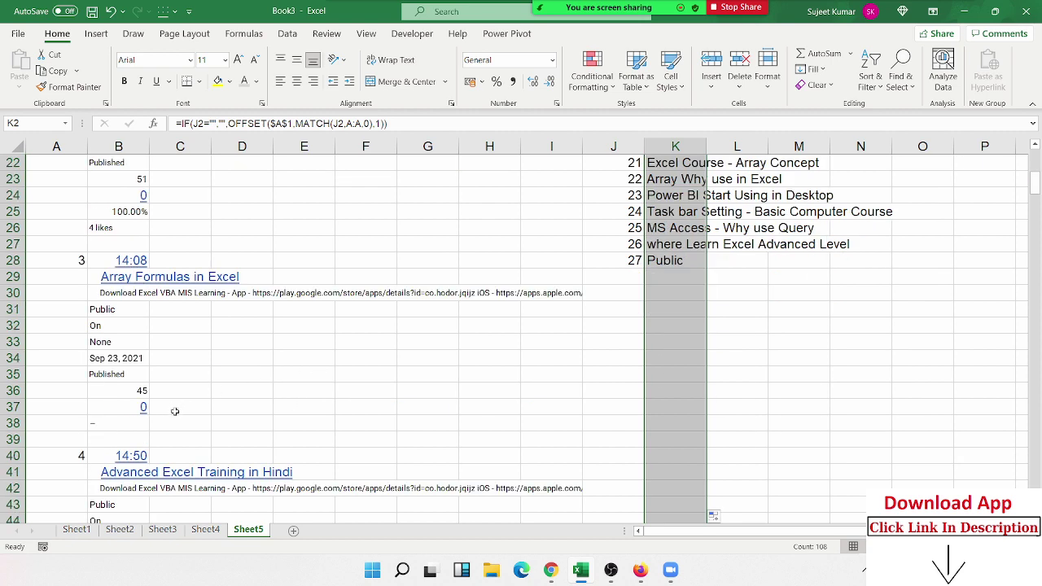
pyautogui.scroll(-4, 175, 411)
pyautogui.scroll(-8, 174, 409)
pyautogui.scroll(-4, 174, 409)
pyautogui.scroll(-5, 163, 412)
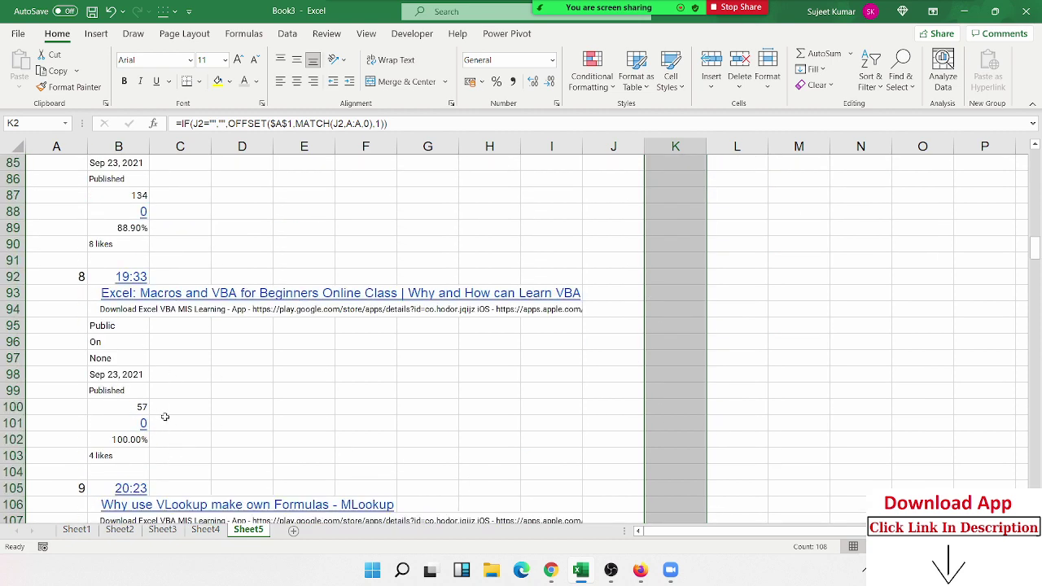
pyautogui.scroll(-3, 163, 418)
pyautogui.scroll(-5, 168, 431)
pyautogui.scroll(-5, 175, 443)
pyautogui.scroll(-5, 207, 438)
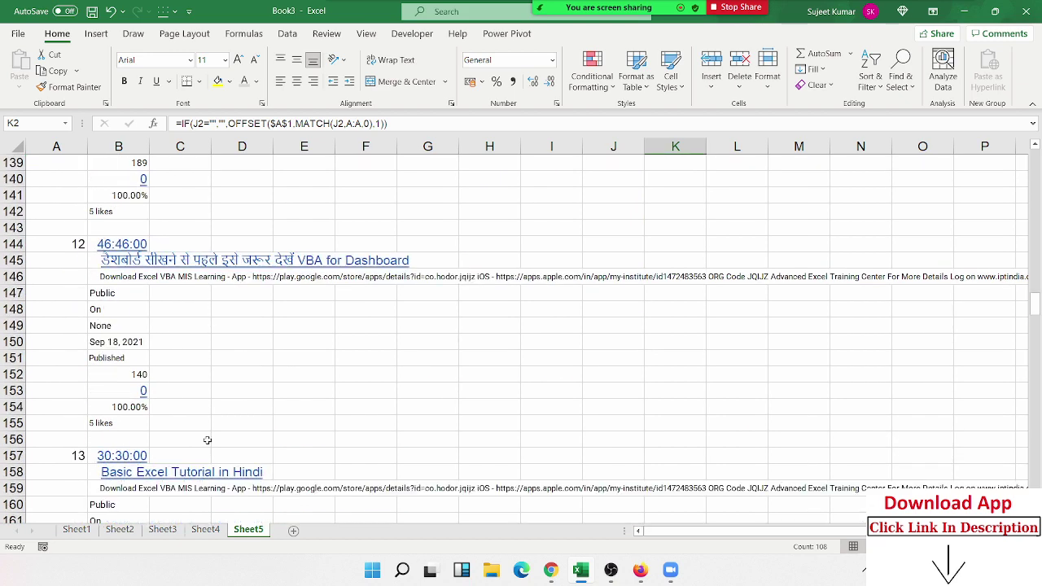
pyautogui.scroll(-6, 212, 437)
pyautogui.scroll(-5, 235, 446)
pyautogui.scroll(-3, 235, 446)
pyautogui.scroll(-5, 277, 440)
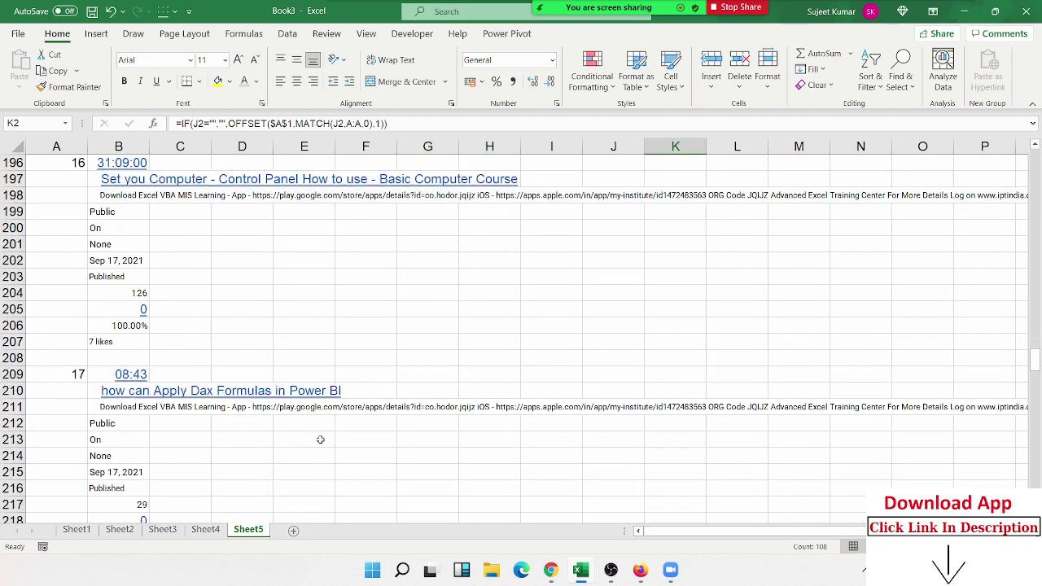
pyautogui.scroll(-5, 333, 440)
pyautogui.scroll(-10, 351, 441)
pyautogui.scroll(-8, 353, 440)
pyautogui.scroll(-5, 354, 437)
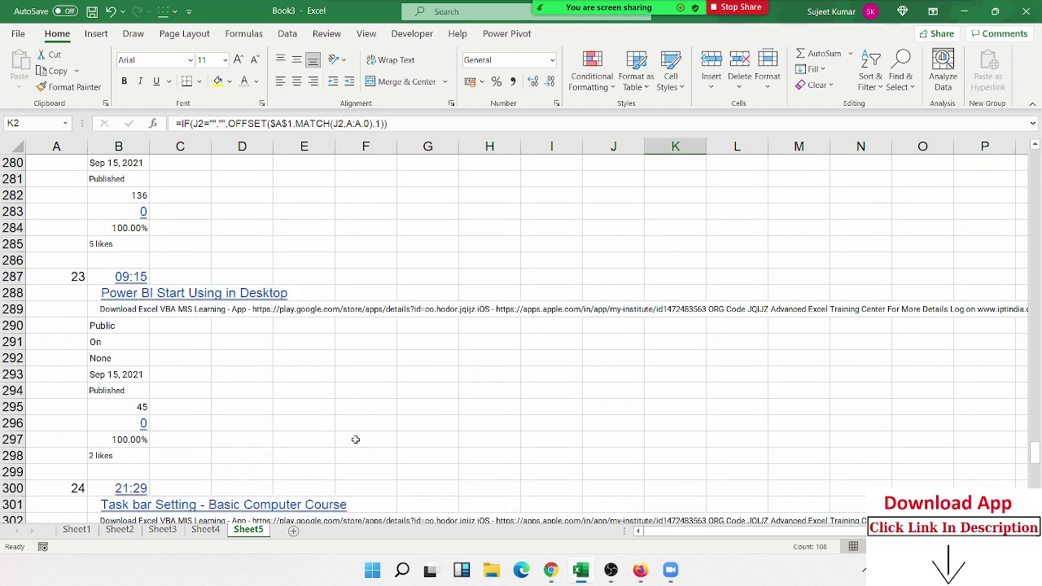
pyautogui.scroll(-5, 358, 440)
pyautogui.scroll(-10, 360, 443)
pyautogui.scroll(-5, 359, 442)
pyautogui.scroll(-1, 364, 441)
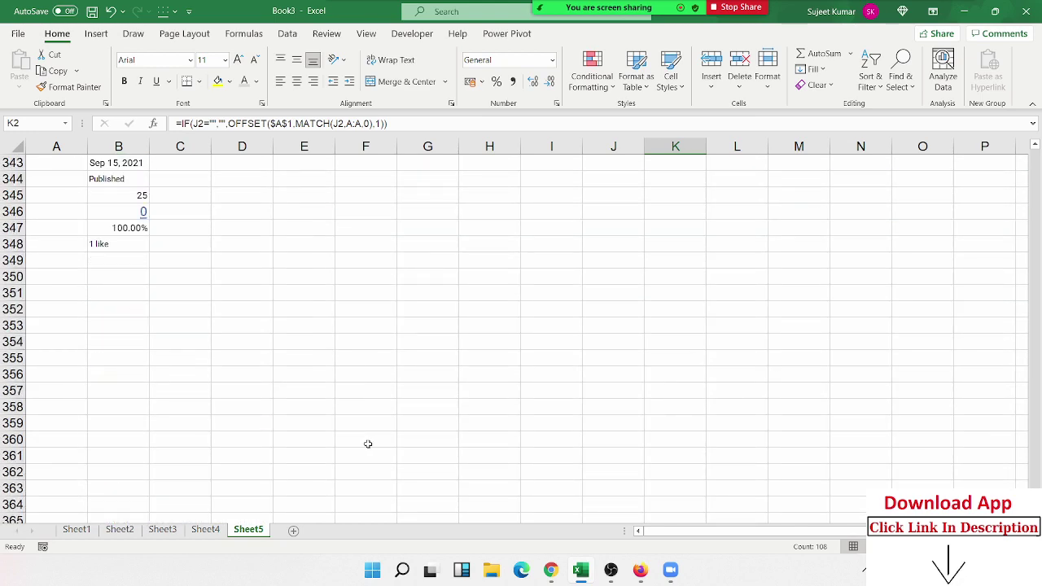
pyautogui.scroll(2, 367, 442)
pyautogui.scroll(1, 338, 420)
pyautogui.scroll(2, 302, 400)
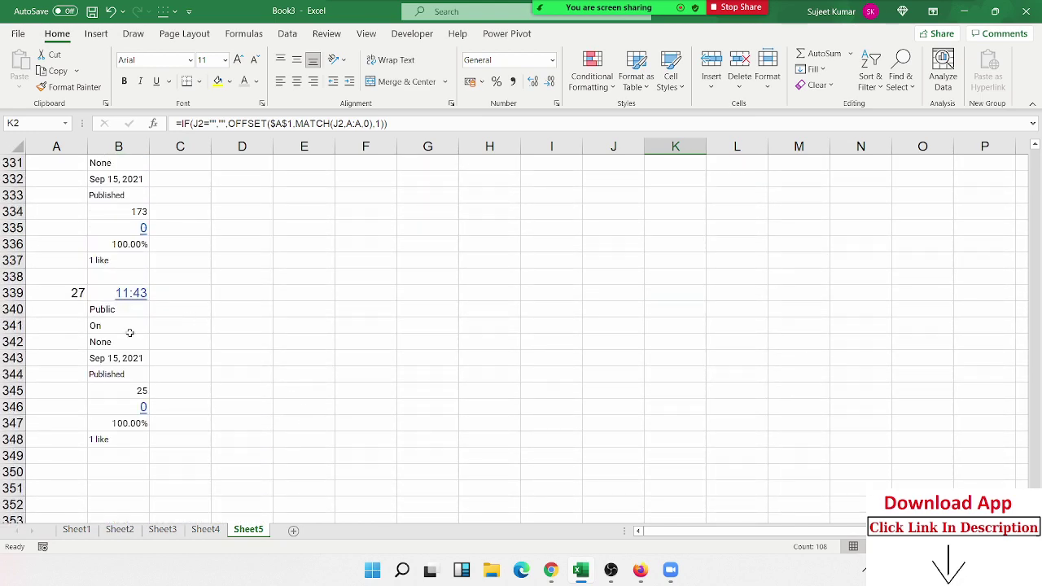
pyautogui.click(118, 313)
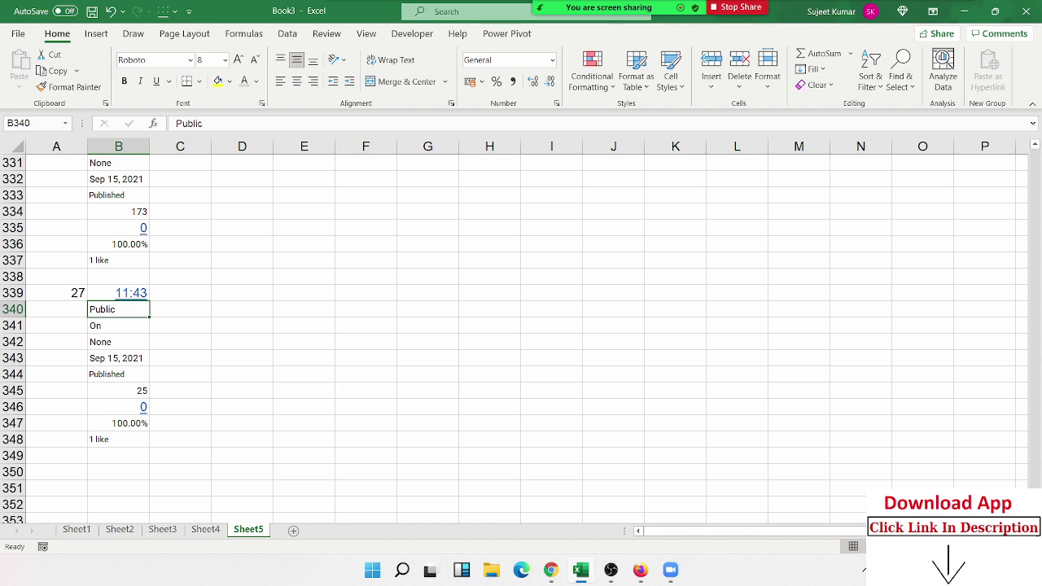
pyautogui.moveTo(1036, 277); pyautogui.dragTo(1038, 160)
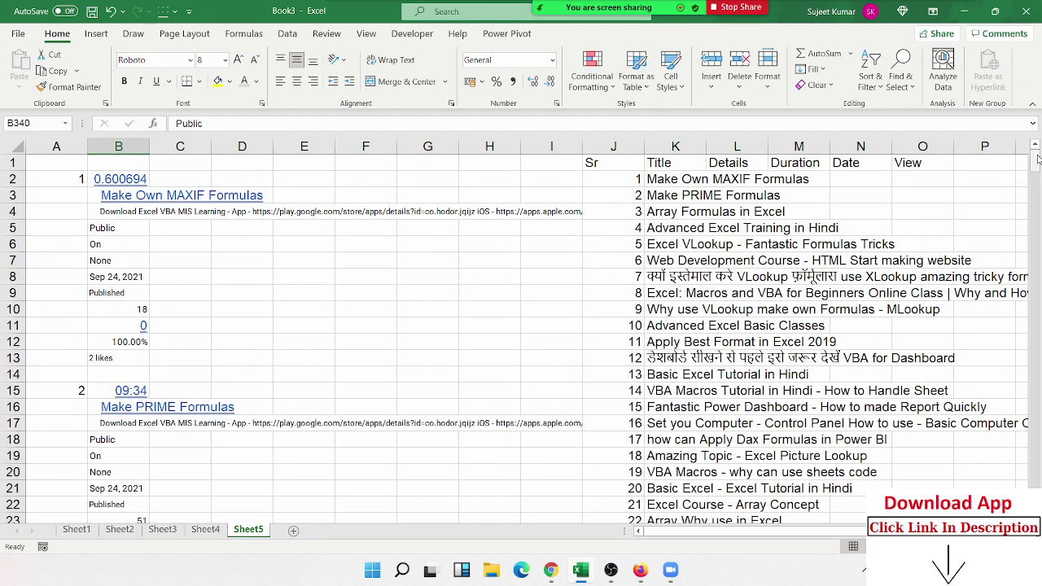
# Step: Copy K2's lookup formula into L2 with a +1 MATCH offset to show the details line
pyautogui.click(690, 179)
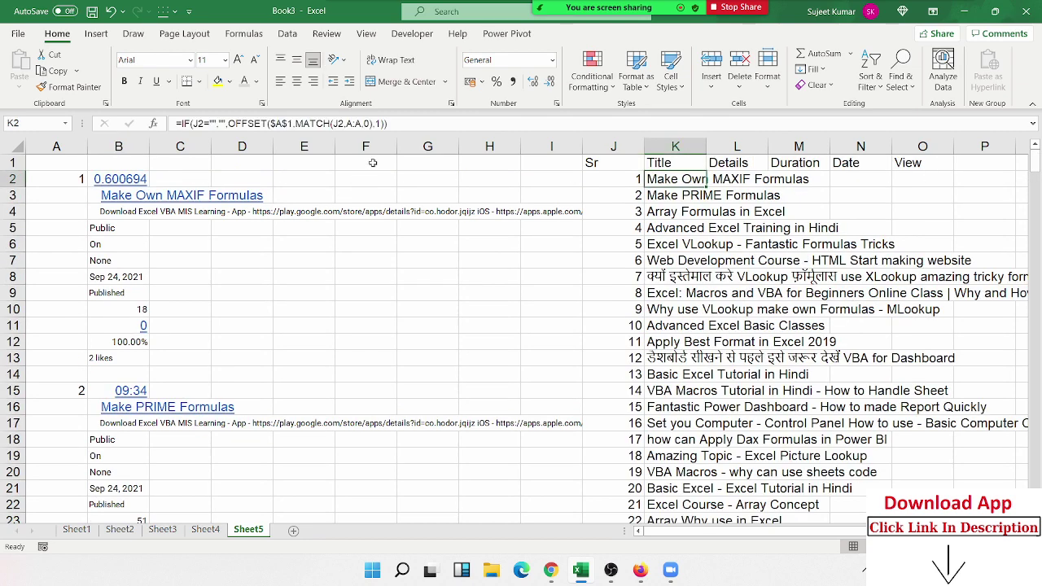
pyautogui.click(401, 130)
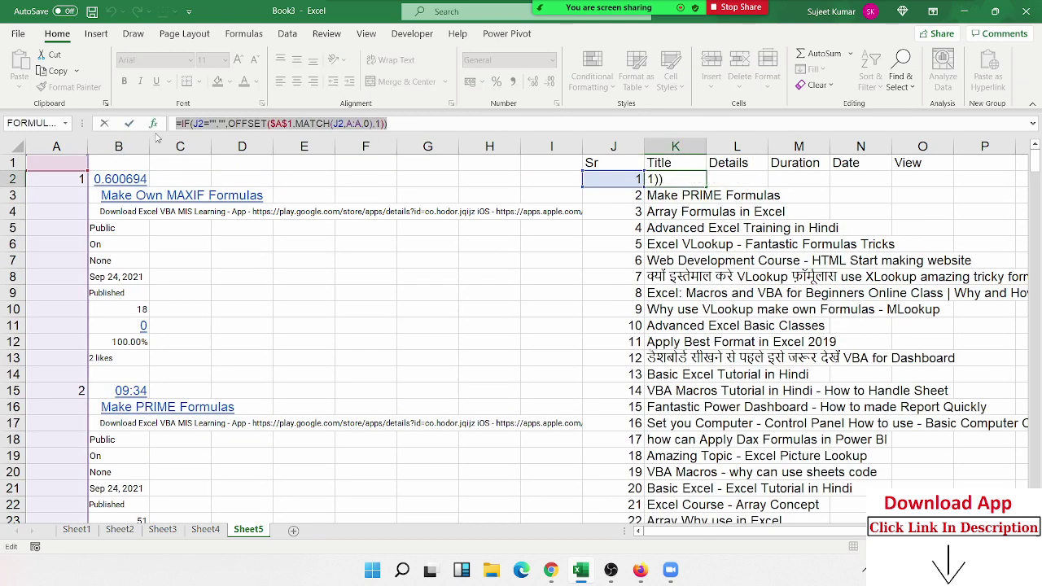
pyautogui.press('Escape')
pyautogui.click(714, 179)
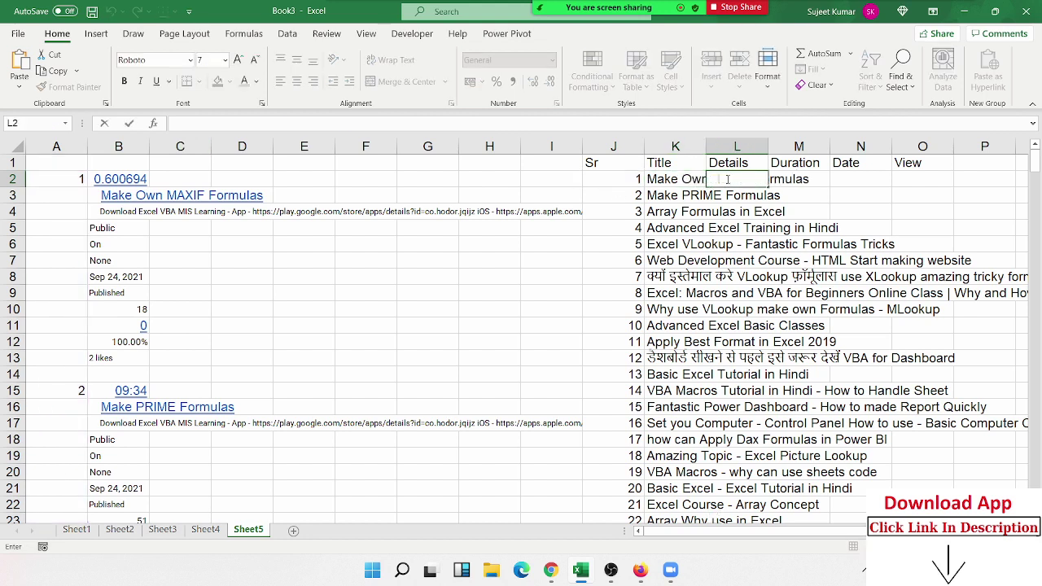
pyautogui.write('=IF(J2="","",OFFSET($A$1,MATCH(J2,A:A,0),1))')
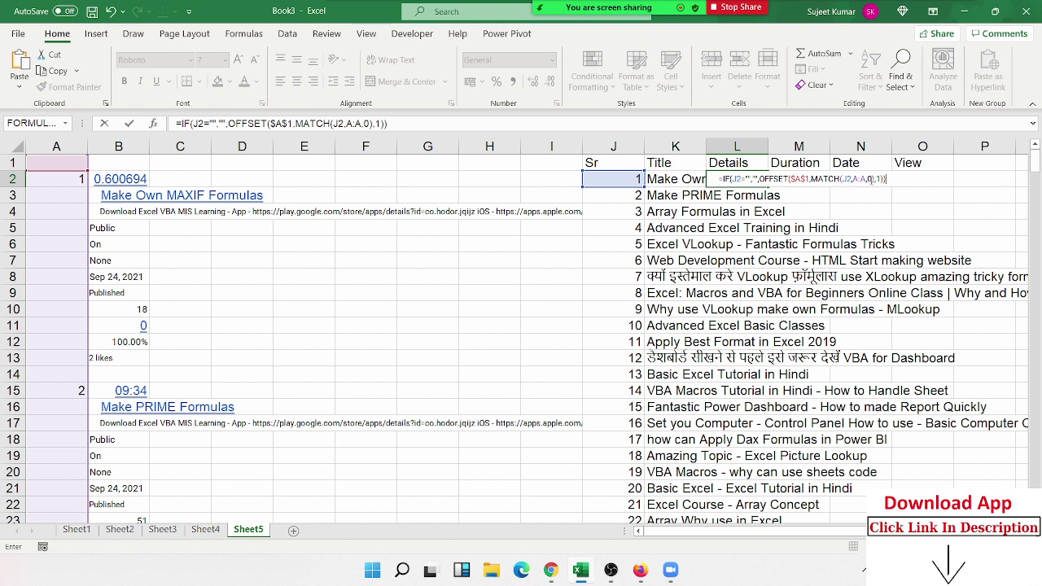
pyautogui.click(876, 178)
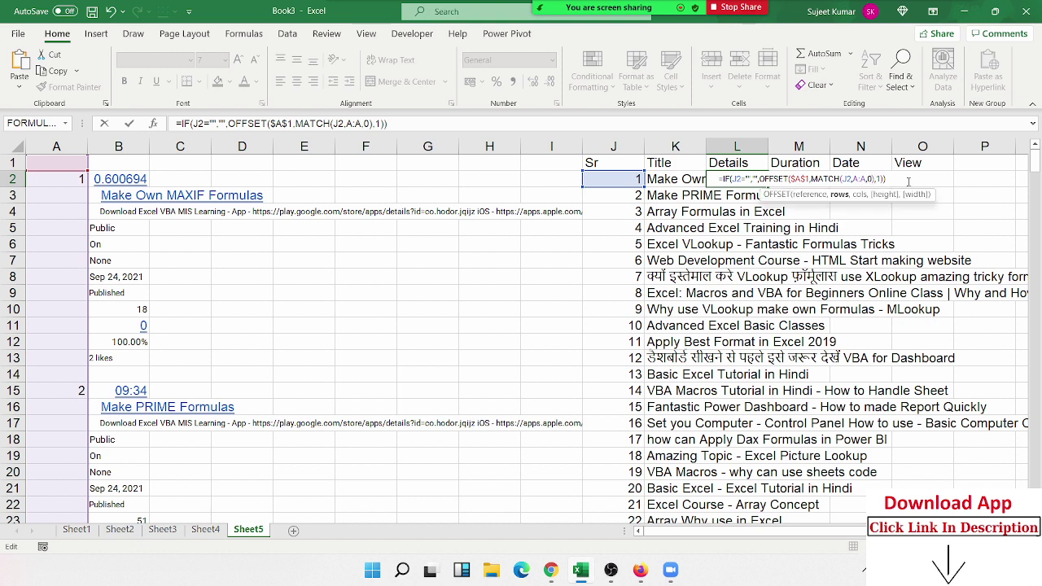
pyautogui.write('+1')
pyautogui.press('Return')
pyautogui.press('Up')
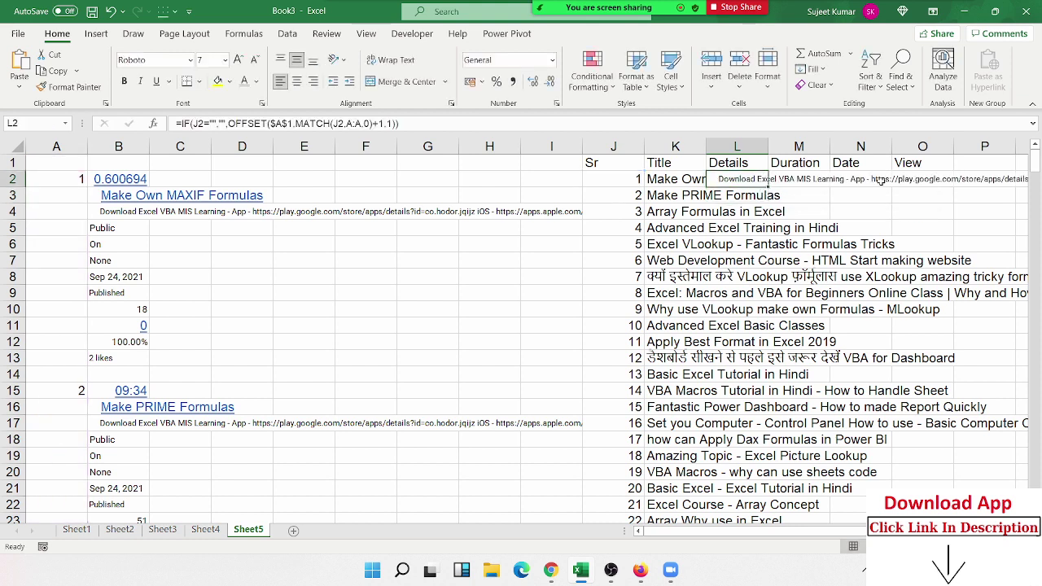
# Step: Paste the lookup formula into M2 with a -1 MATCH offset so it shows 14:25
pyautogui.click(785, 181)
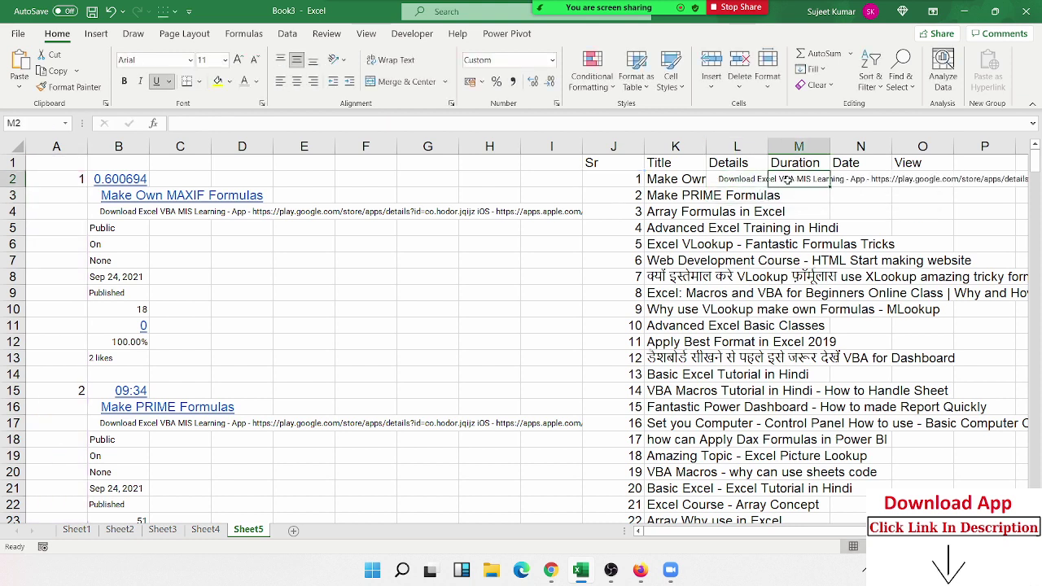
pyautogui.write('=IF(J2="","",OFFSET($A$1,MATCH(J2,A:A,0),1))')
pyautogui.press('F2')
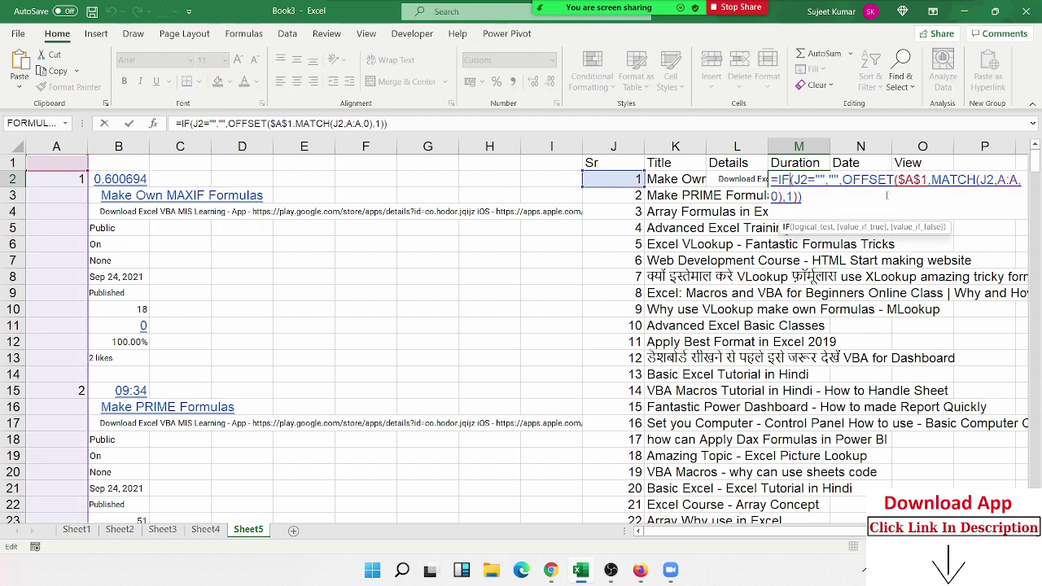
pyautogui.click(783, 197)
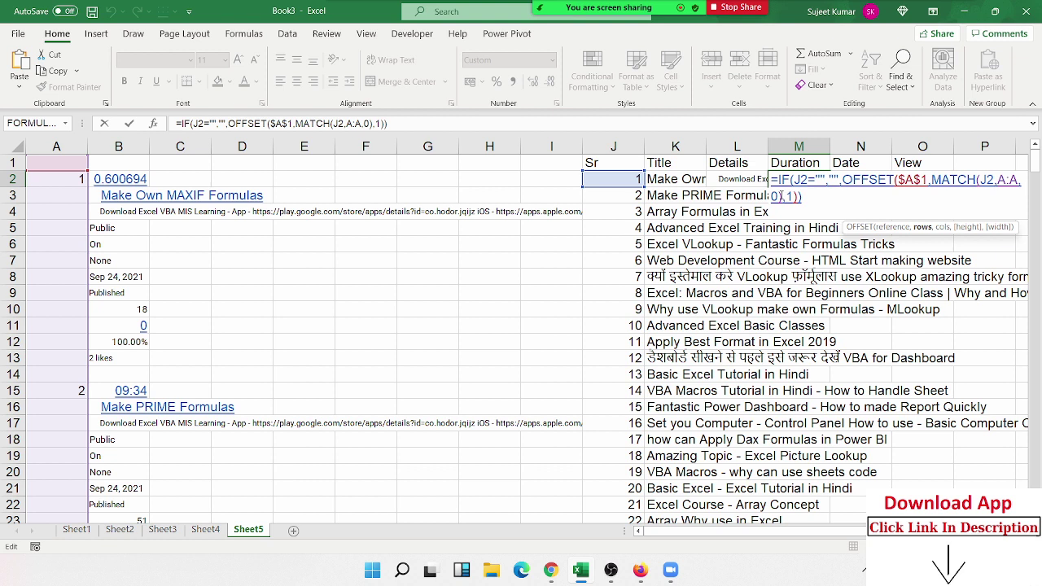
pyautogui.write('-1')
pyautogui.press('Return')
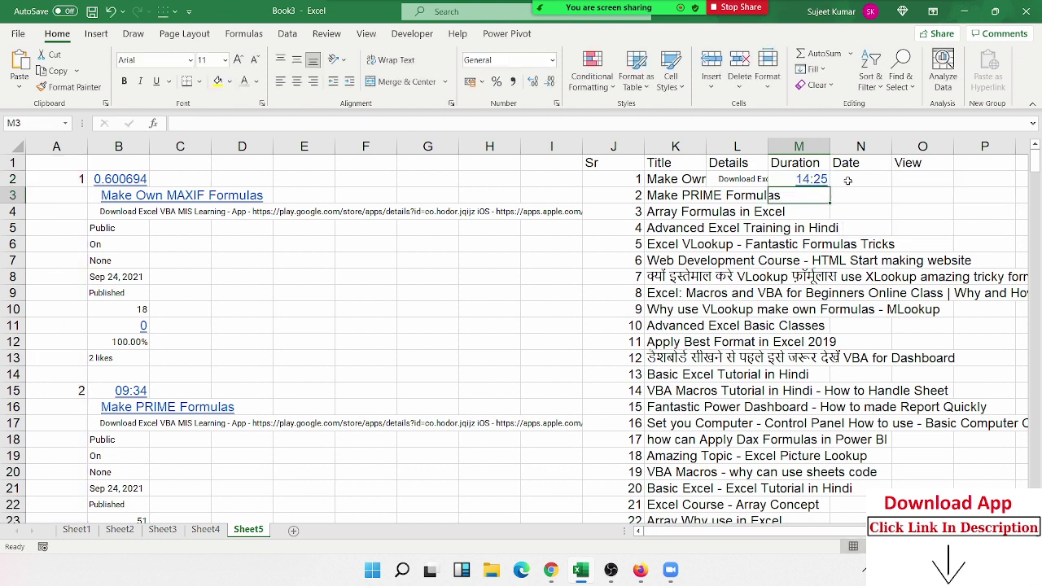
pyautogui.click(847, 180)
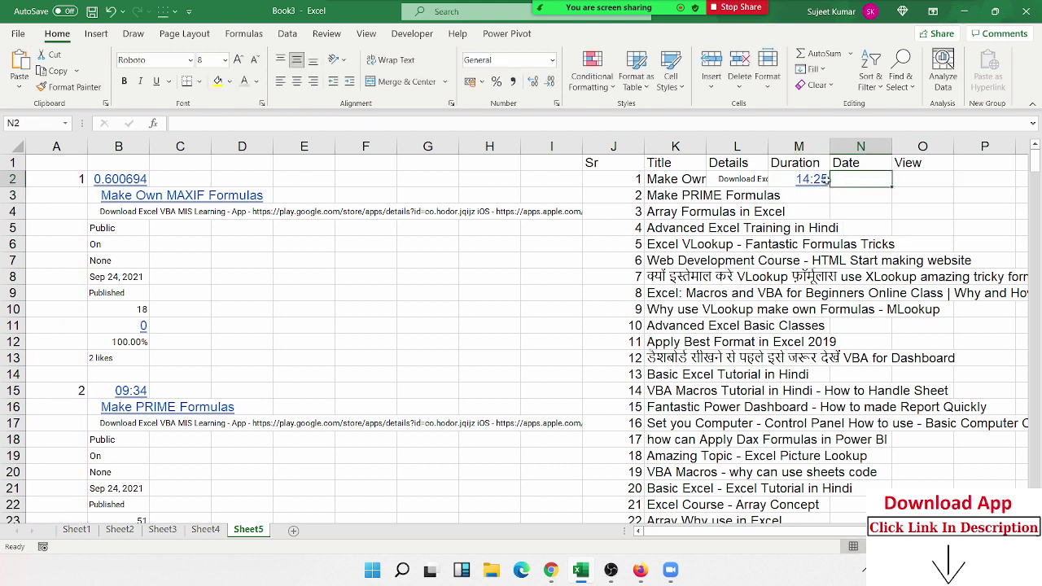
# Step: Inspect the serial-number formulas in column A
pyautogui.click(52, 184)
pyautogui.press('Up')
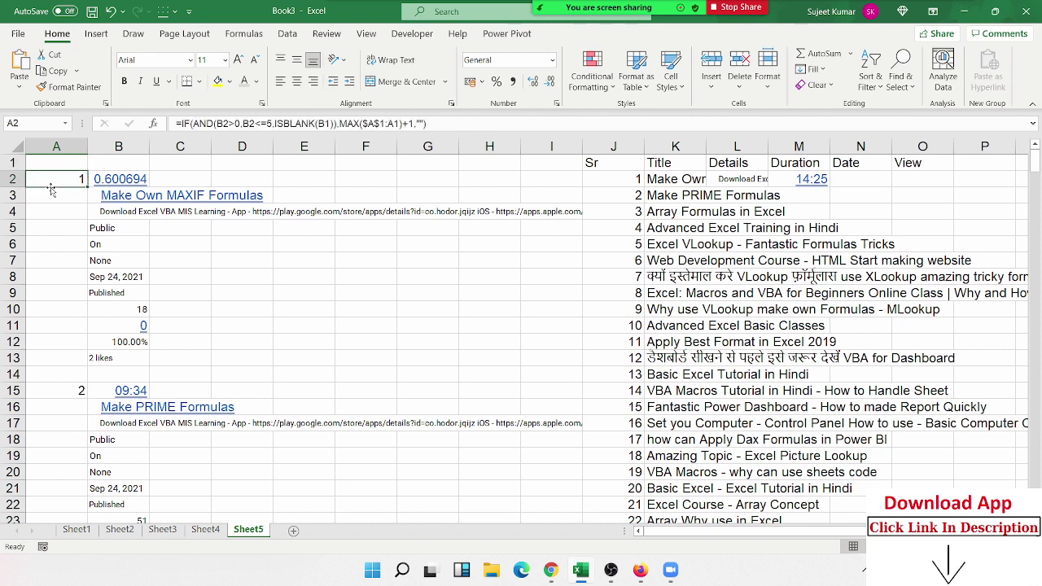
pyautogui.click(51, 189)
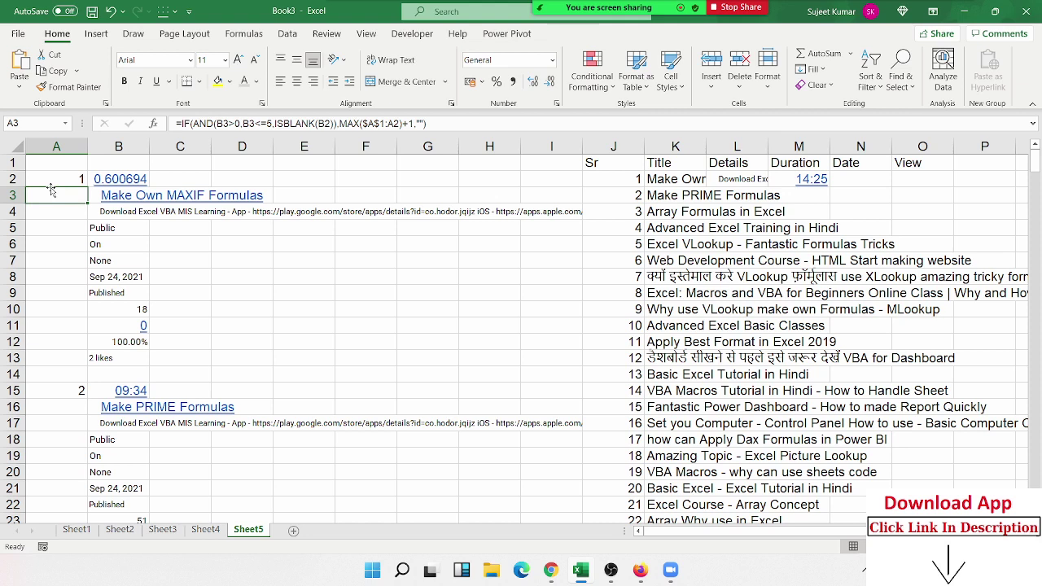
pyautogui.press('Down')
pyautogui.press('Down')
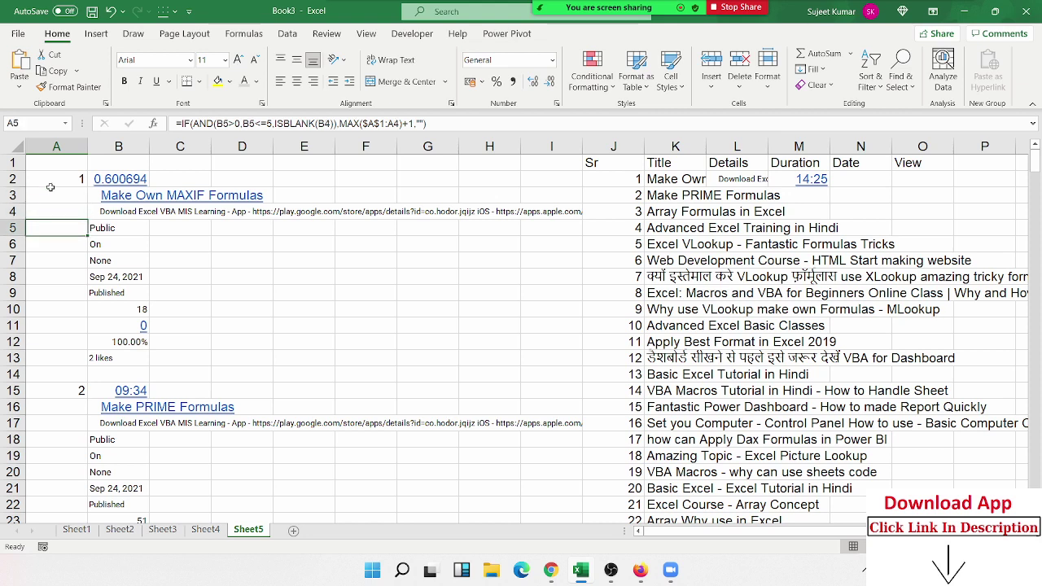
pyautogui.press('Down')
pyautogui.press('Down')
pyautogui.press('Down')
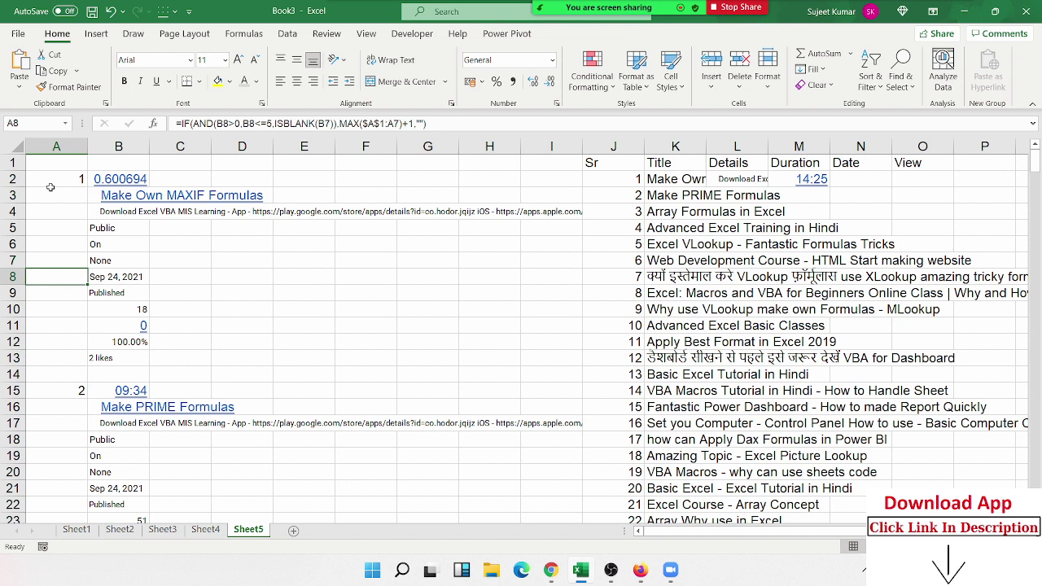
# Step: Paste the lookup into N2 with a +5 MATCH offset so it shows Sep 24, 2021
pyautogui.click(846, 184)
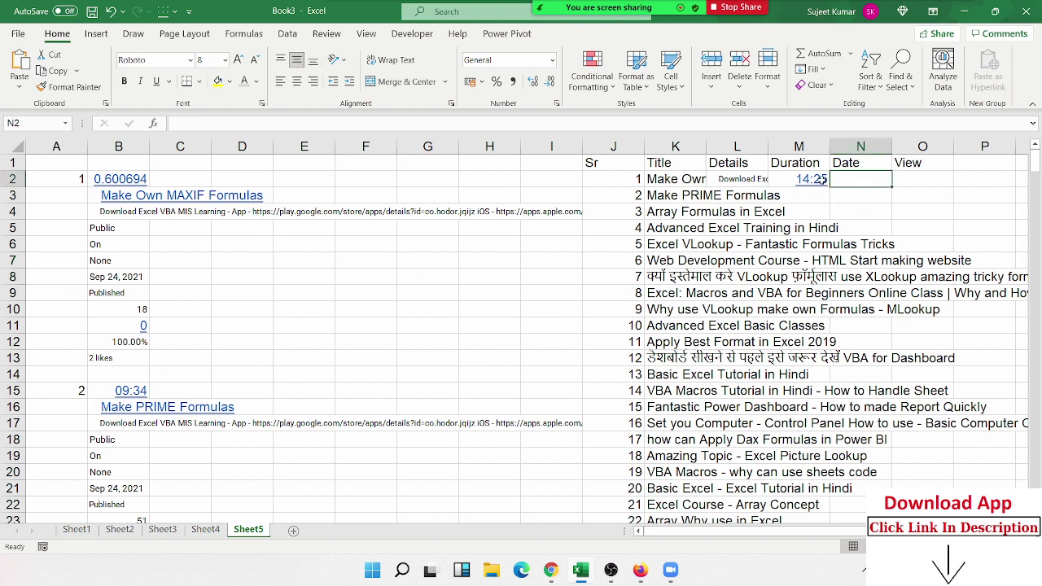
pyautogui.write('=IF(J2="","",OFFSET($A$1,MATCH(J2,A:A,0),1))')
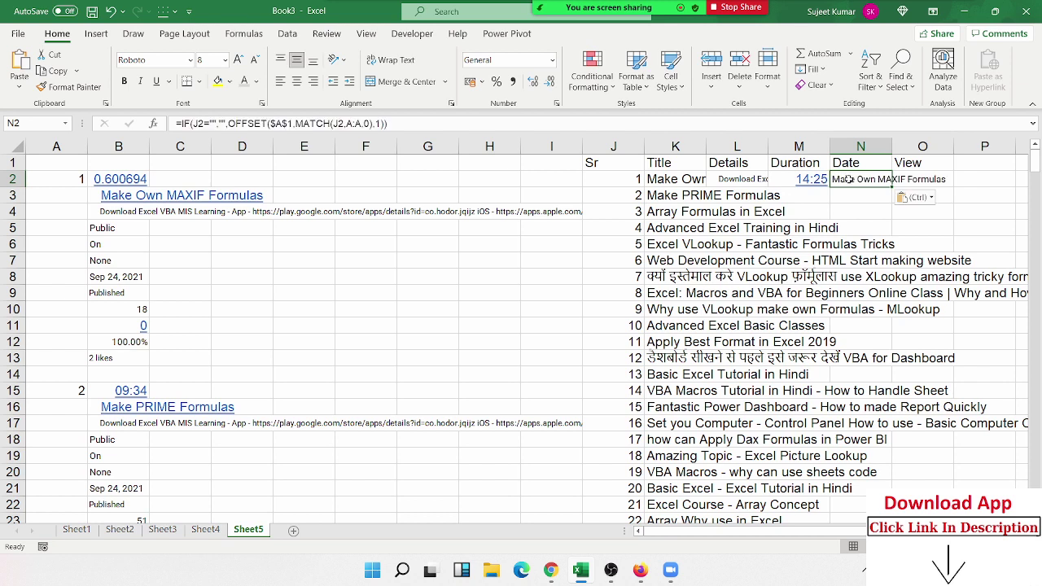
pyautogui.doubleClick(849, 180)
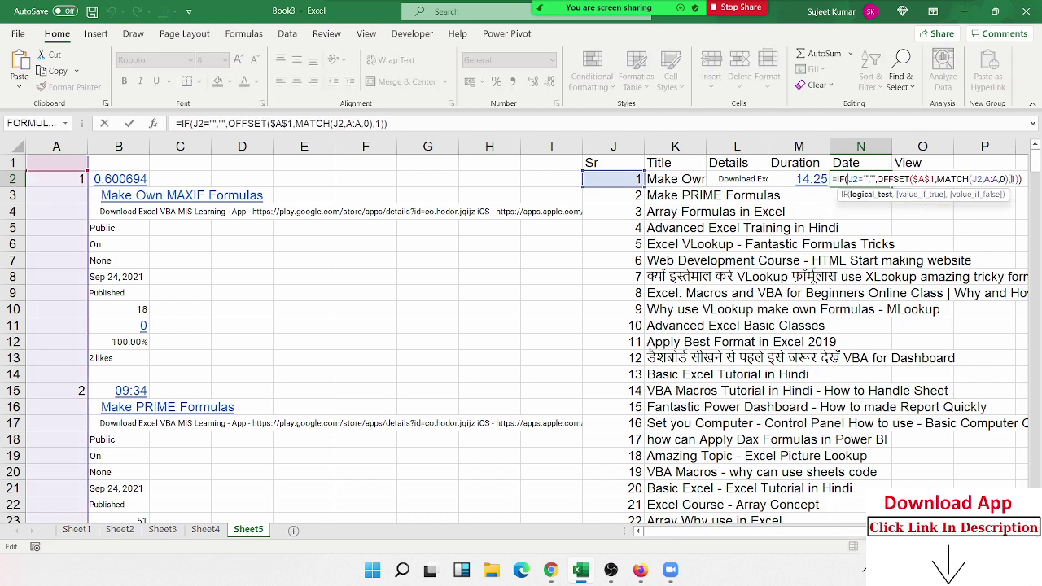
pyautogui.press('Left')
pyautogui.press('Left')
pyautogui.press('Left')
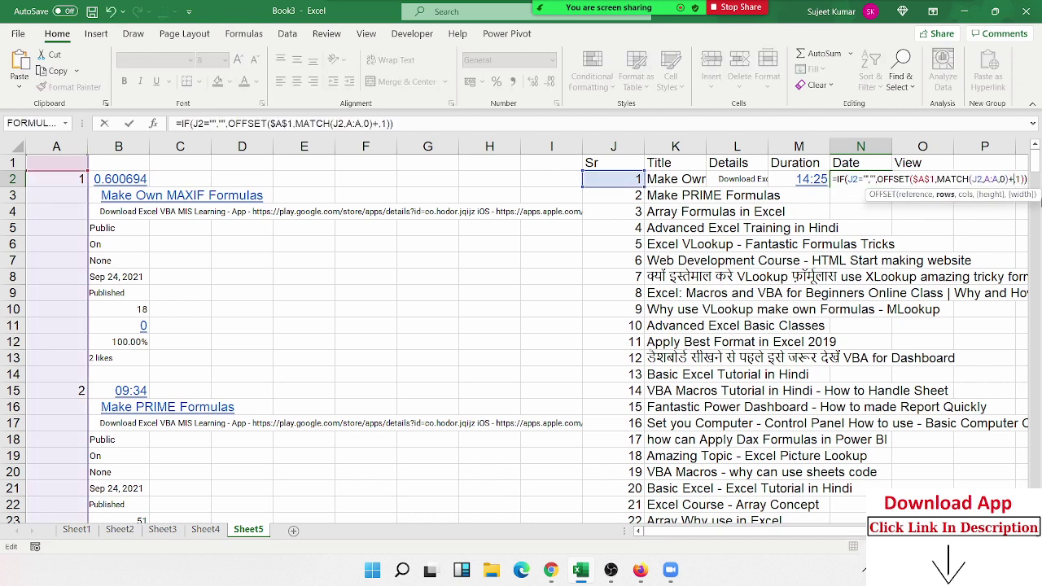
pyautogui.write('5')
pyautogui.press('Return')
pyautogui.click(887, 178)
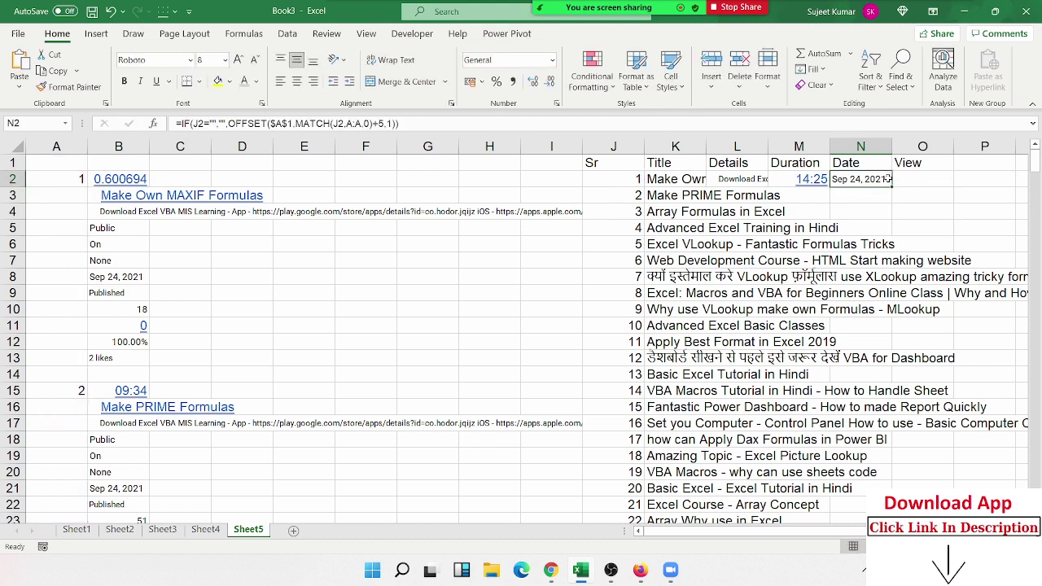
pyautogui.click(102, 292)
pyautogui.click(109, 307)
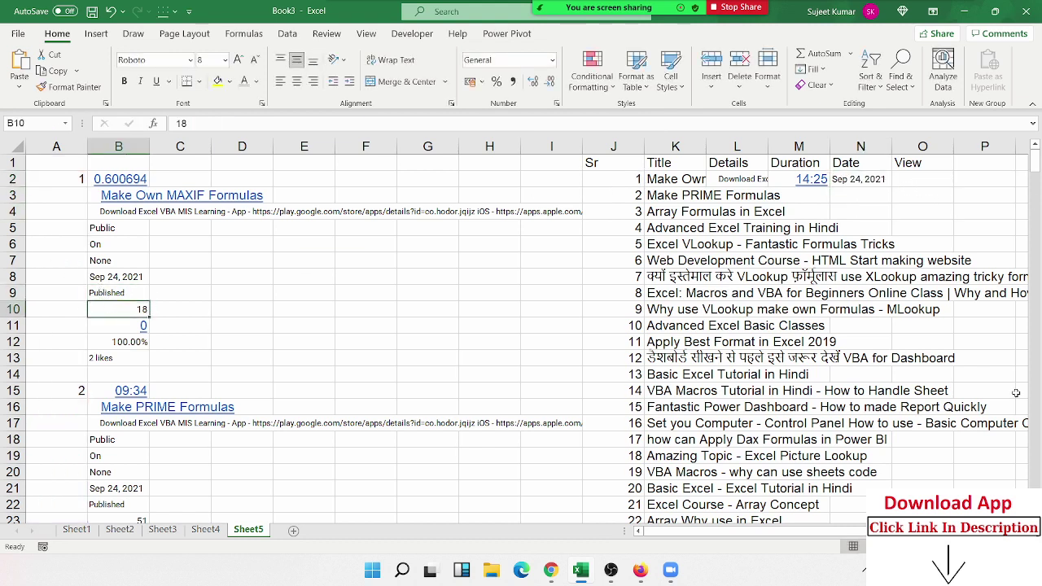
# Step: Paste the lookup into O2 and fix its MATCH offset to +7 so it shows 18 views
pyautogui.click(919, 180)
pyautogui.write('=IF(J2="","",OFFSET($A$1,MATCH(J2,A:A,0),1))')
pyautogui.doubleClick(919, 179)
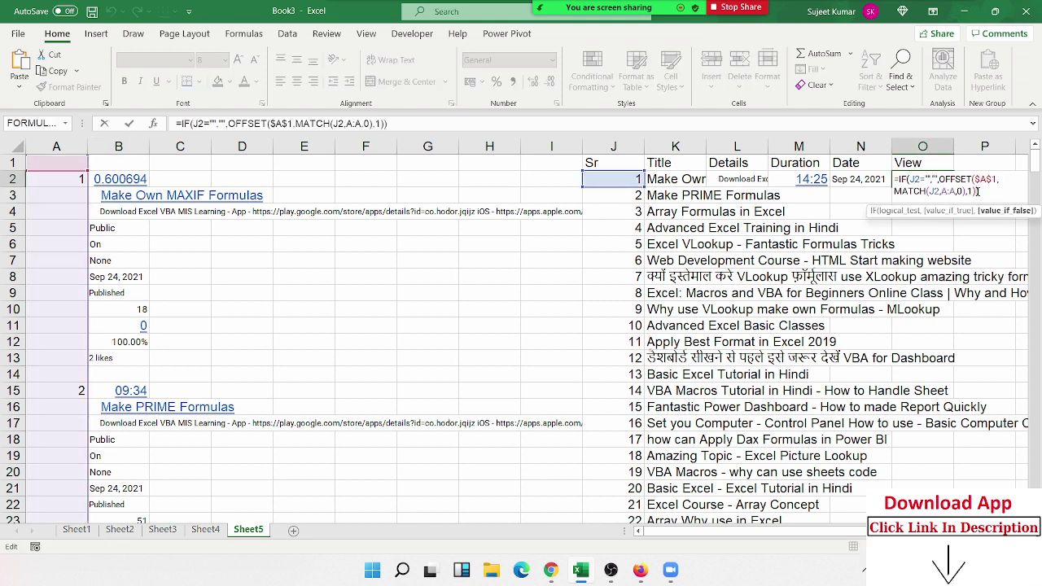
pyautogui.write('+1')
pyautogui.press('Return')
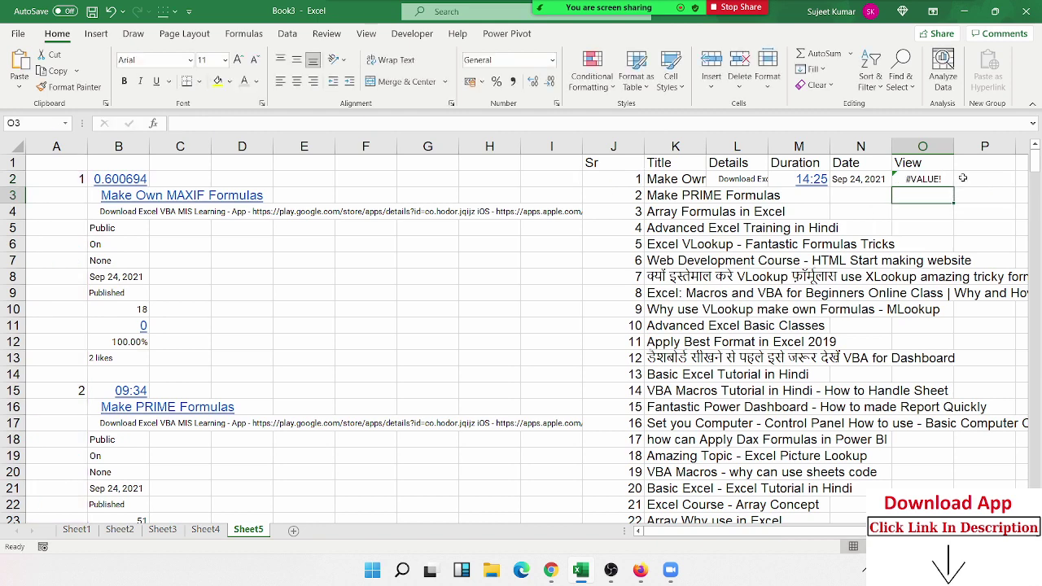
pyautogui.doubleClick(944, 178)
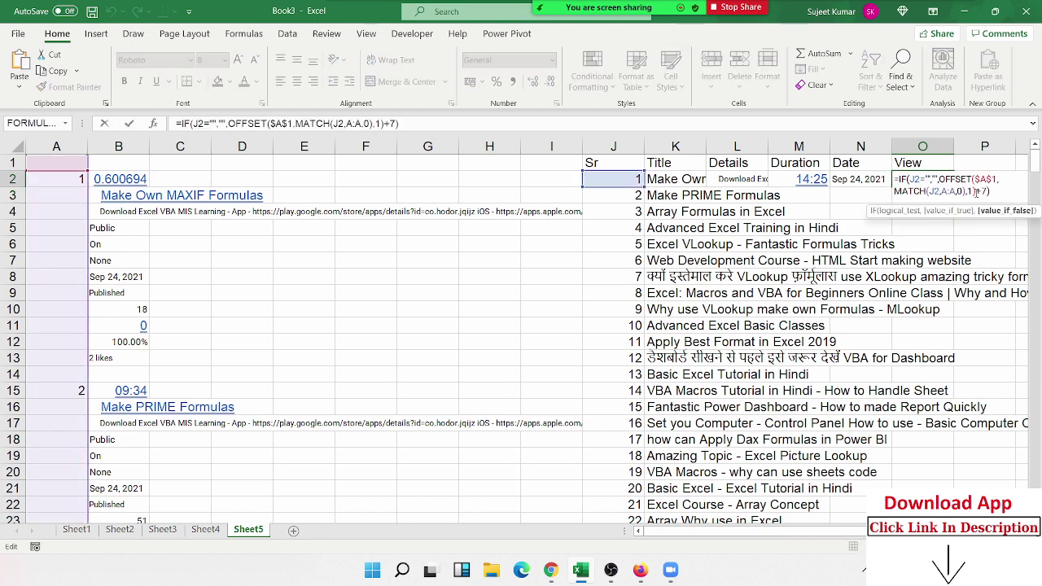
pyautogui.press('BackSpace')
pyautogui.press('BackSpace')
pyautogui.press('Left')
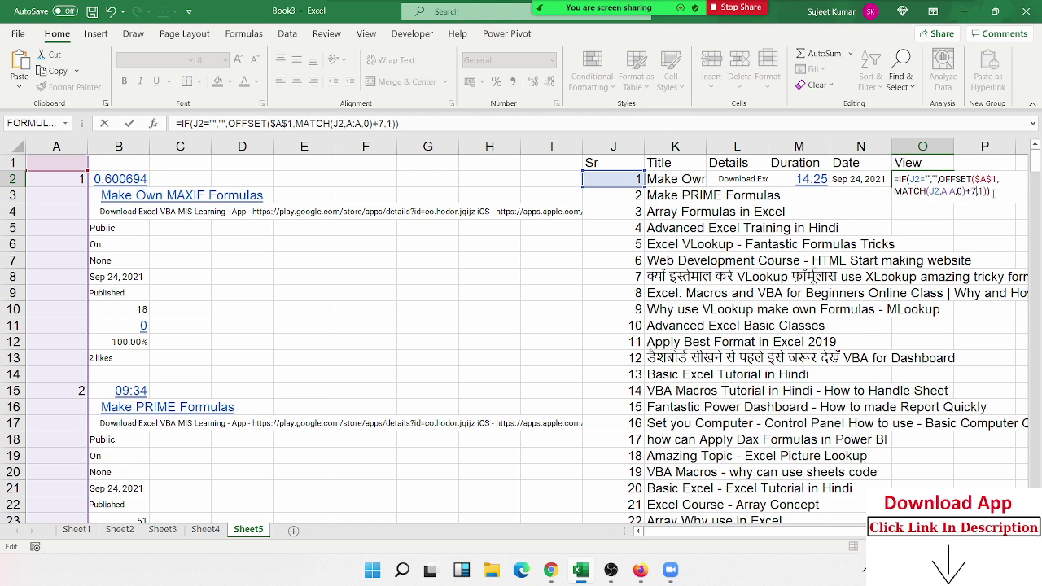
pyautogui.press('Return')
pyautogui.press('Up')
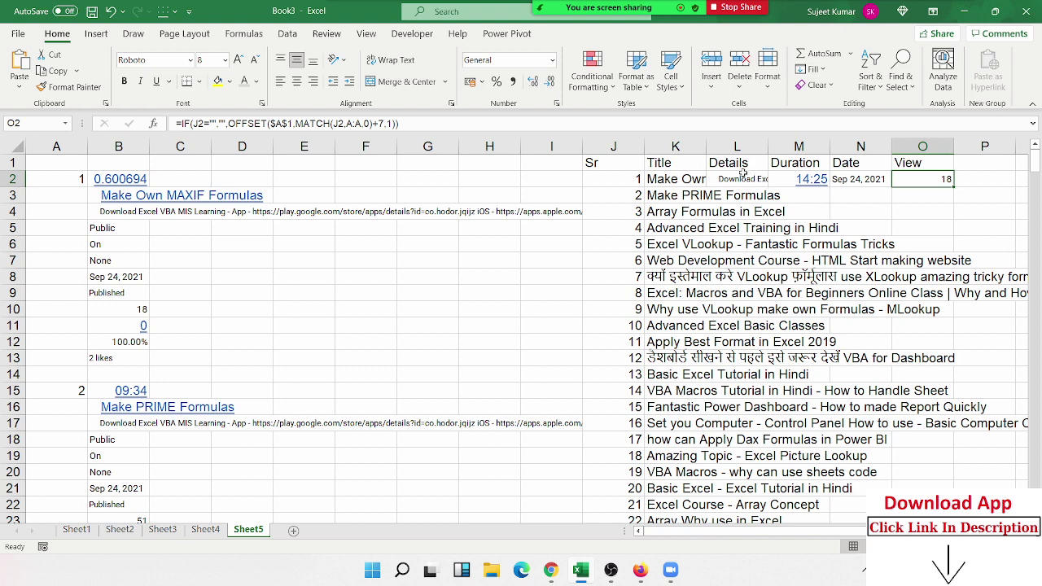
# Step: Fill the L2:O2 formulas down all video rows and widen Title column K
pyautogui.moveTo(743, 174); pyautogui.dragTo(951, 187)
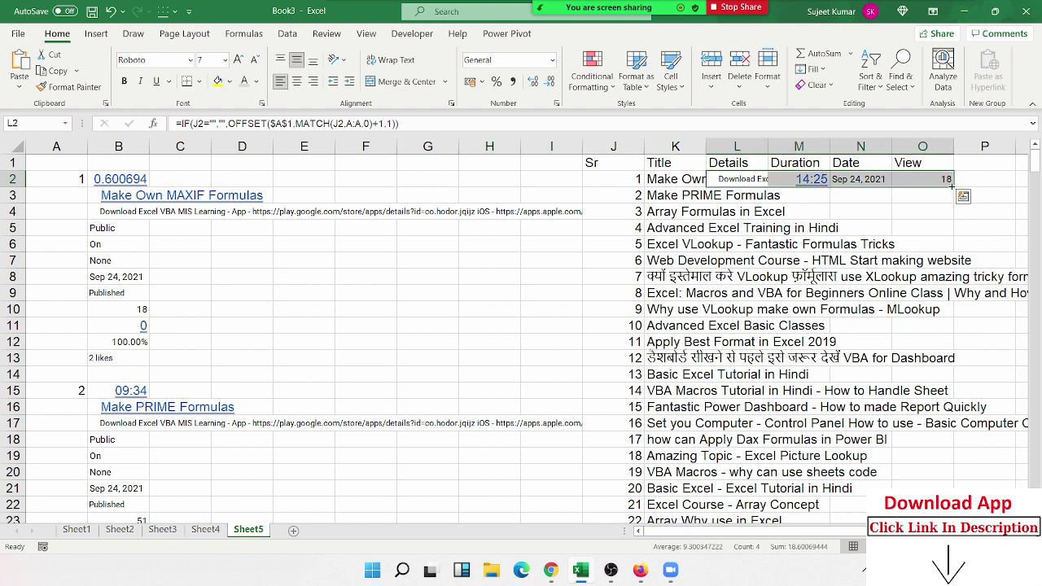
pyautogui.doubleClick(951, 186)
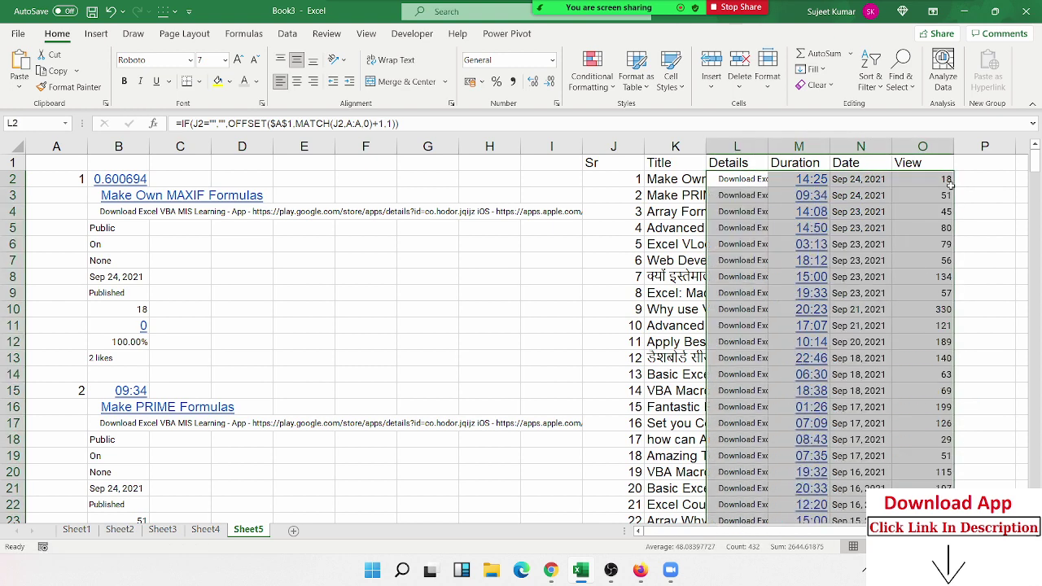
pyautogui.scroll(-4, 942, 327)
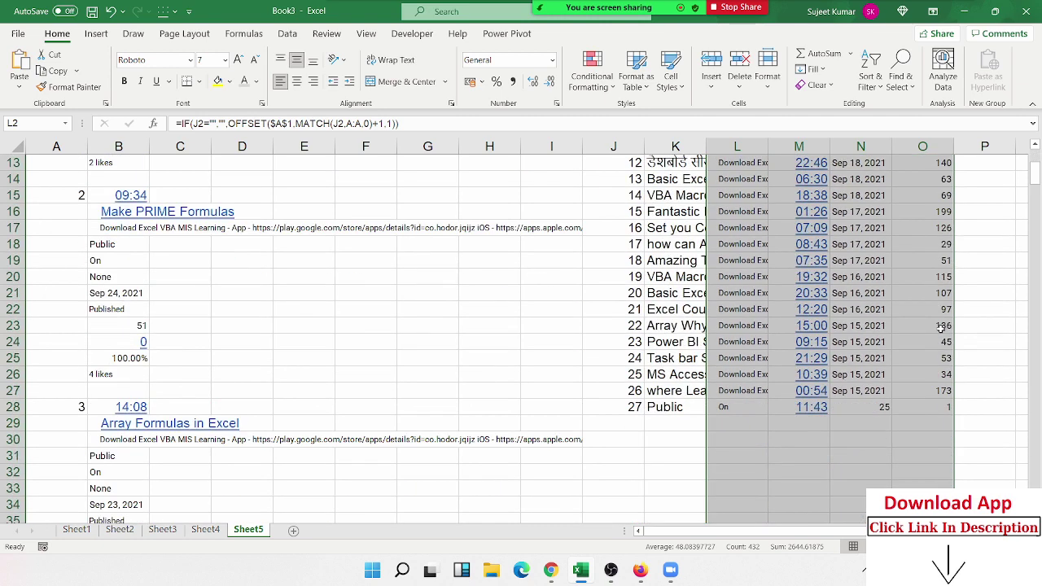
pyautogui.scroll(4, 809, 393)
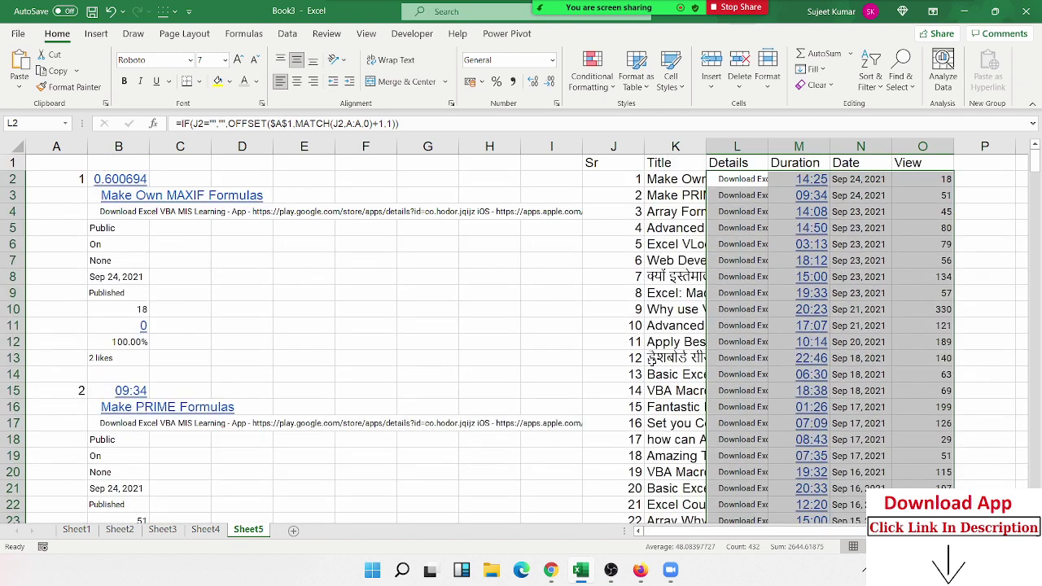
pyautogui.click(677, 376)
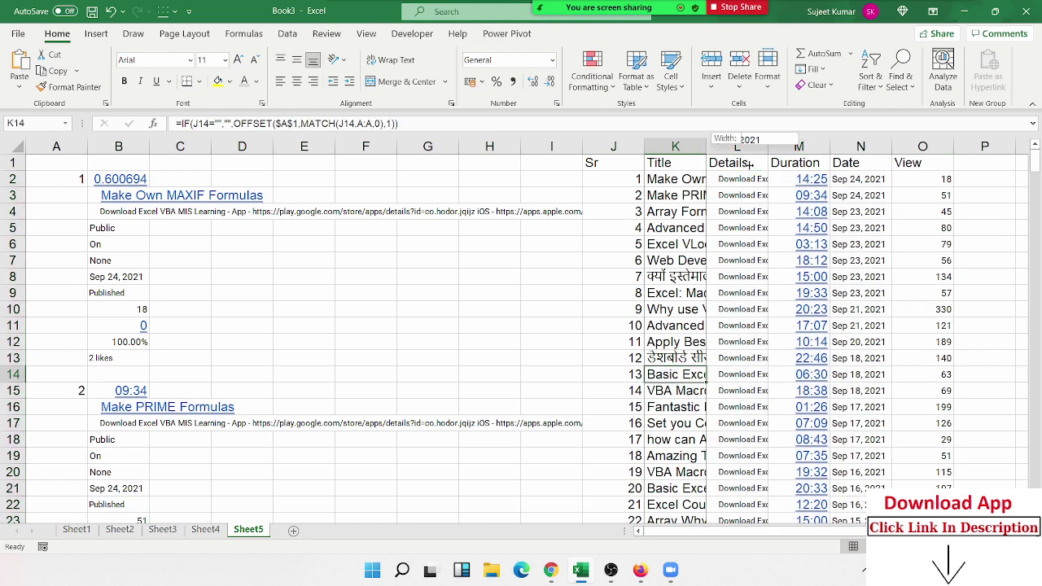
pyautogui.moveTo(706, 150); pyautogui.dragTo(802, 155)
pyautogui.hscroll(1, 747, 535)
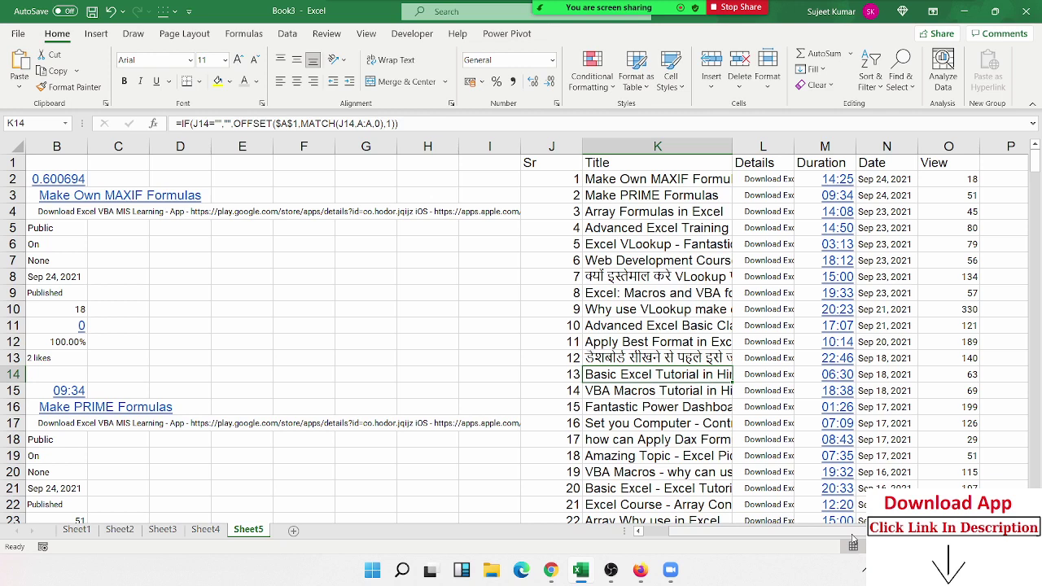
# Step: Save the workbook as 'Auto' in the 2021 folder on drive E
pyautogui.hotkey('ctrl', 's')
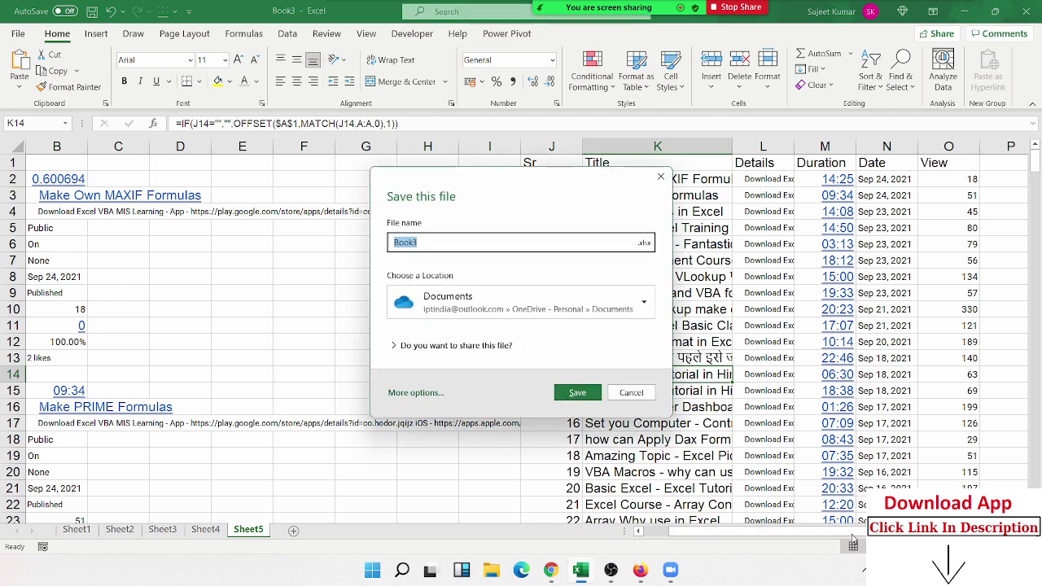
pyautogui.write('Dat')
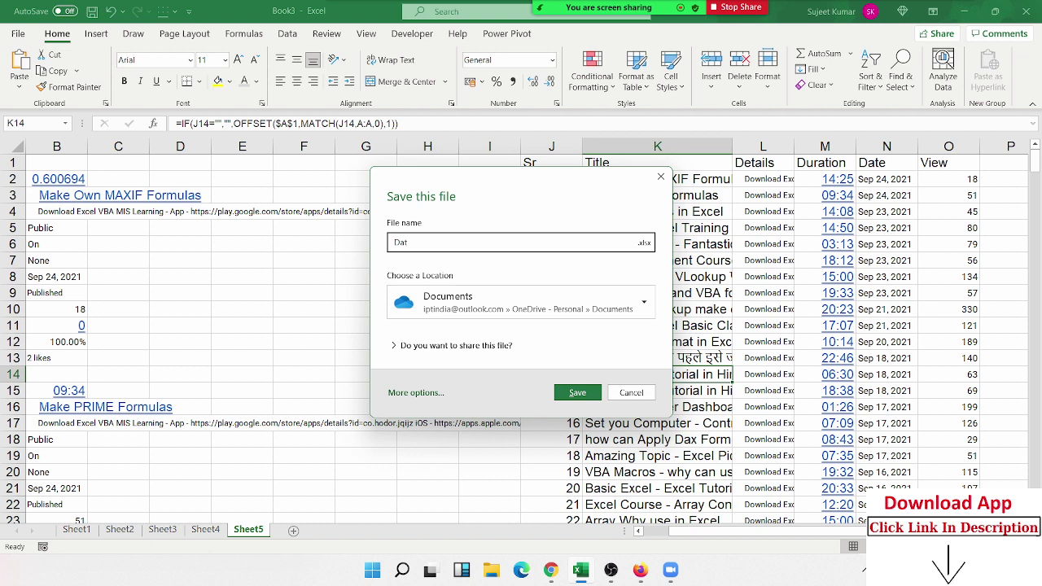
pyautogui.press('BackSpace')
pyautogui.press('BackSpace')
pyautogui.press('BackSpace')
pyautogui.write('Da')
pyautogui.press('BackSpace')
pyautogui.press('BackSpace')
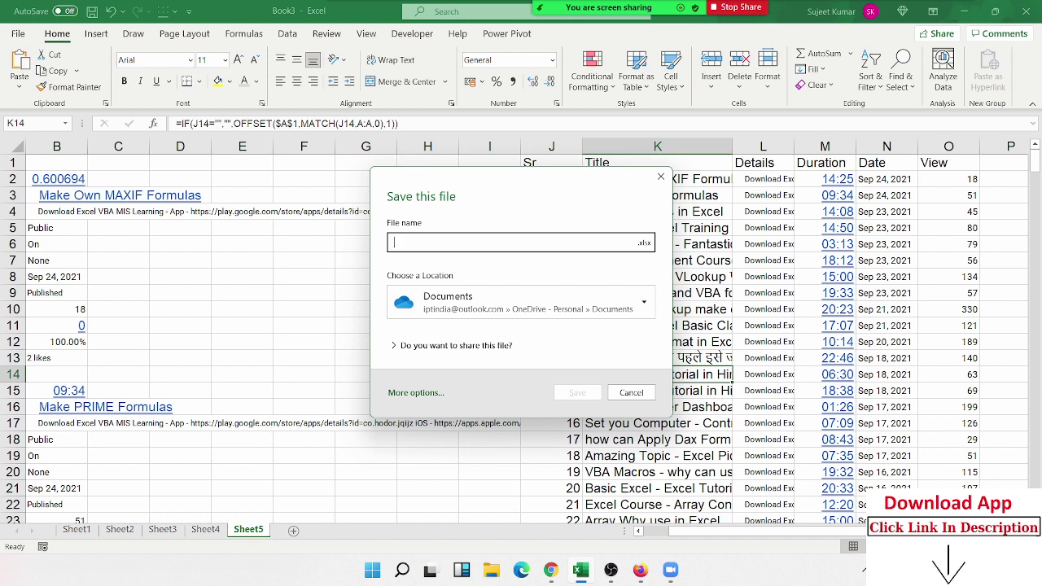
pyautogui.write('Auto')
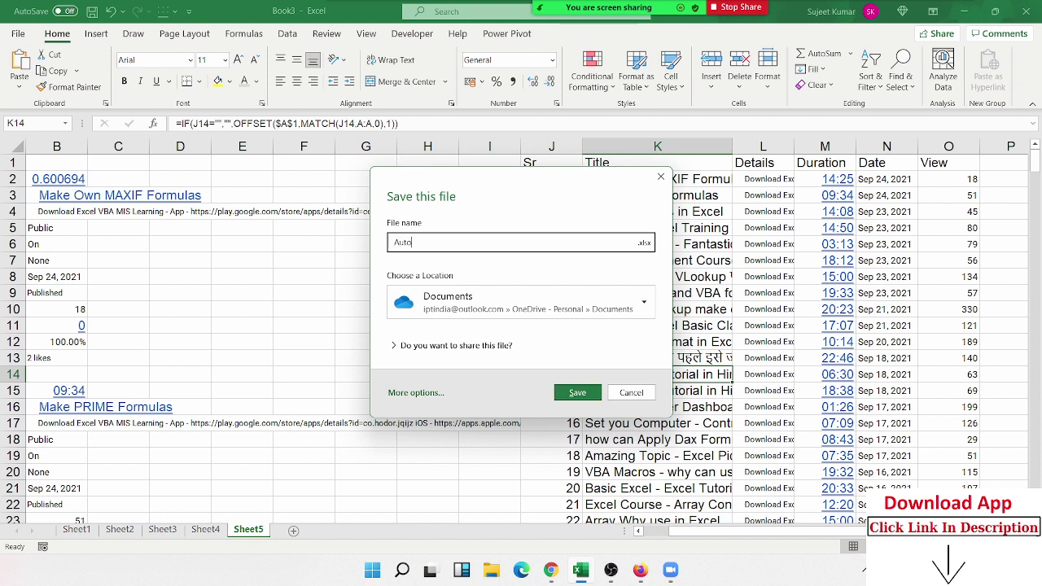
pyautogui.click(500, 301)
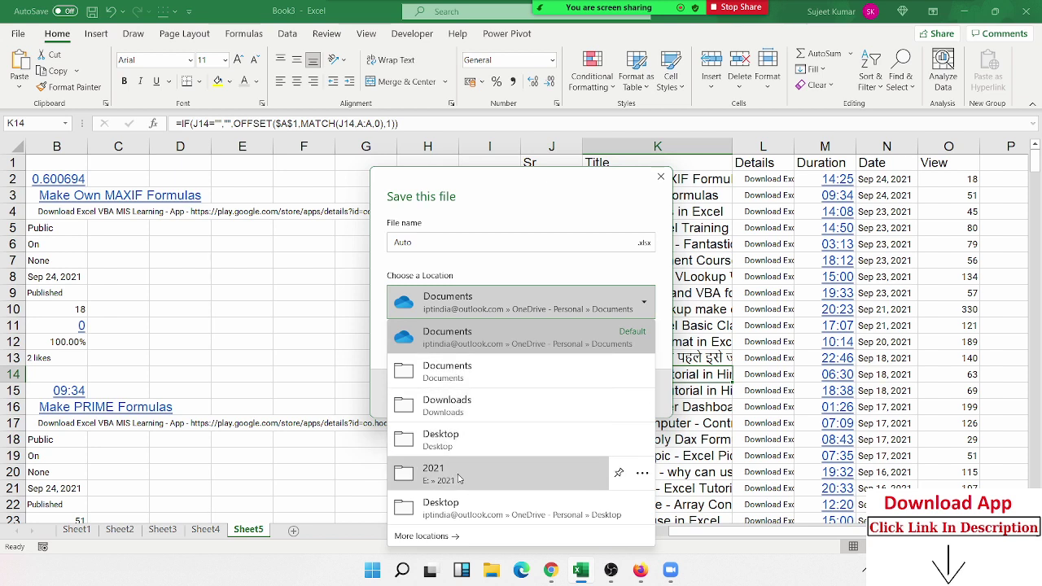
pyautogui.click(459, 478)
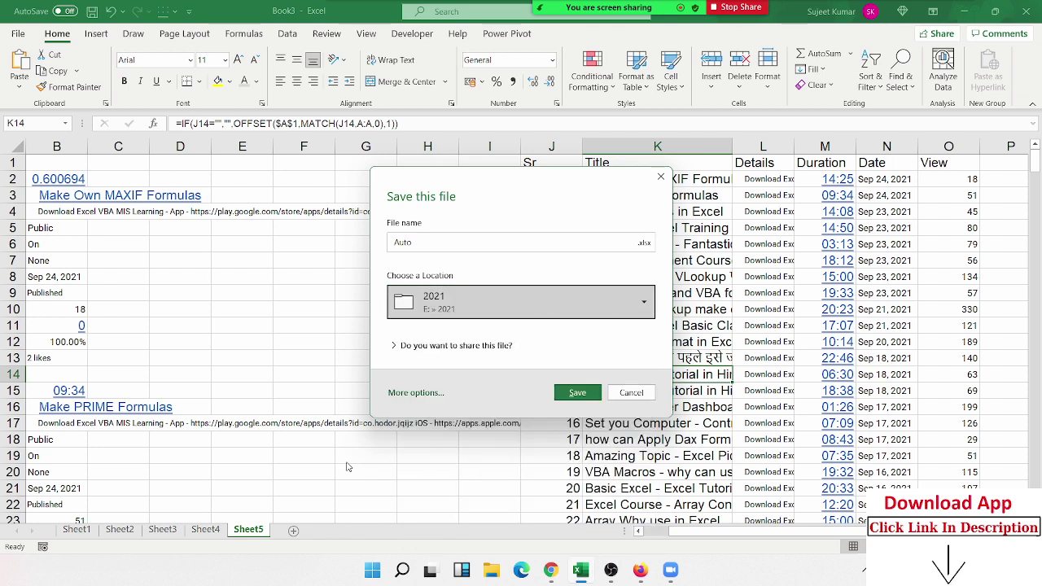
pyautogui.click(586, 393)
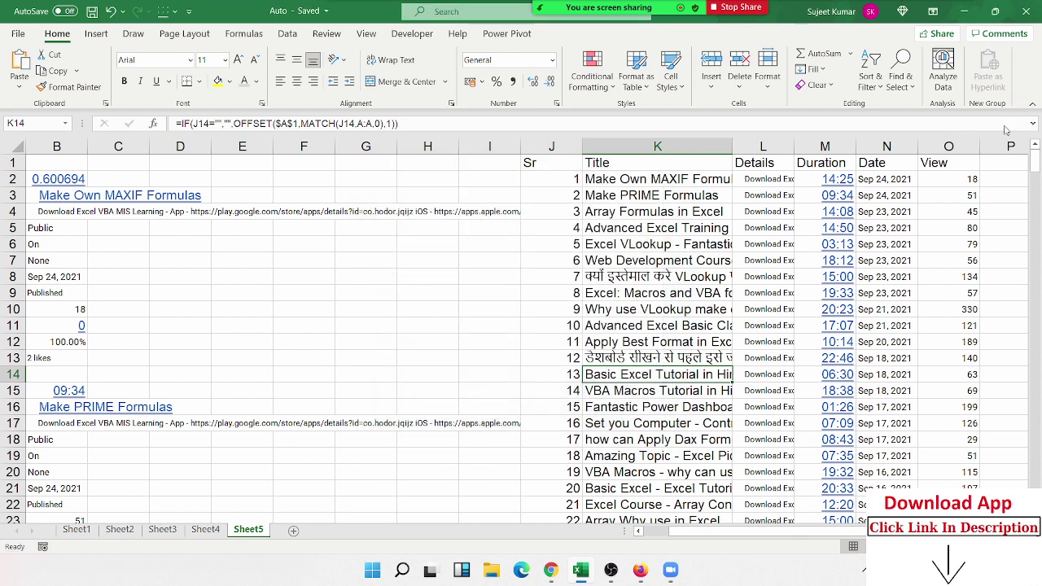
# Step: Close Excel and switch to the Gmail inbox in Chrome
pyautogui.click(1026, 12)
pyautogui.click(1026, 11)
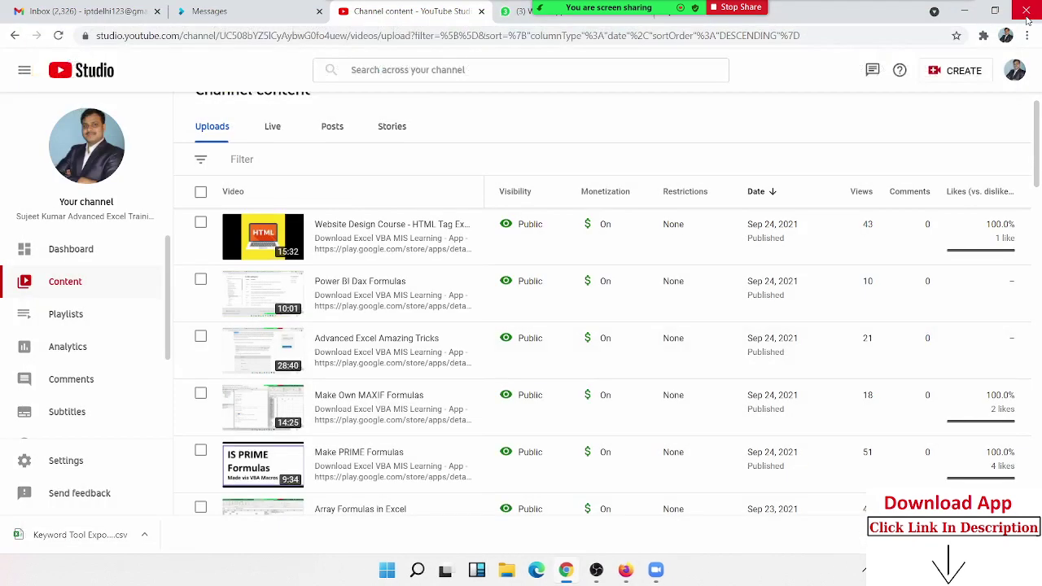
pyautogui.click(109, 13)
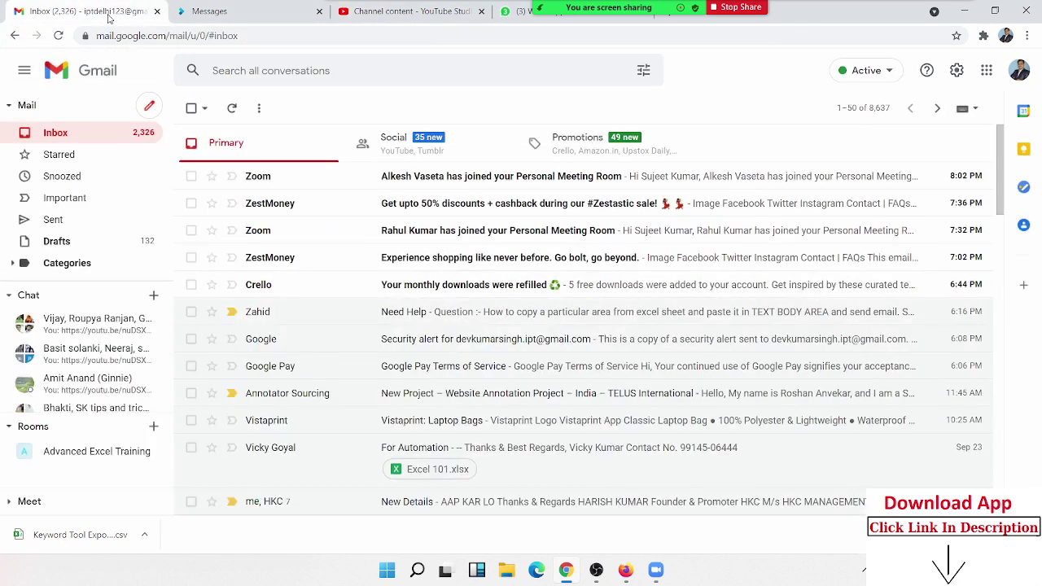